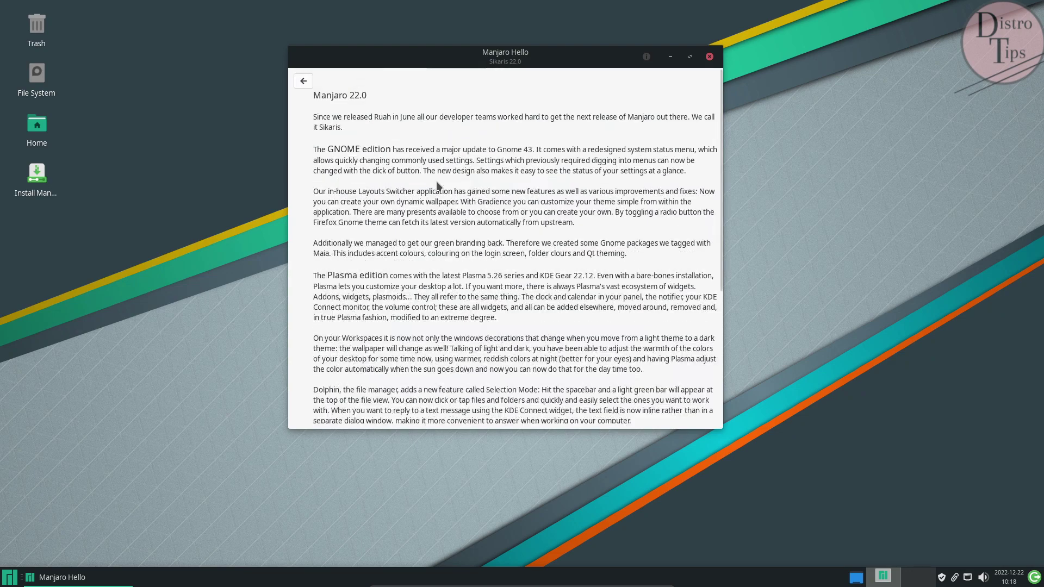
- Leave the release notes, launch the installer, and accept American English, the New York location and the default keyboard
left_click(302, 81)
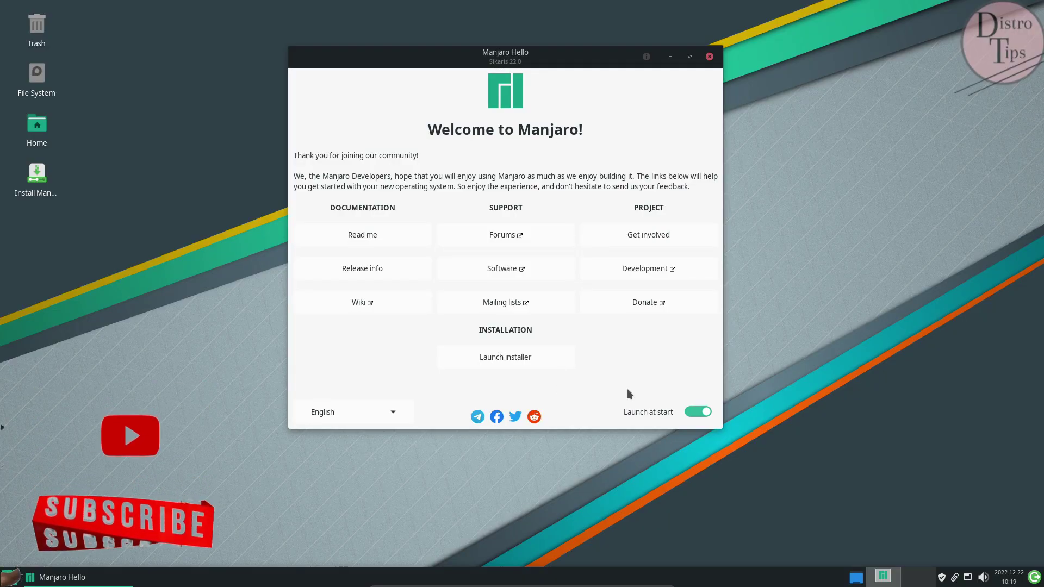
left_click(502, 361)
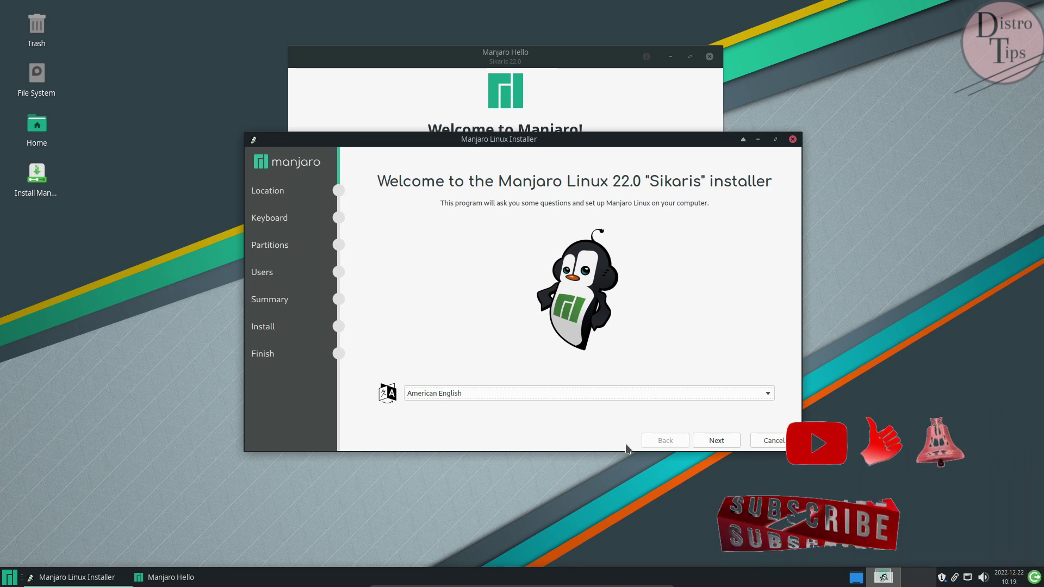
left_click(717, 440)
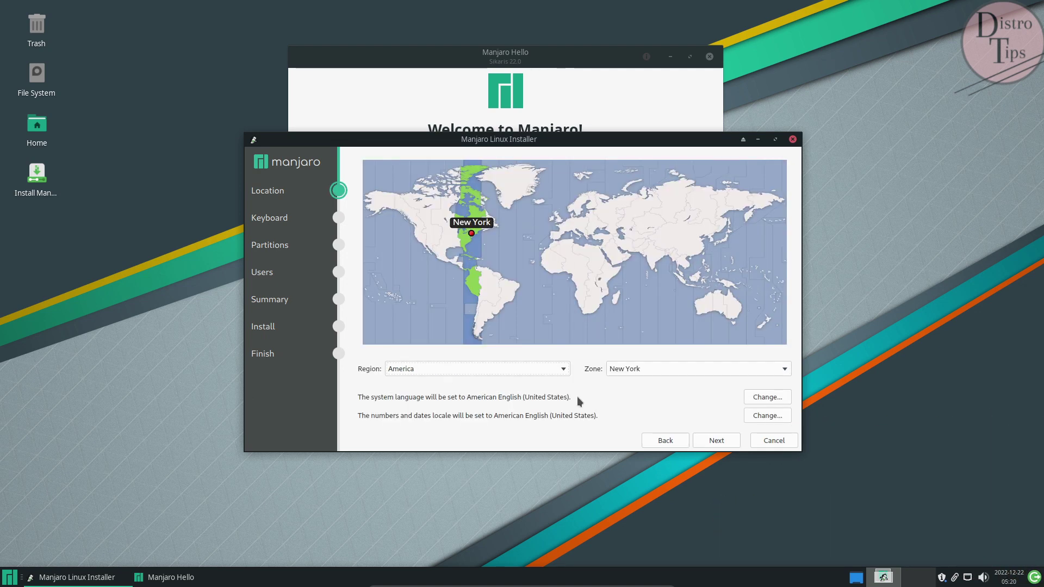
left_click(716, 442)
left_click(716, 441)
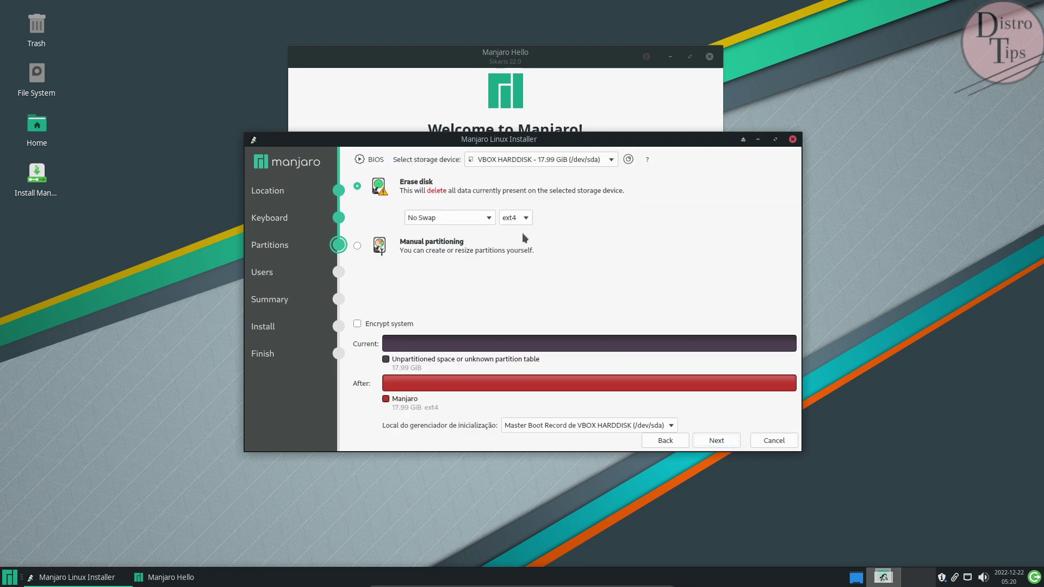
- Choose manual partitioning and create a new partition table on the VBOX HARDDISK (/dev/sda)
left_click(357, 245)
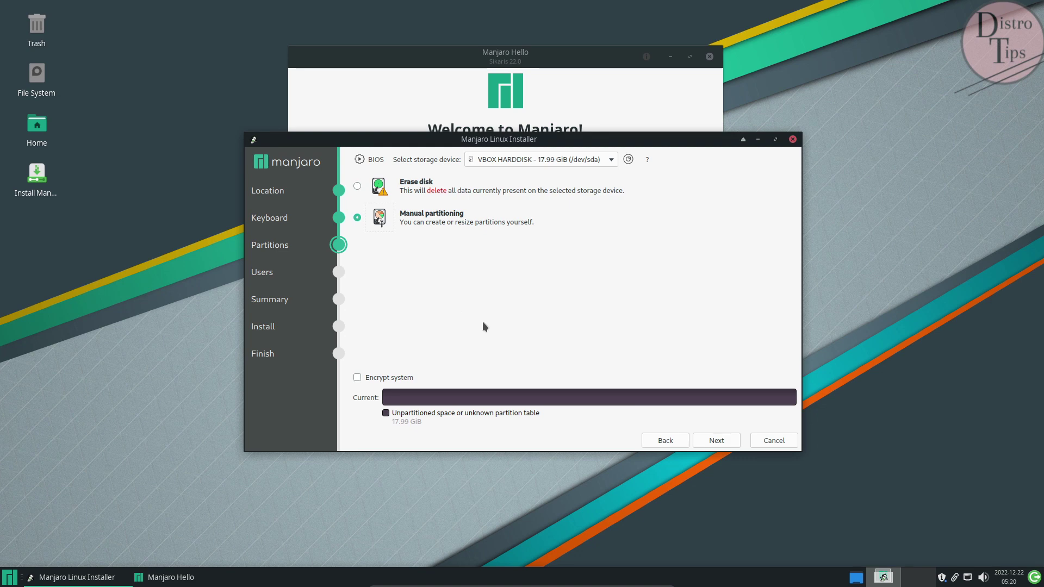
left_click(710, 441)
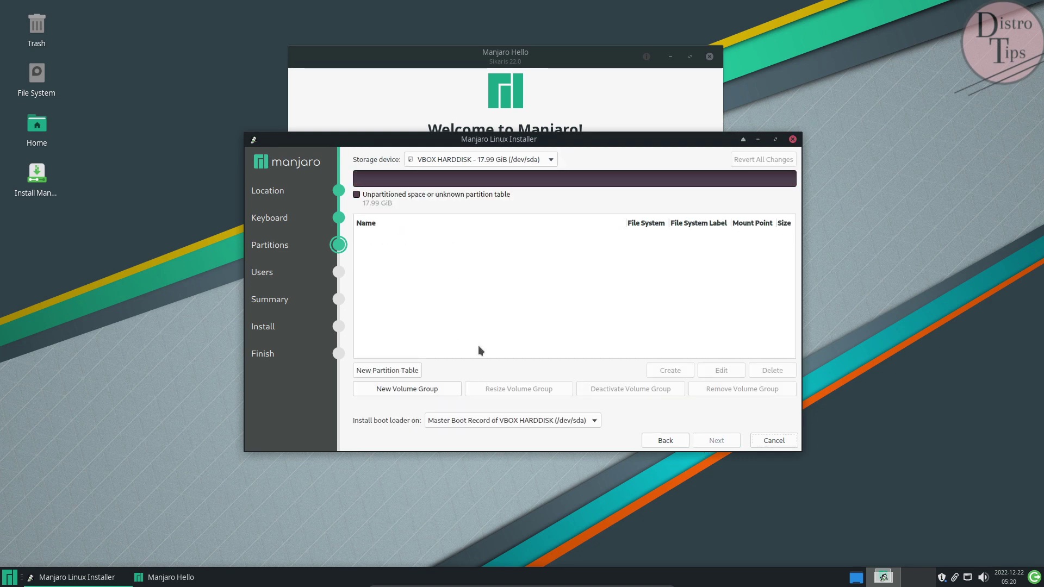
left_click(388, 370)
left_click(566, 325)
- Create a 1000 MiB primary linuxswap partition in the free space, labelled "swap", with the swap flag
left_click(399, 241)
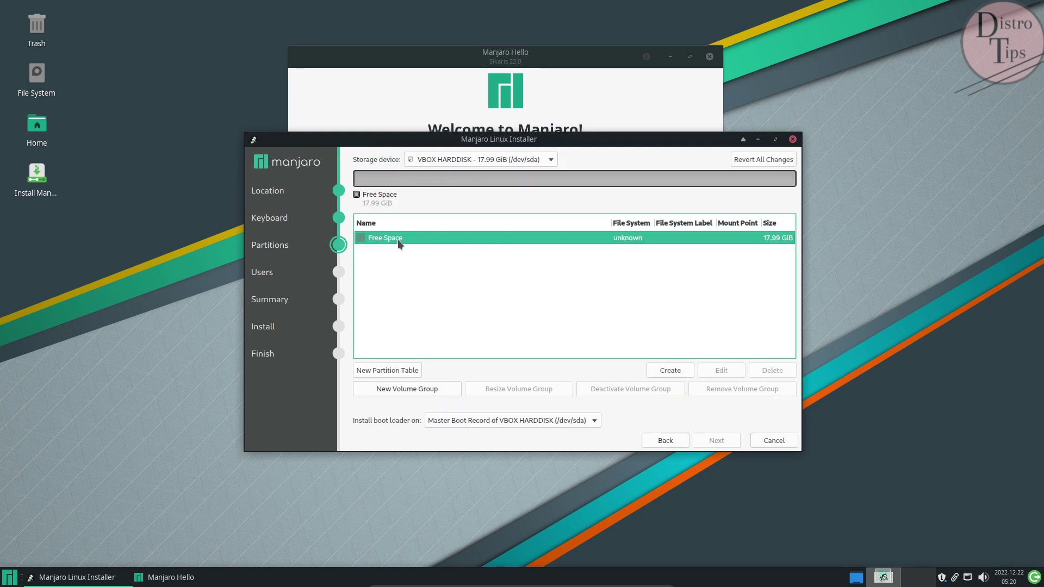
left_click(674, 370)
mouse_move(408, 144)
left_mouse_down()
mouse_move(346, 149)
mouse_move(391, 143)
left_mouse_up()
type("1000 MiB")
left_click(523, 215)
left_click(426, 230)
left_click(382, 298)
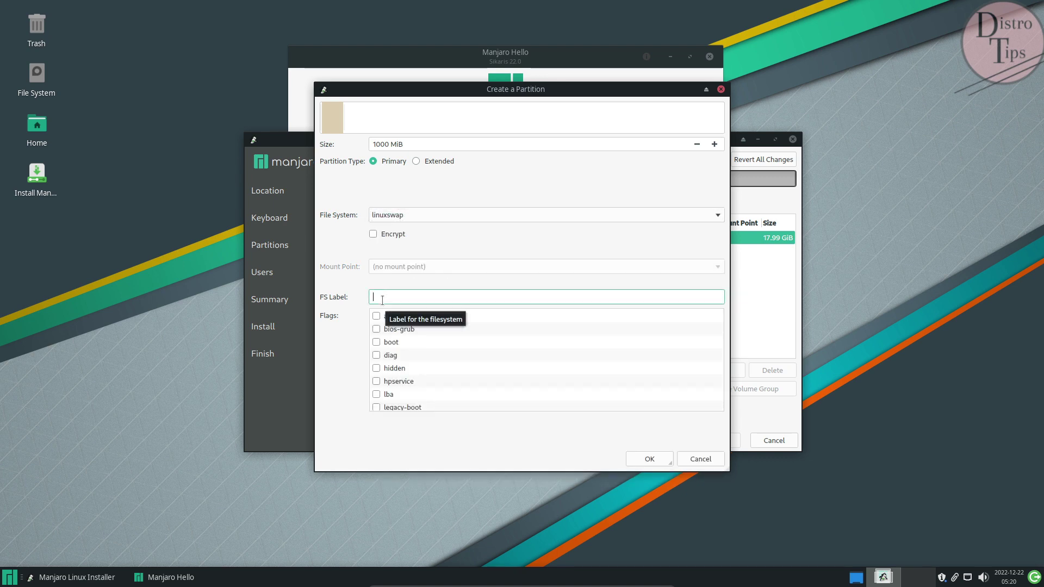
scroll(424, 345, "down", 5)
left_click(376, 395)
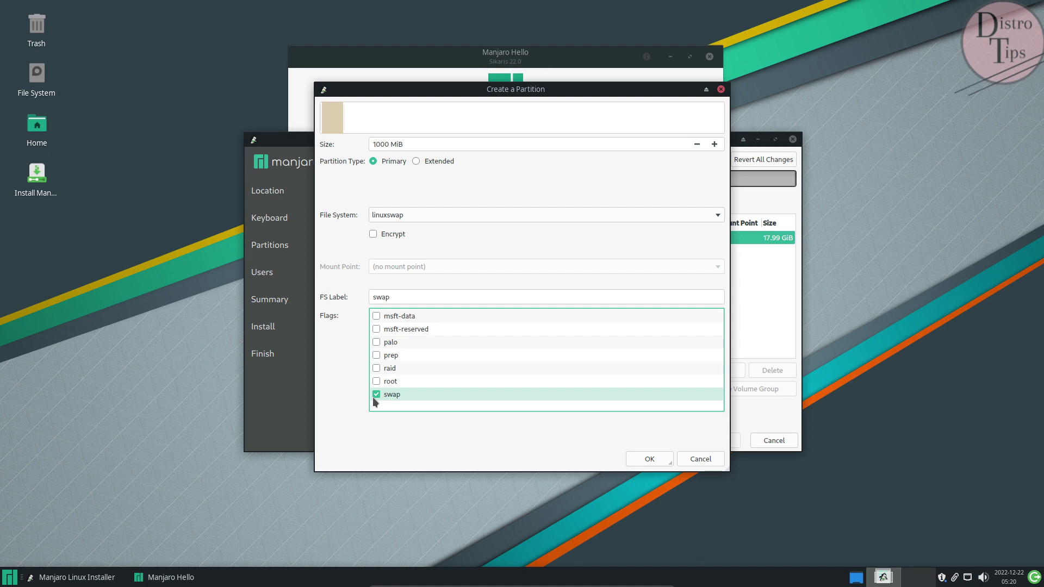
left_click(647, 459)
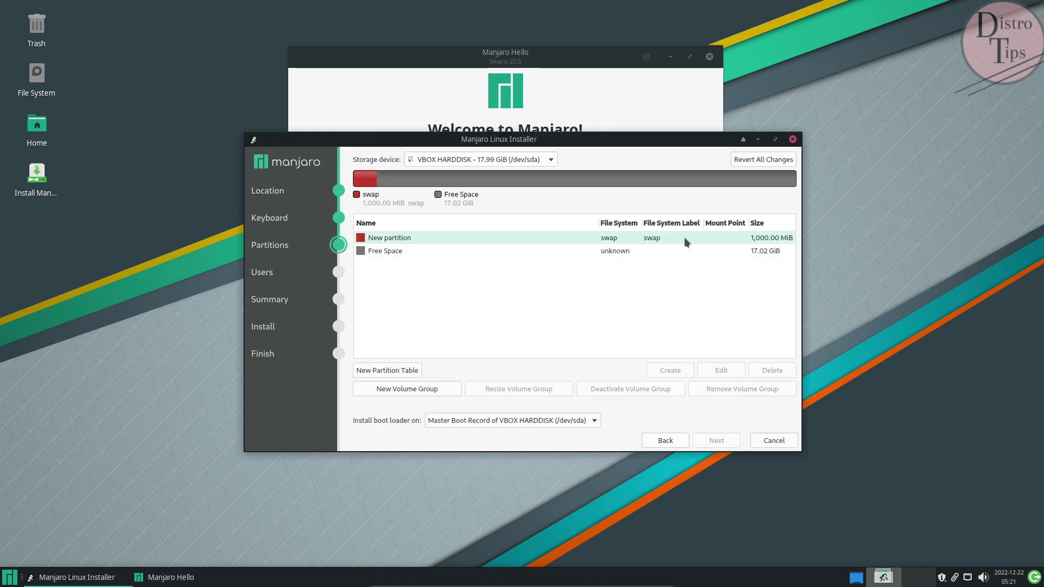
- Create a 7425 MiB primary btrfs partition in the free space, mounted at /home and labelled "home"
left_click(724, 252)
left_click(670, 370)
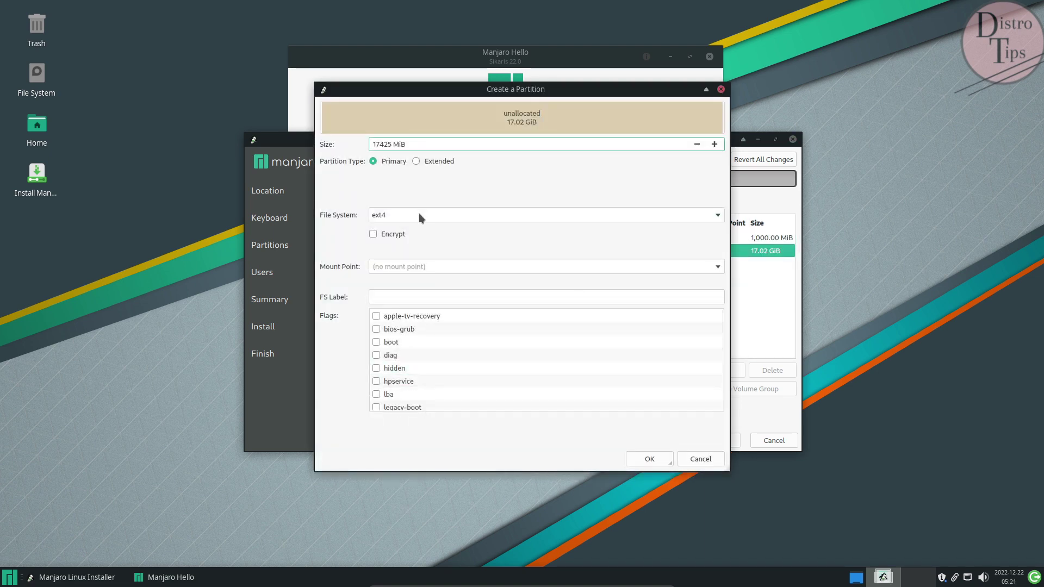
left_click(375, 145)
key("BackSpace")
left_click(396, 213)
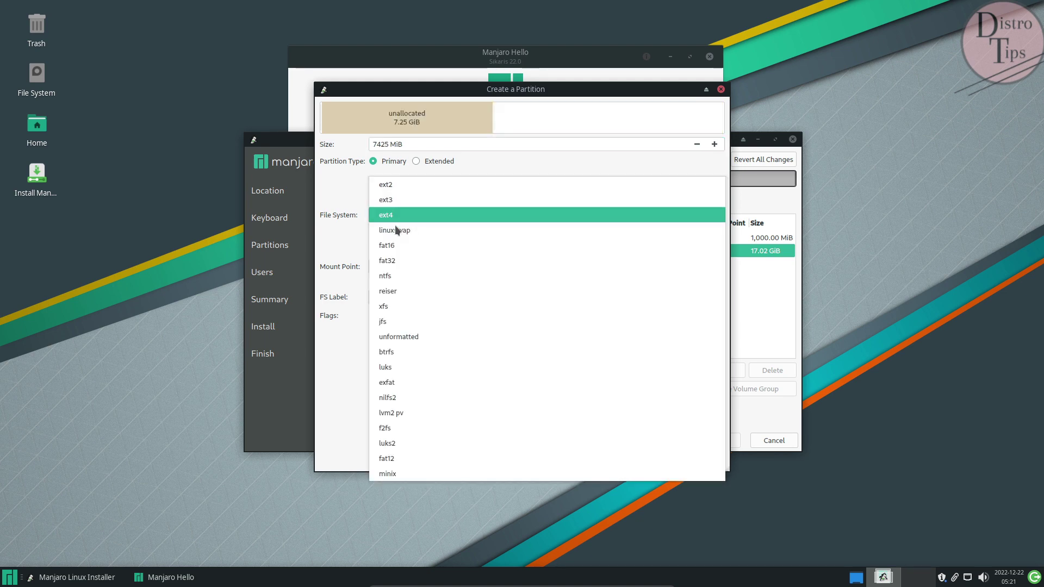
left_click(400, 353)
left_click(718, 266)
left_click(409, 295)
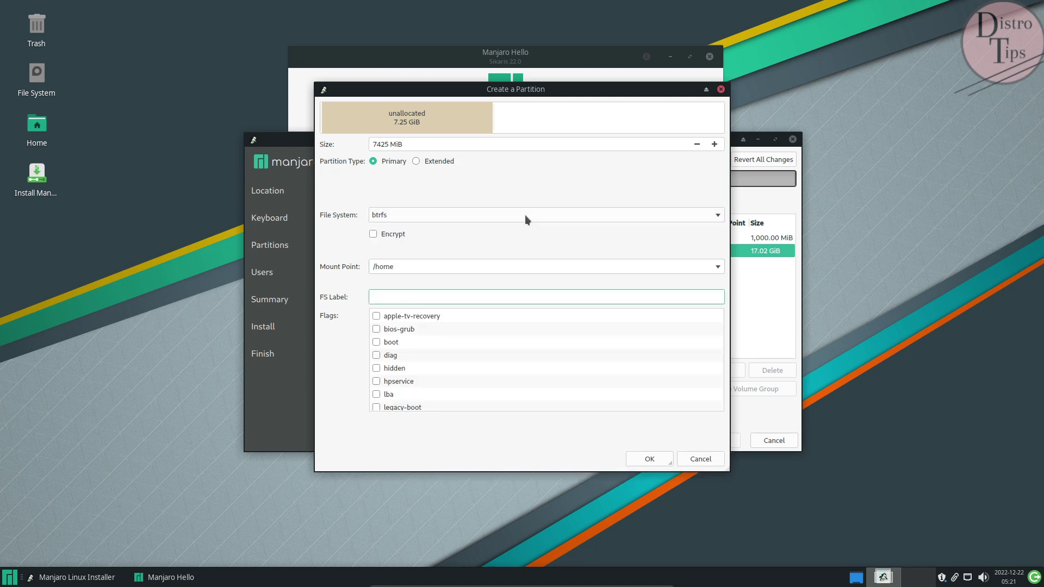
type("home")
scroll(438, 368, "down", 3)
scroll(438, 368, "up", 5)
left_click(659, 463)
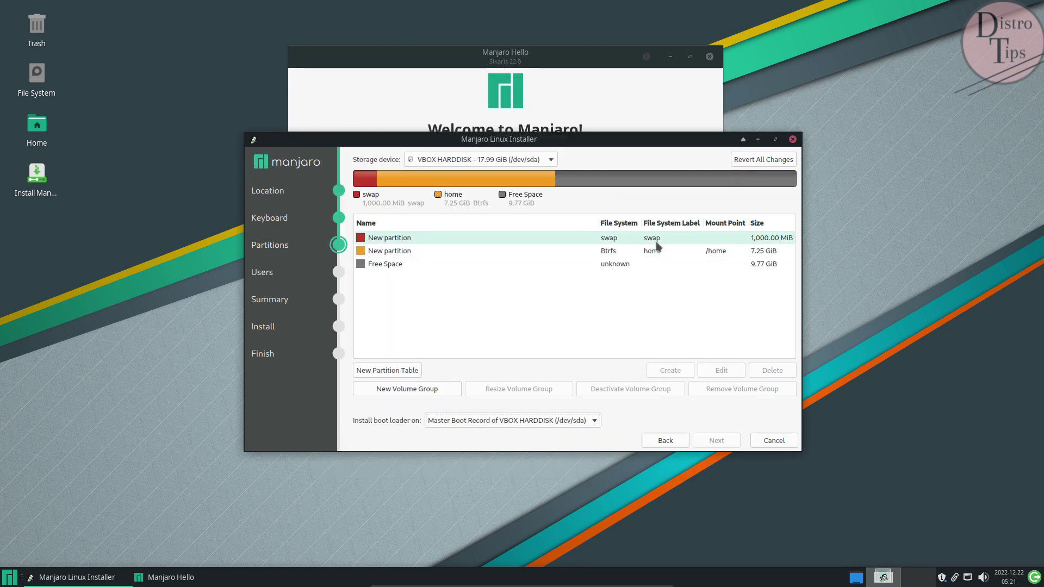
- Create a primary btrfs partition from all the remaining free space, mounted at /, labelled "root", with the root flag
left_click(400, 263)
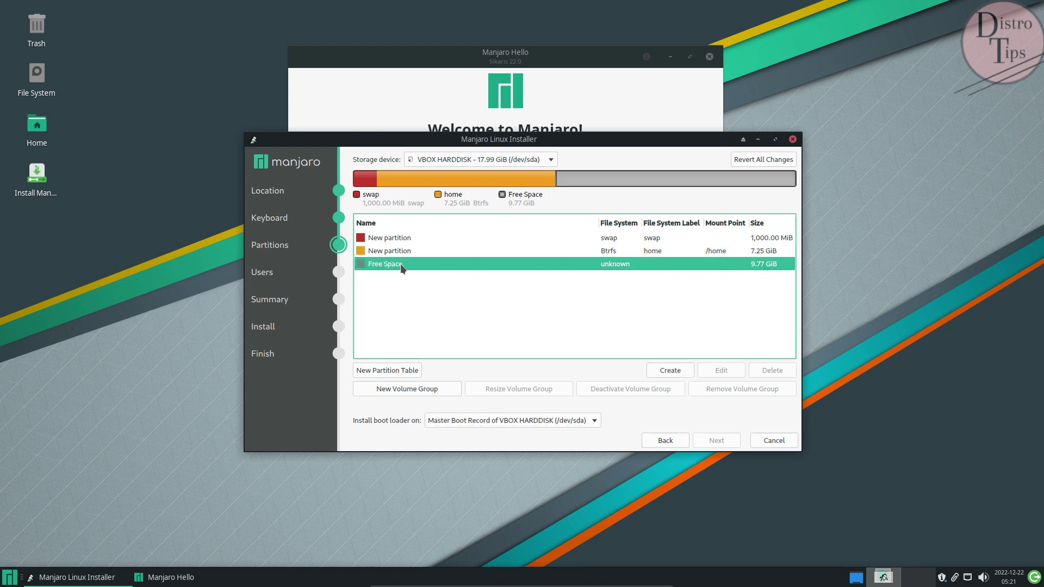
left_click(656, 371)
left_click(408, 216)
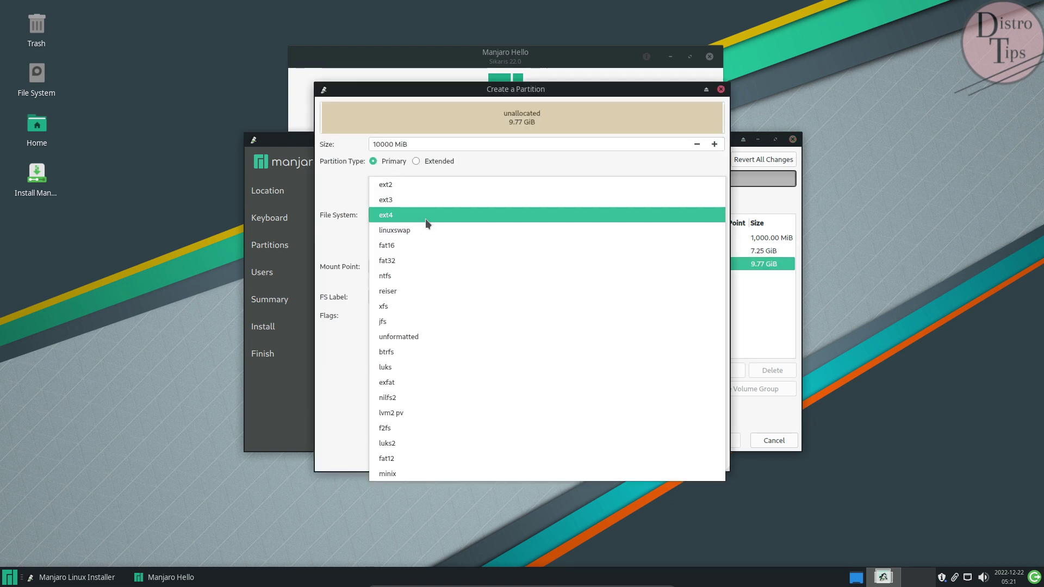
left_click(397, 353)
left_click(451, 267)
left_click(457, 267)
left_click(474, 266)
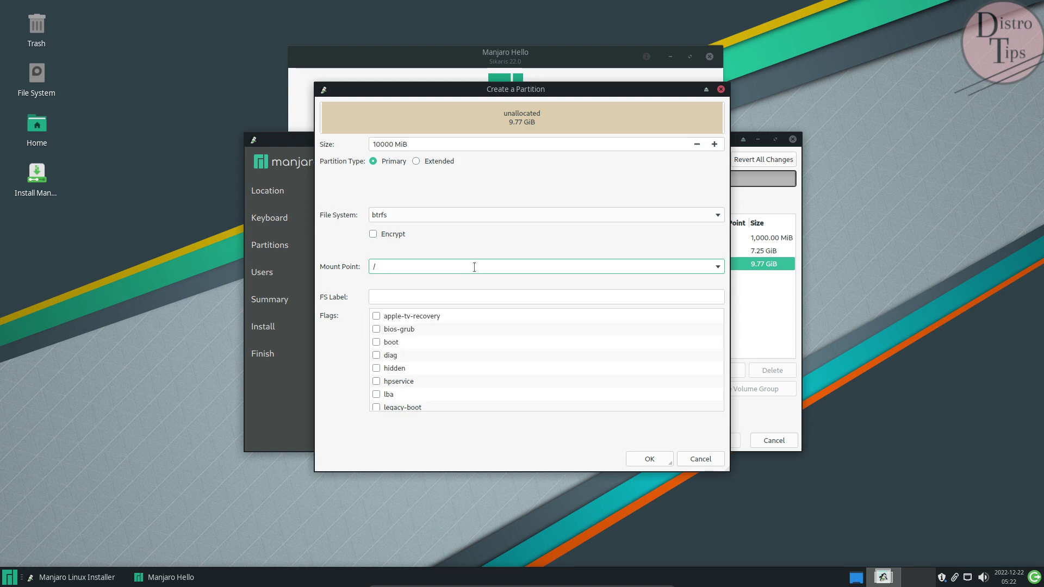
left_click(422, 296)
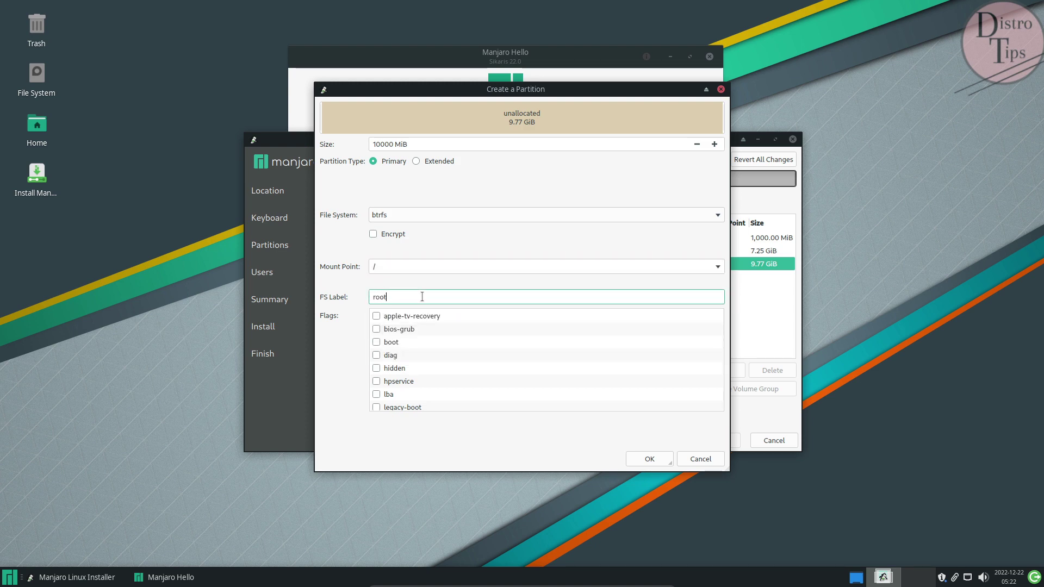
scroll(435, 381, "down", 3)
left_click(376, 381)
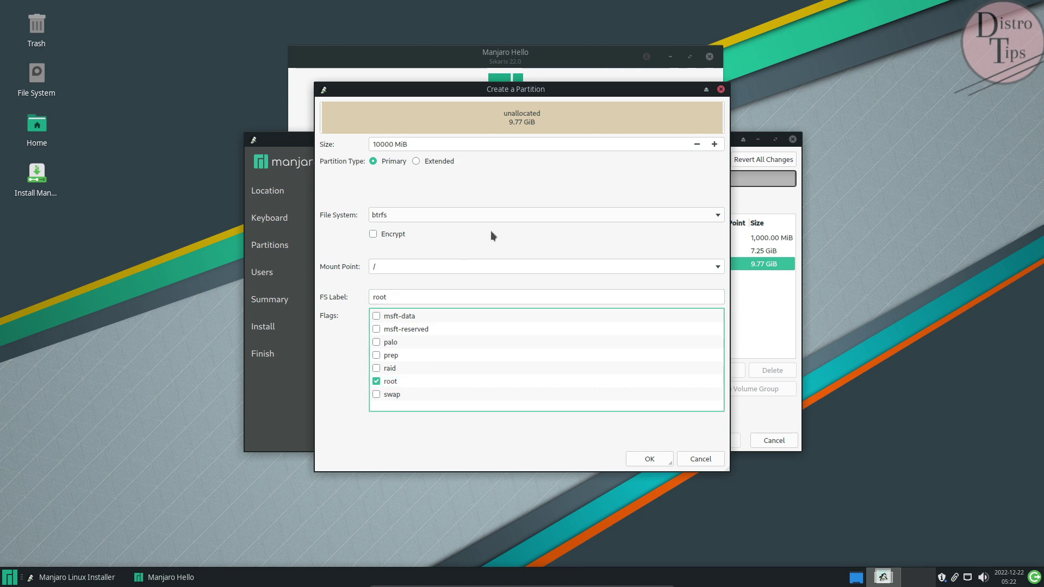
left_click(649, 459)
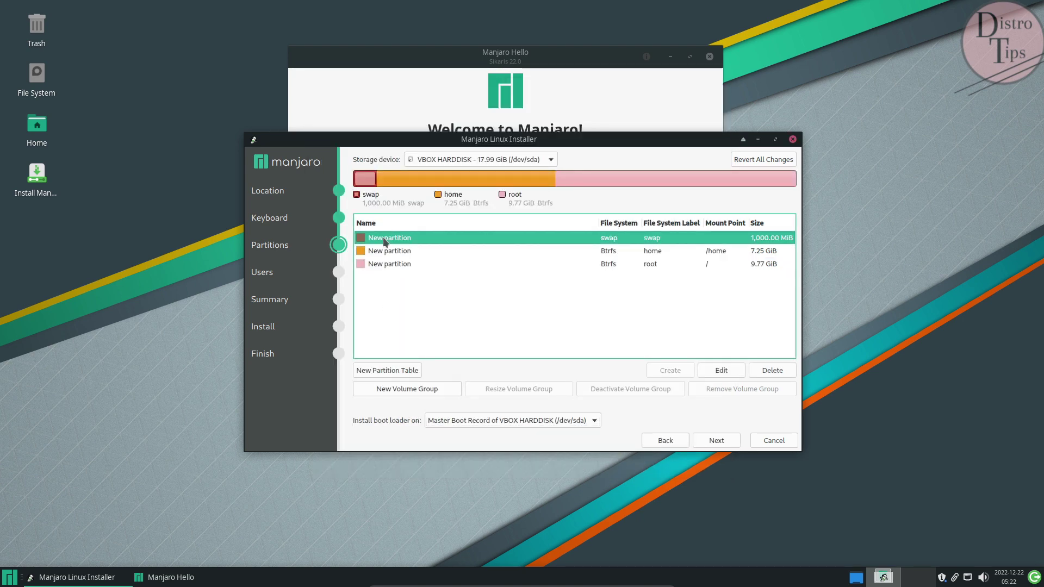
- Accept the partition layout with the boot loader on the Master Boot Record and proceed to the user setup
left_click(697, 266)
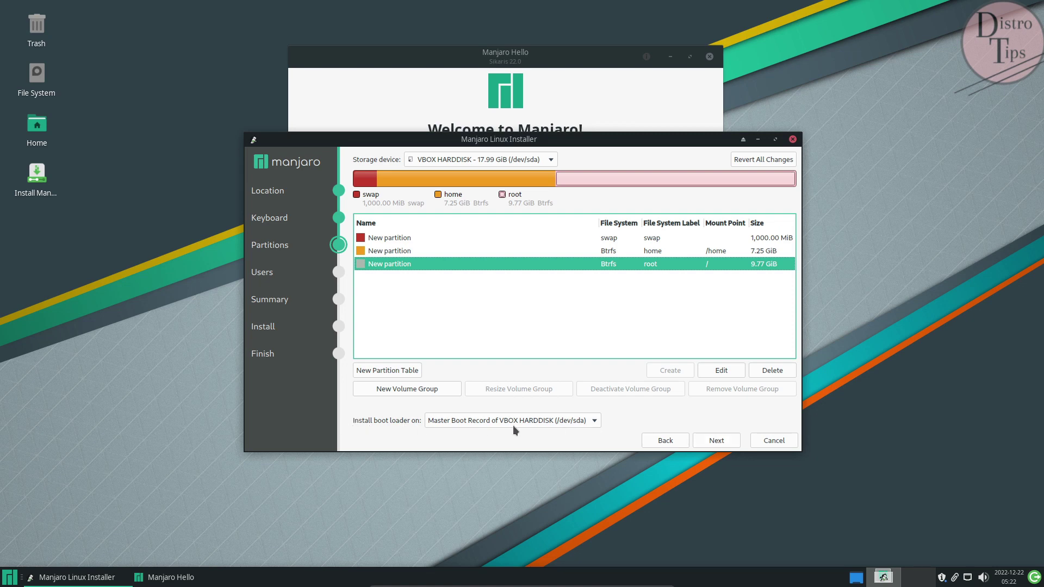
left_click(731, 443)
left_click(524, 328)
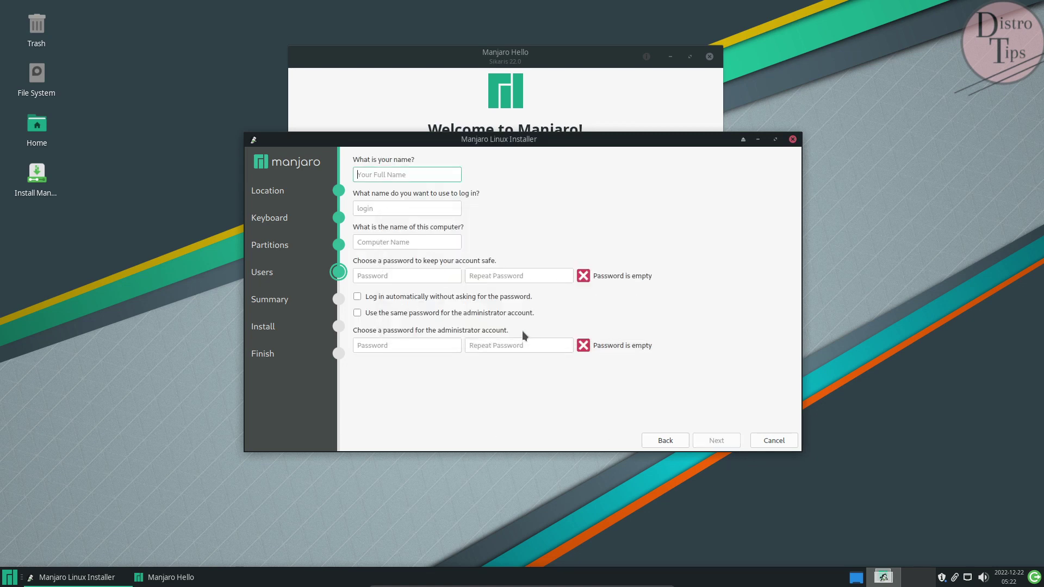
- Set the user name to "distrotips", enter and repeat the account password, and reuse it for the administrator account
type("distro")
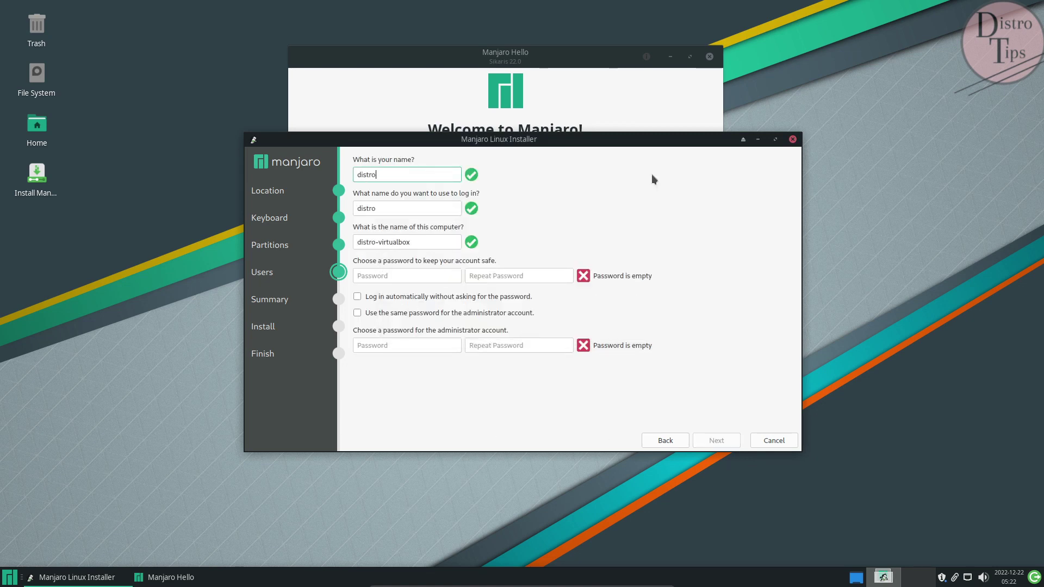
type("tips")
left_click(401, 276)
type("1")
key("Tab")
type("1")
left_click(357, 313)
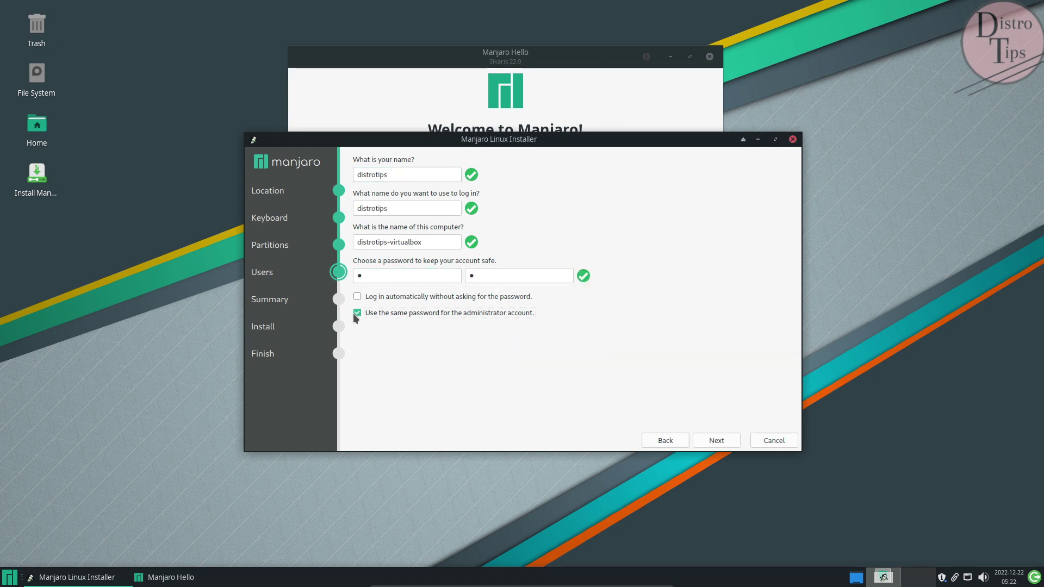
- Continue from the user setup to the summary and confirm starting the installation
left_click(716, 438)
left_click(722, 447)
left_click(511, 302)
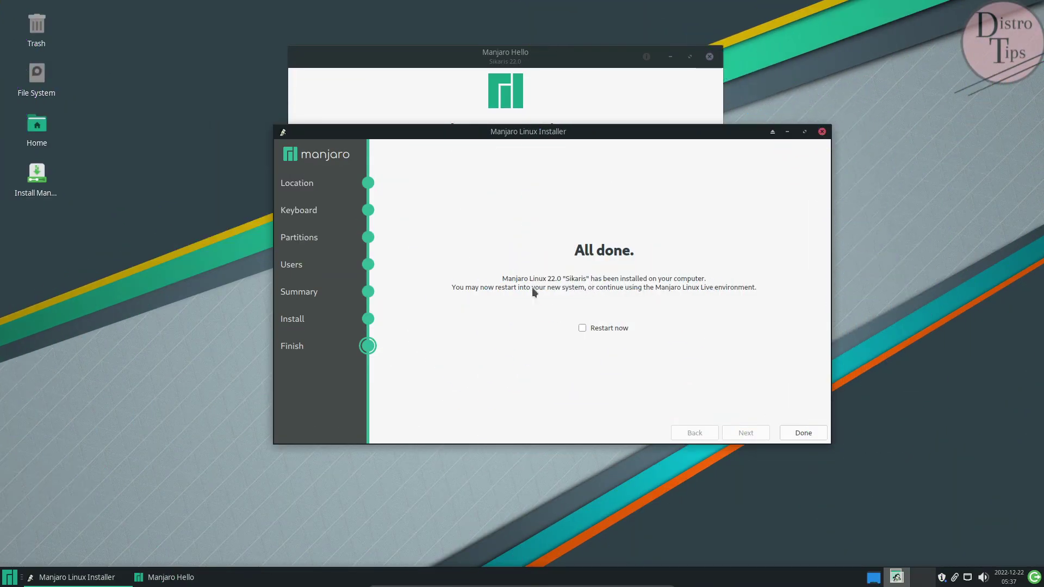
- Finish the installer with an immediate restart and log in to the new system with the account password
left_click(582, 329)
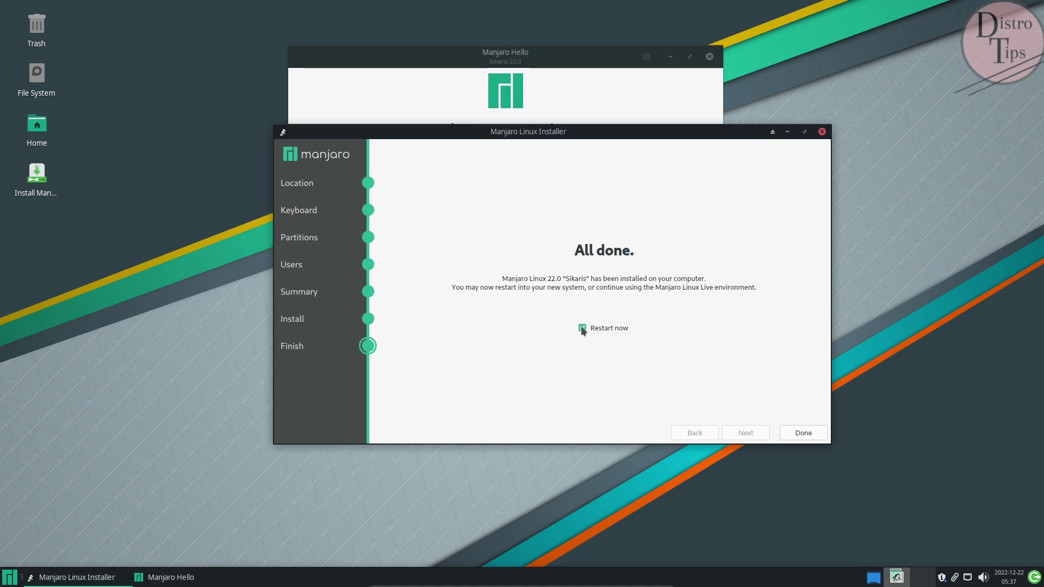
left_click(792, 434)
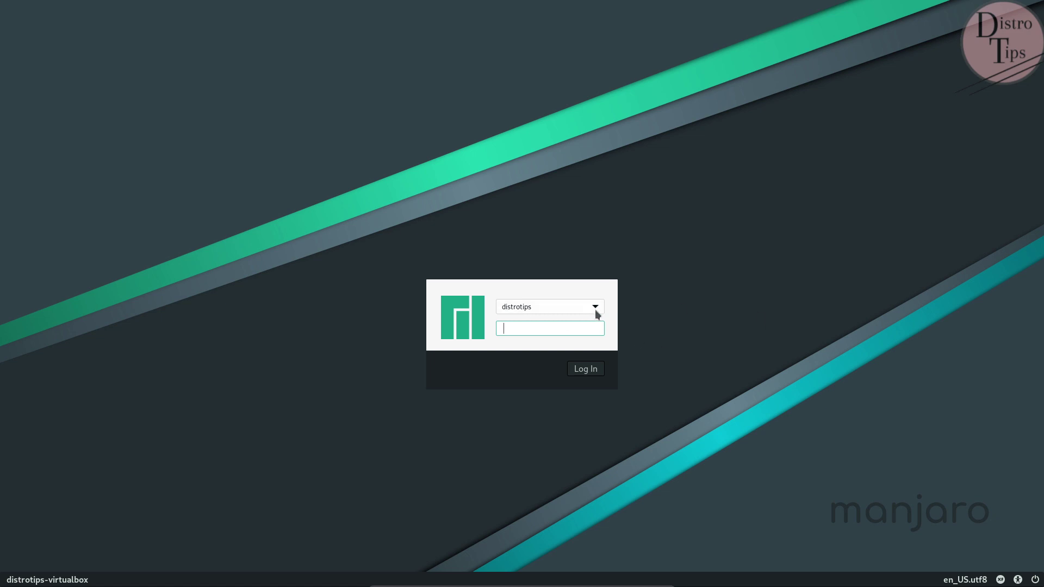
left_click(551, 327)
key("Return")
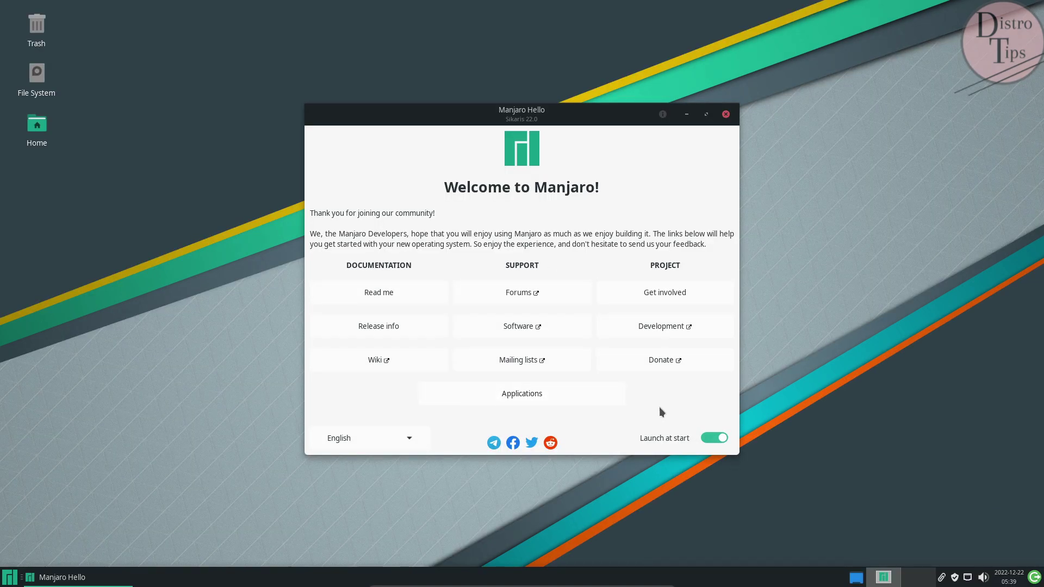
- Open the Manjaro Hello application list, enlarge its window and look through the Browsers category
left_click(519, 394)
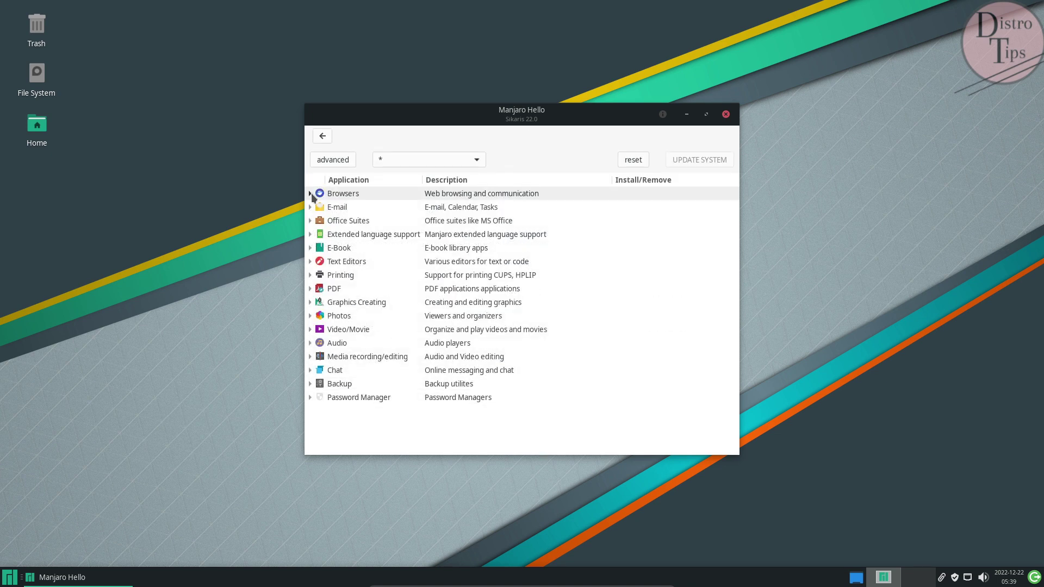
left_click_drag(519, 100, 519, 23)
left_click(347, 115)
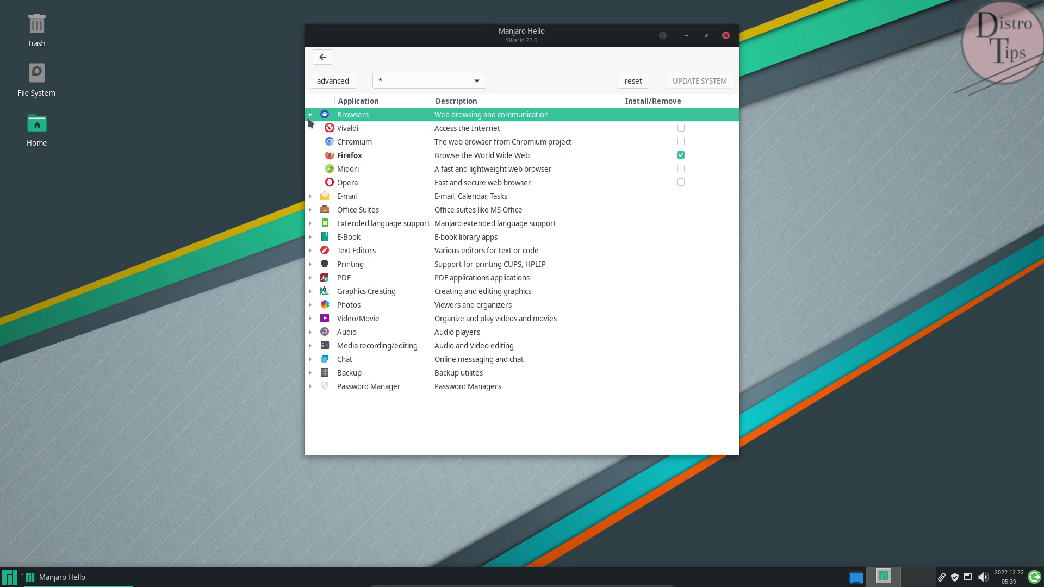
left_click(309, 116)
- Look through the E-mail, Office Suites, Extended language support, E-Book and Text Editors categories one after another
left_click(310, 128)
left_click(309, 127)
left_click(310, 142)
left_click(311, 142)
left_click(310, 155)
left_click(309, 155)
left_click(310, 170)
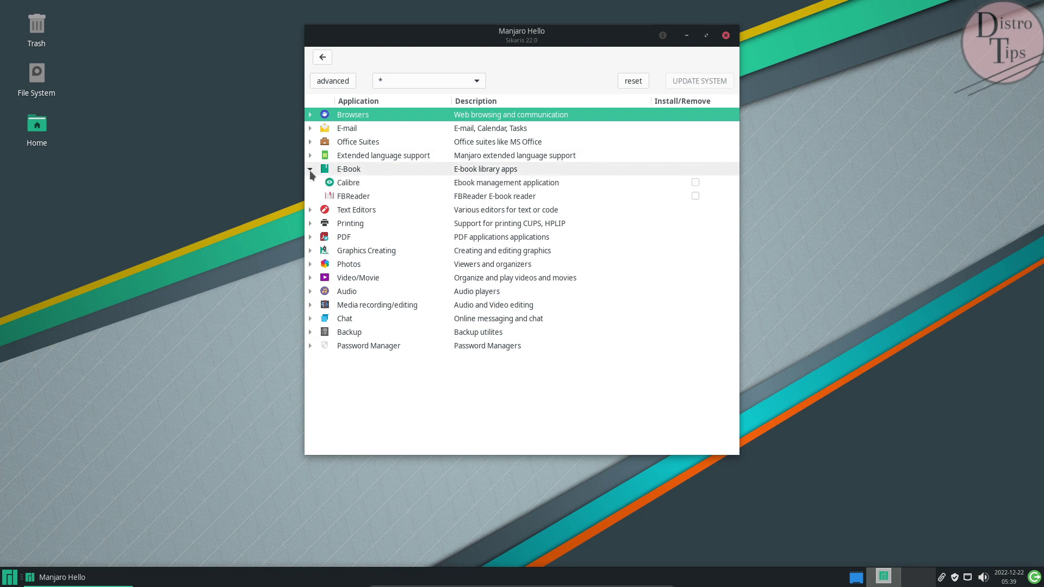
left_click(309, 170)
left_click(309, 182)
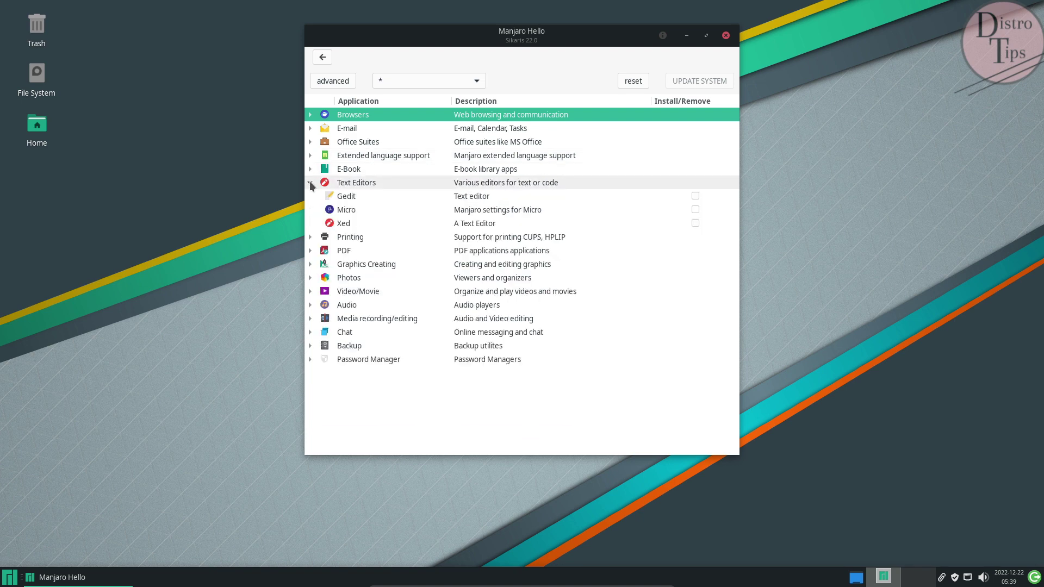
left_click(309, 182)
- Expand the Printing, PDF, Graphics Creating, Photos and Video/Movie categories and examine the applications offered
left_click(310, 196)
left_click(310, 223)
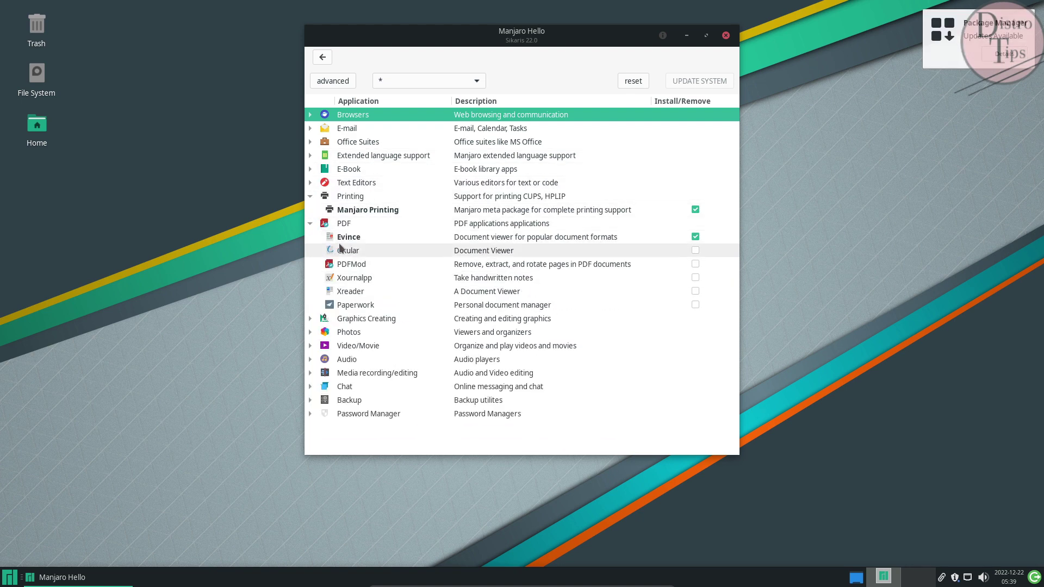
left_click(311, 319)
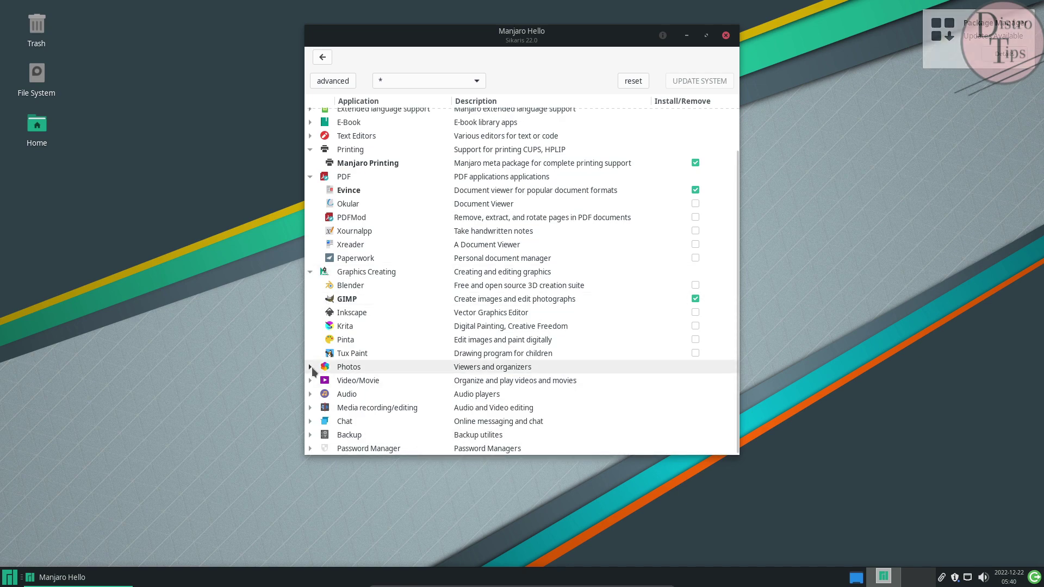
left_click(311, 365)
left_click(310, 381)
scroll(456, 270, "down", 3)
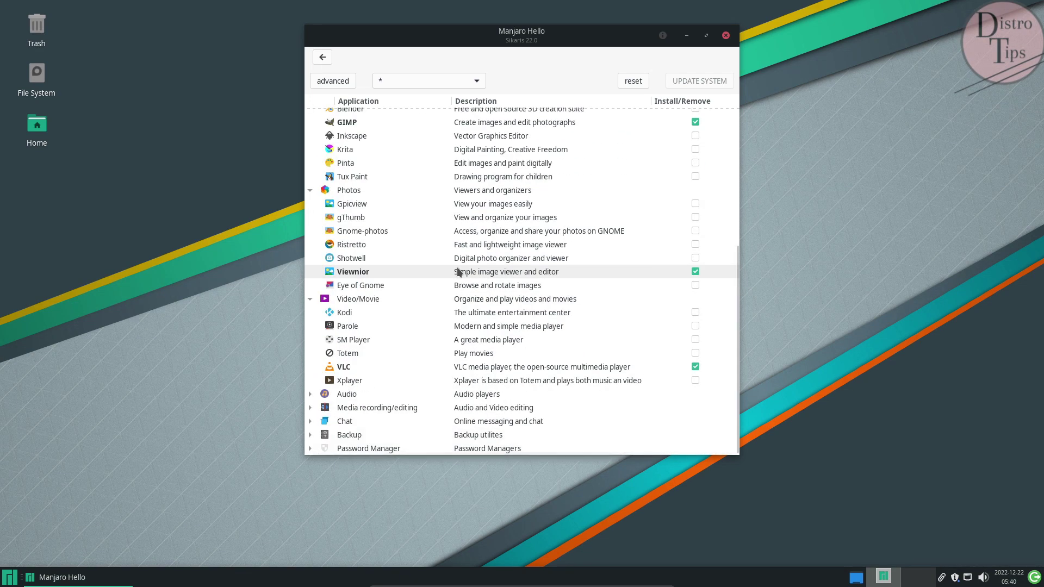
- Expand the Audio, Media recording/editing, Chat, Backup and Password Manager categories, examine their applications and return to the Manjaro Hello welcome page
left_click(310, 394)
scroll(380, 261, "down", 3)
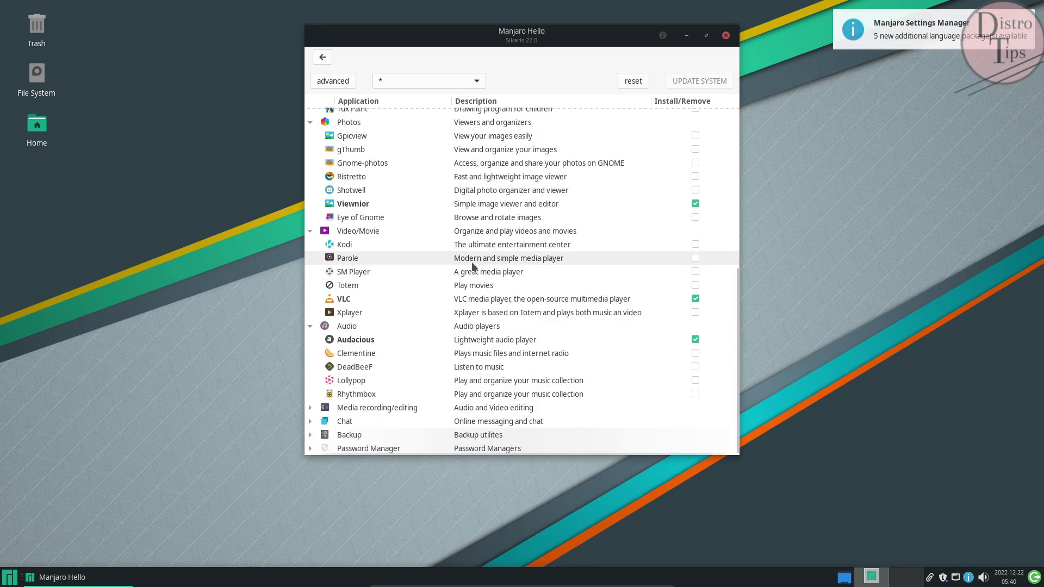
left_click(310, 408)
scroll(419, 297, "down", 3)
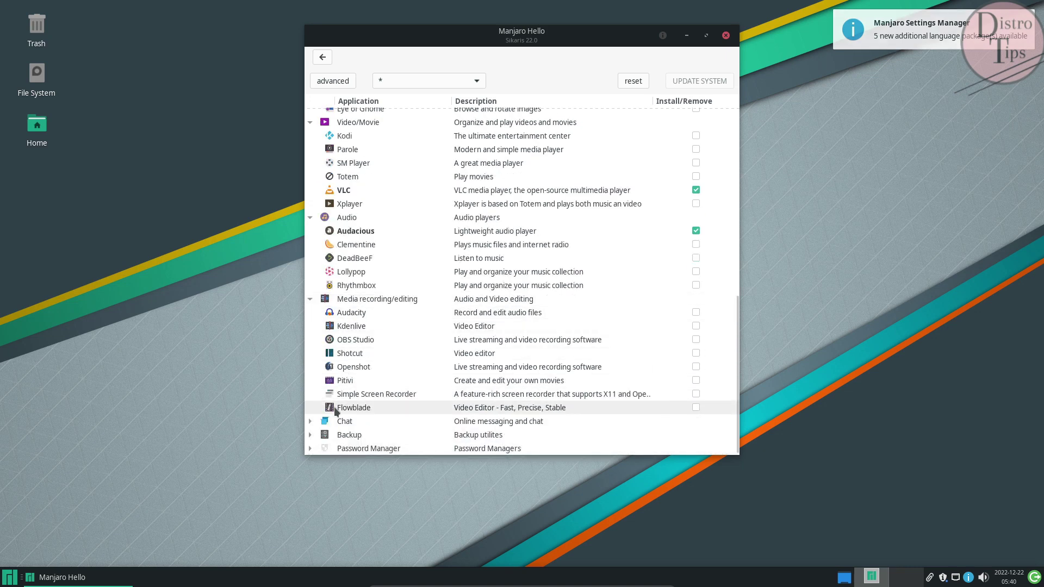
left_click(311, 423)
scroll(407, 372, "down", 3)
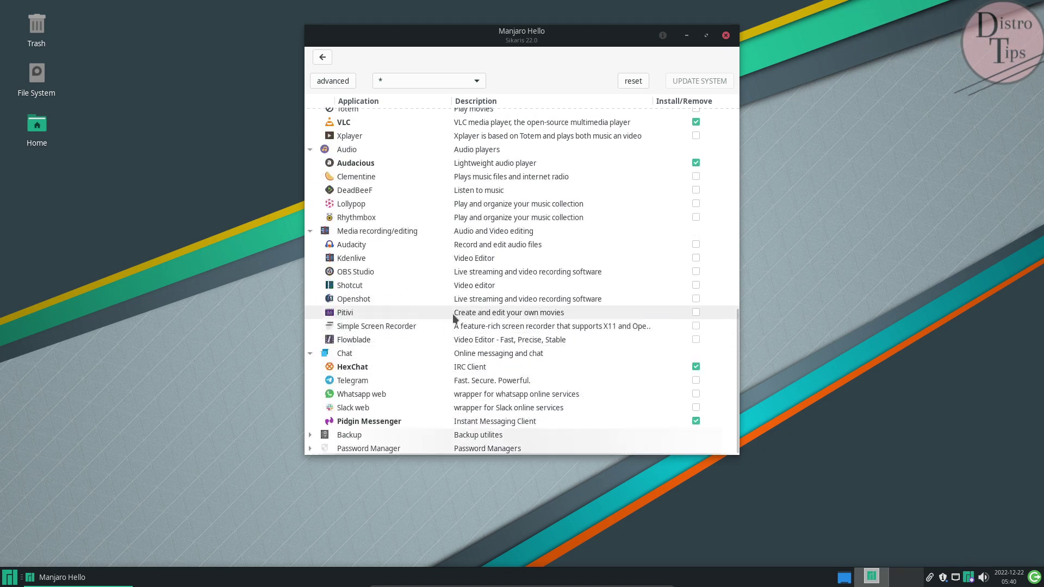
left_click(309, 448)
left_click(310, 435)
scroll(402, 326, "down", 3)
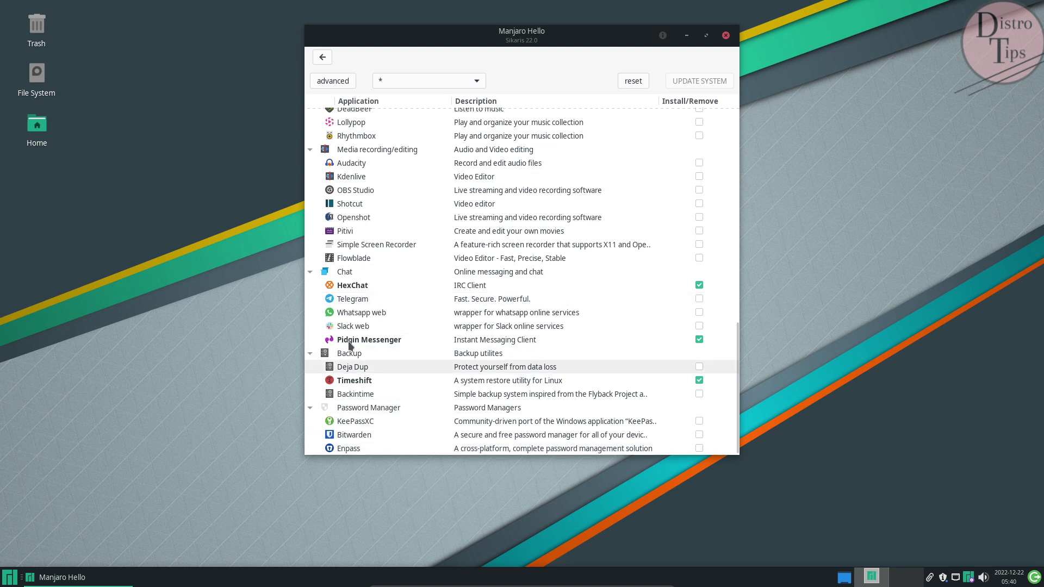
left_click(322, 58)
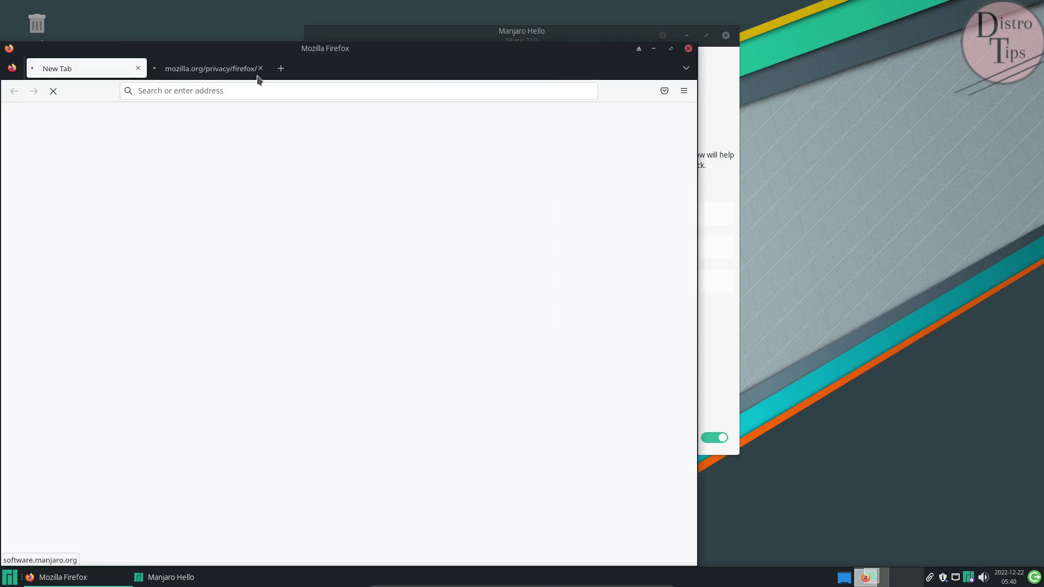
- Reposition the Firefox window showing the Manjaro Software Center and look through its catalogue of applications
left_click_drag(320, 49, 501, 22)
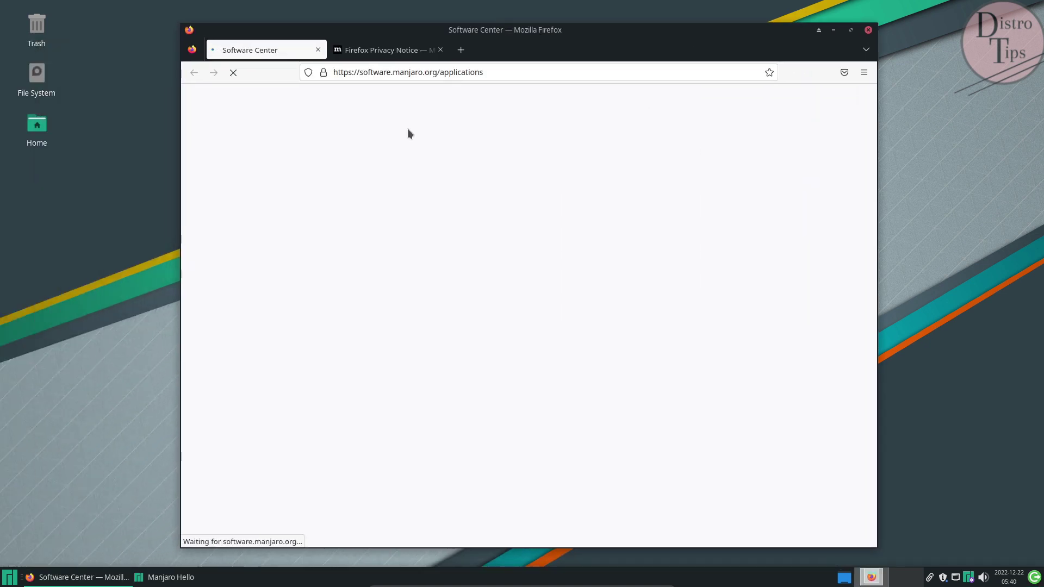
left_click(436, 73)
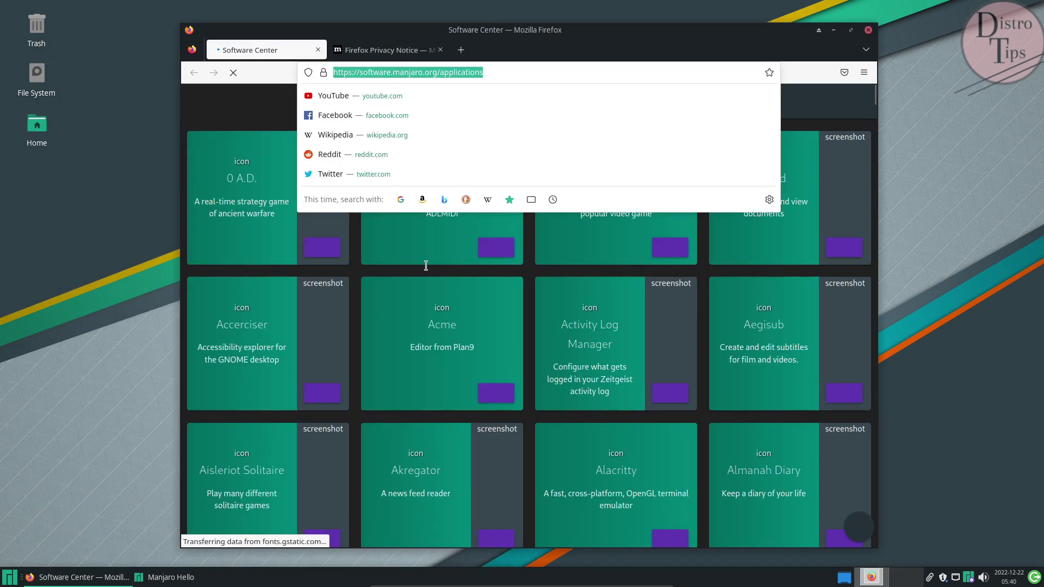
key("Escape")
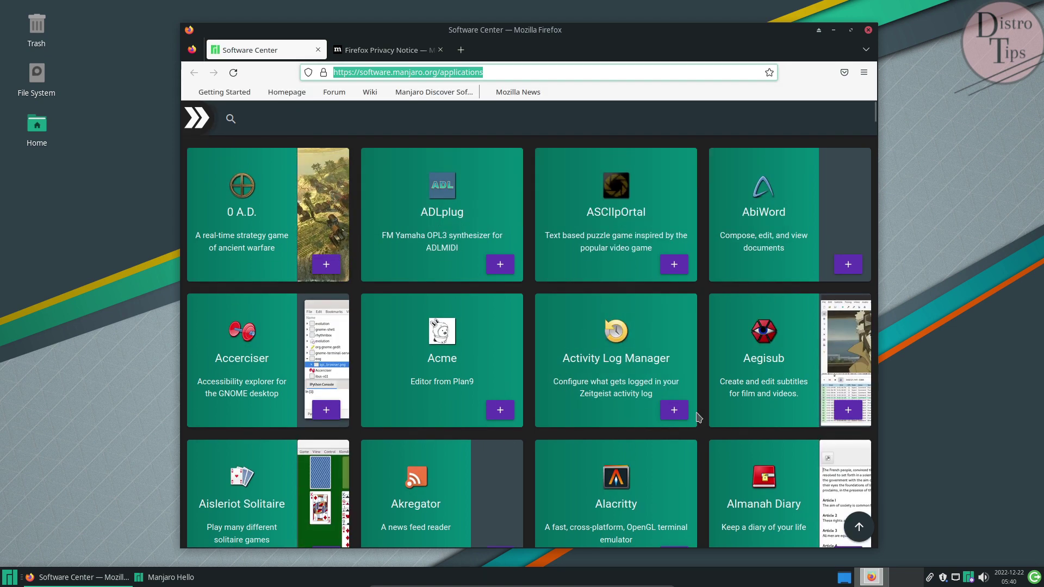
scroll(548, 288, "down", 5)
scroll(548, 289, "down", 5)
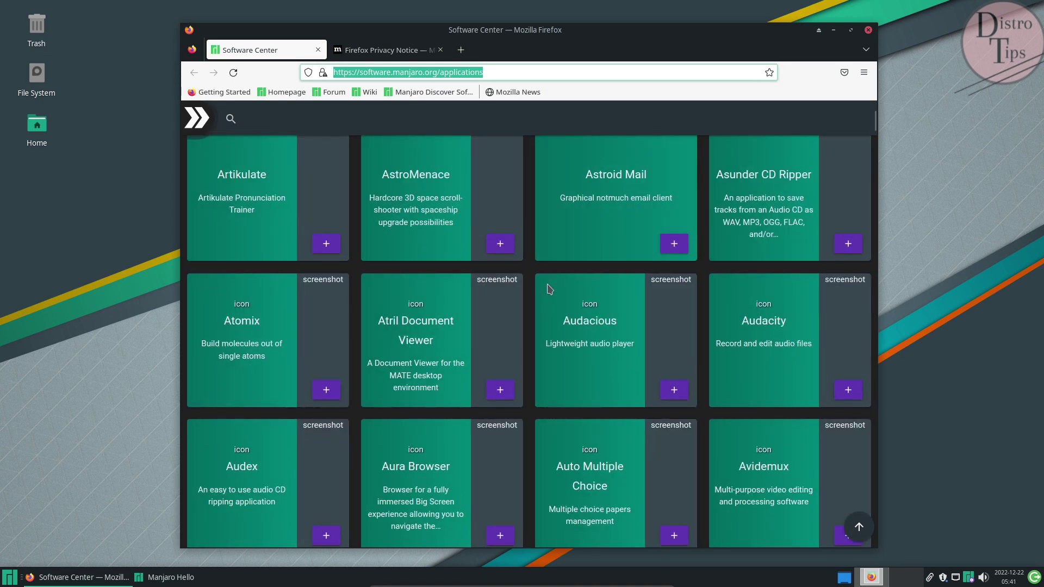
scroll(548, 289, "up", 10)
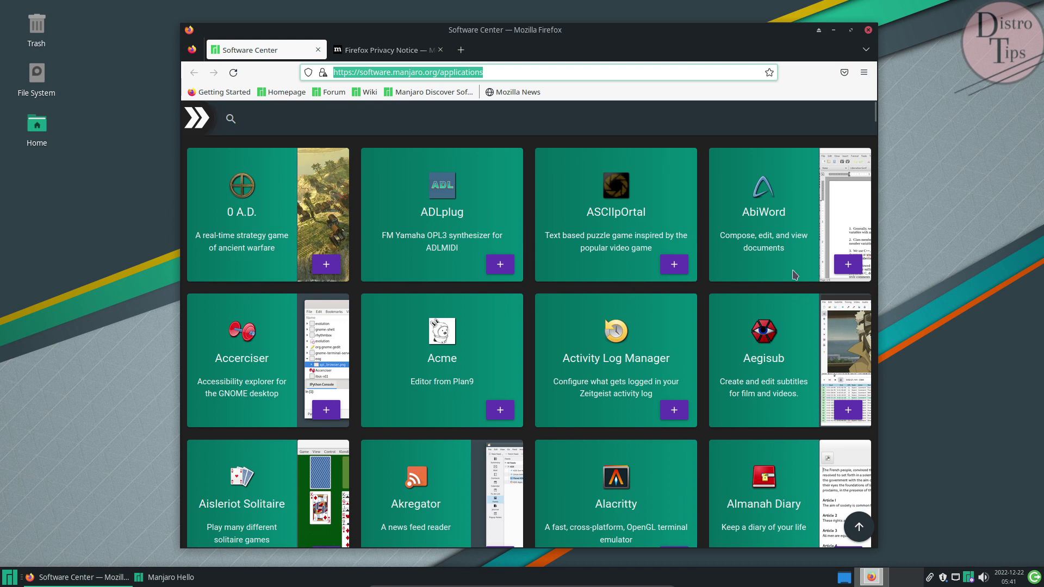
- Visit the bookmarked Manjaro homepage and look through its features, software and news sections
left_click(281, 92)
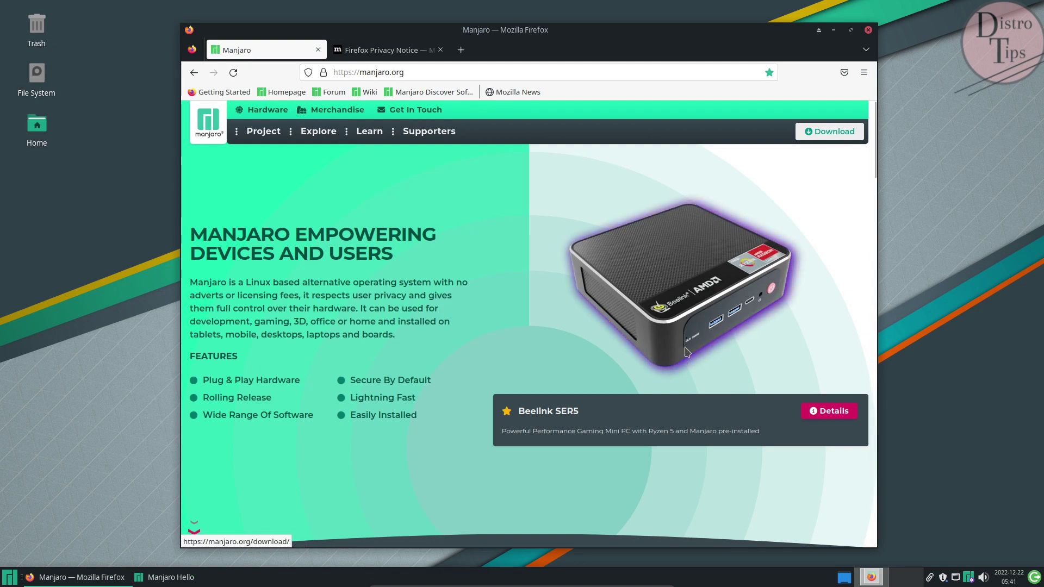
scroll(403, 303, "down", 10)
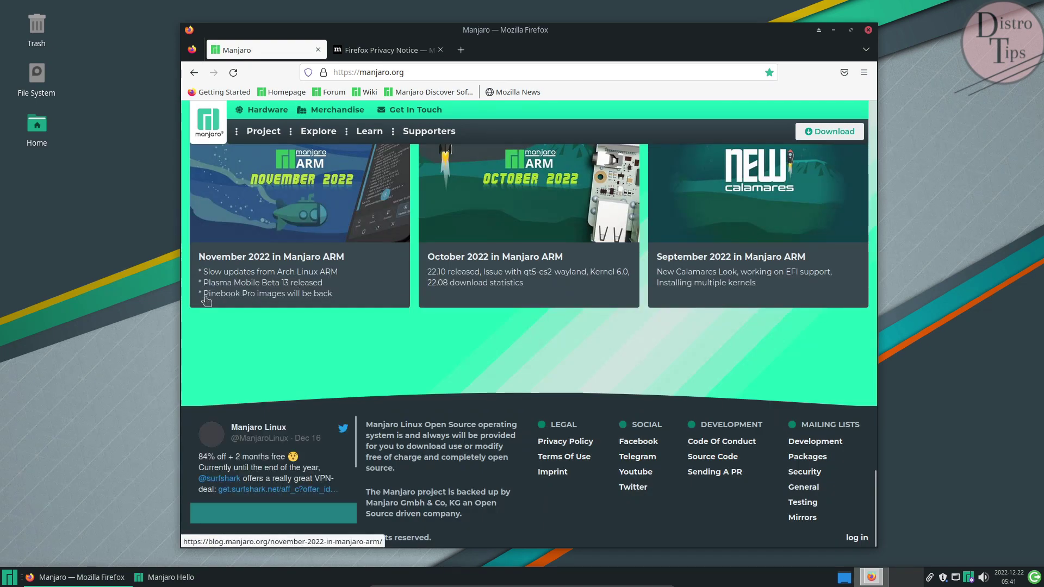
scroll(627, 315, "up", 10)
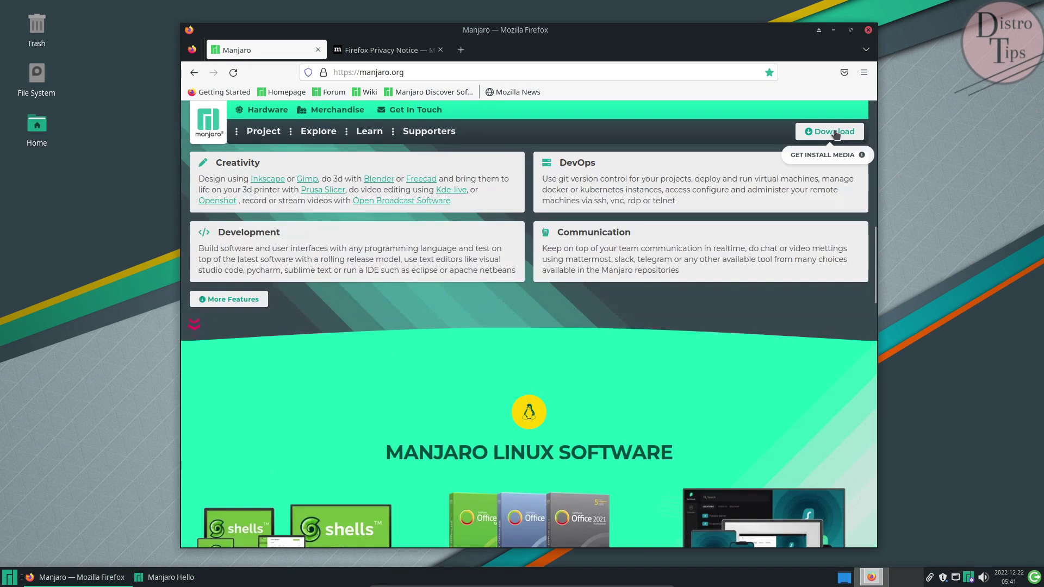
scroll(783, 134, "up", 5)
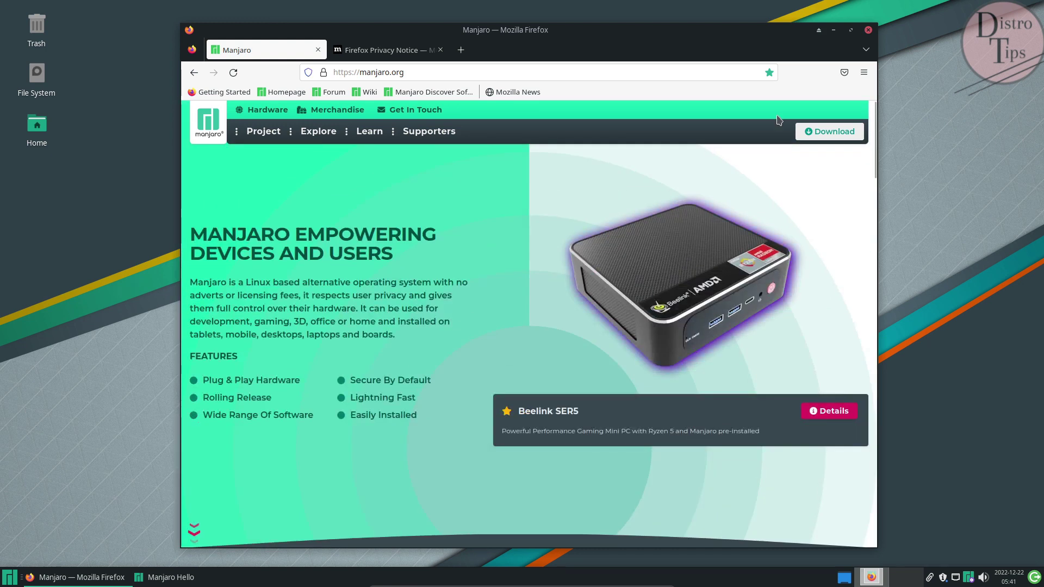
- Go to the Manjaro download page, choose the X86_64 architecture and look over the available desktop images
left_click(829, 132)
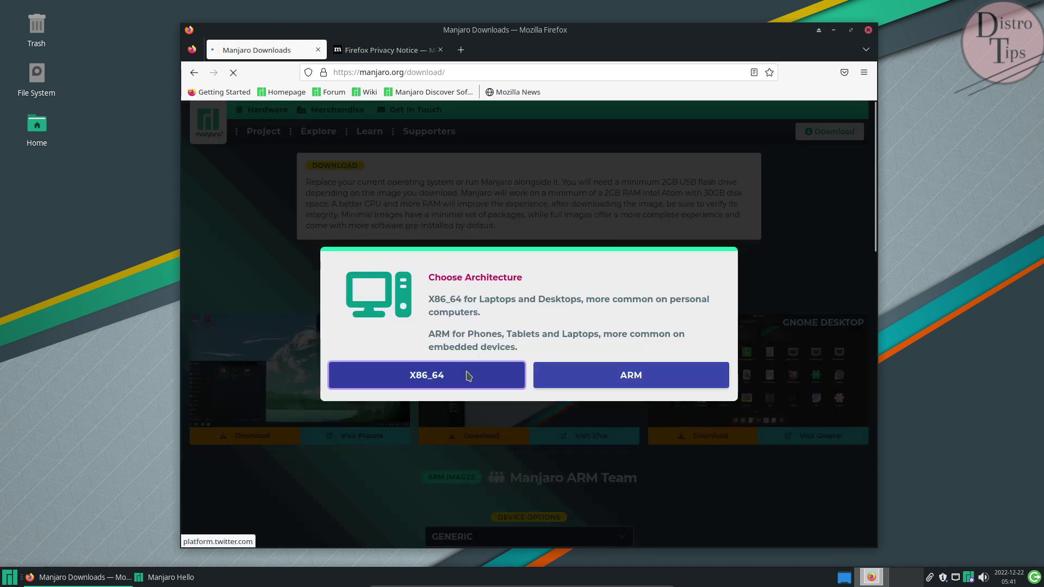
left_click(469, 374)
scroll(532, 277, "down", 5)
scroll(366, 214, "up", 5)
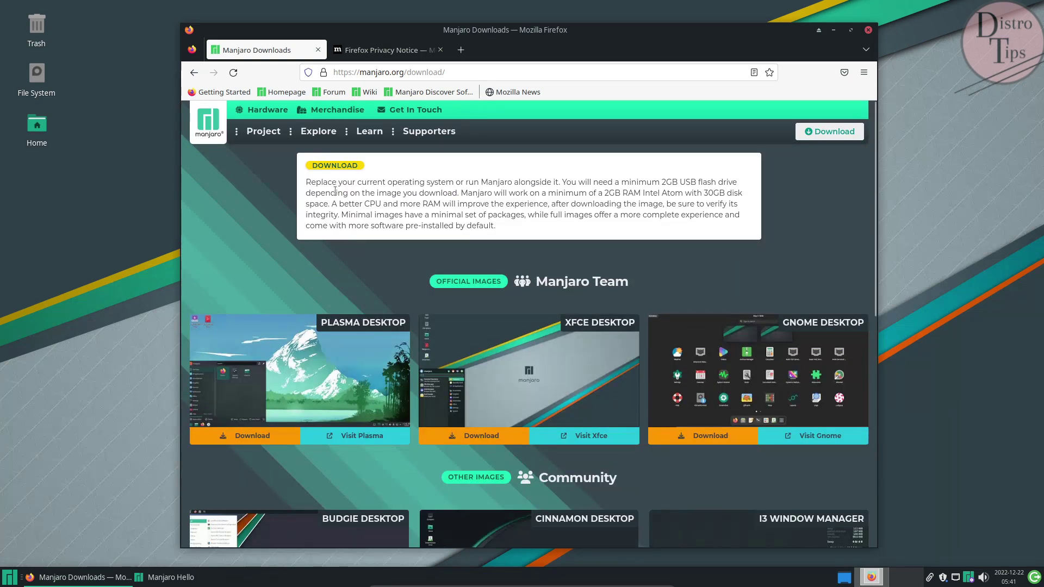
- Show the About Mozilla Firefox information and highlight the browser's version number
left_click(869, 78)
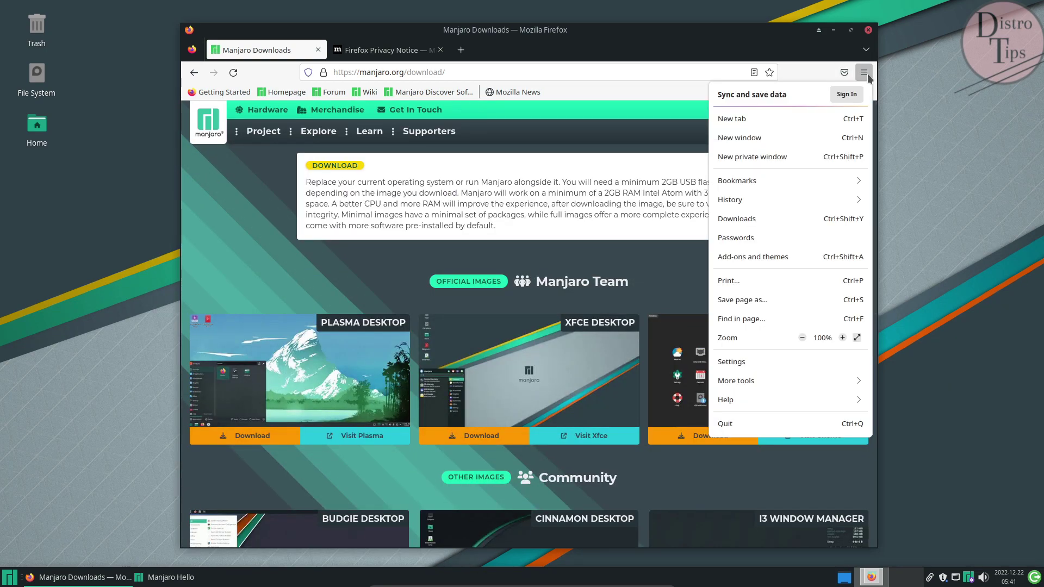
left_click(729, 395)
left_click(754, 214)
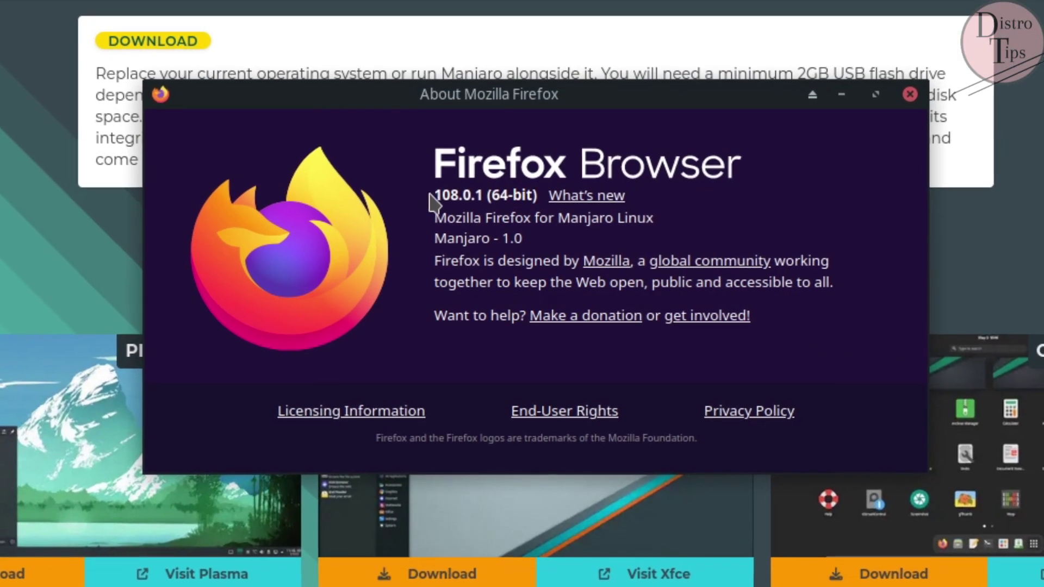
left_click_drag(482, 244, 492, 244)
left_click_drag(534, 198, 421, 190)
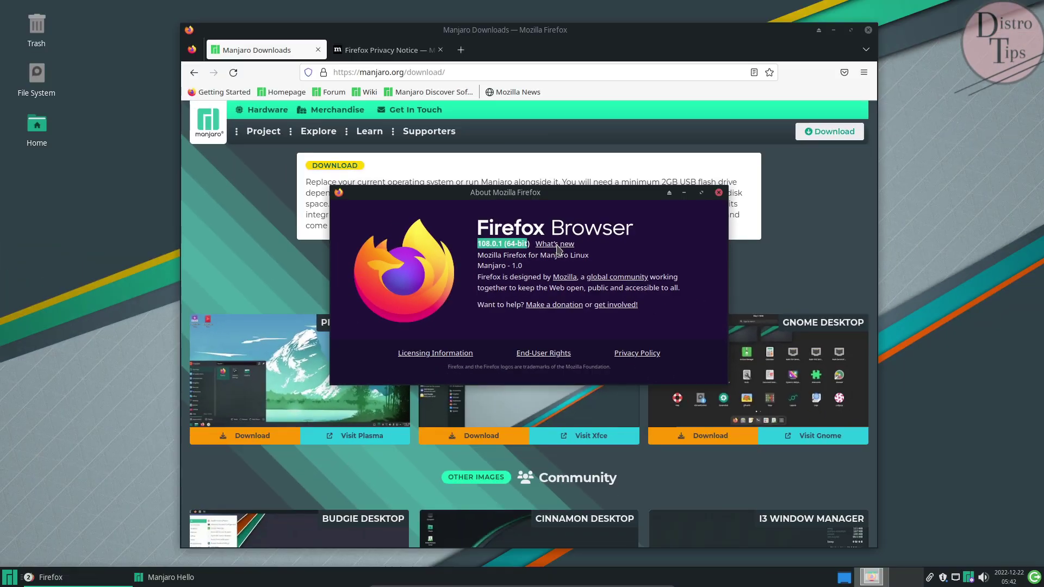
- Read the release notes for the installed Firefox version, highlighting the version number, and close their tab
left_click(586, 196)
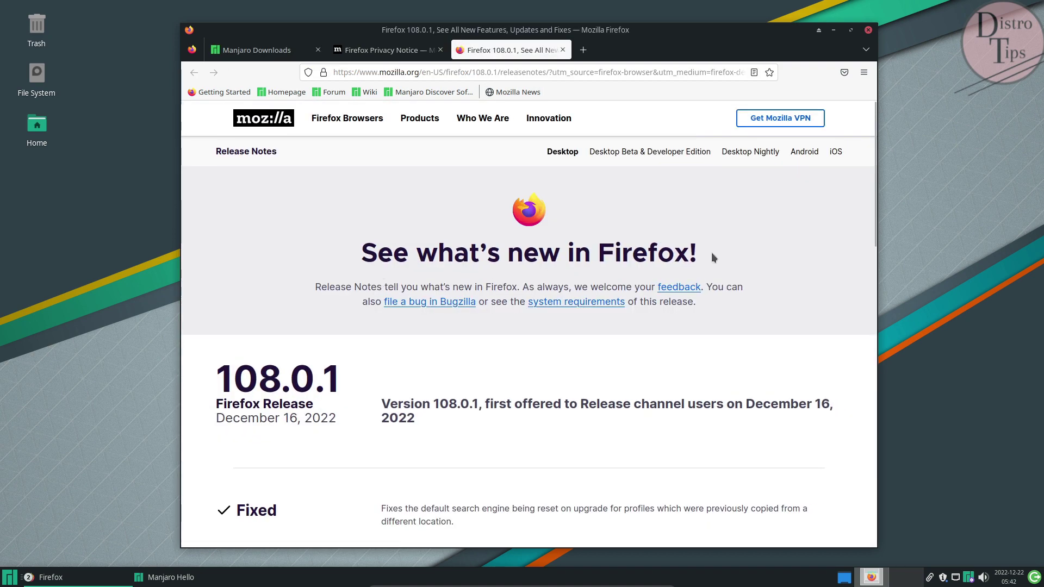
left_click_drag(692, 255, 325, 250)
scroll(329, 317, "down", 6)
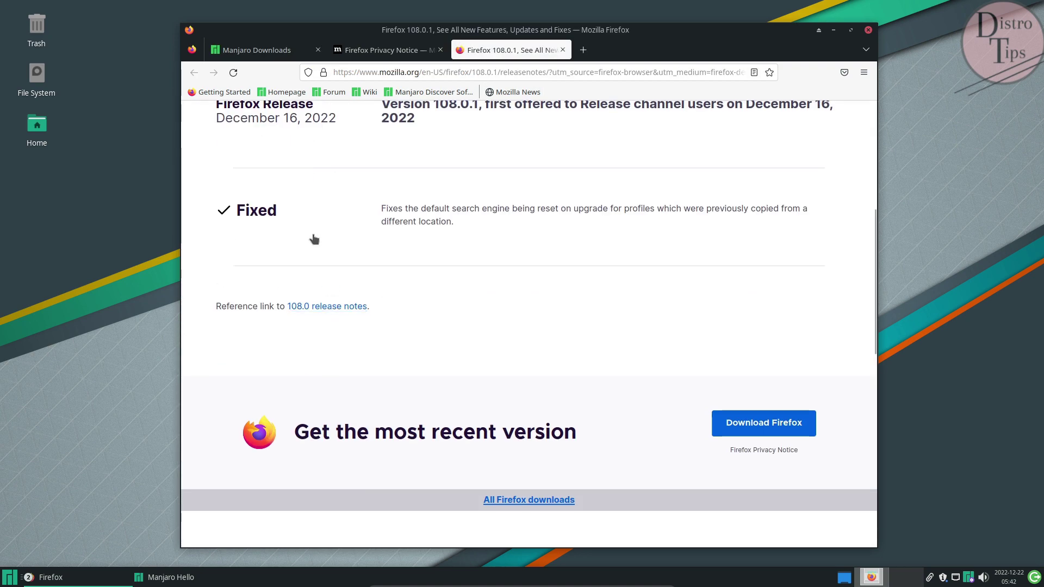
scroll(314, 238, "up", 3)
double_click(354, 241)
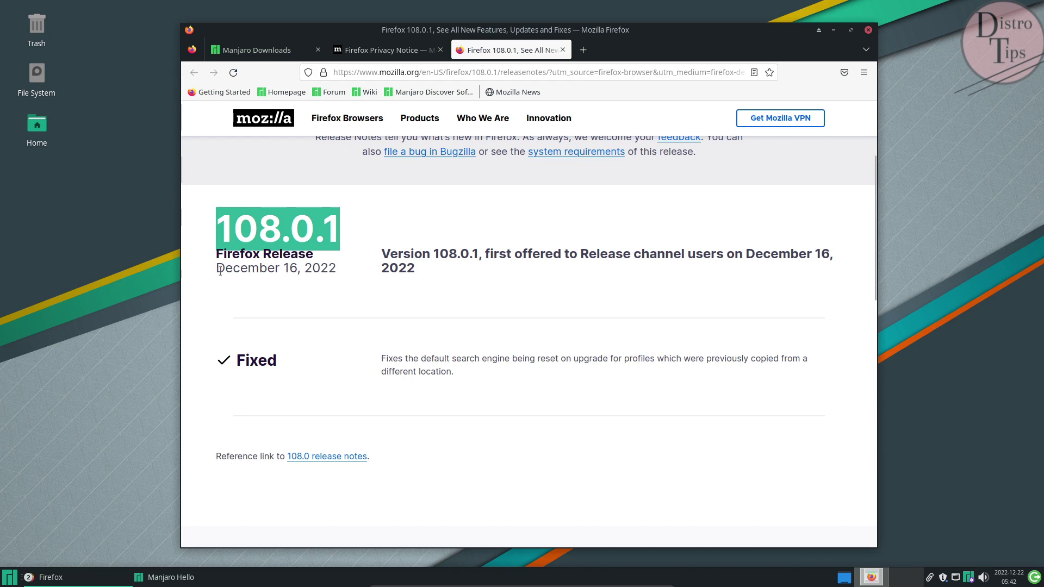
left_click_drag(450, 324, 504, 278)
left_click(620, 289)
scroll(392, 349, "down", 10)
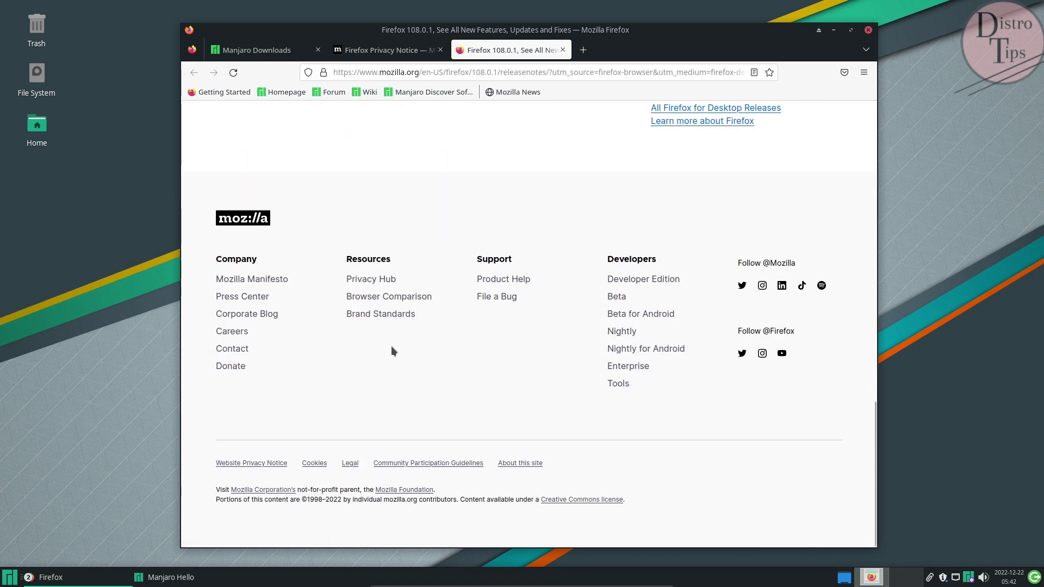
key("Home")
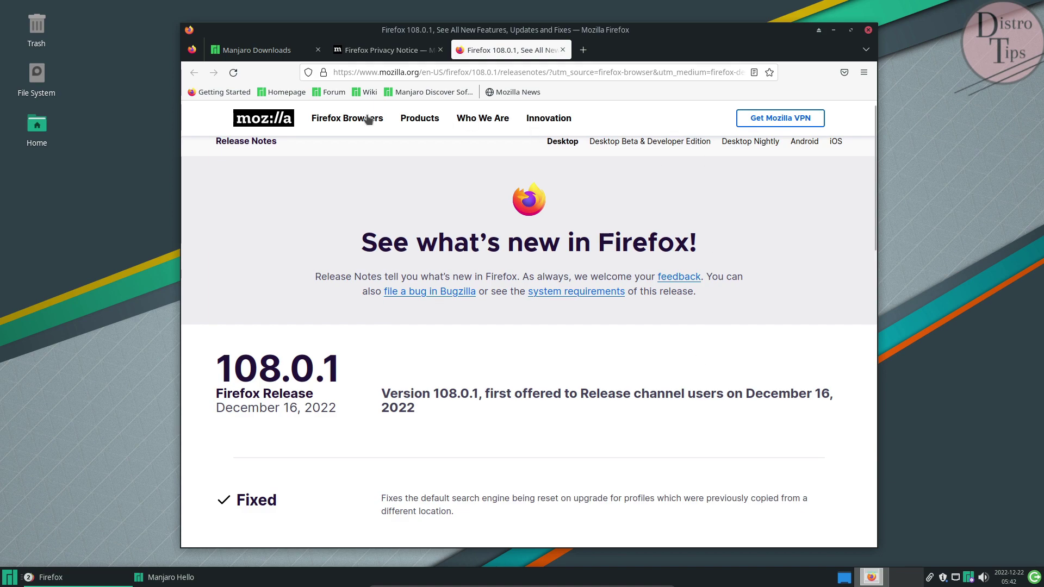
left_click(563, 50)
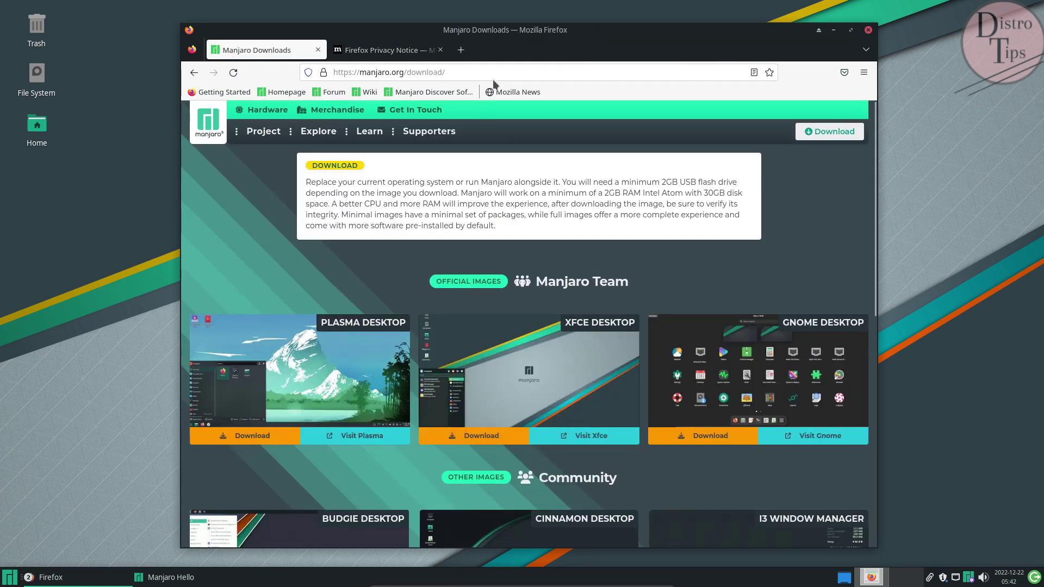
- Look through the Firefox Privacy Notice, then close the browser and the About Mozilla Firefox window
left_click(381, 50)
scroll(469, 225, "down", 5)
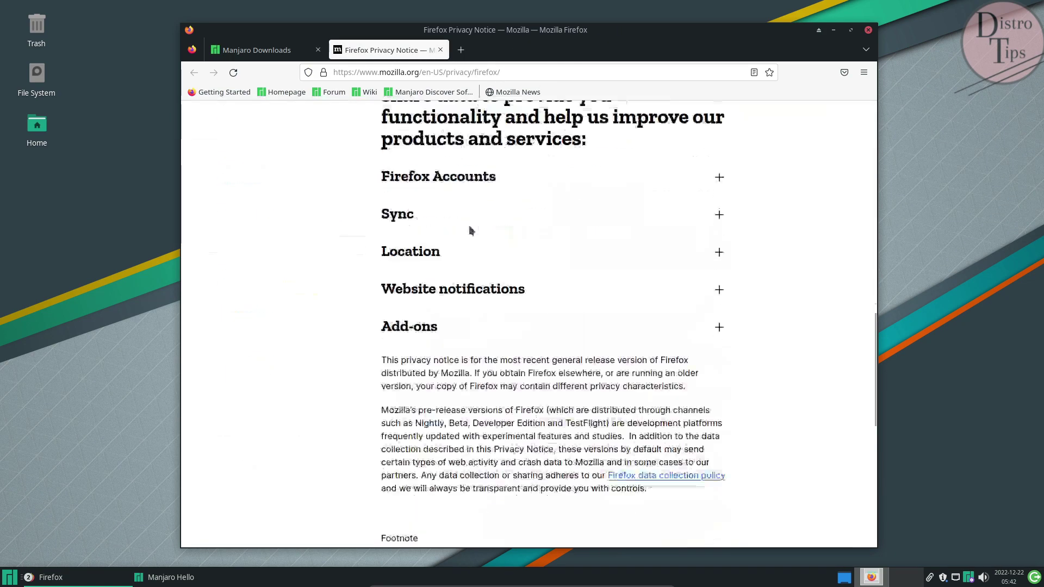
key("Home")
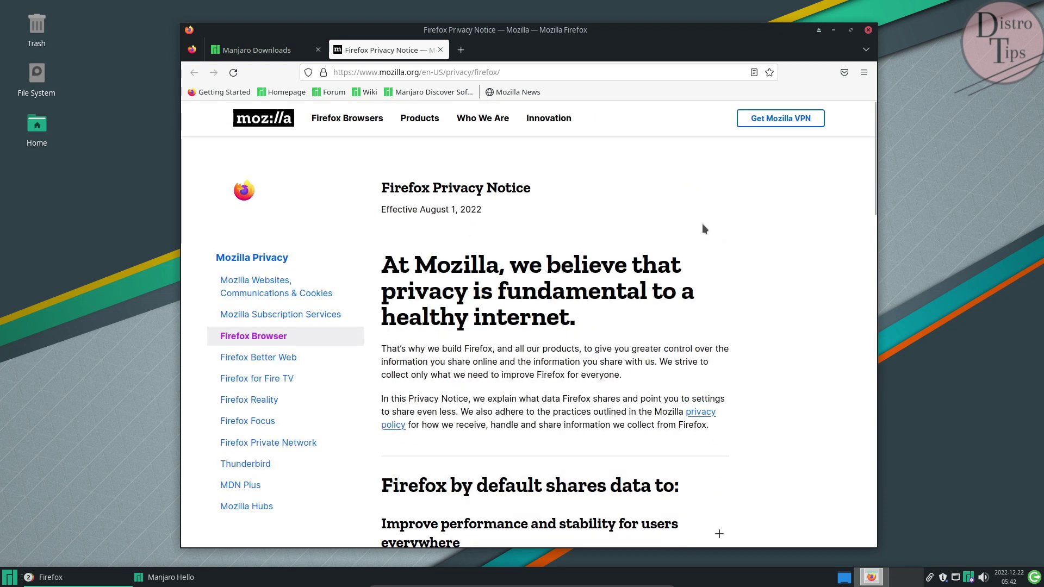
left_click(868, 31)
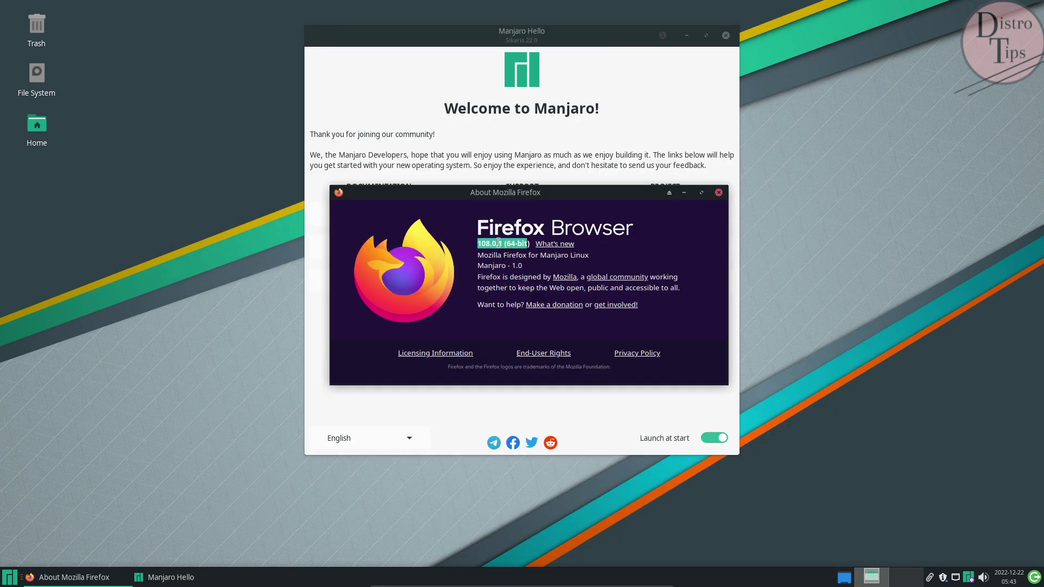
left_click(719, 193)
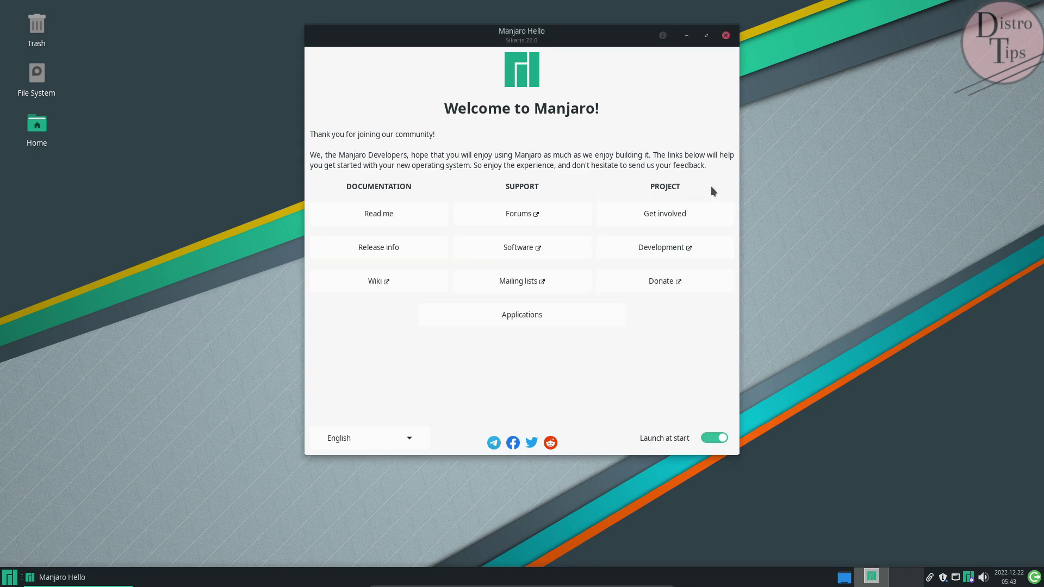
- Open the Manjaro wiki from Manjaro Hello, look through its main page and close both the browser and Manjaro Hello
left_click(380, 283)
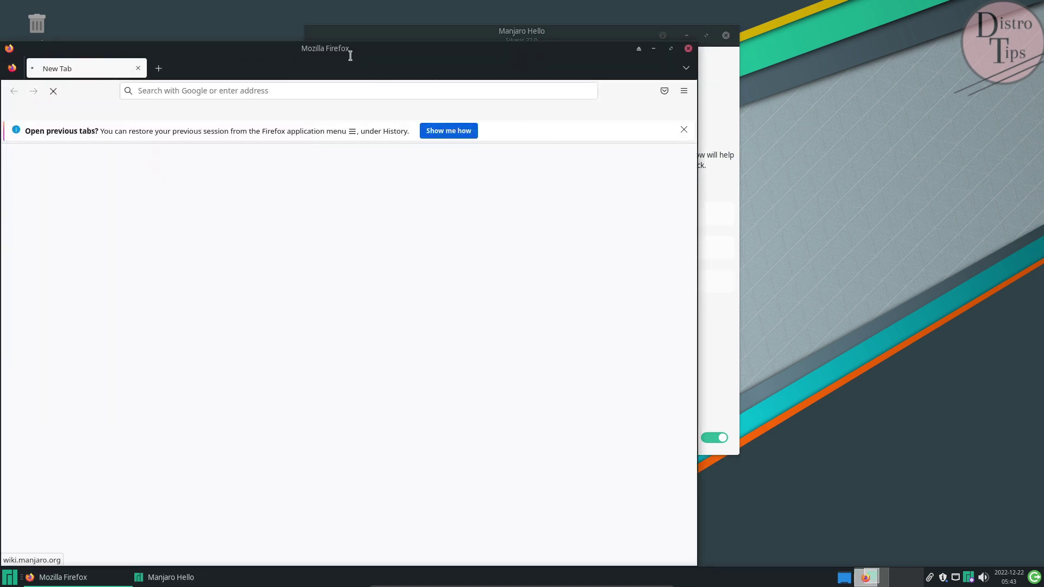
left_click_drag(350, 51, 610, 20)
scroll(614, 269, "down", 10)
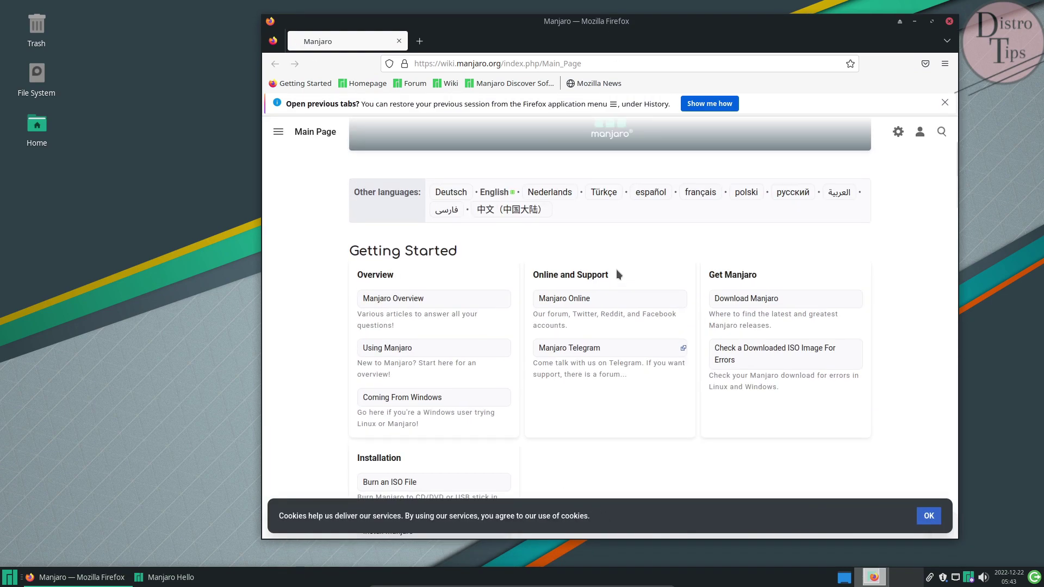
scroll(615, 267, "down", 5)
scroll(620, 245, "up", 10)
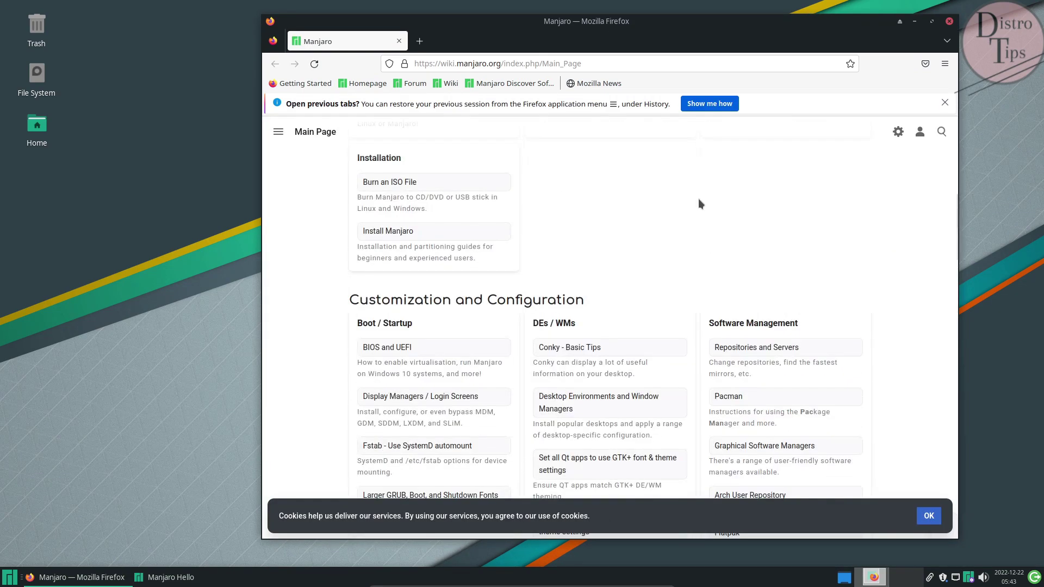
left_click(949, 22)
left_click(726, 36)
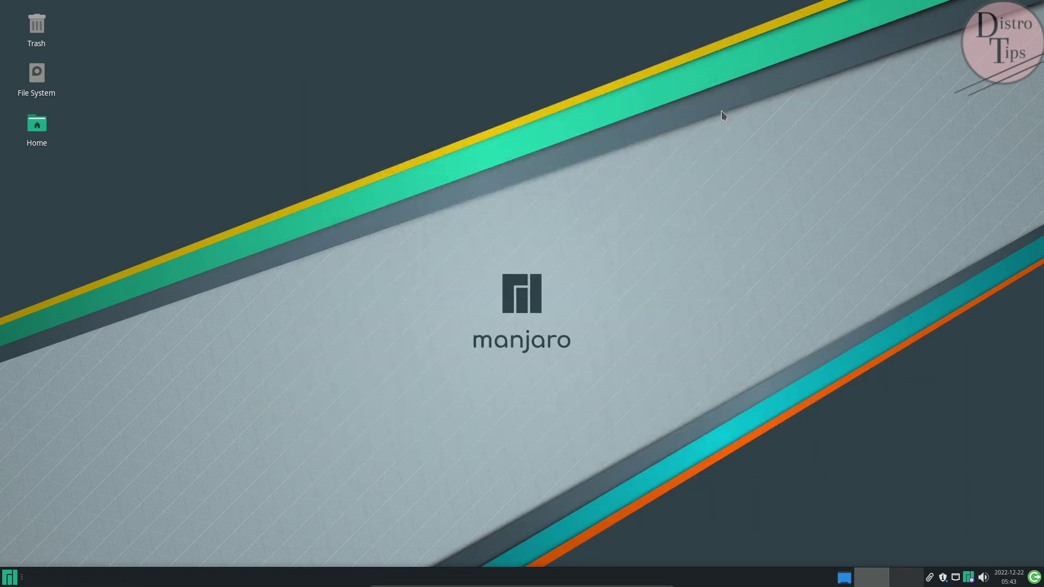
- Open a terminal from the desktop and try to run neofetch
right_click(446, 84)
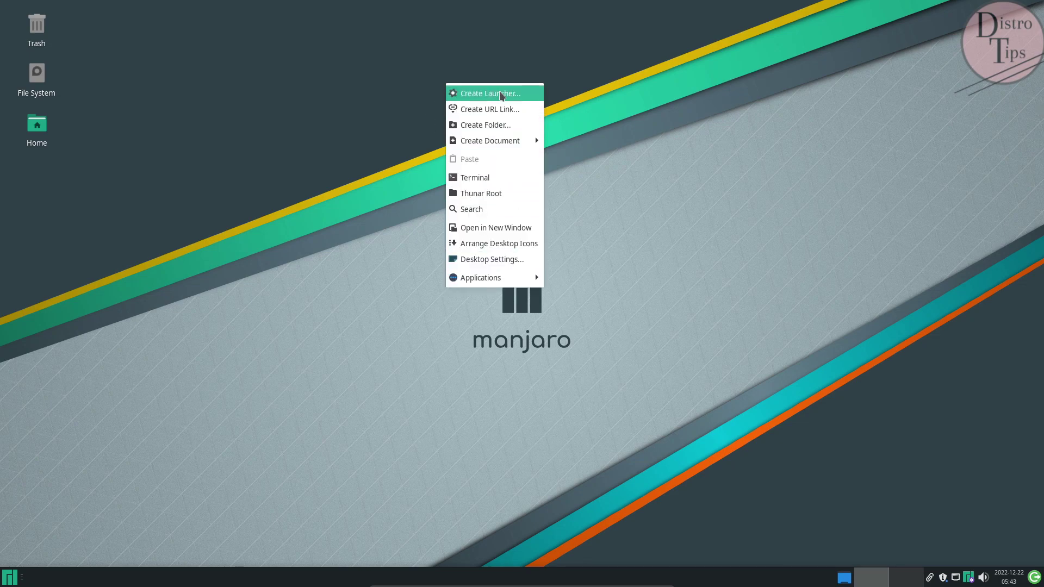
left_click(487, 178)
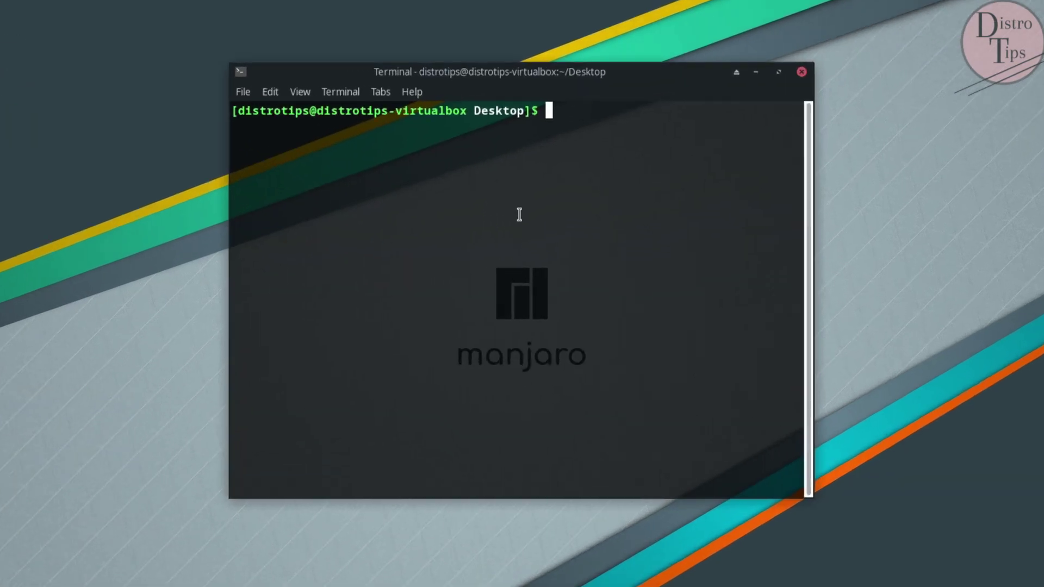
type("neofetch")
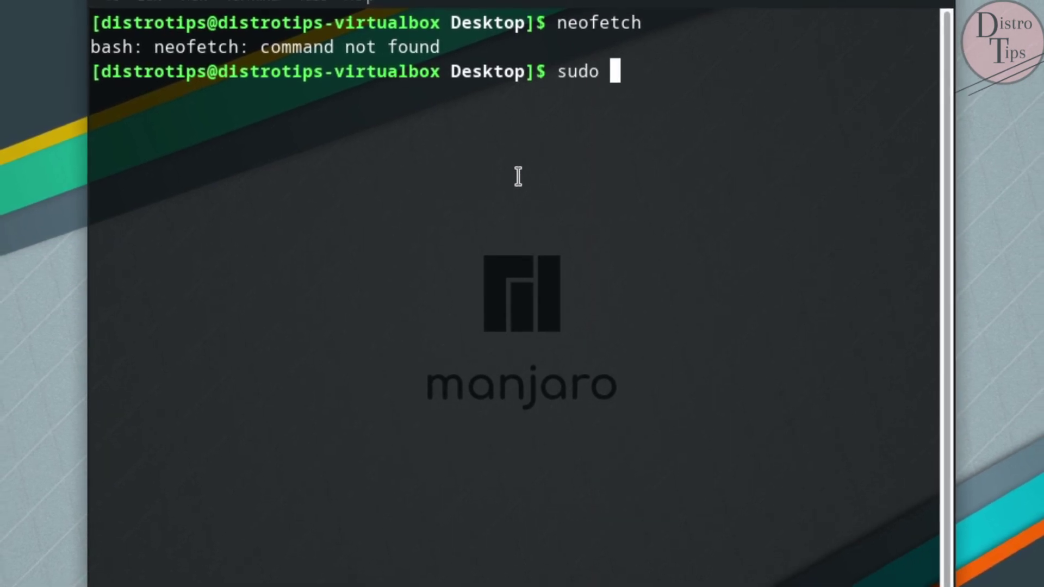
- Upgrade the system and install screenfetch with "sudo pacman -Syu screenfetch", entering the account password and accepting the installation
type("pacman -Syu screenfetch")
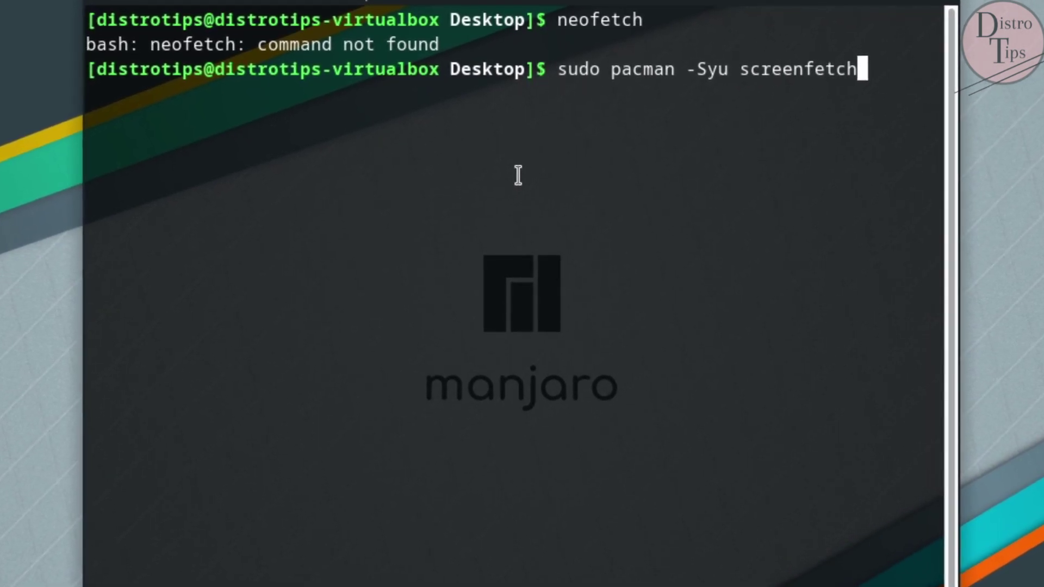
key("Return")
key("Return")
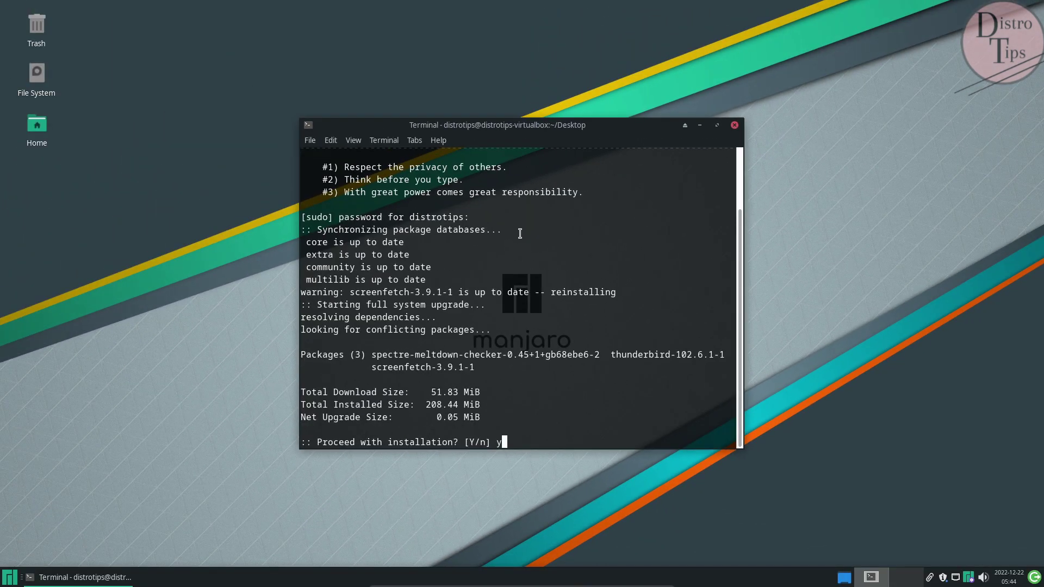
key("Return")
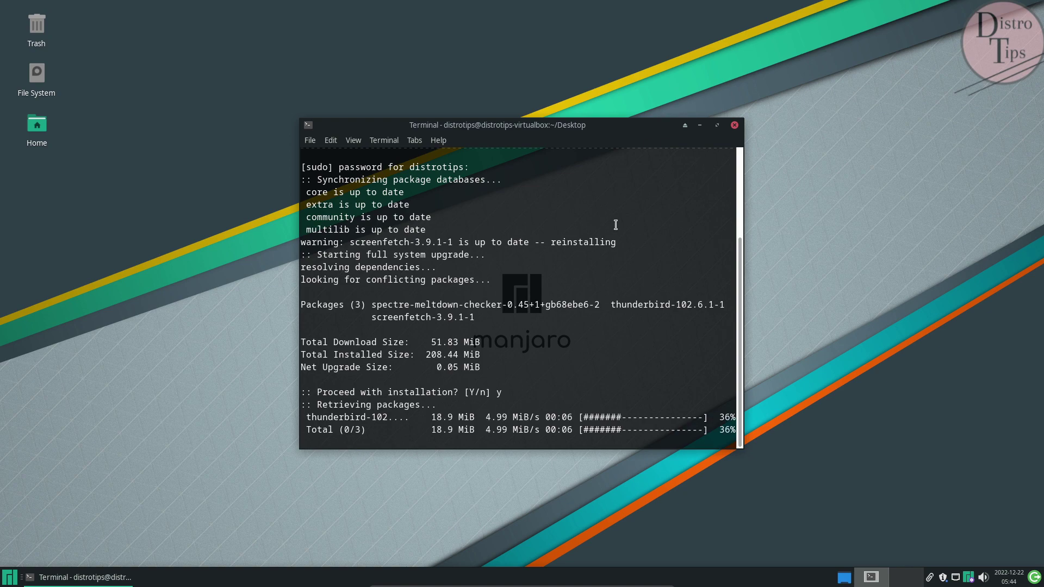
- View the terminal's About information, highlighting its description and copyright lines, check its credits and license, and close it
left_click(438, 140)
left_click(455, 174)
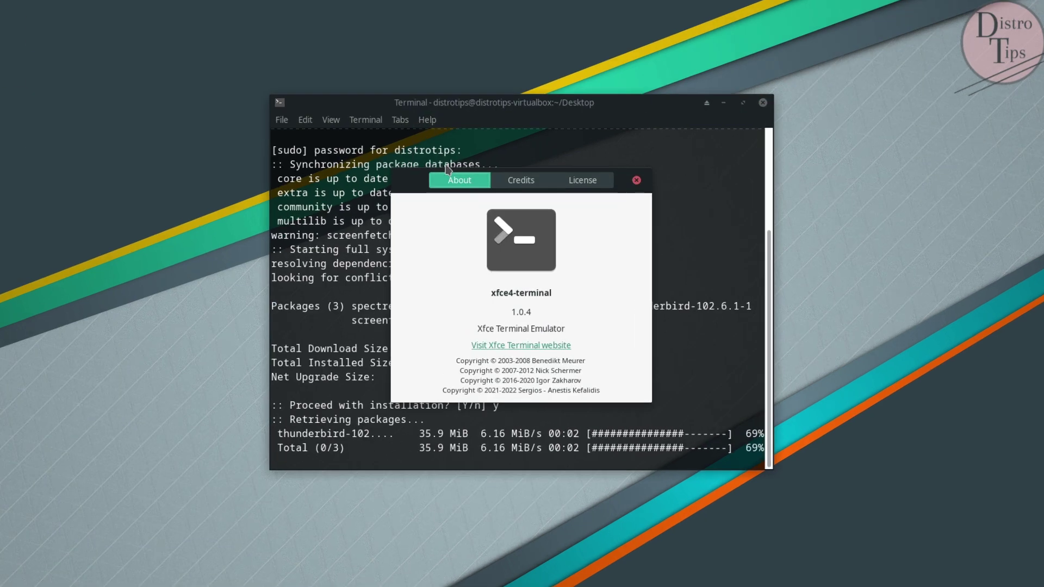
left_click_drag(551, 307, 653, 460)
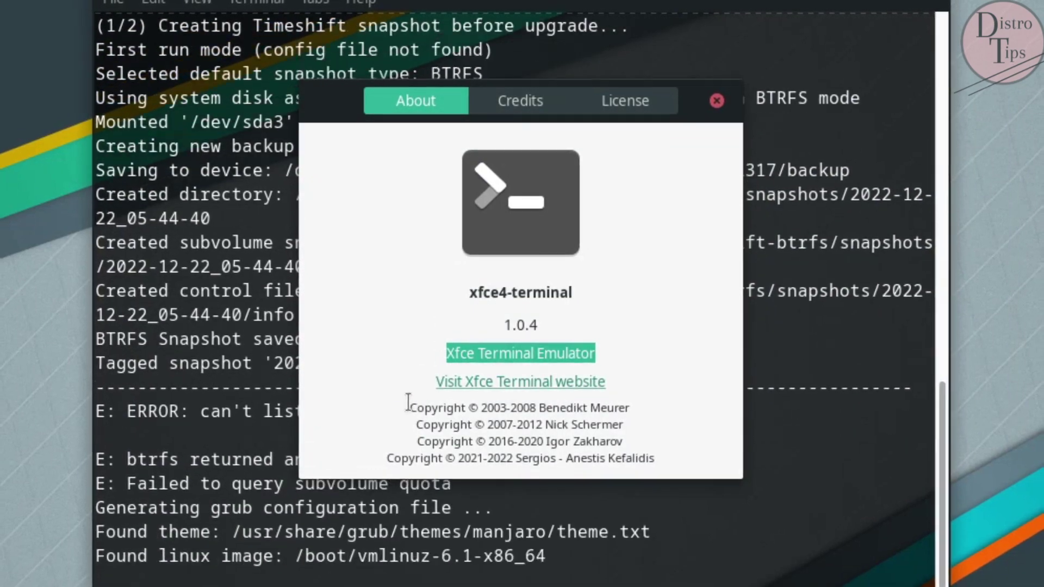
left_click(530, 105)
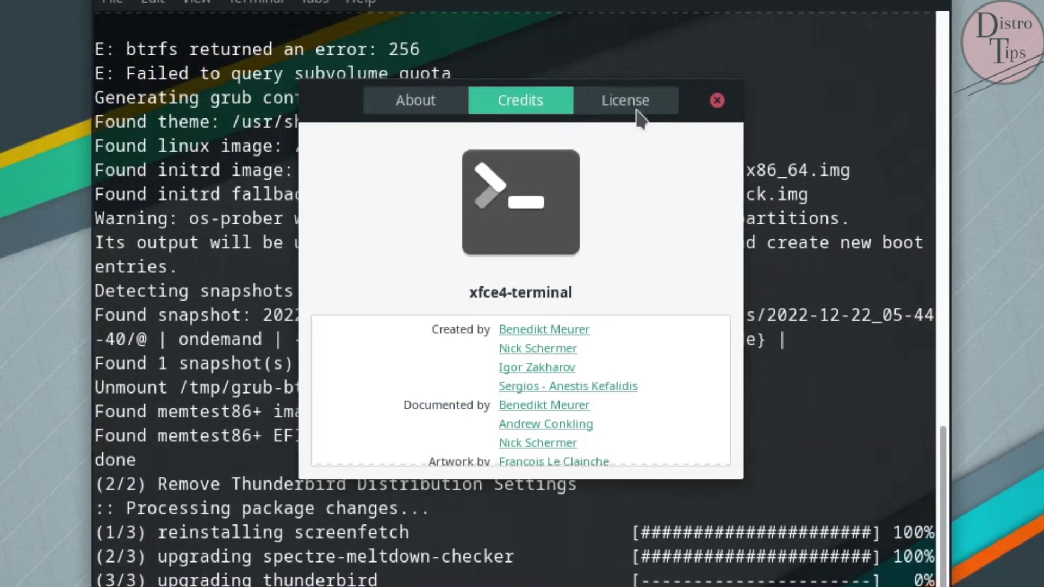
left_click(636, 108)
left_click(456, 108)
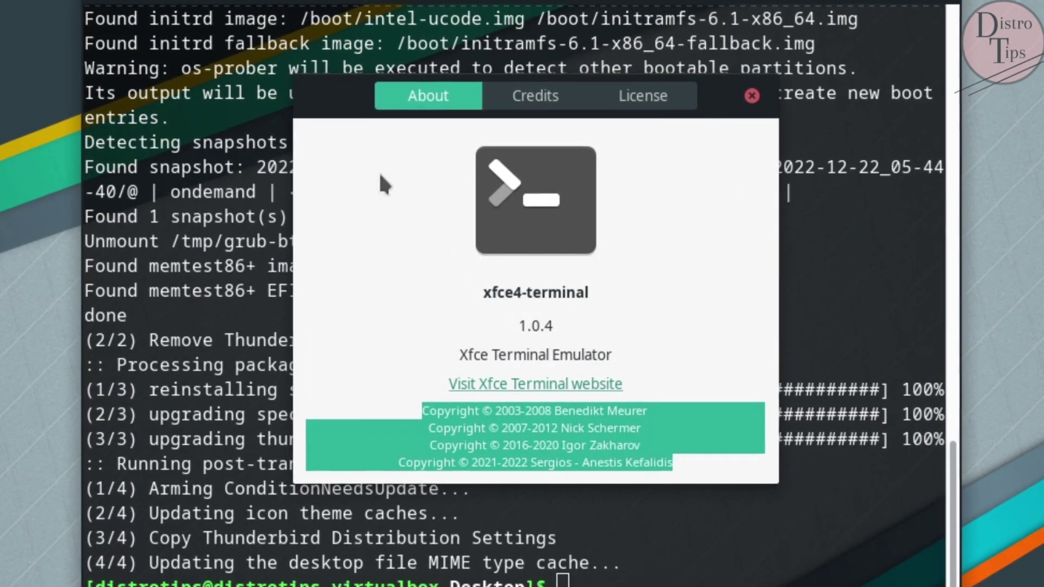
left_click(750, 97)
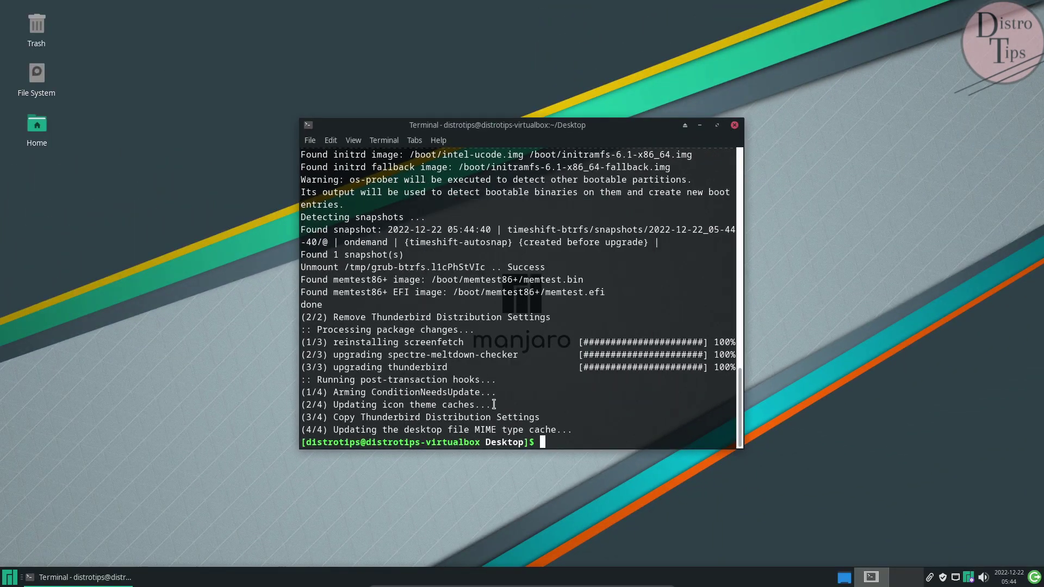
- Clear the terminal, run screenfetch and highlight the OS, kernel, shell and desktop environment details in its output
key("ctrl+l")
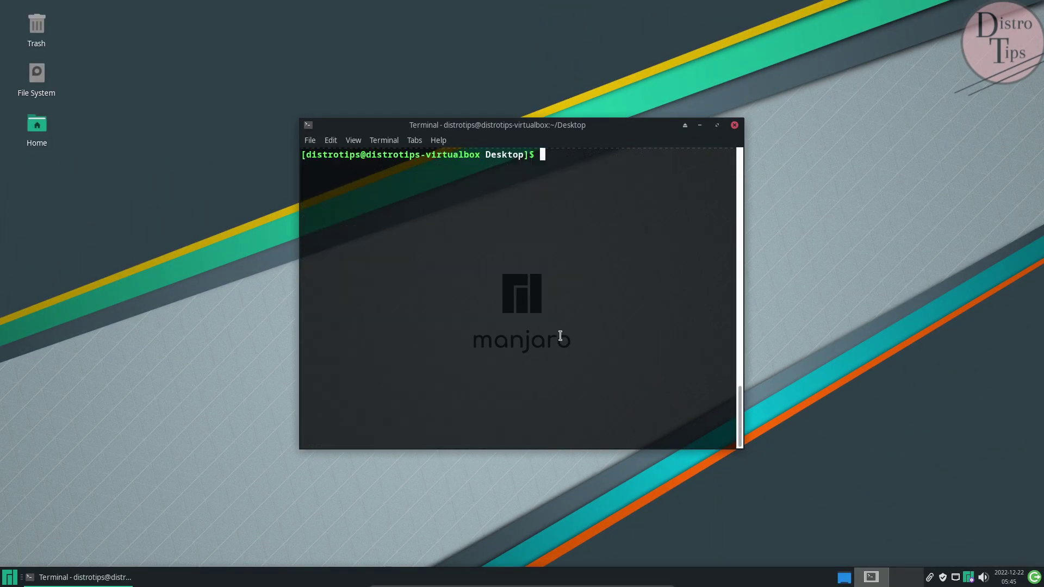
type("screenfetch")
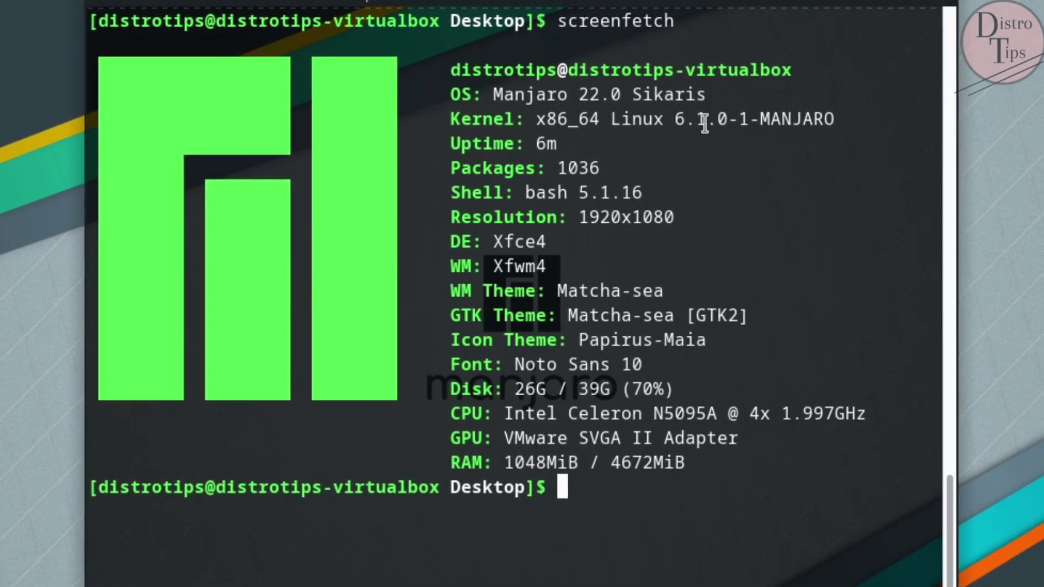
left_click_drag(450, 97, 738, 99)
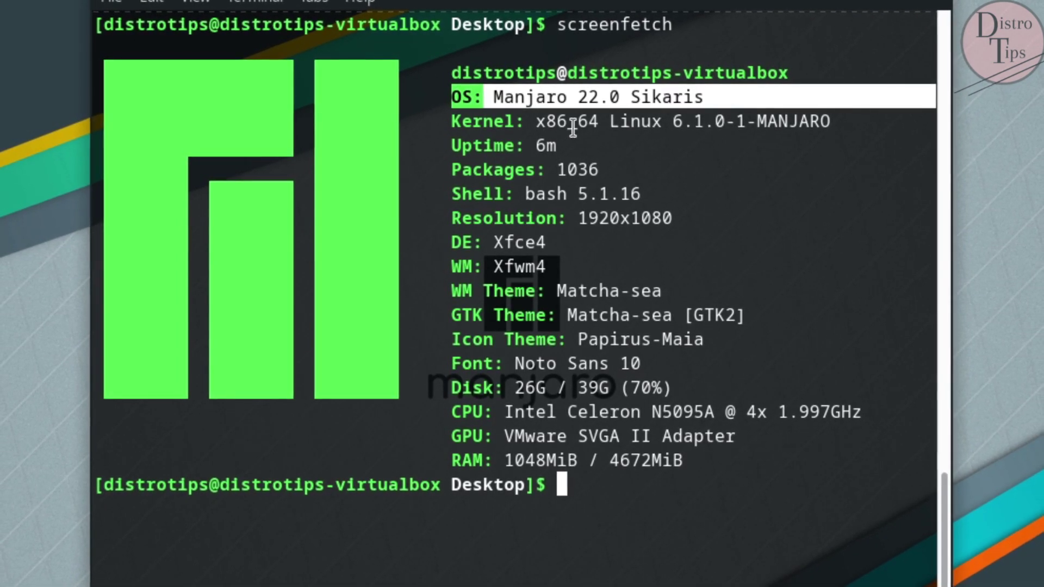
left_click_drag(443, 116, 835, 127)
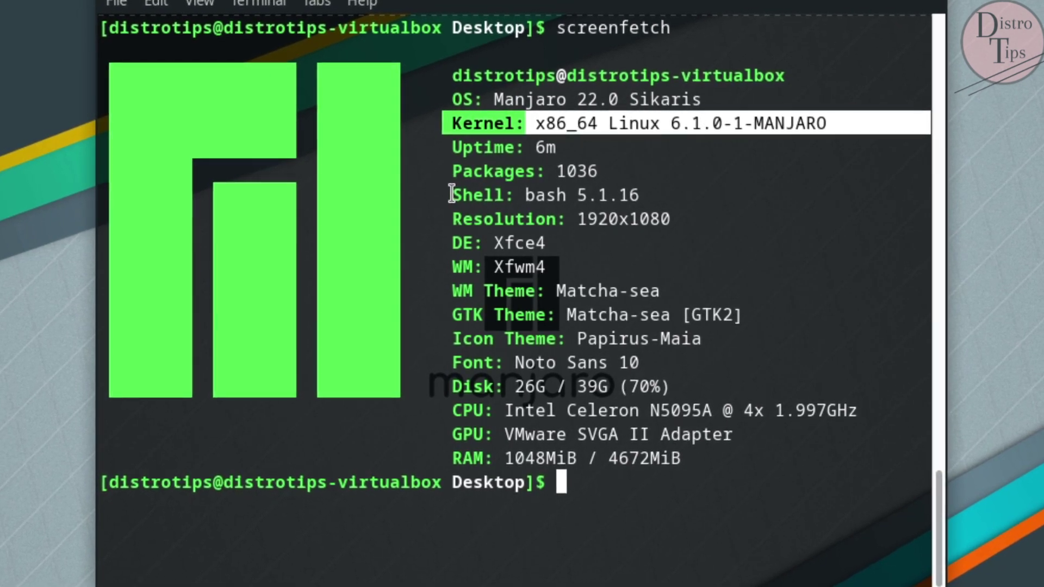
left_click_drag(452, 193, 707, 195)
left_click_drag(449, 242, 716, 359)
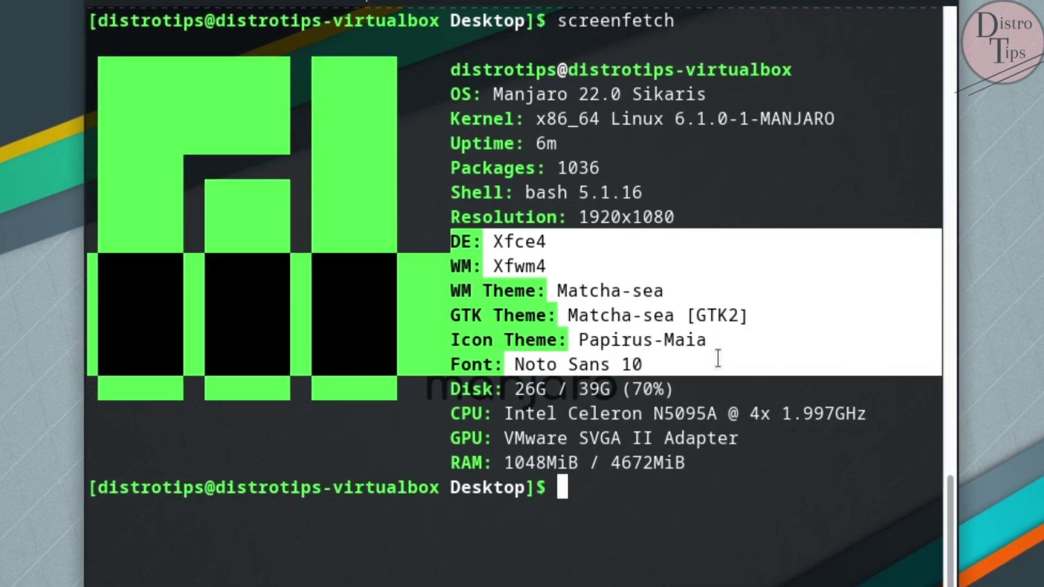
left_click_drag(631, 525, 331, 19)
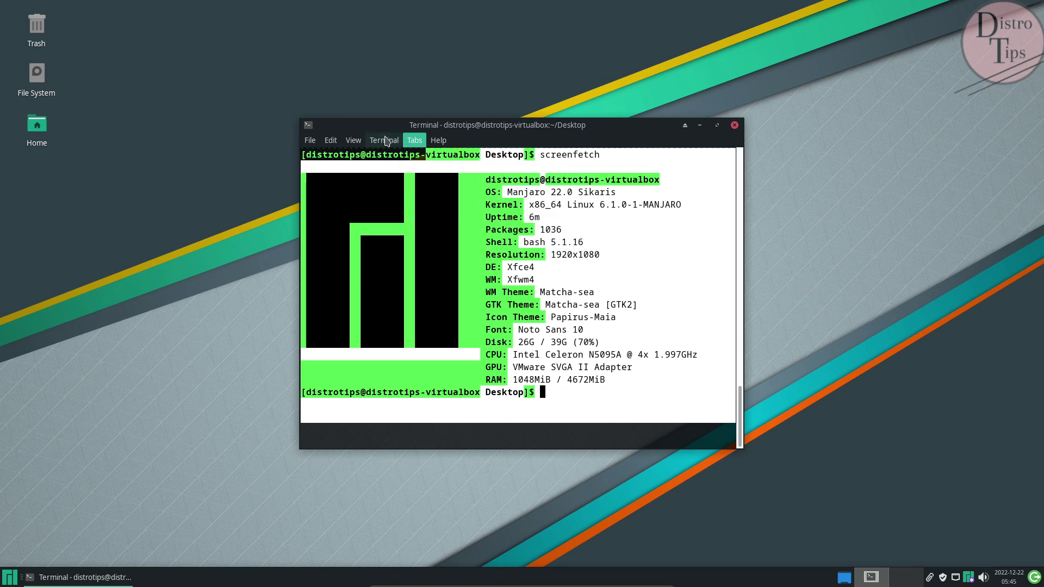
- Look through the pages of the terminal's preferences, close them and clear the text selection
mouse_move(331, 141)
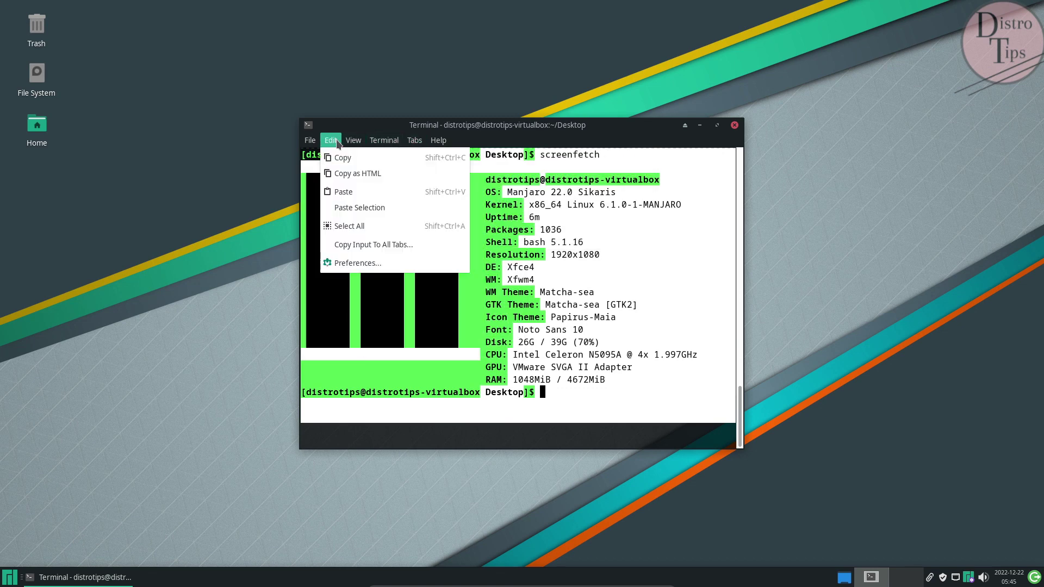
left_click(355, 263)
left_click(430, 155)
left_click(485, 156)
left_click(533, 156)
left_click(589, 156)
left_click(684, 135)
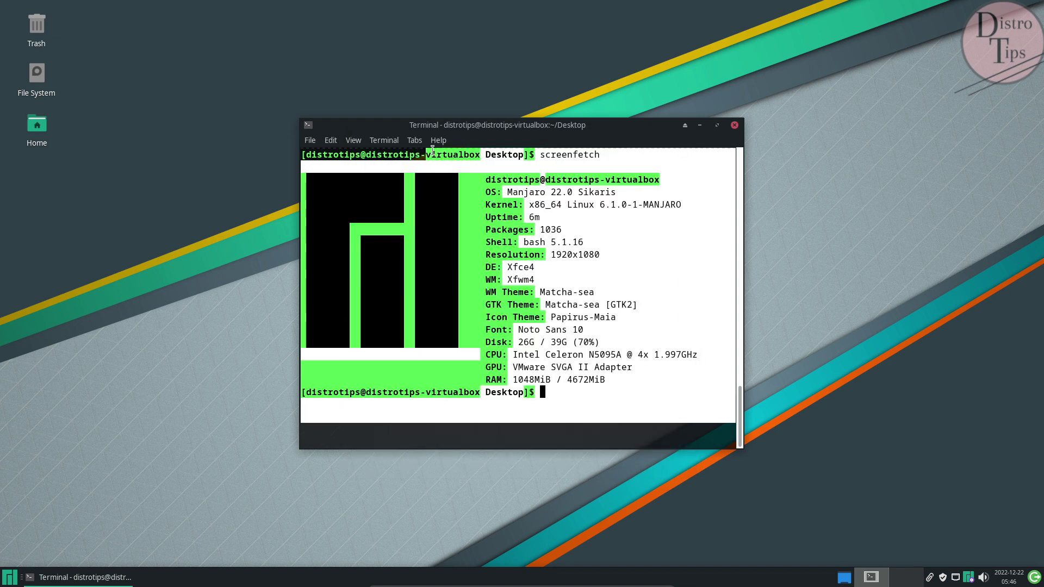
left_click(310, 141)
left_click(823, 195)
- Set the number of workspaces to 4 in the workspace settings and view the margin options
right_click(907, 585)
left_click(930, 487)
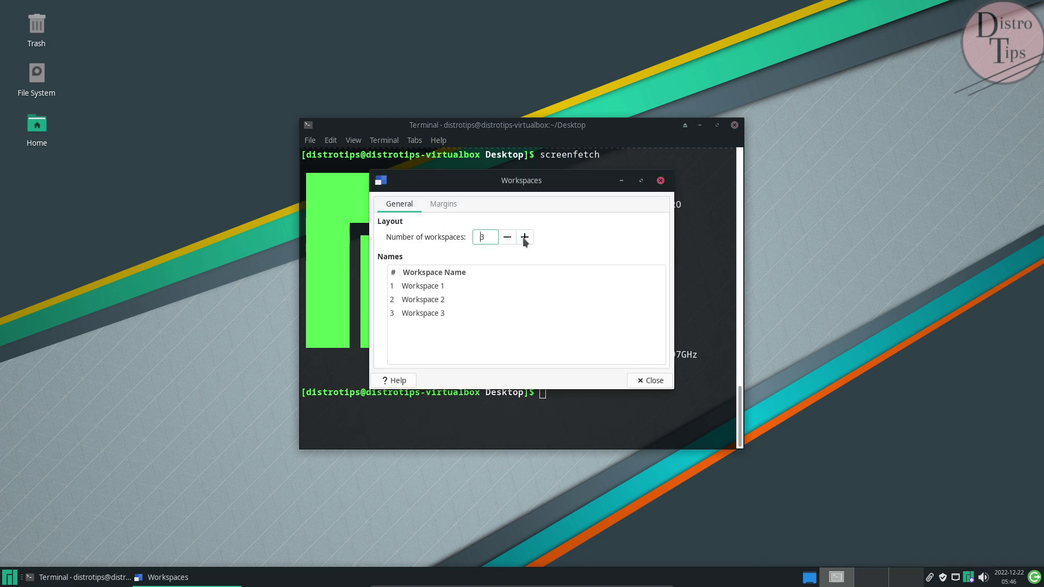
left_click(438, 207)
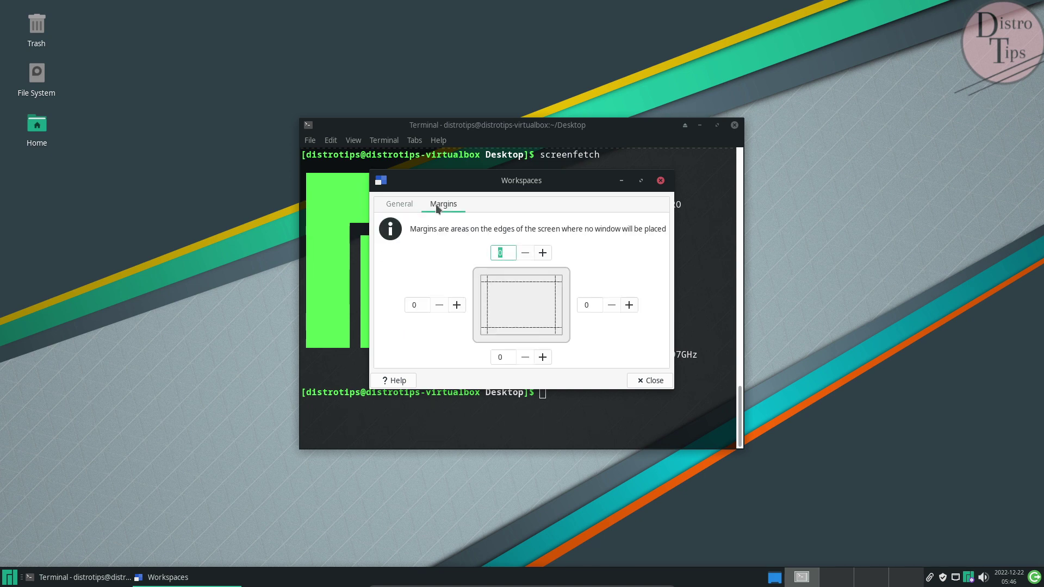
left_click(414, 210)
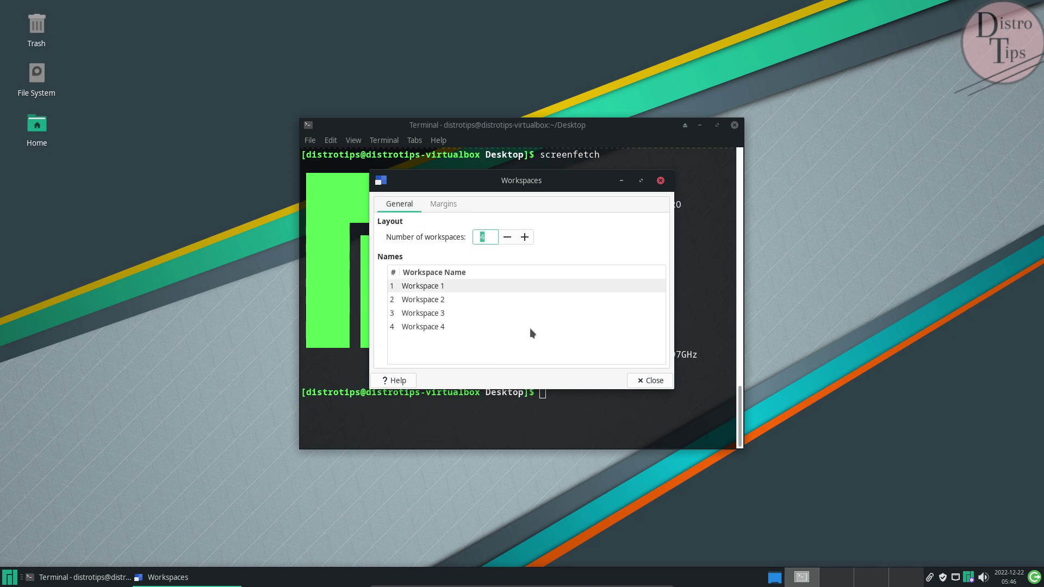
- Switch to the second workspace and back to the first, and close the workspace settings
left_click(837, 582)
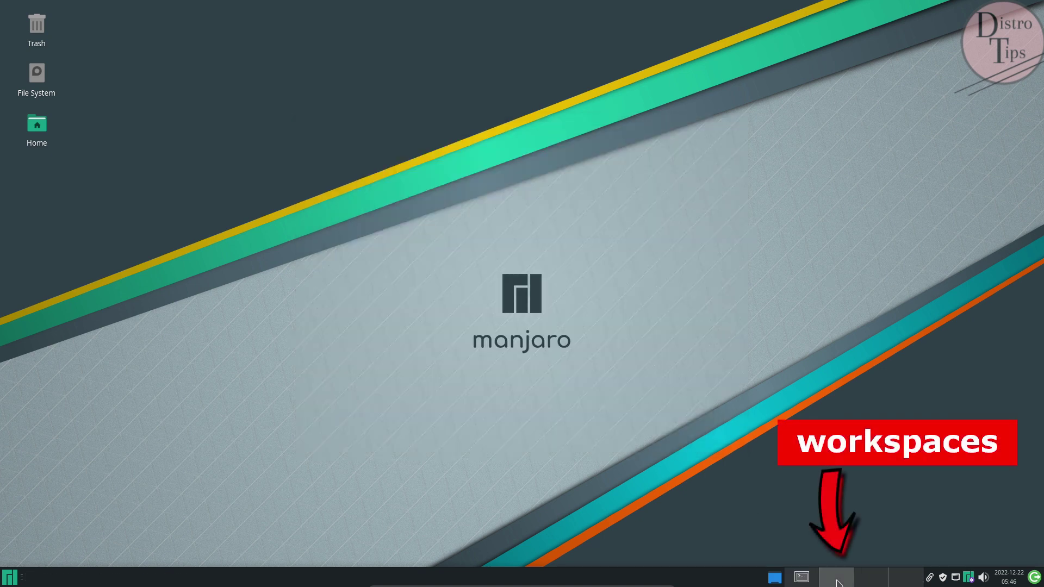
left_click(803, 579)
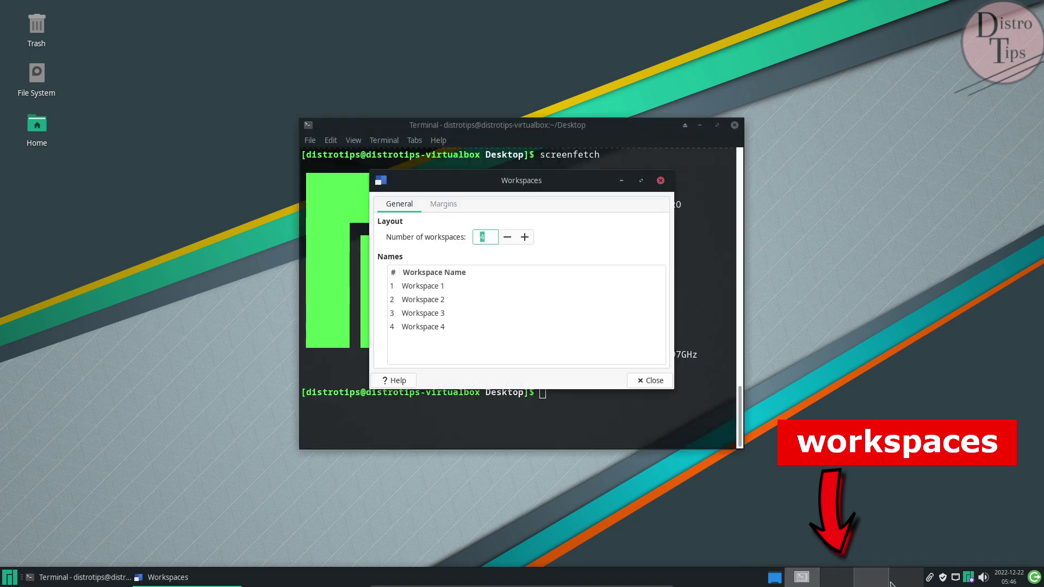
left_click(655, 380)
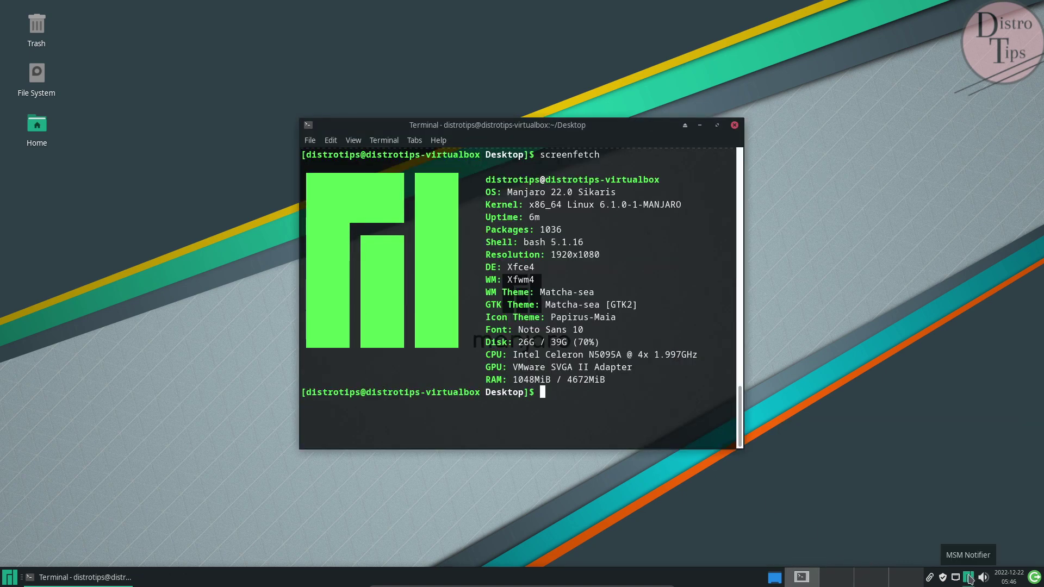
- Open Add/Remove Software, scroll through the installed packages and check for available updates
left_click(1035, 577)
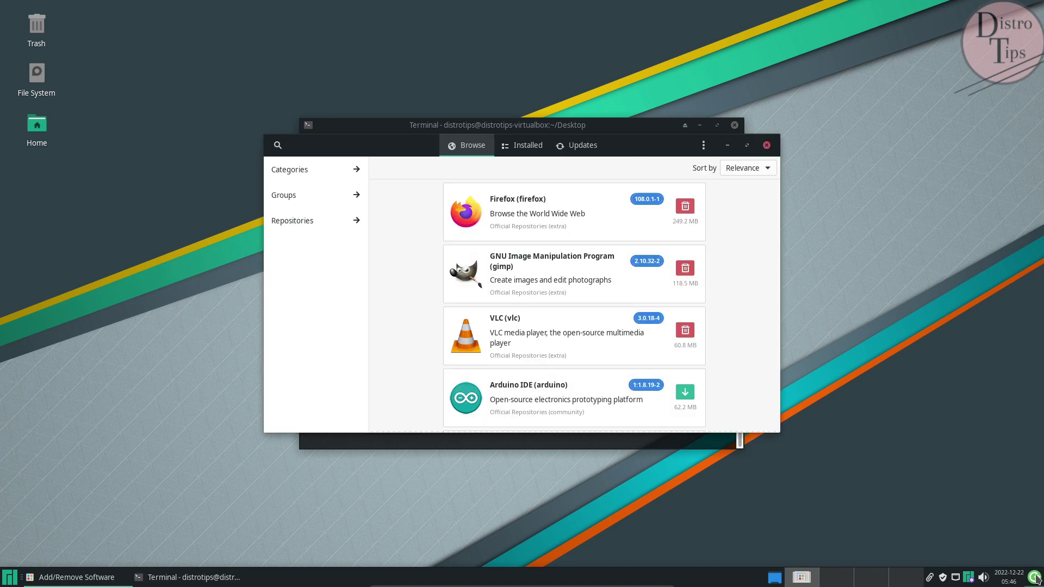
left_click(524, 147)
scroll(598, 217, "down", 6)
scroll(522, 215, "up", 4)
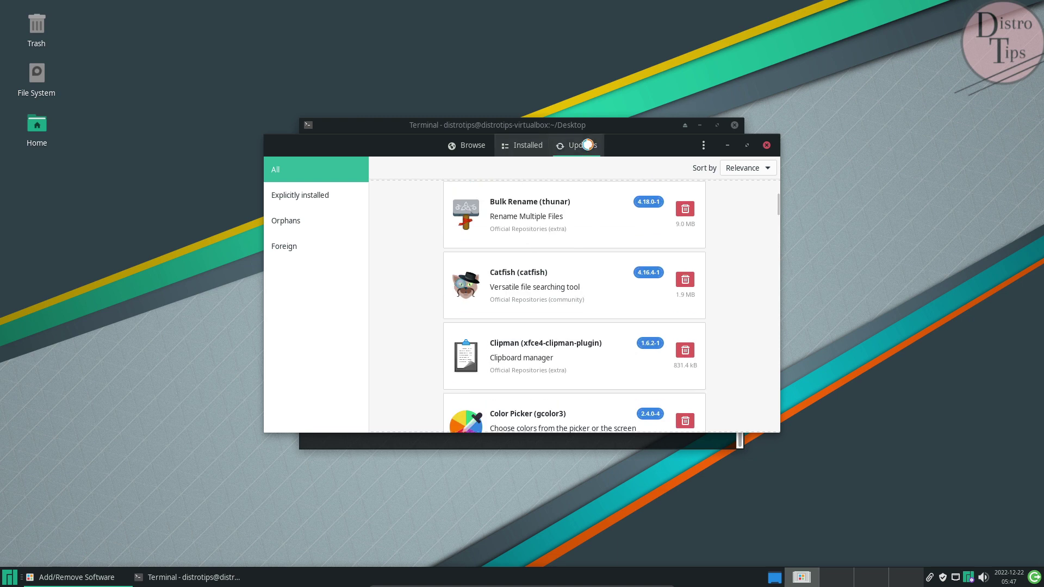
left_click(587, 144)
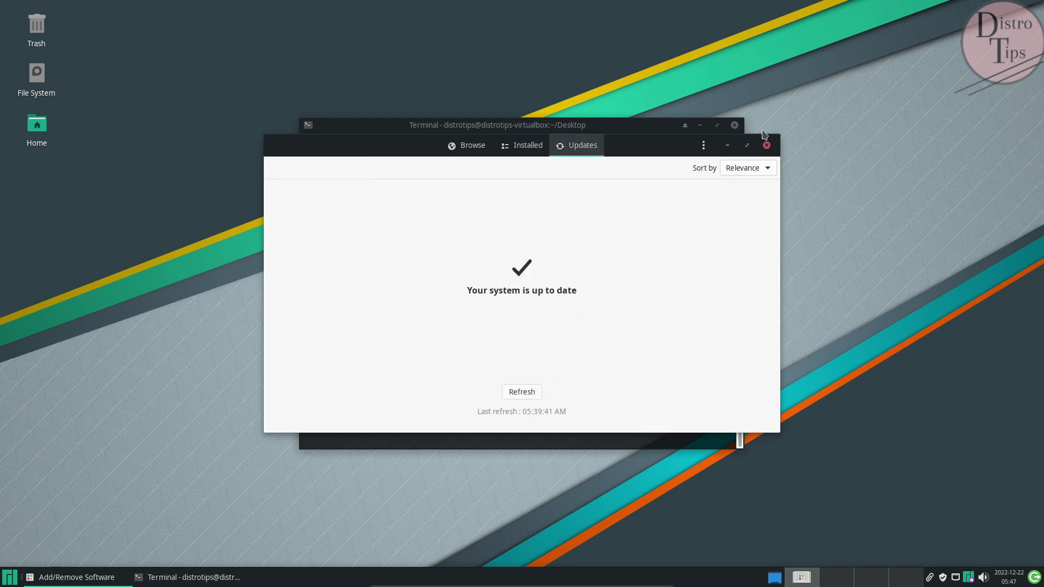
- Show the About information of Add/Remove Software and highlight the Pamac version and description
left_click(704, 147)
left_click(683, 243)
left_click_drag(547, 293, 629, 329)
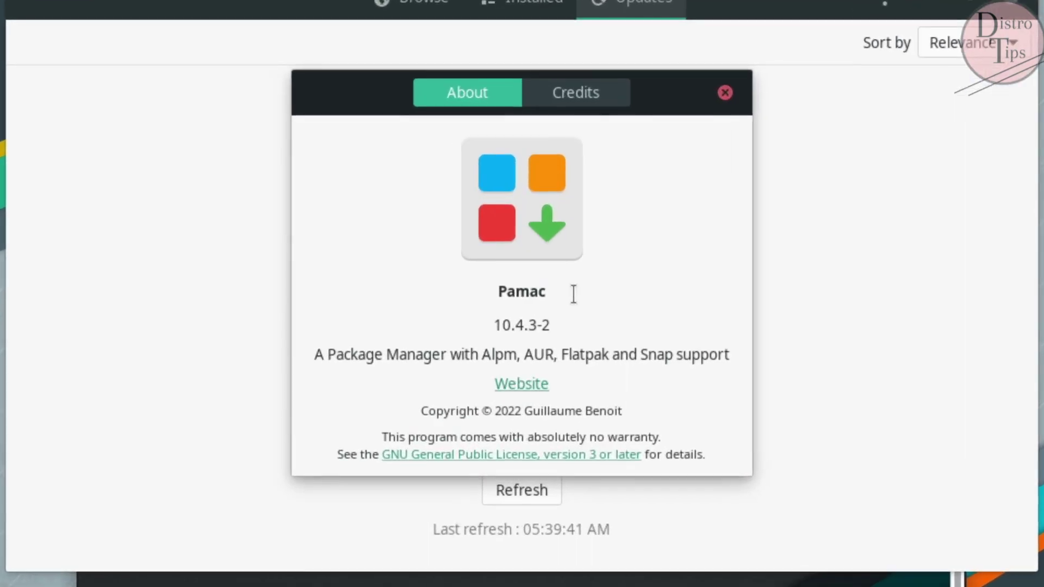
left_click_drag(729, 357, 310, 354)
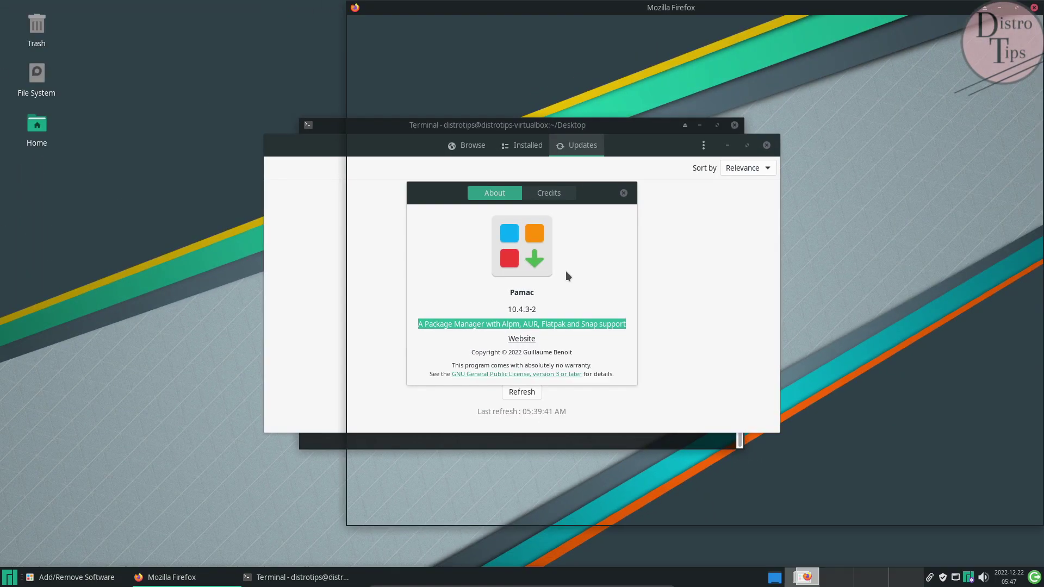
- Open the Pamac website from its About information, look through the GitLab project page and README, and close the browser
left_click(522, 338)
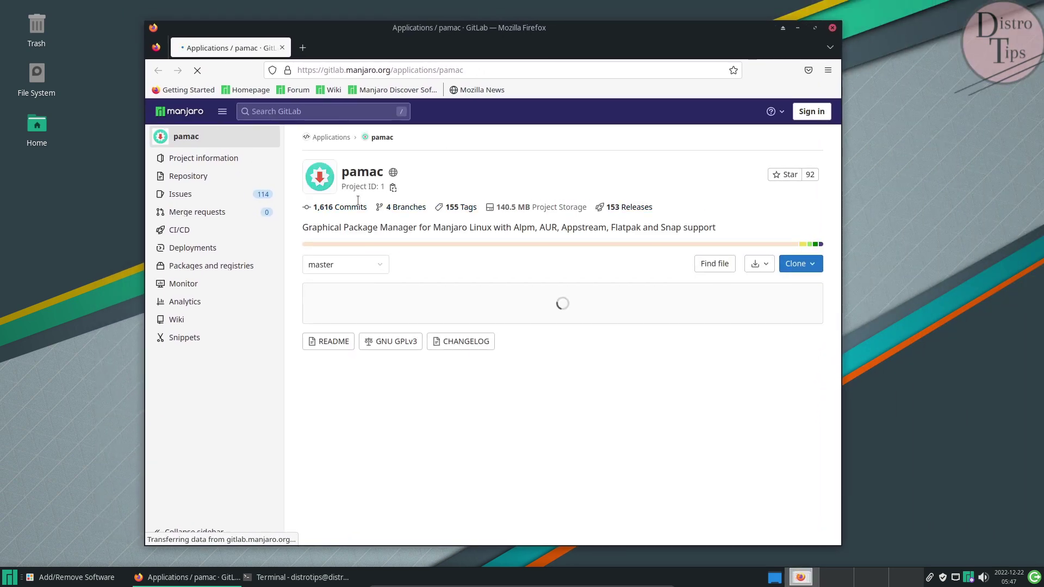
scroll(467, 341, "down", 5)
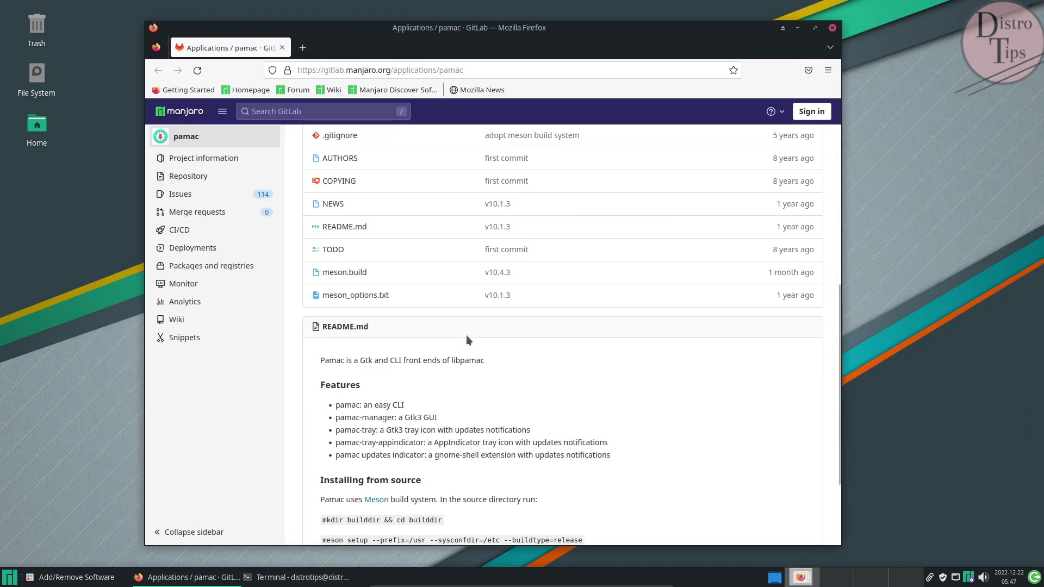
scroll(468, 340, "up", 5)
left_click(382, 75)
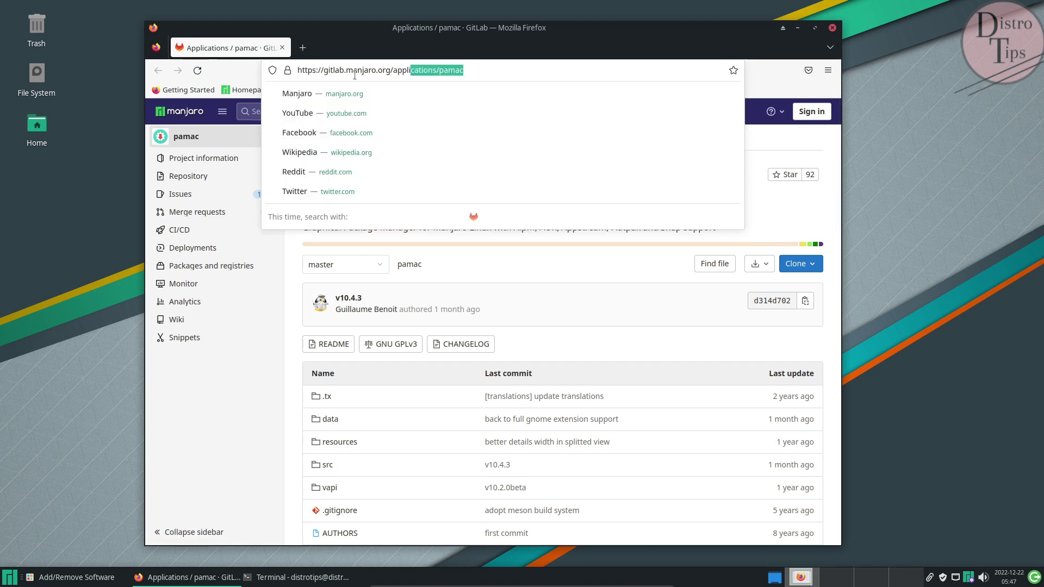
left_click(263, 322)
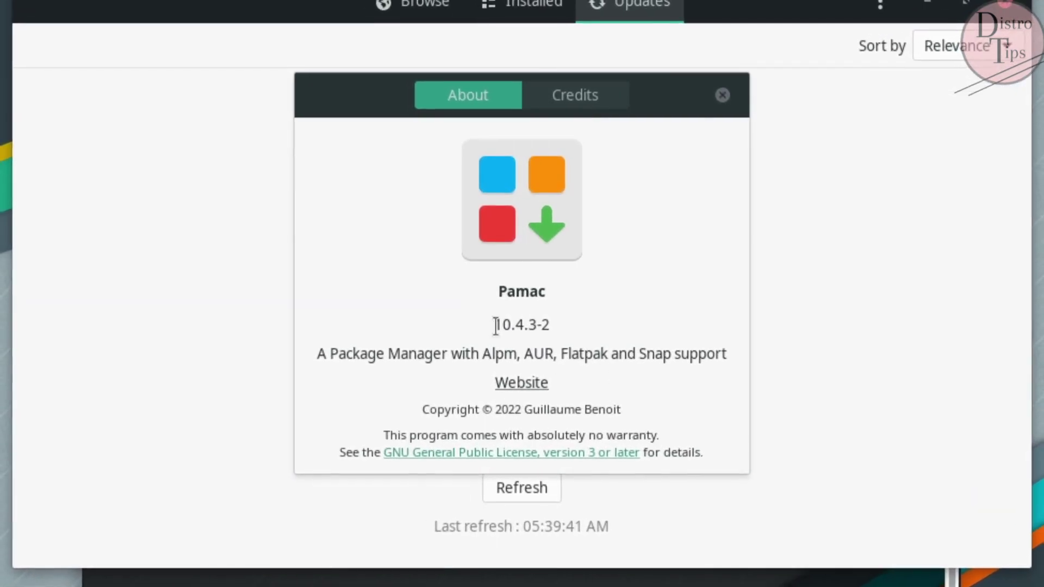
- Highlight Pamac's description and licence notice in its About information, look at the credits, and close the dialog
left_click_drag(497, 321, 463, 290)
left_click_drag(322, 353, 723, 352)
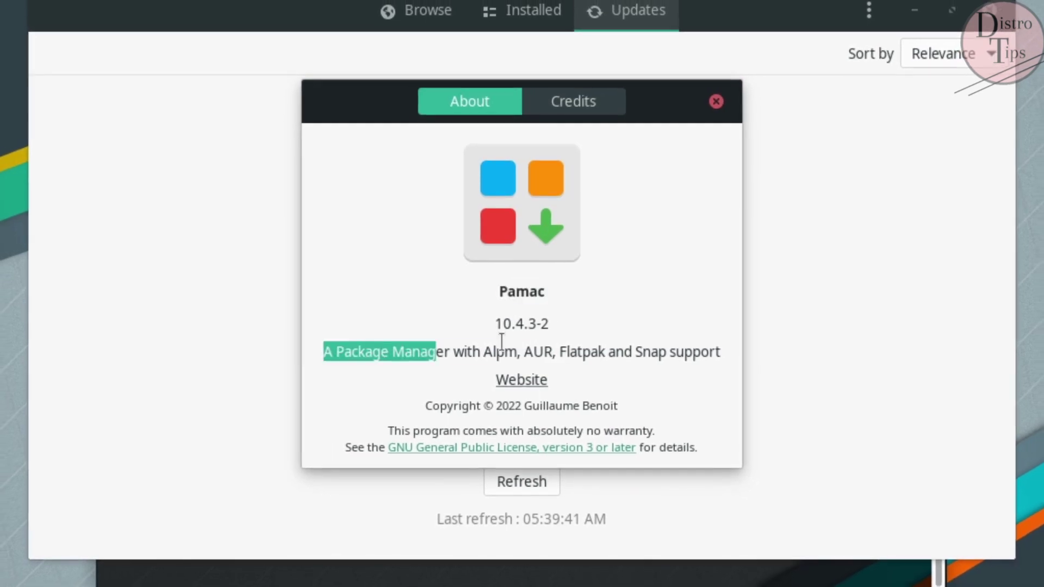
left_click(572, 116)
left_click(470, 101)
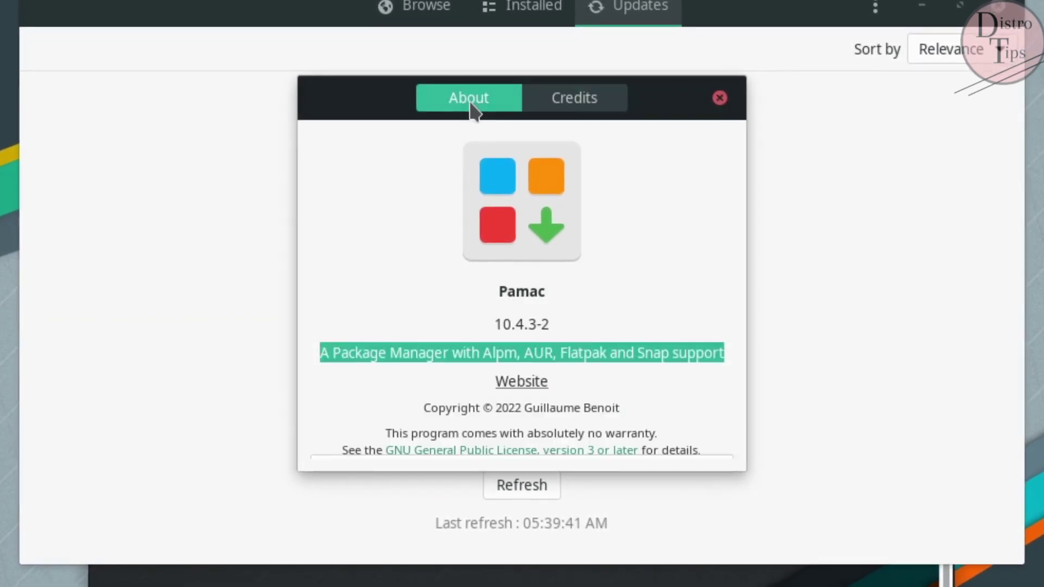
left_click_drag(715, 454, 329, 414)
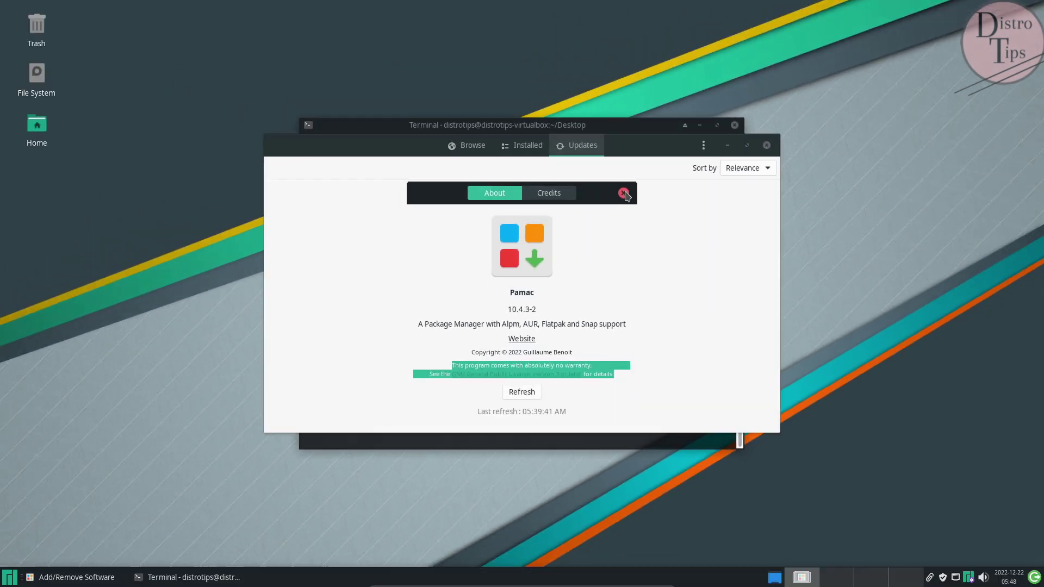
key("Escape")
- Open the Add/Remove Software preferences and enable third-party support for AUR, Flatpak and Snap
left_click(703, 147)
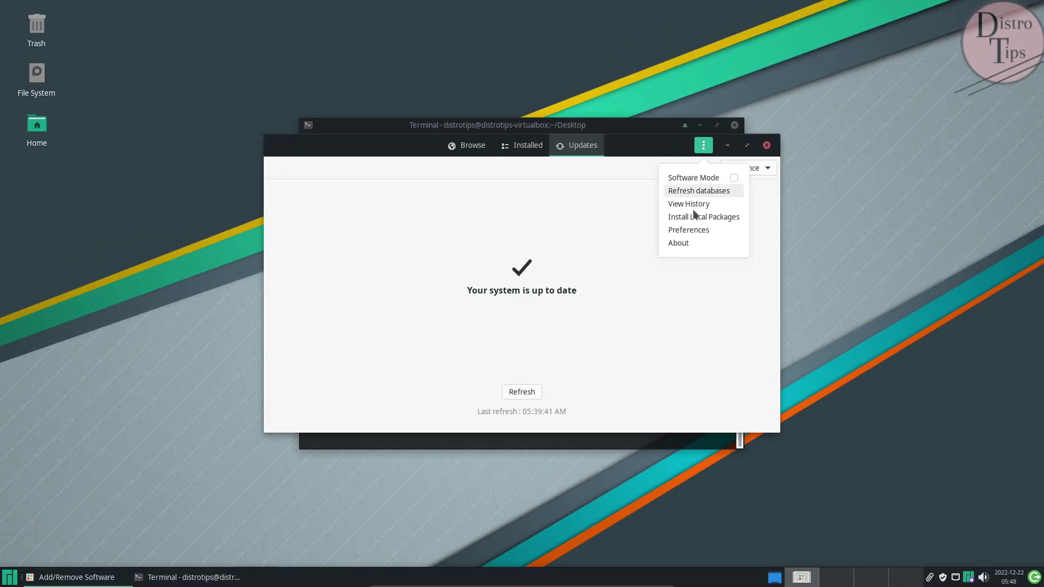
left_click(693, 233)
key("Return")
scroll(644, 261, "down", 2)
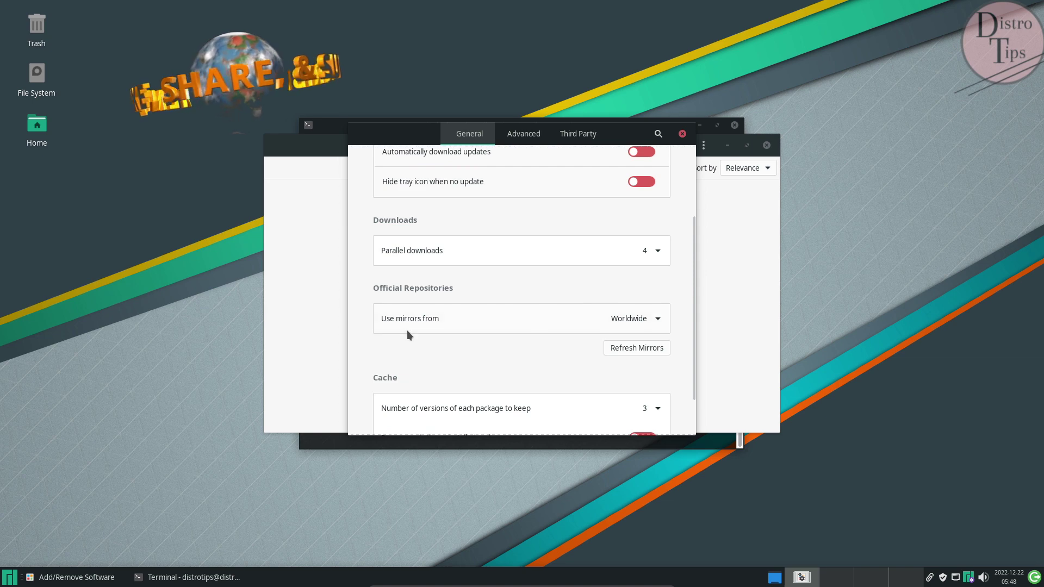
left_click(570, 136)
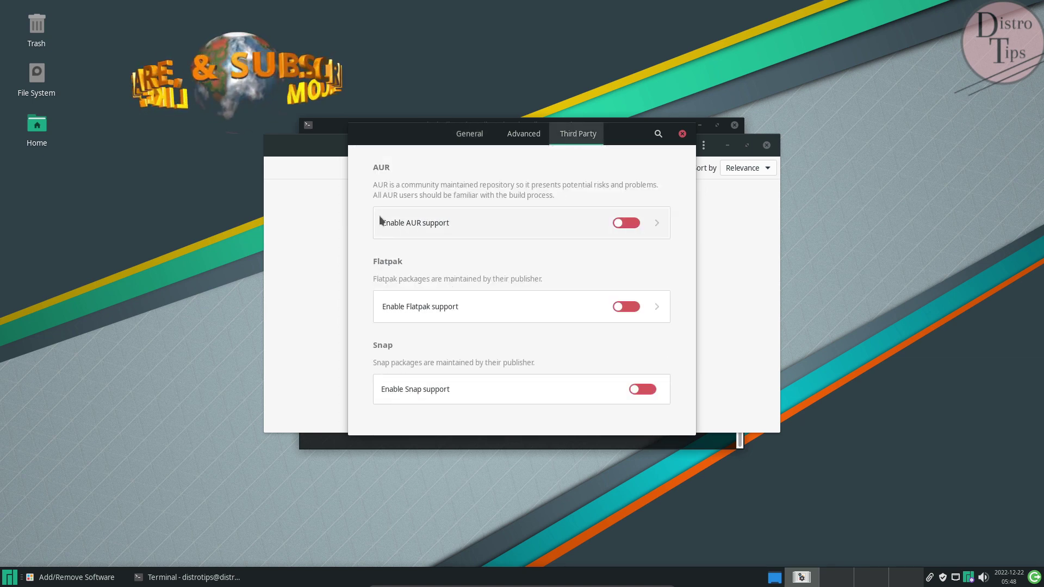
left_click(626, 224)
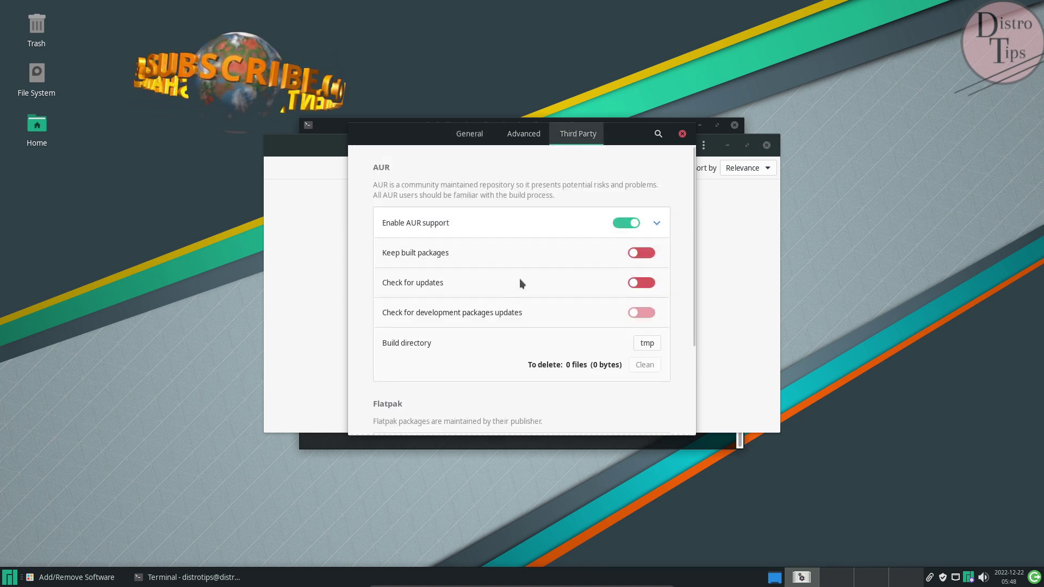
scroll(509, 289, "down", 3)
left_click(631, 325)
scroll(399, 227, "down", 1)
left_click(646, 408)
- Review the advanced and general package manager preferences, including downloads, mirrors and cache, and close the preferences
left_click(523, 140)
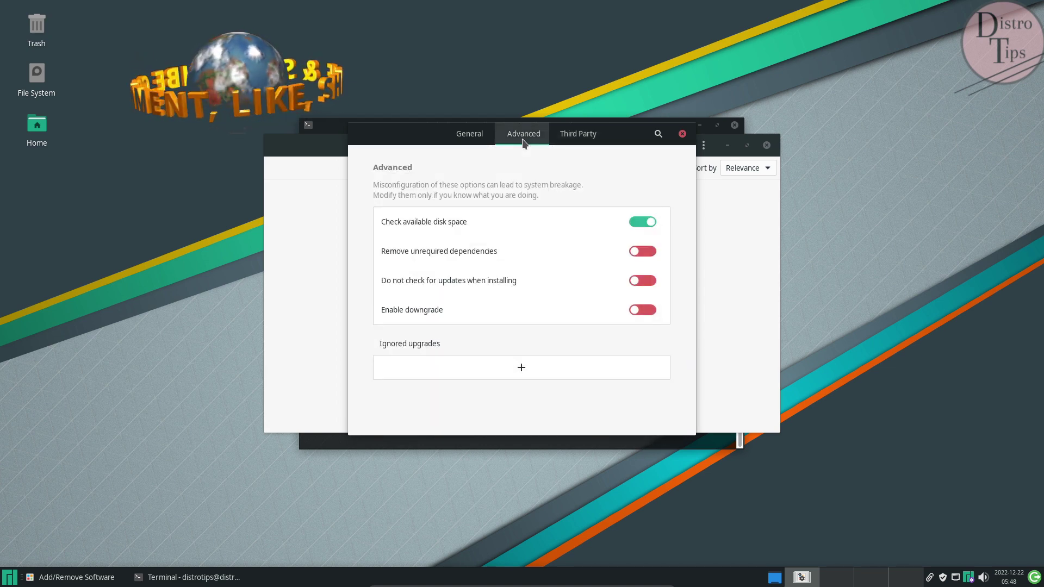
left_click(470, 137)
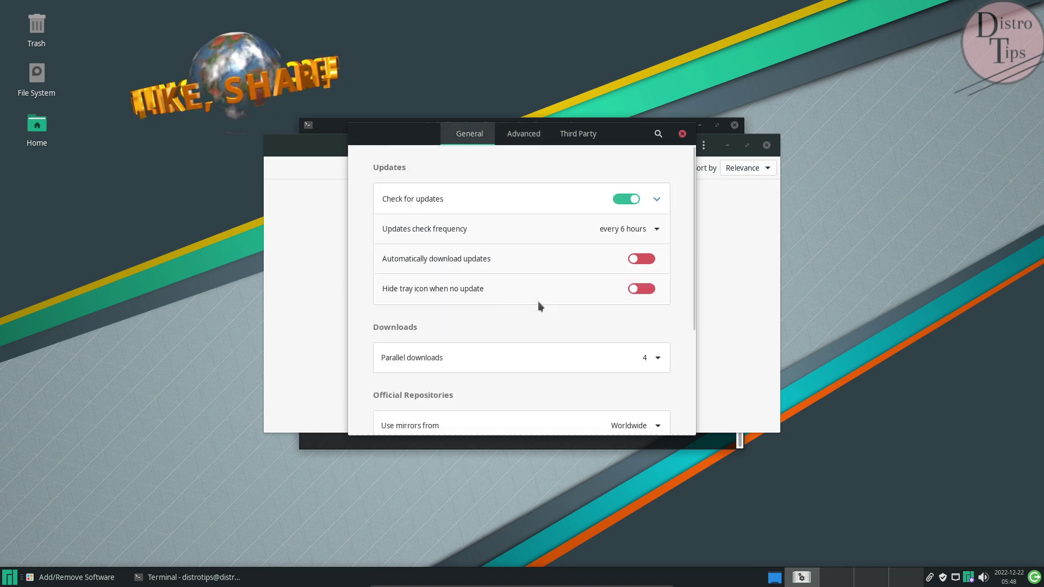
scroll(537, 301, "down", 5)
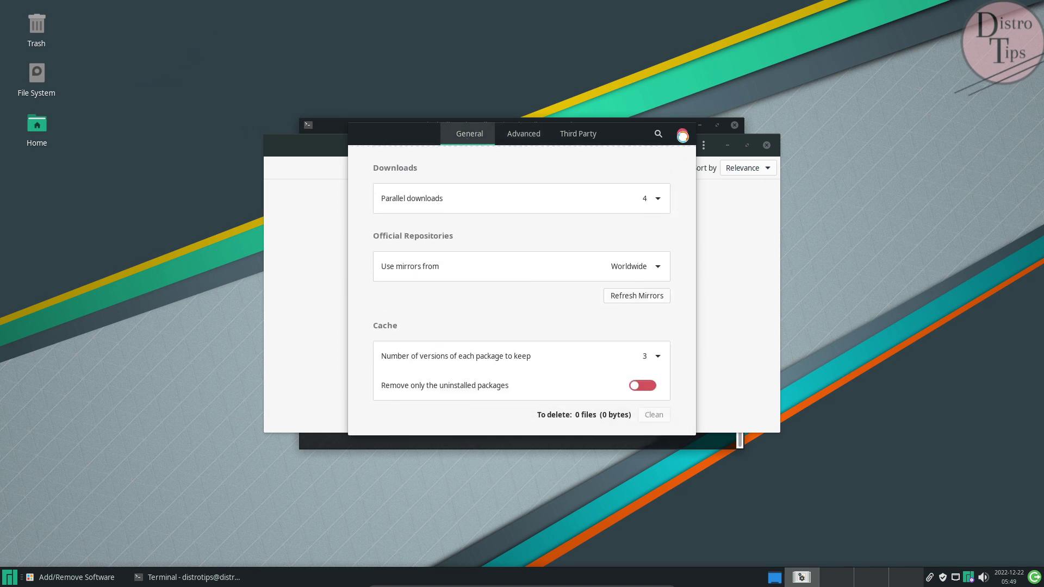
left_click(683, 133)
- View the Install Local Packages file chooser, cancel it, and close Add/Remove Software
left_click(702, 146)
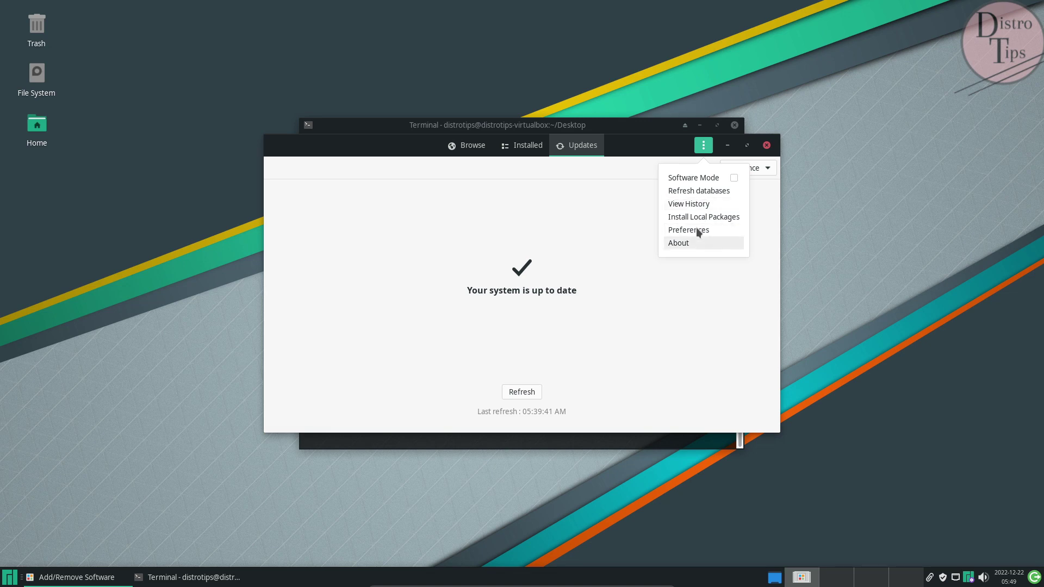
left_click(737, 216)
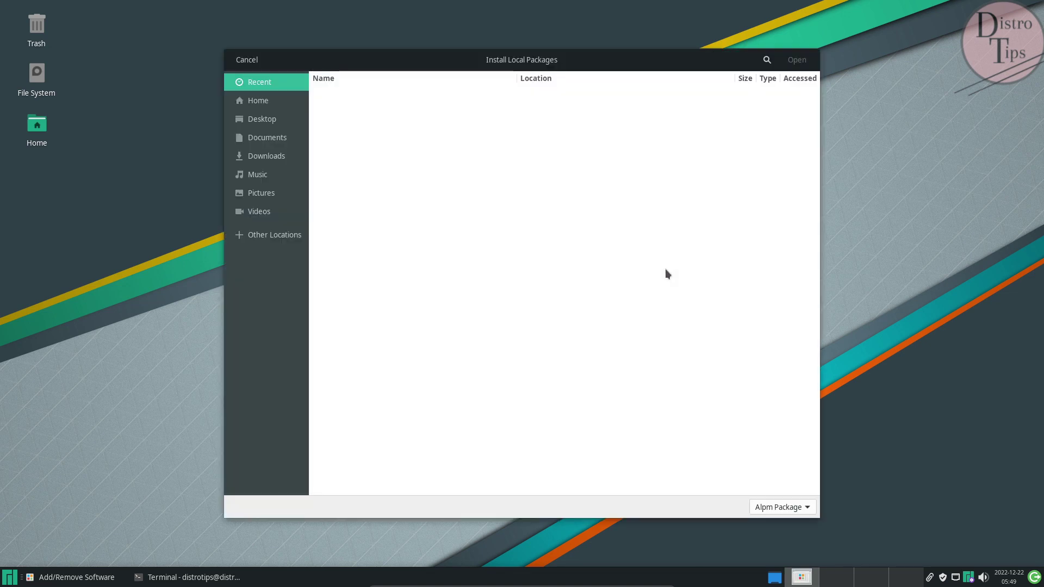
left_click(247, 60)
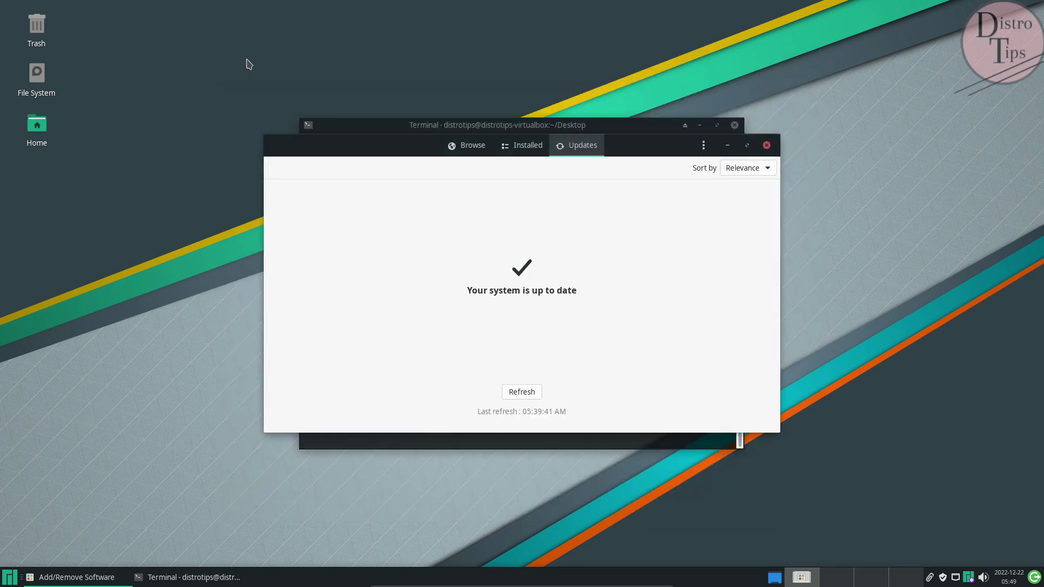
left_click(766, 146)
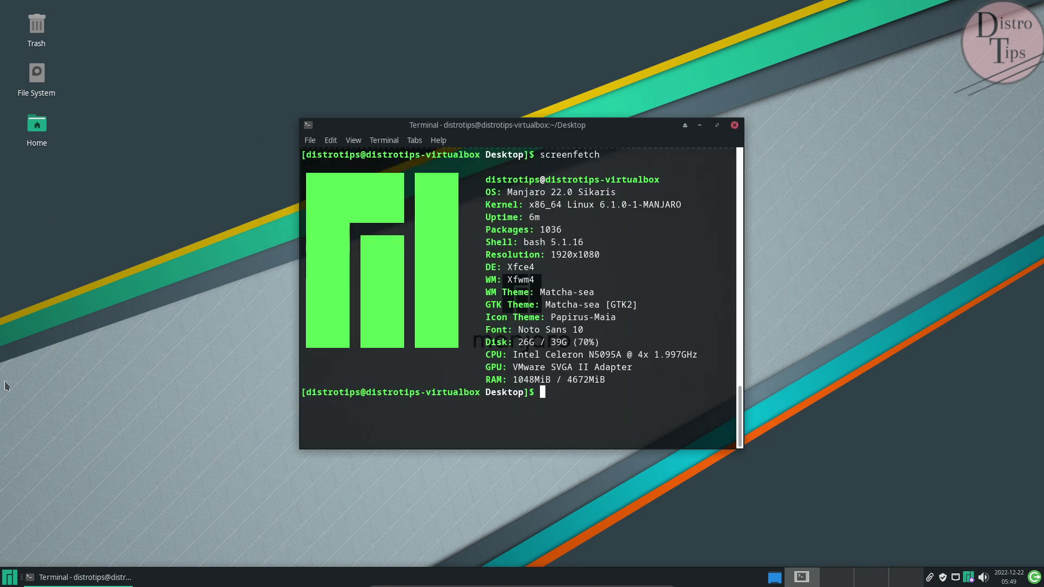
- Open the home folder in Thunar, move its window to Workspace 2, and switch to that workspace
double_click(37, 125)
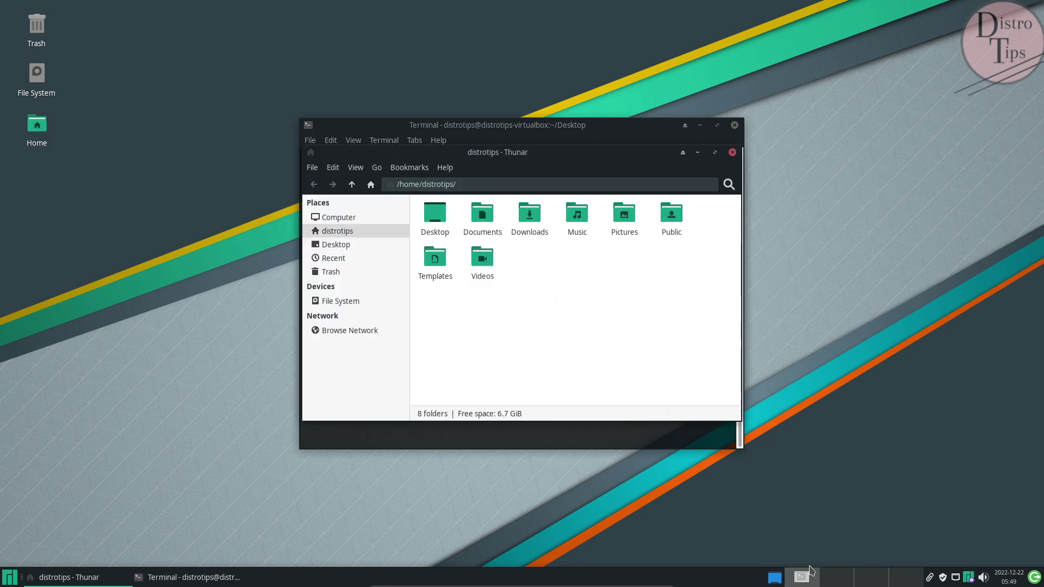
left_click_drag(818, 577, 830, 580)
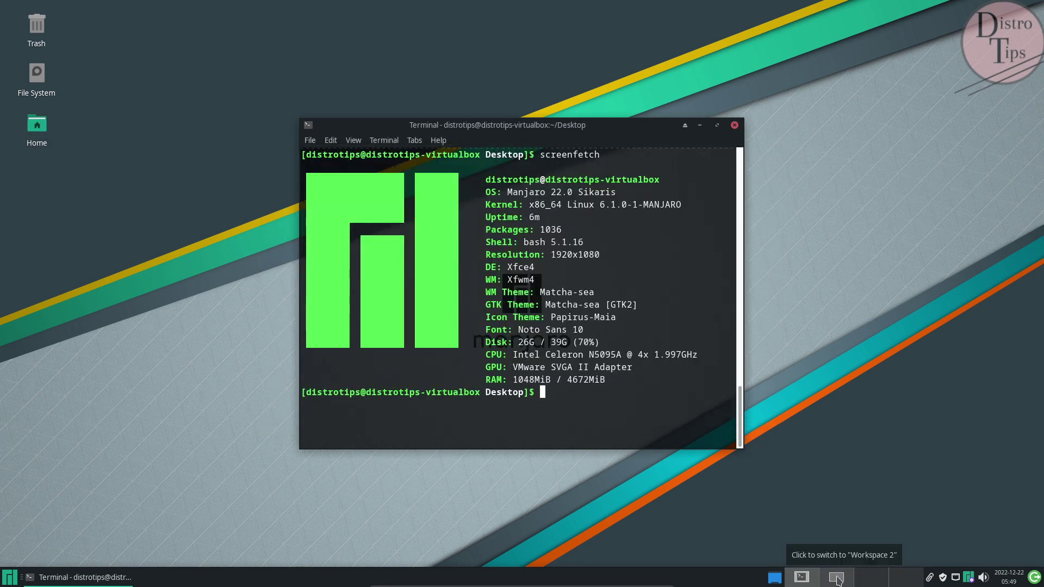
left_click(837, 580)
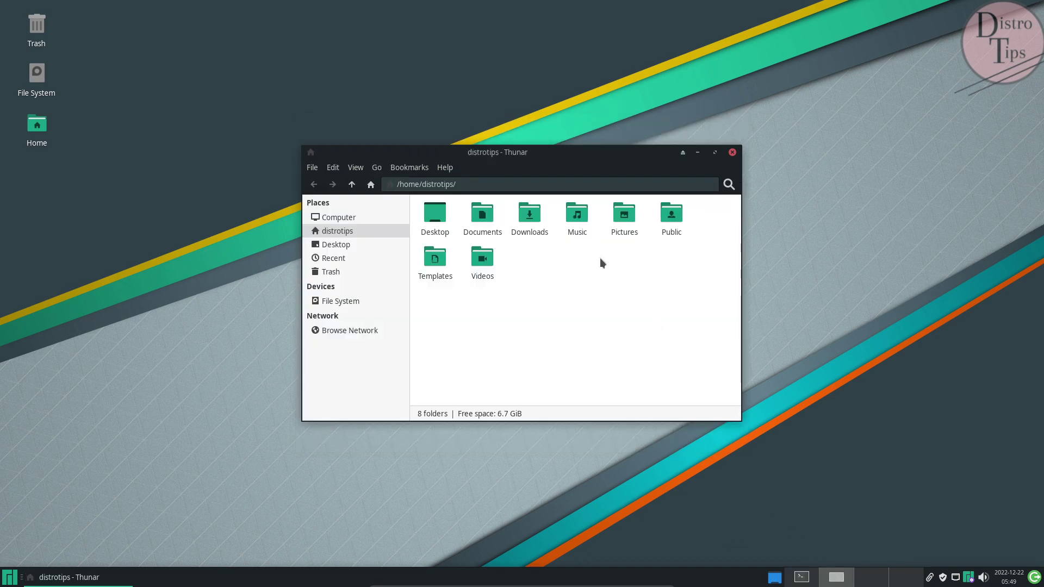
- Show Thunar's About information, highlight its description and copyright lines, look at the credits and license, and close it
left_click(457, 200)
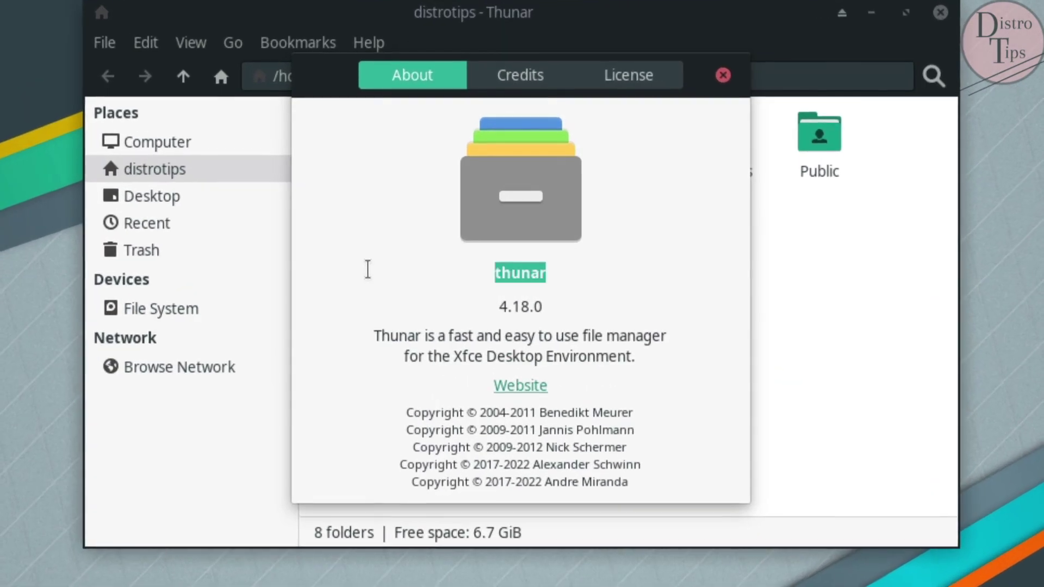
left_click(522, 300)
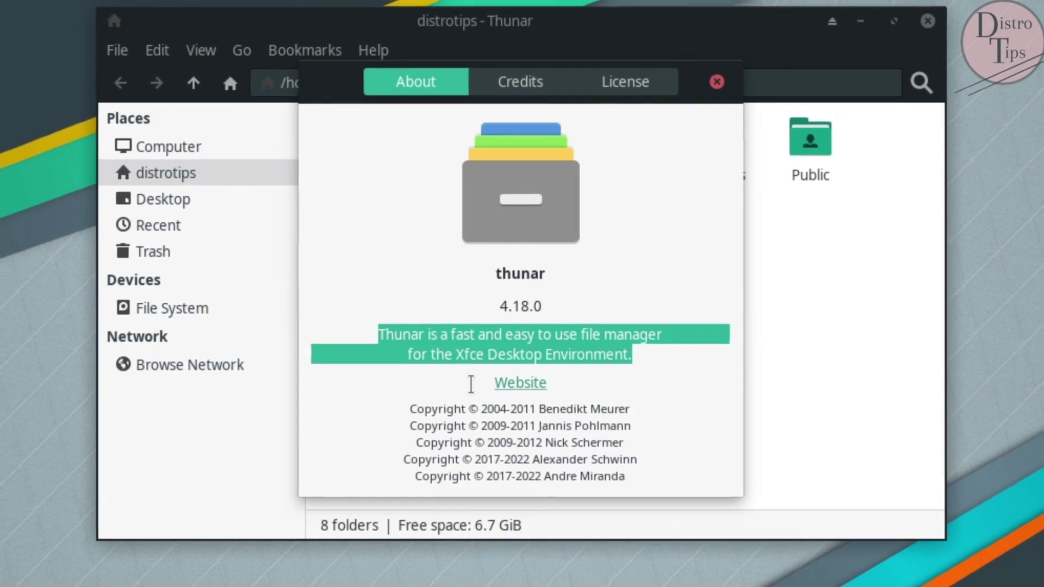
left_click(610, 392)
left_click_drag(410, 410, 681, 495)
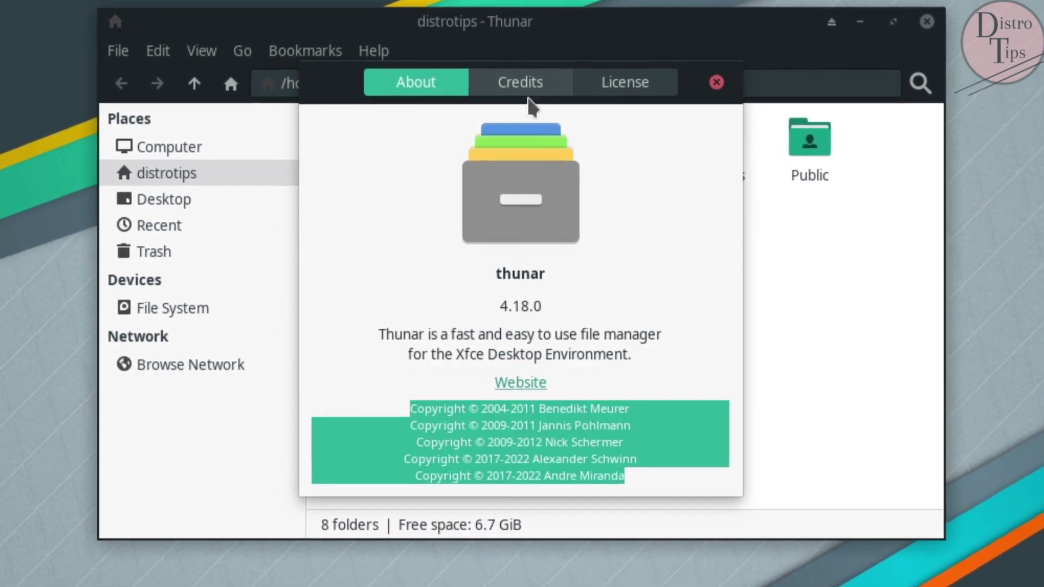
left_click(521, 83)
left_click(625, 86)
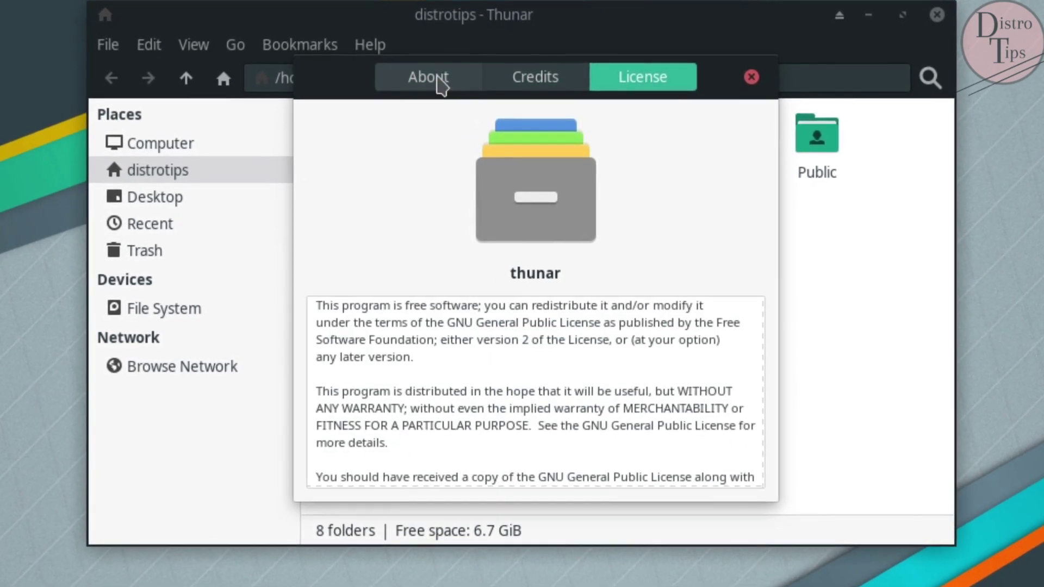
left_click(439, 83)
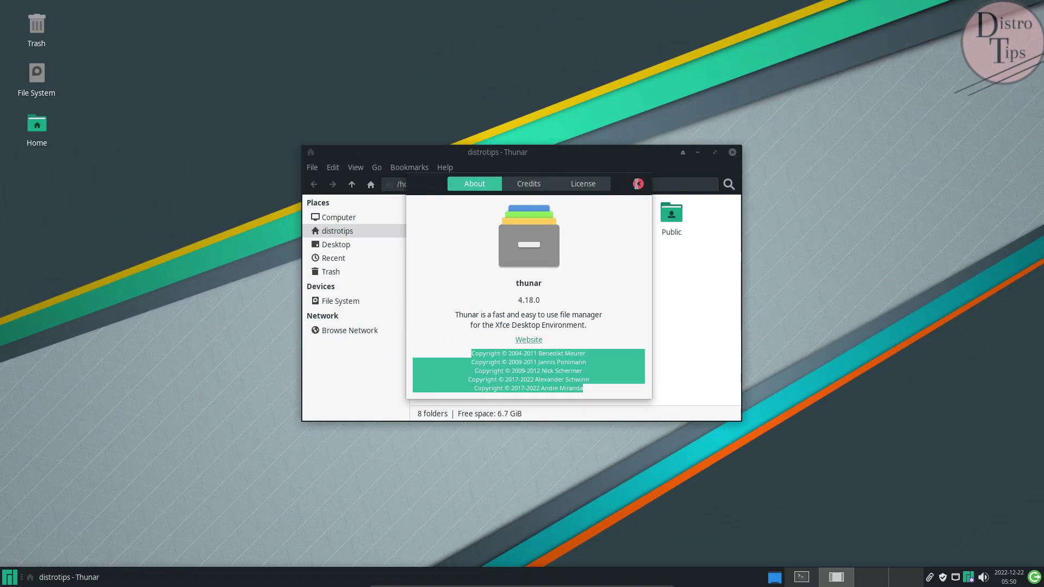
left_click(638, 184)
- Open Thunar's preferences, look through the Display, Side Pane, Behavior, Advanced and Shortcuts settings, and close them
left_click(412, 168)
mouse_move(361, 168)
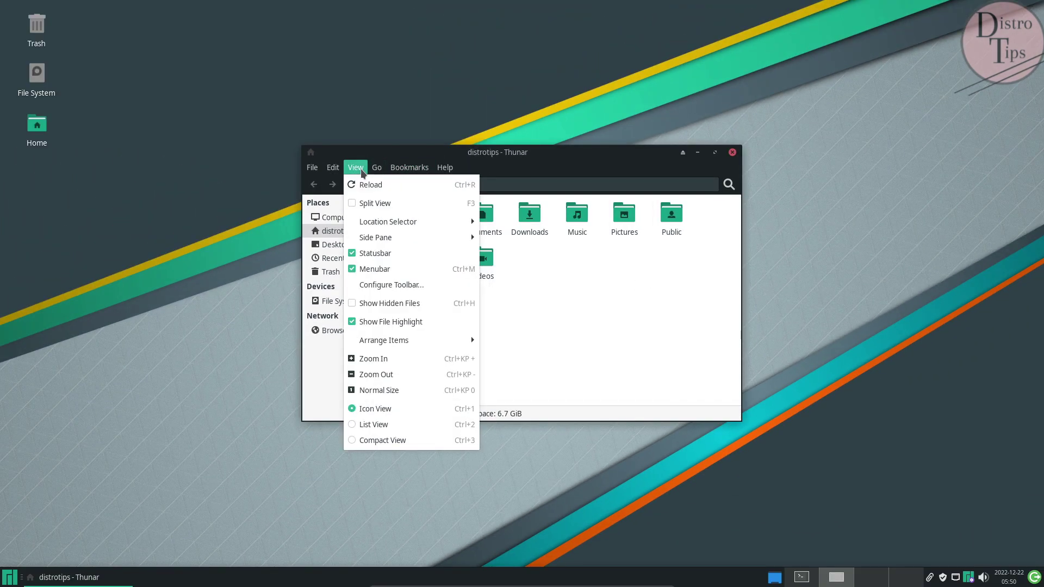
left_click(381, 420)
left_click(447, 145)
left_click(496, 145)
left_click(545, 145)
left_click(595, 144)
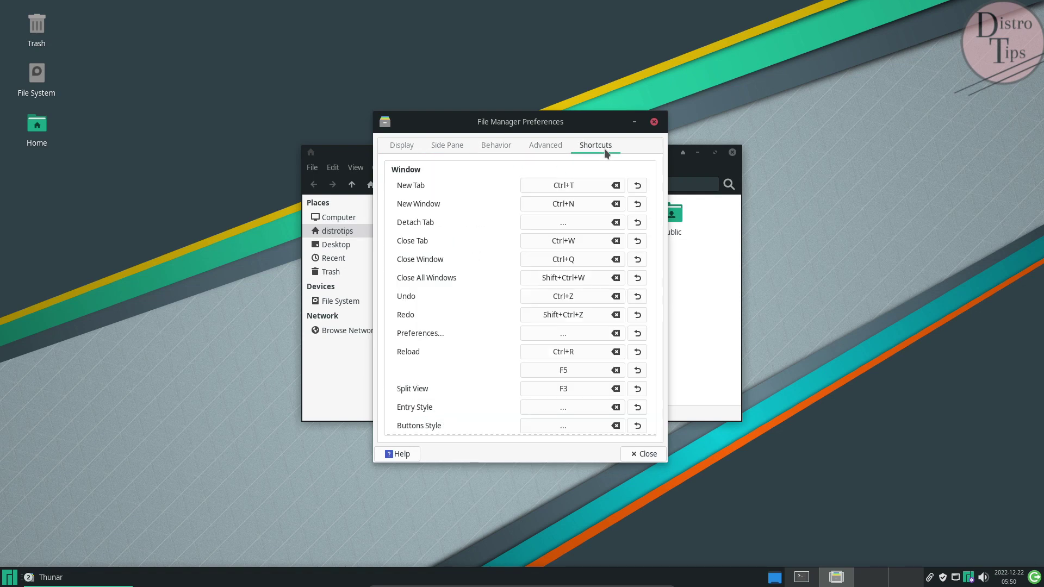
left_click(653, 121)
- View the home folder's properties, including its emblems, highlight and permissions, and close the dialog
left_click(313, 168)
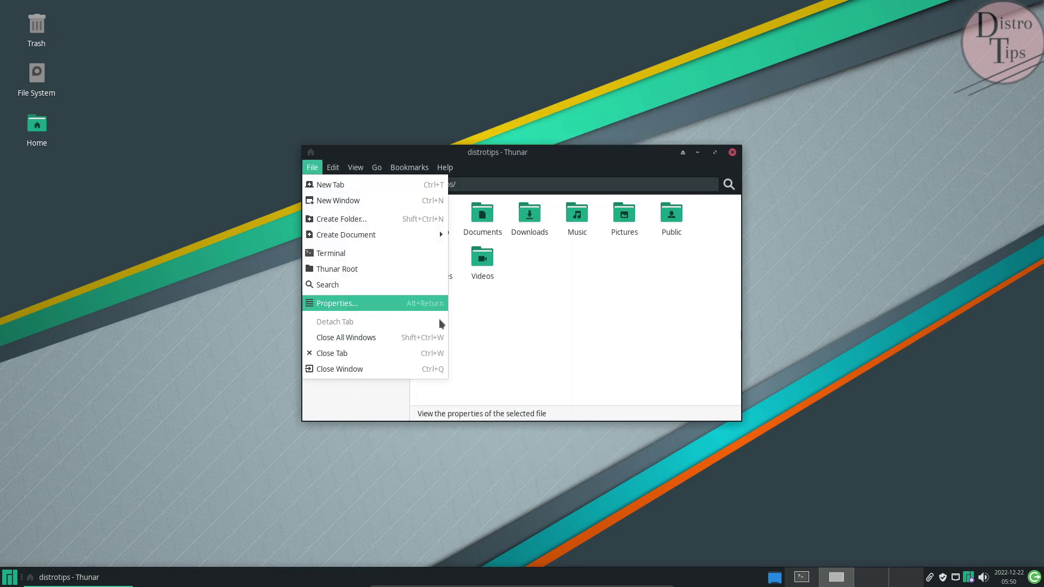
left_click(413, 304)
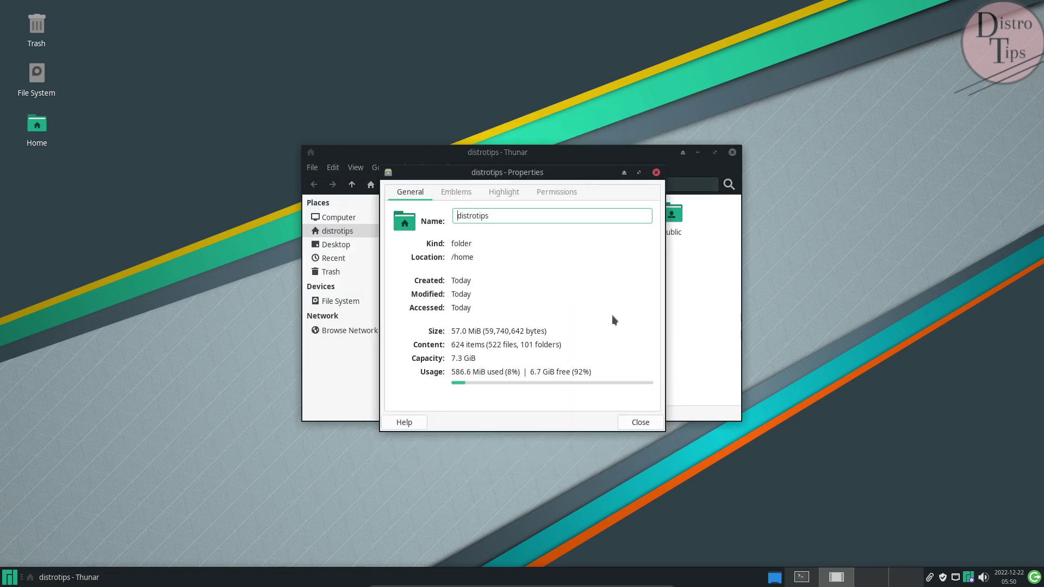
left_click(462, 196)
left_click(511, 198)
left_click(554, 193)
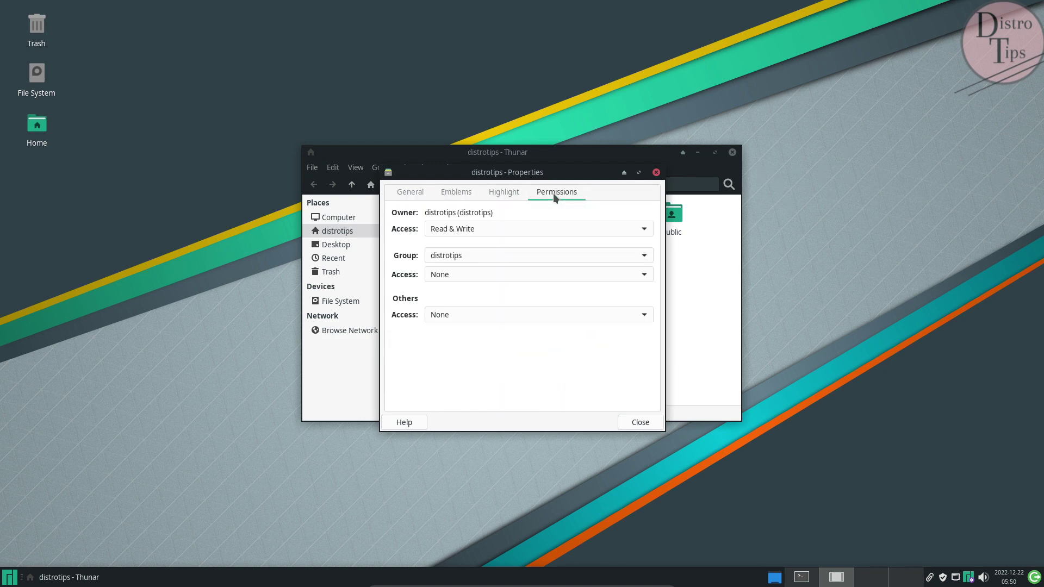
left_click(414, 193)
left_click(657, 173)
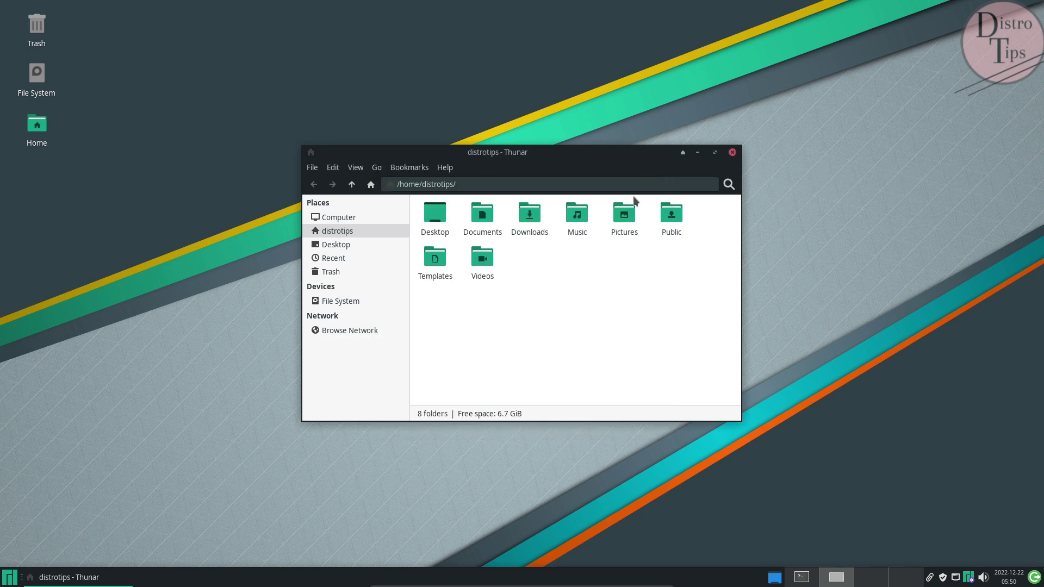
- Switch to the third workspace, open the desktop settings there, and move the settings window higher up
left_click(870, 578)
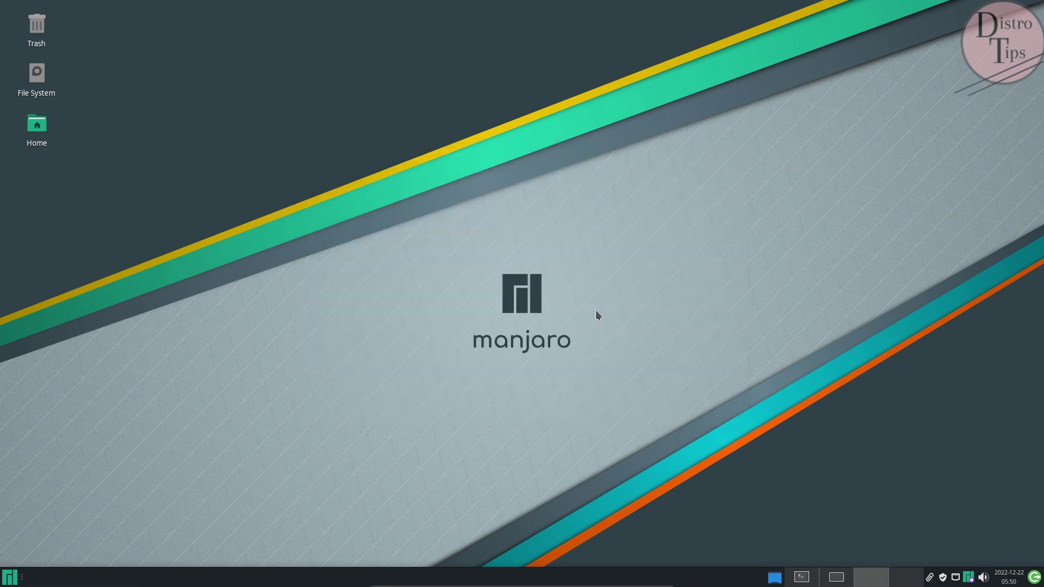
right_click(471, 133)
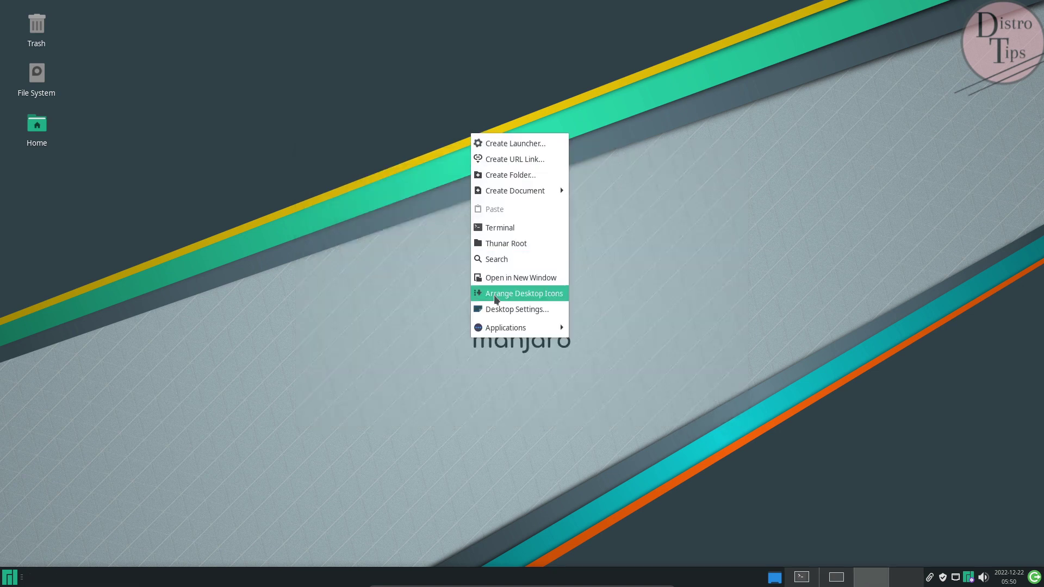
left_click(496, 309)
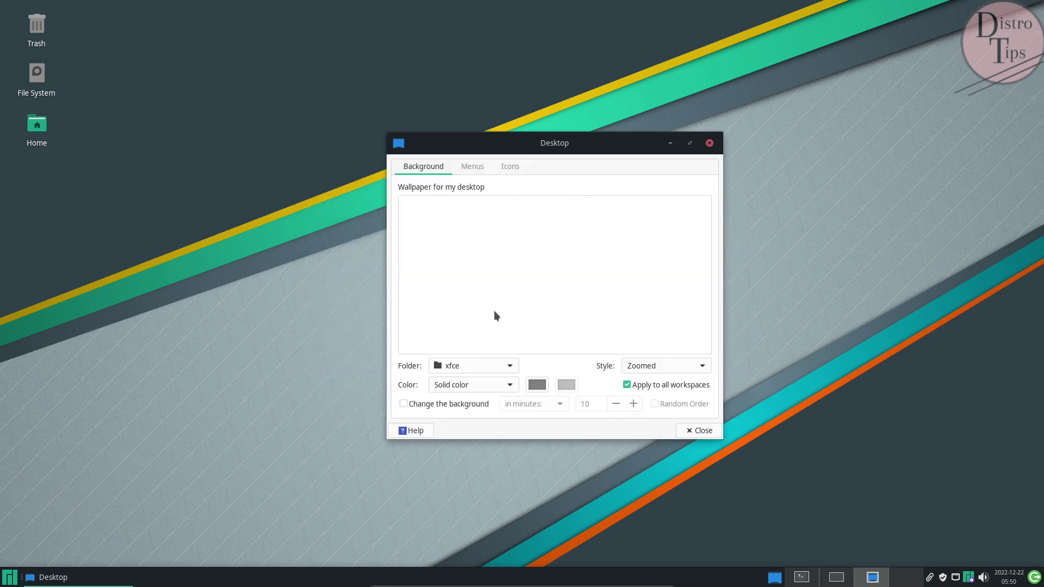
left_click_drag(558, 146, 537, 63)
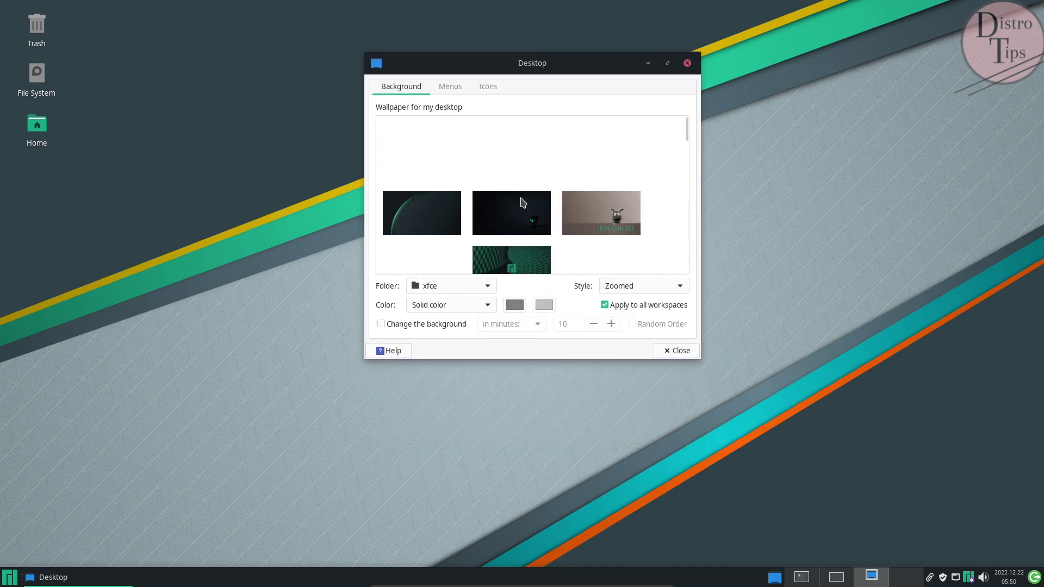
- Browse the wallpapers in the xfce folder and enable changing the background every 1 minute
scroll(522, 203, "down", 15)
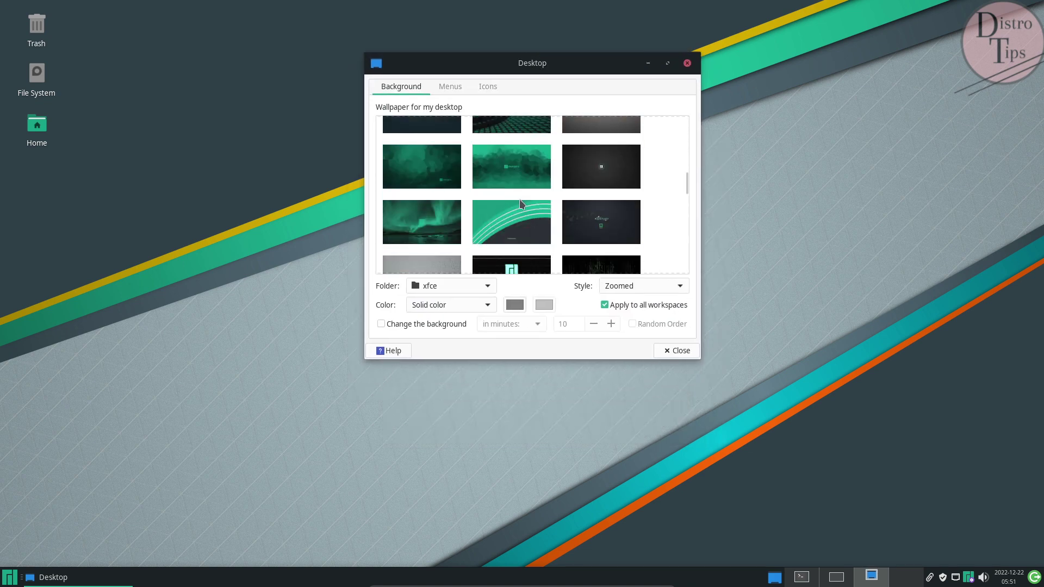
scroll(520, 204, "down", 3)
scroll(579, 220, "up", 10)
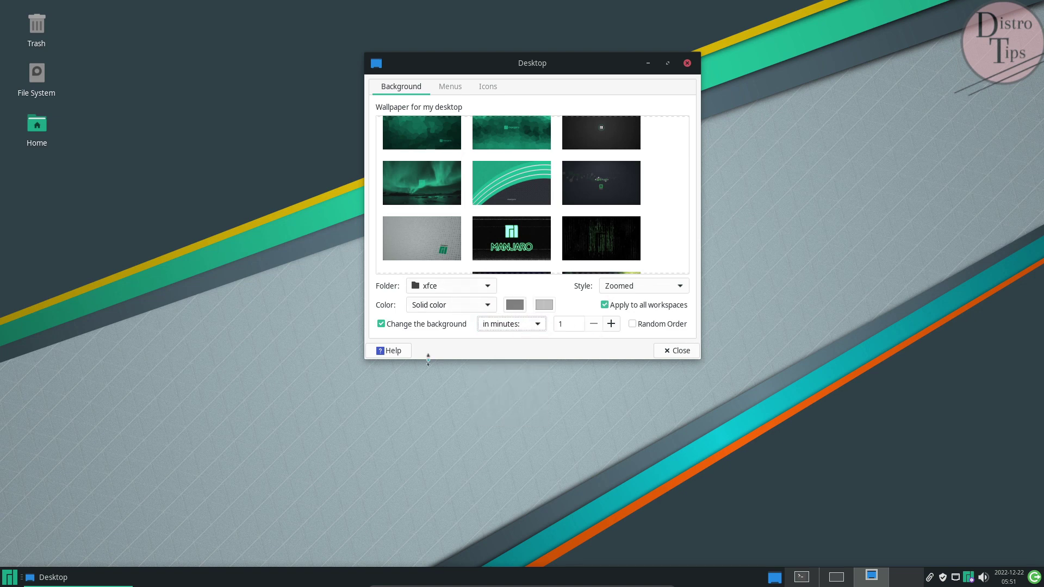
- Look at the menu and icon settings of the desktop
left_click(447, 89)
left_click(488, 87)
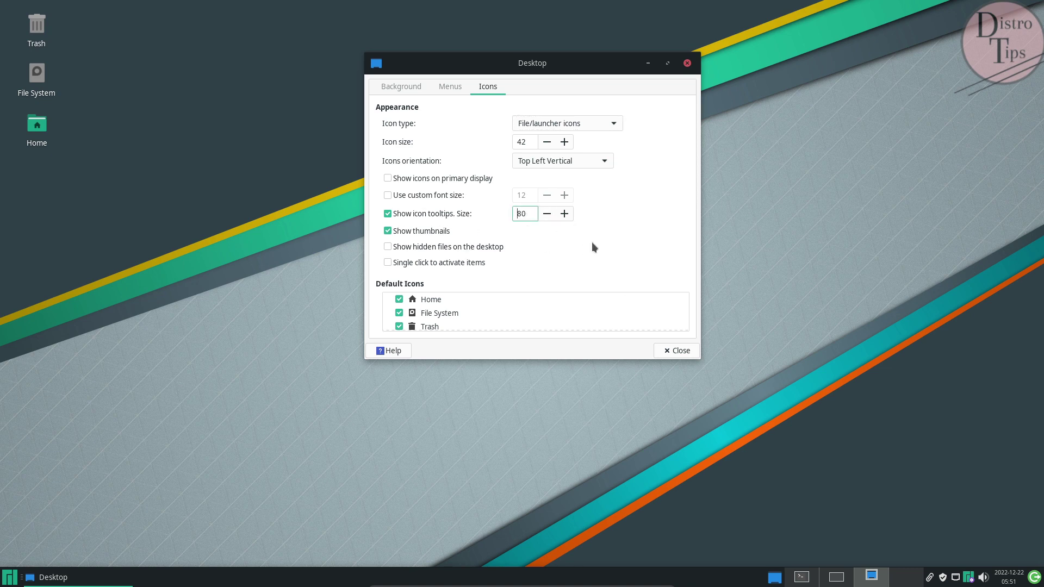
- Hide the default Trash, File System and Home icons from the desktop
scroll(688, 319, "down", 1)
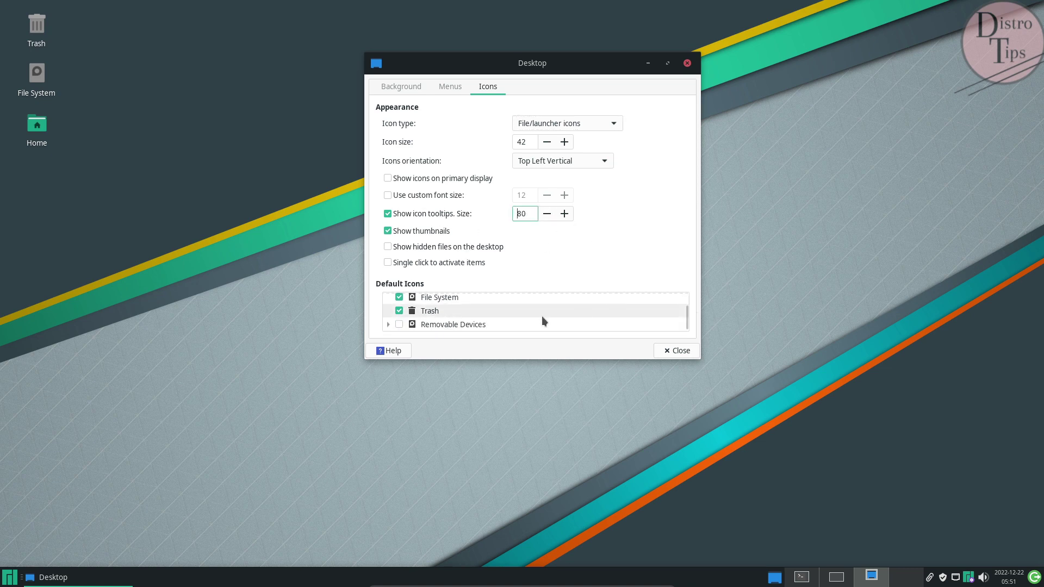
left_click(399, 310)
left_click(399, 297)
scroll(401, 303, "up", 1)
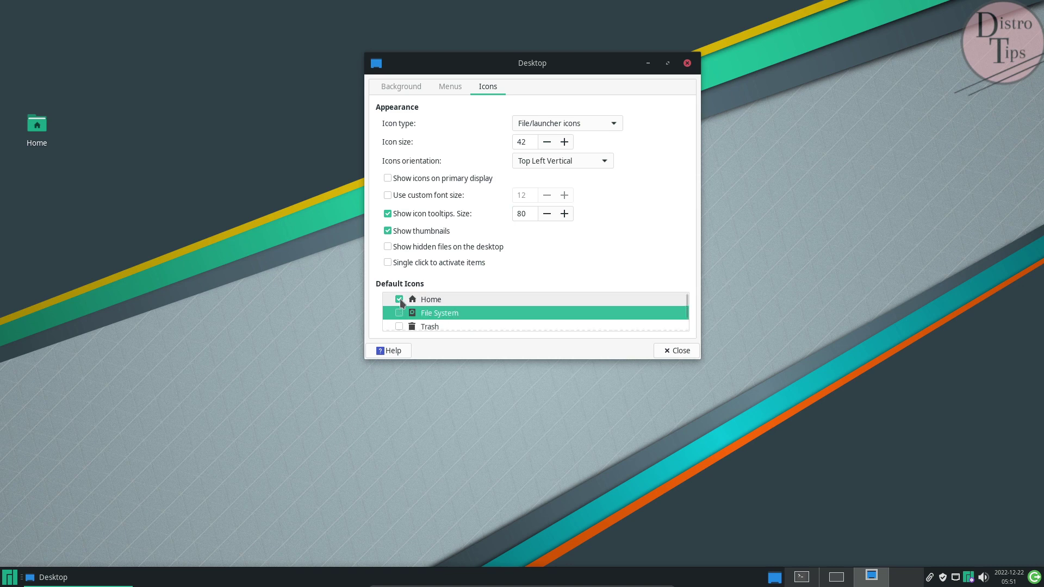
left_click(400, 300)
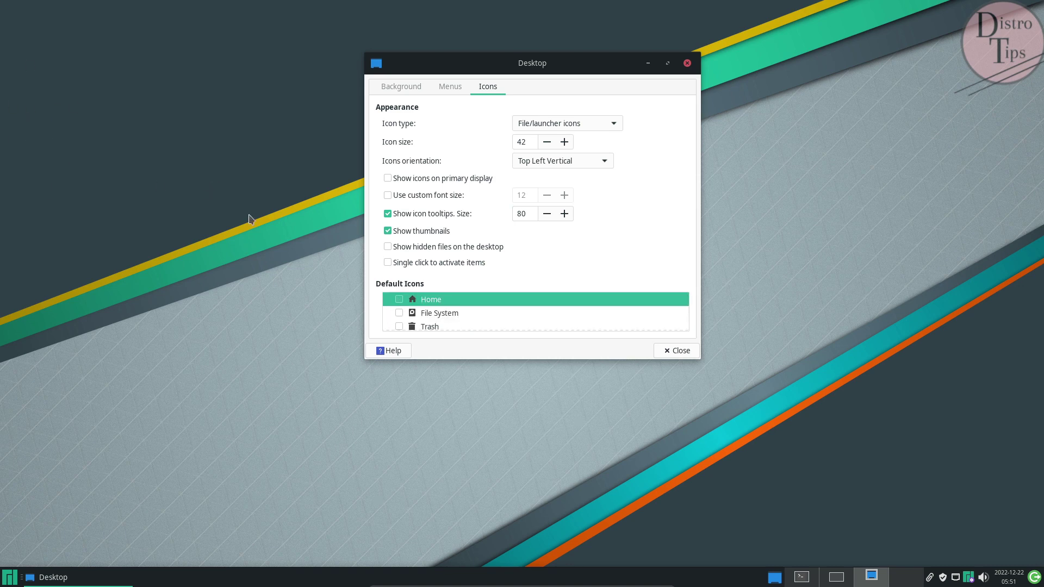
- Show the Home, File System and Trash icons on the desktop again and close the desktop settings
left_click(399, 300)
left_click(399, 313)
left_click(399, 326)
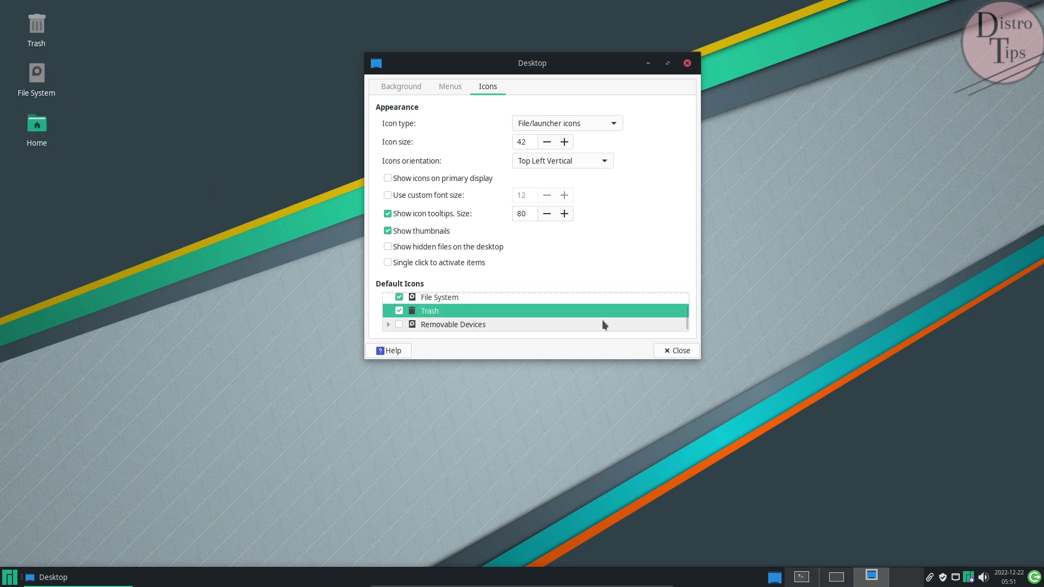
left_click(691, 354)
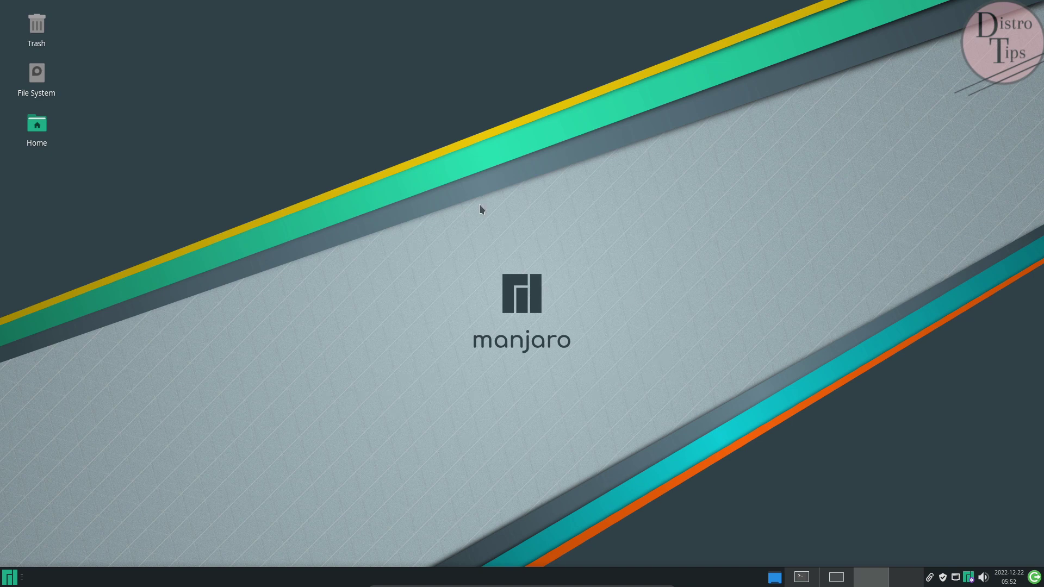
- Open the Application Finder from the desktop and move its window higher up
right_click(435, 156)
mouse_move(483, 365)
left_click(576, 348)
left_click_drag(541, 272, 559, 98)
- View the custom actions in the Application Finder preferences and close the preferences
left_click(413, 147)
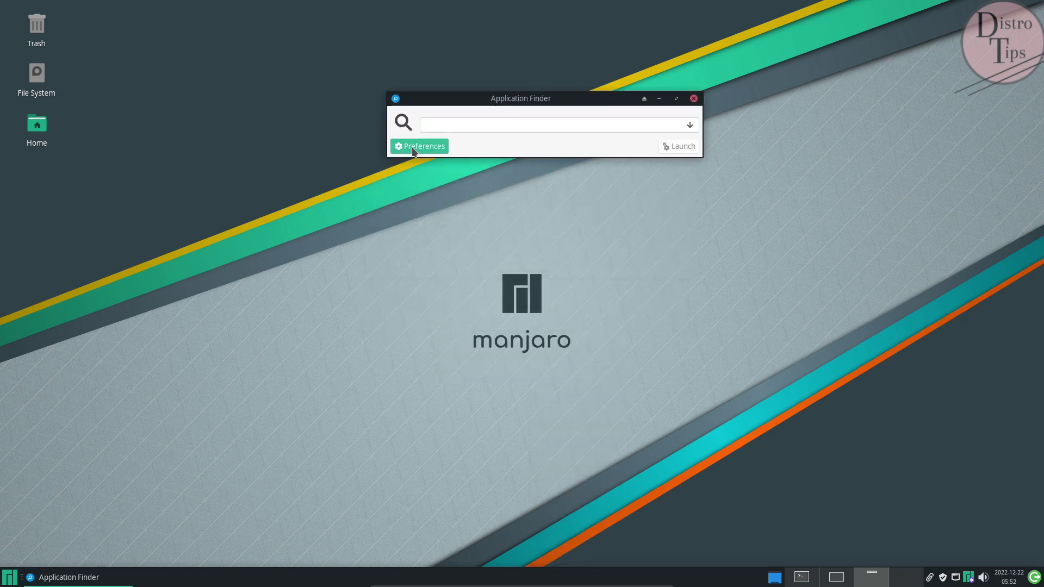
left_click(497, 151)
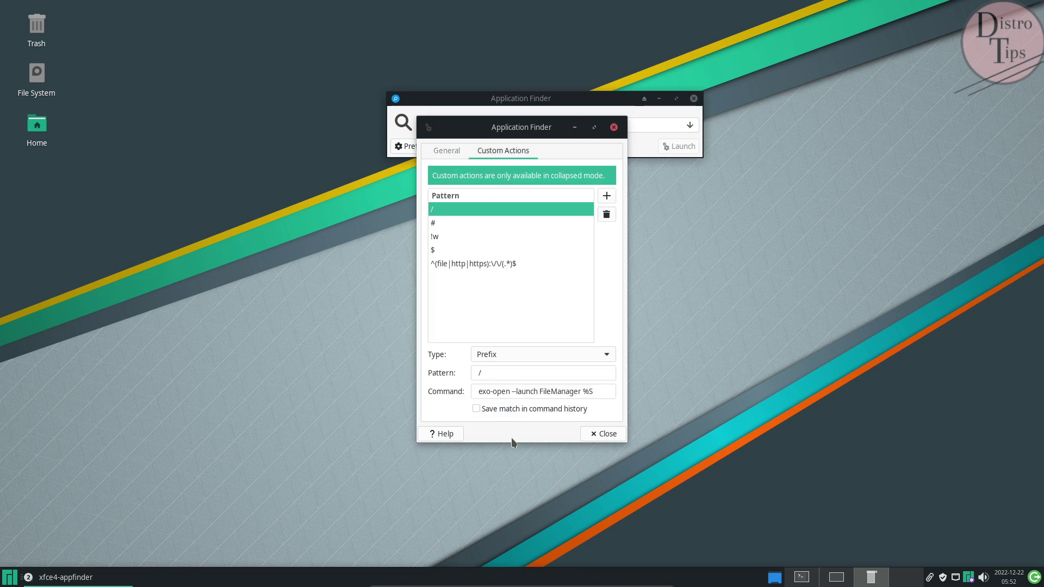
left_click(603, 433)
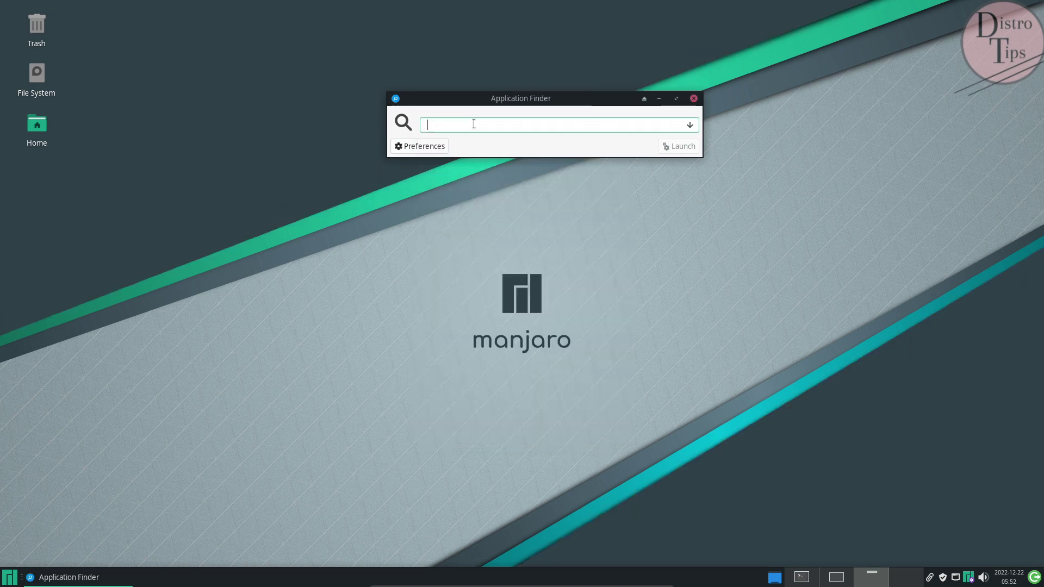
- Search the Application Finder for "sg" and for "g", and close it without launching anything
type("sg")
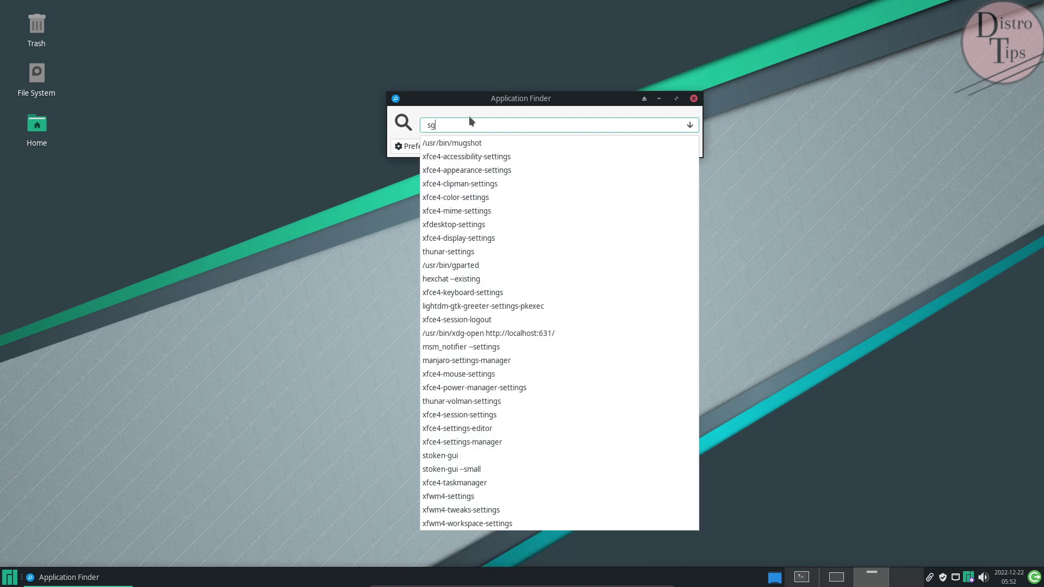
key("BackSpace")
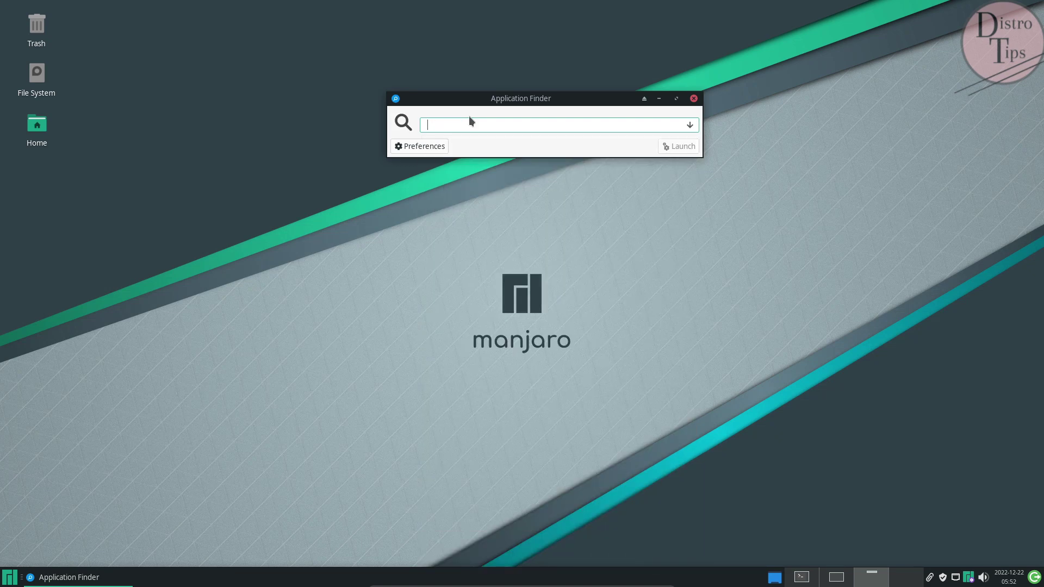
type("g")
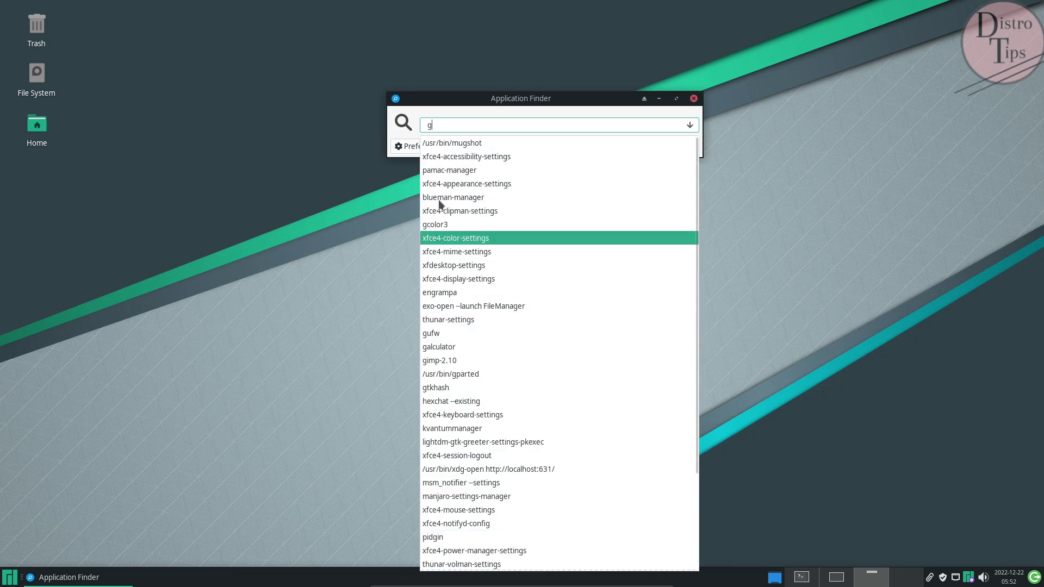
key("Escape")
left_click(694, 98)
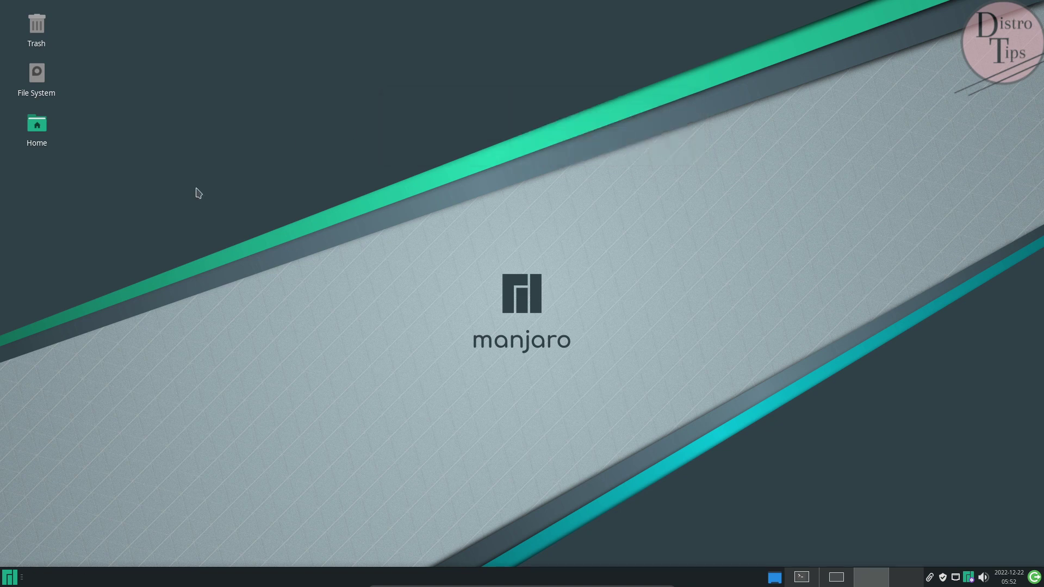
- Enlarge the applications menu and open the settings manager from it
left_click(9, 576)
left_click_drag(214, 288, 355, 228)
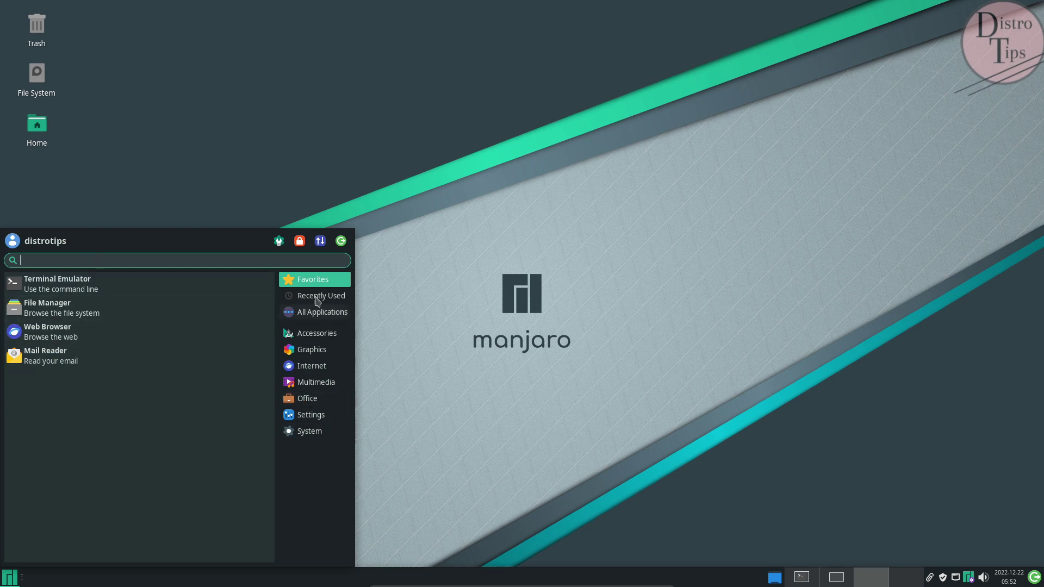
left_click(279, 242)
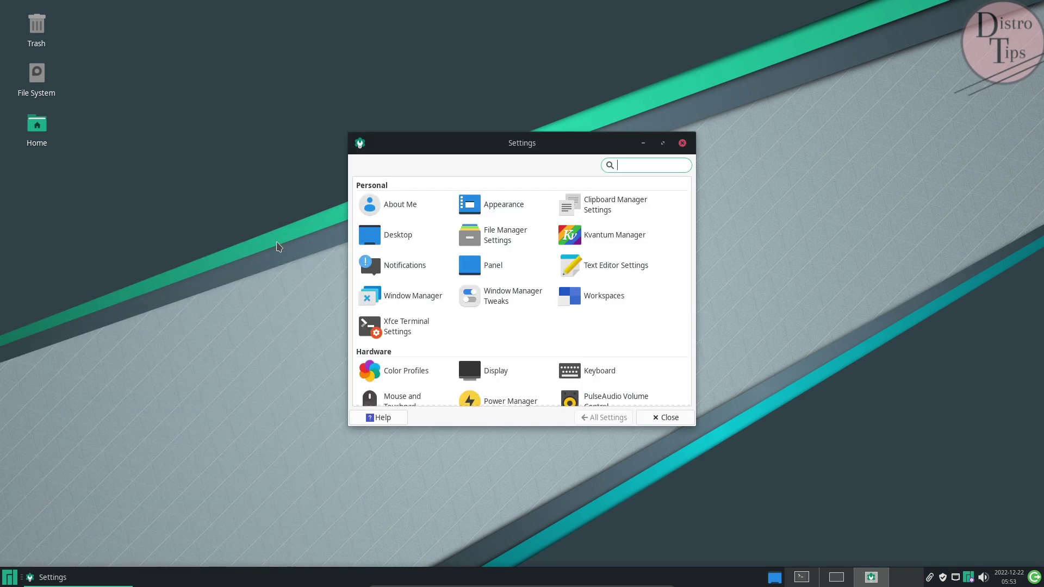
- Enlarge the Settings window, move it higher up, and open the Appearance settings
left_click_drag(697, 424, 808, 539)
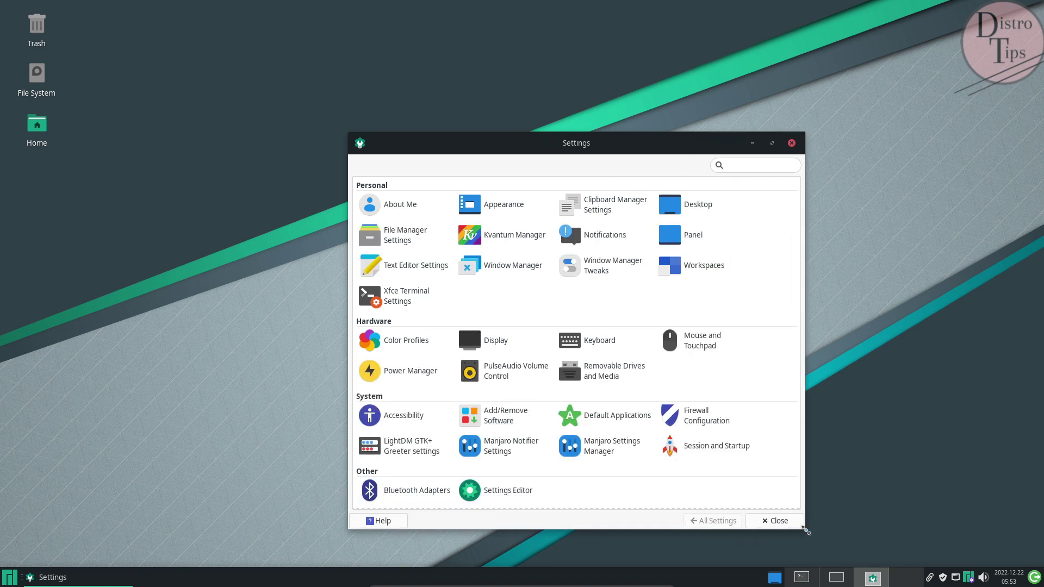
left_click_drag(563, 144, 530, 63)
left_click_drag(314, 450, 259, 481)
left_click(414, 121)
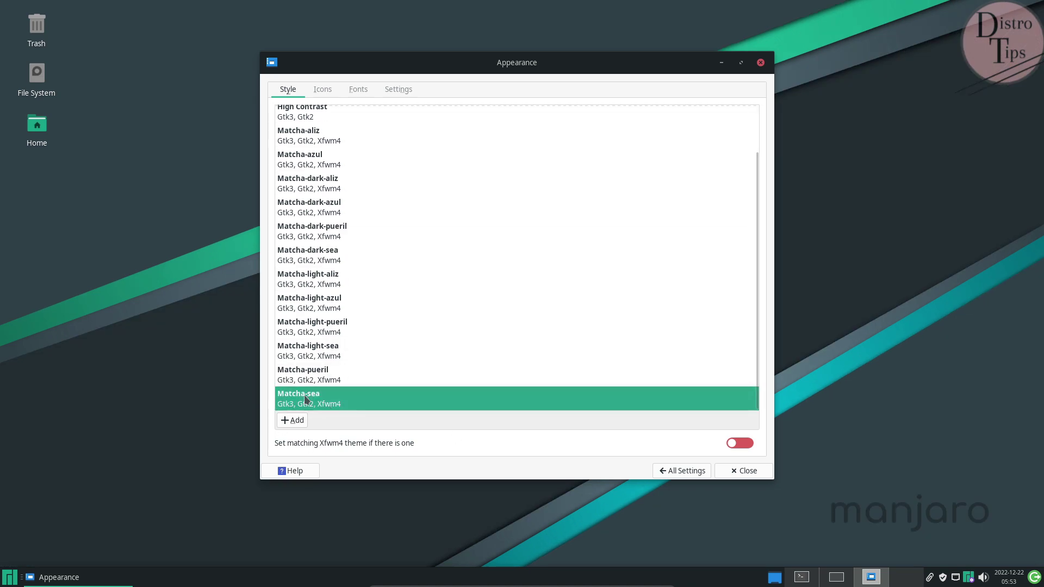
- Preview the Adwaita-dark, Adwaita, Matcha-aliz, Matcha-azul and Matcha-dark-aliz styles, and check the file manager on the second workspace
scroll(435, 261, "up", 3)
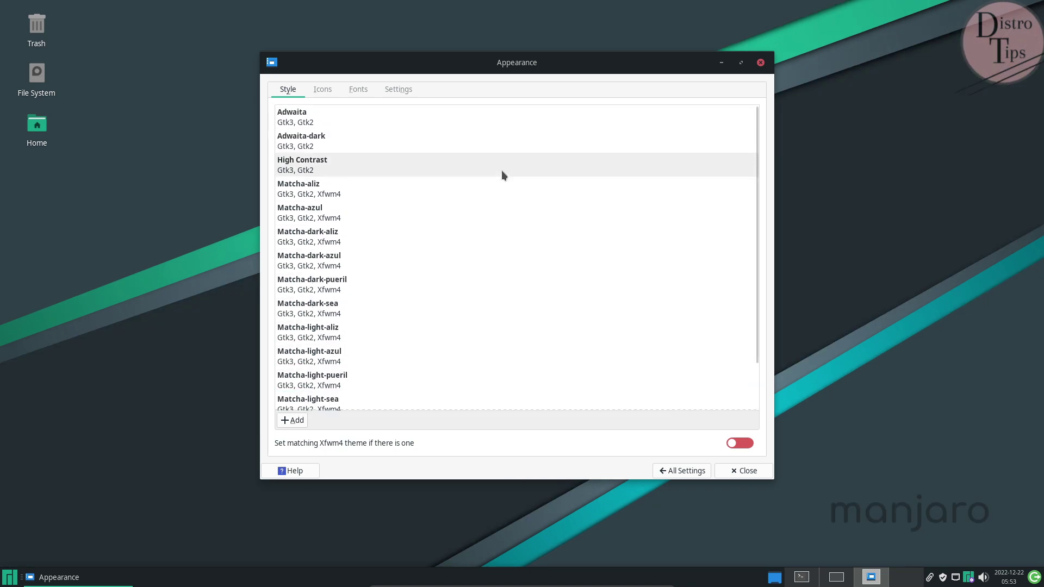
left_click(317, 137)
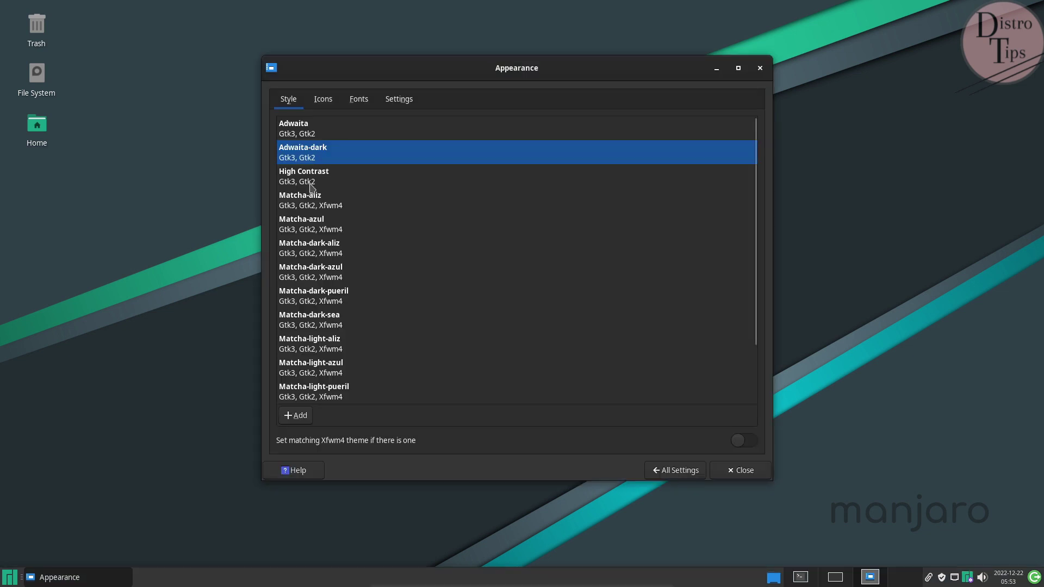
left_click(287, 133)
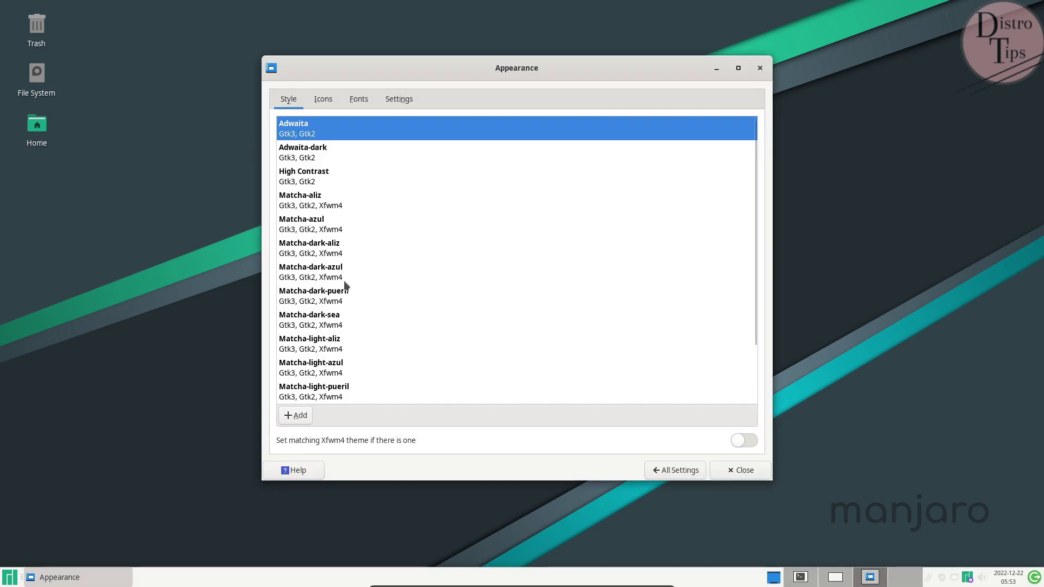
left_click(310, 204)
left_click(317, 221)
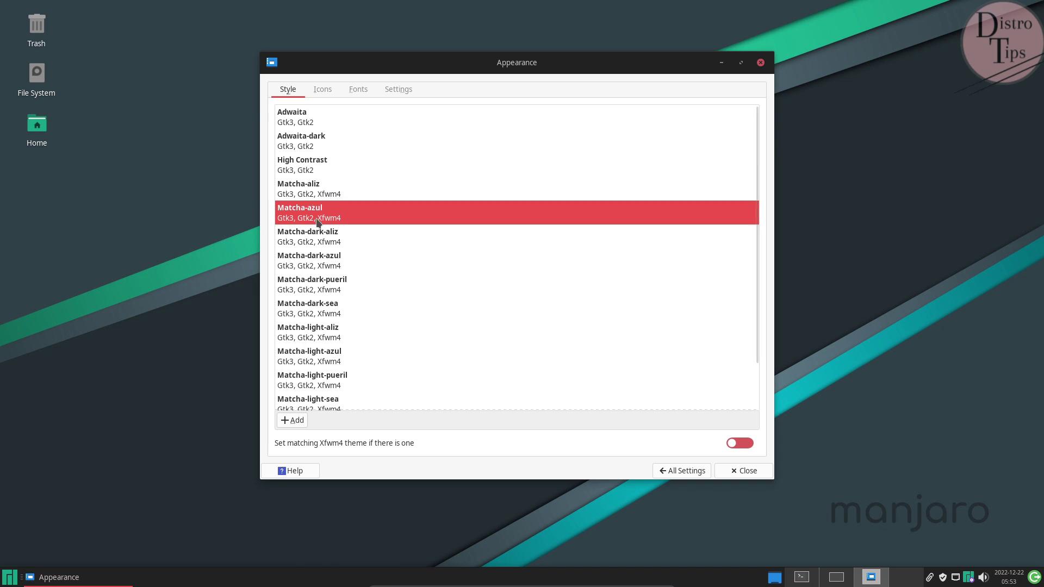
left_click(326, 240)
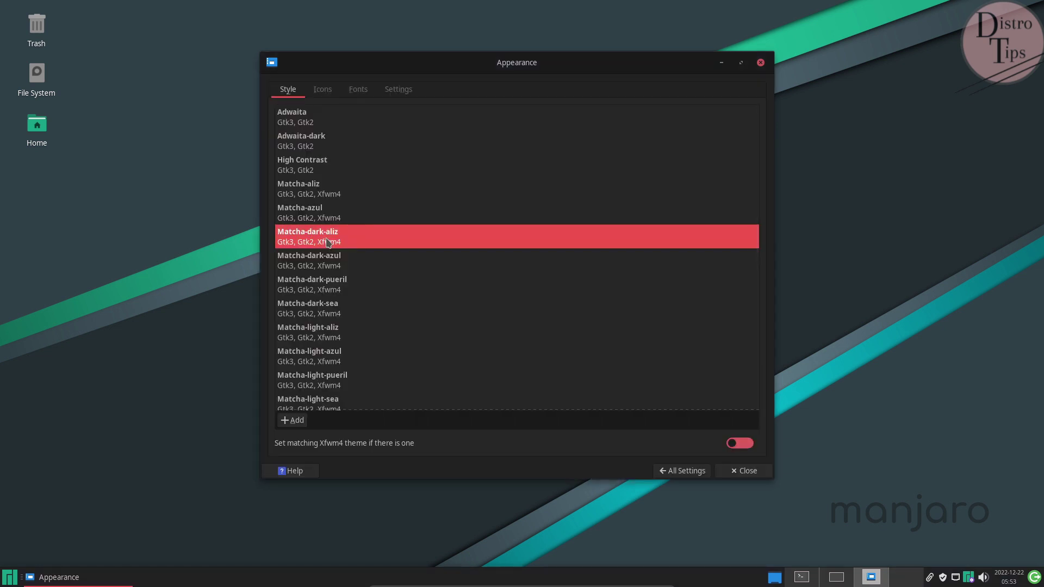
left_click(846, 579)
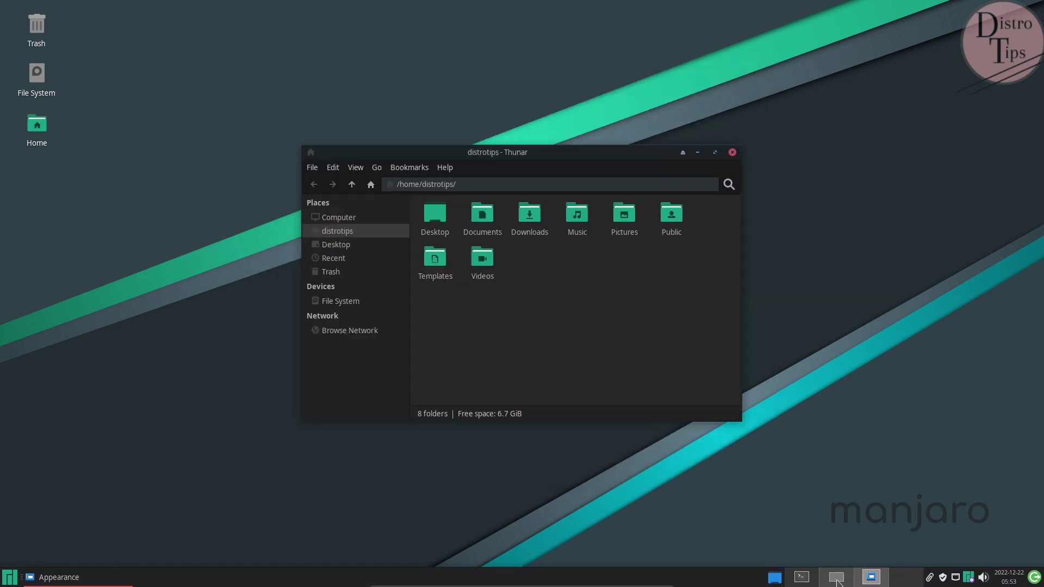
left_click(871, 577)
- Preview the Matcha-dark-azul, Matcha-dark-pueril, Matcha-dark-sea and Matcha-light-azul styles, and set the style to Matcha-sea
left_click(309, 263)
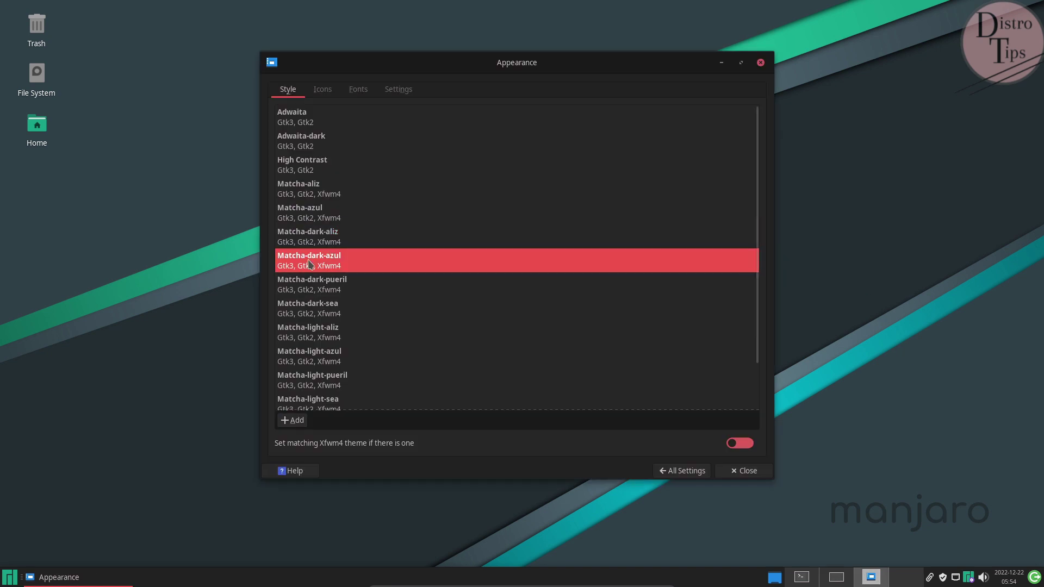
left_click(321, 285)
left_click(326, 311)
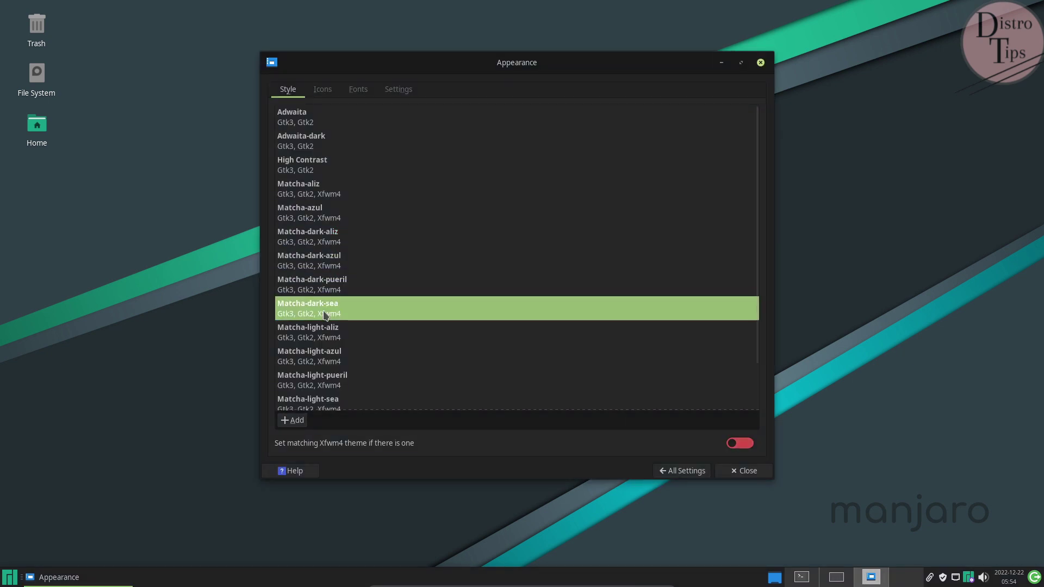
left_click(326, 360)
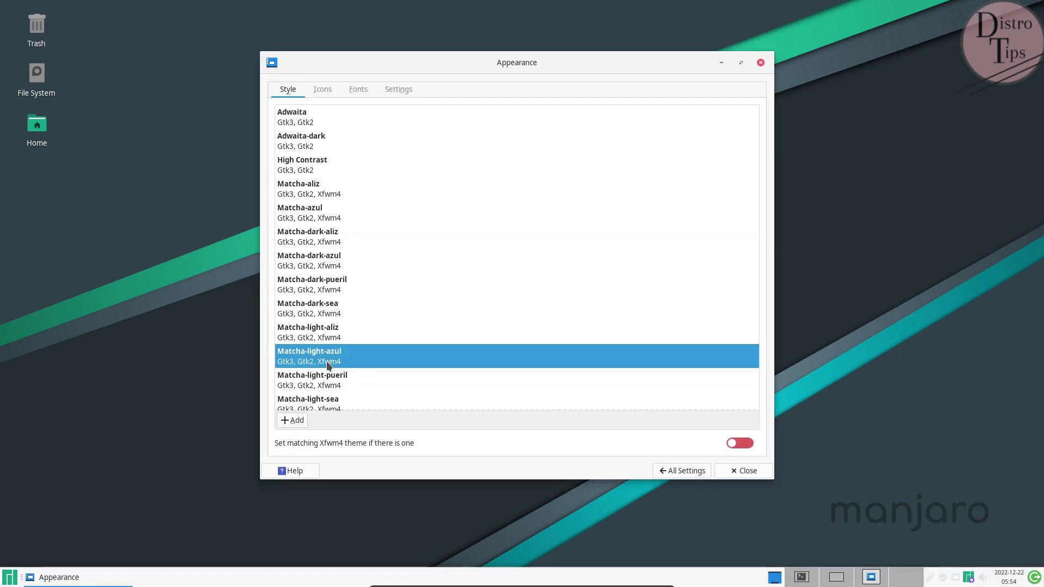
left_click(310, 399)
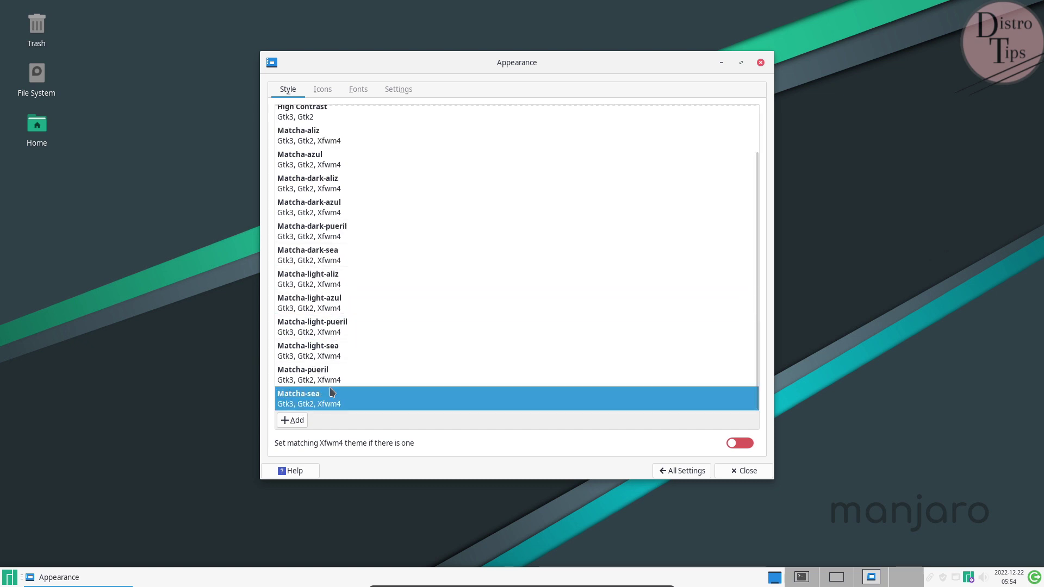
- Apply the elementary icon theme and arrange the Appearance window beside the file manager on the third workspace
left_click(323, 89)
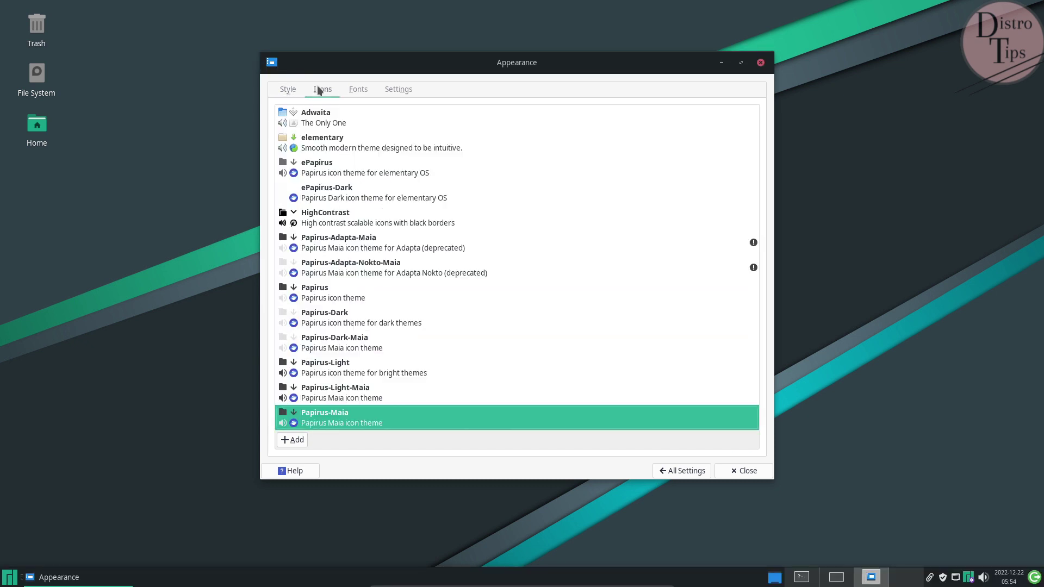
left_click(349, 156)
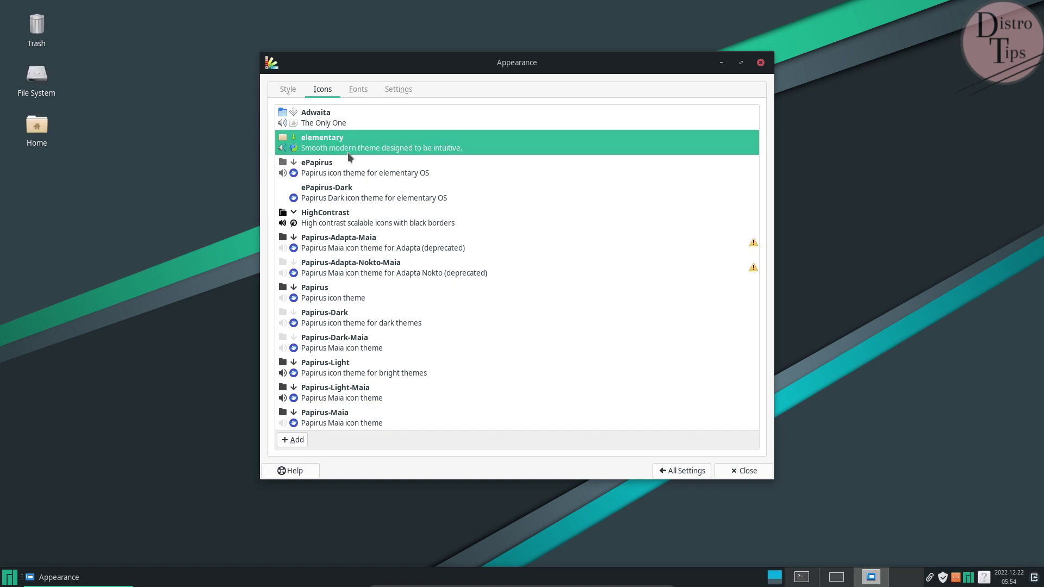
left_click(836, 578)
left_click(871, 576)
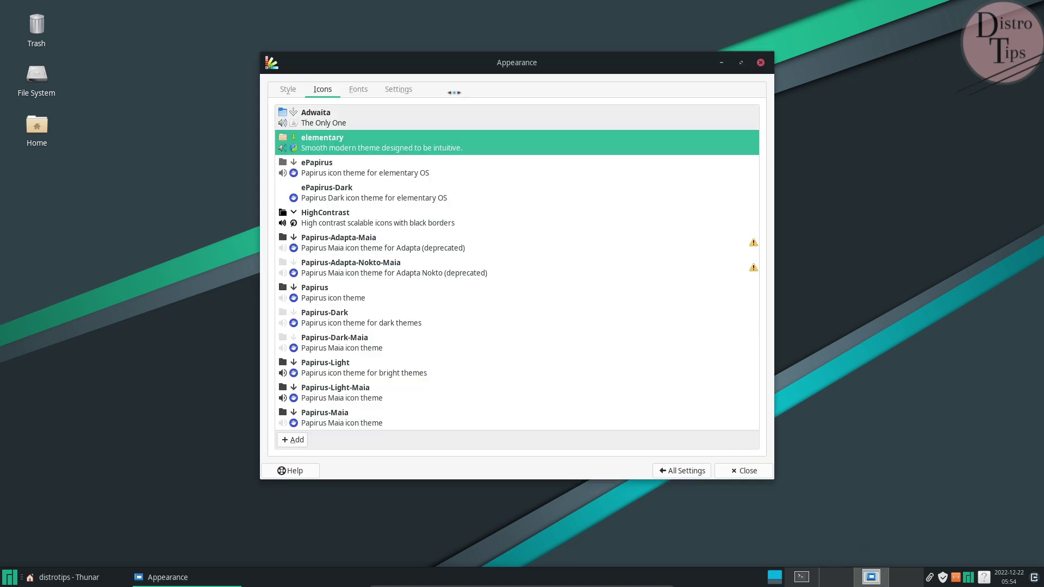
left_click_drag(454, 93, 247, 48)
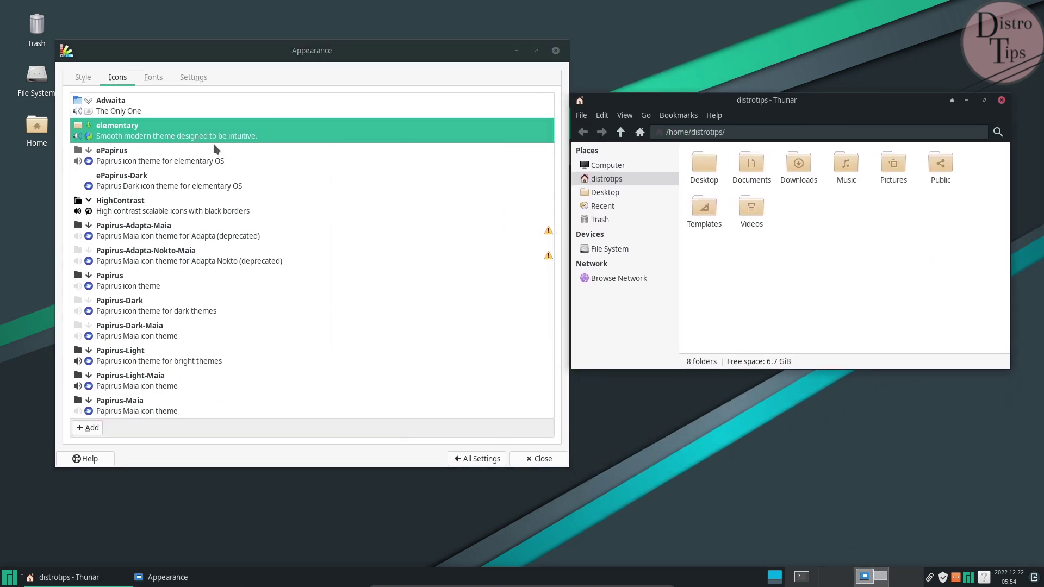
- Preview the ePapirus, Adwaita, Papirus-Adapta-Maia, Papirus-Adapta-Nokto-Maia, Papirus and Papirus-Dark icon themes
left_click(129, 159)
left_click(122, 103)
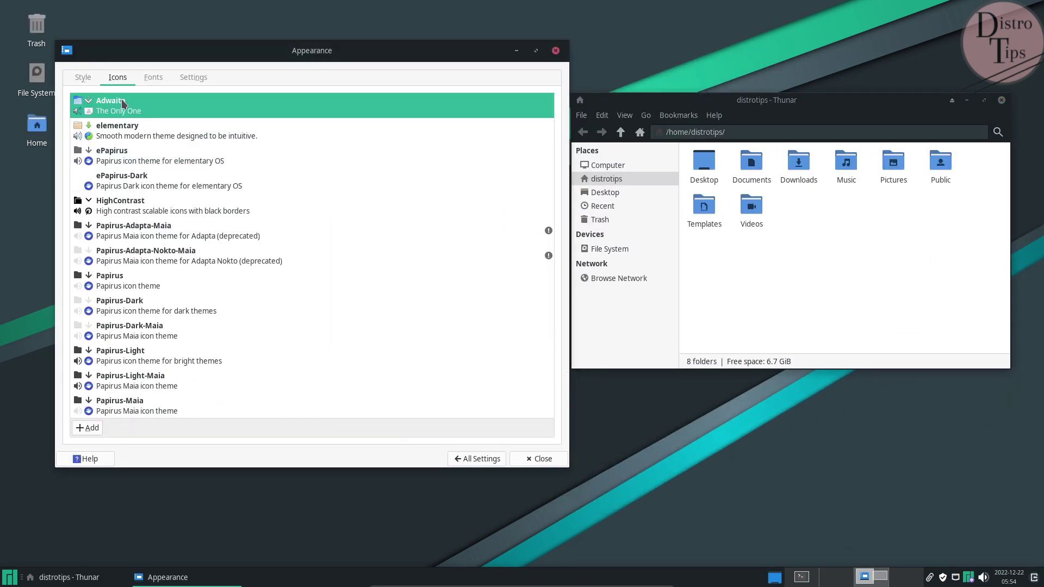
left_click(115, 231)
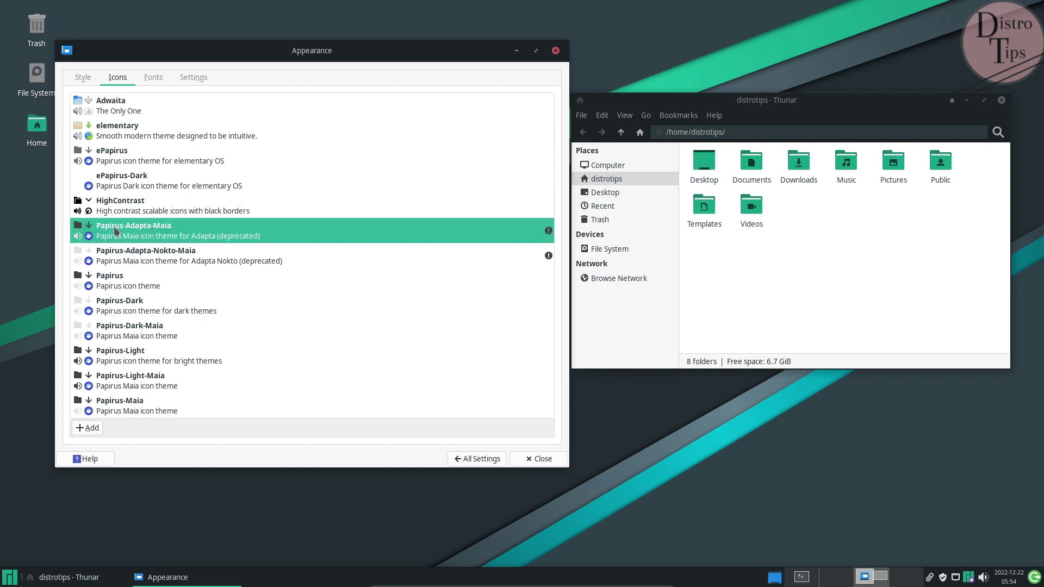
left_click(126, 263)
left_click(145, 287)
left_click(147, 311)
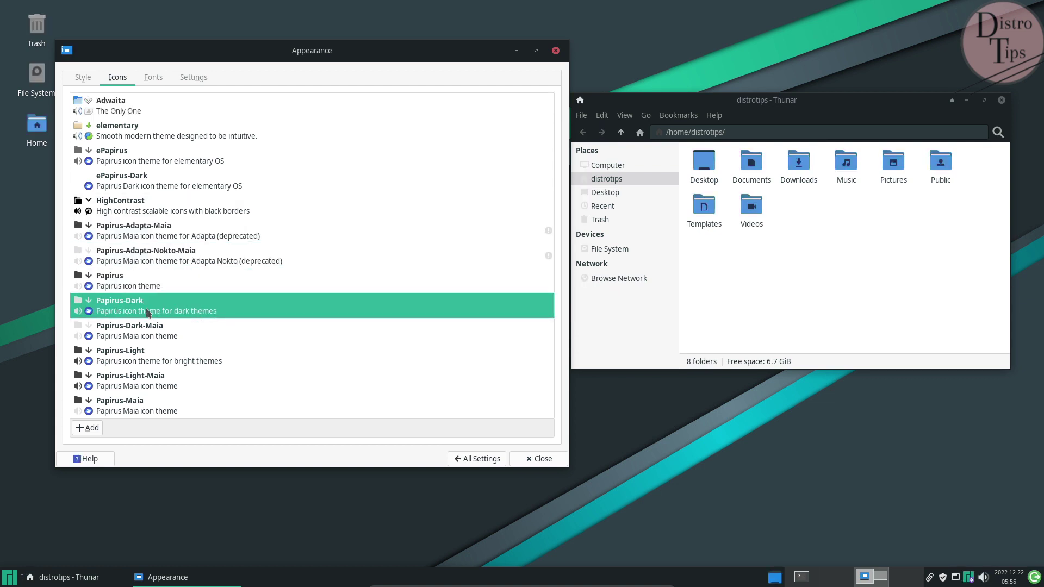
- Preview the Papirus-Dark-Maia, Papirus-Light and Papirus-Light-Maia icon themes, and set the icon theme to Papirus-Maia
left_click(149, 328)
left_click(152, 356)
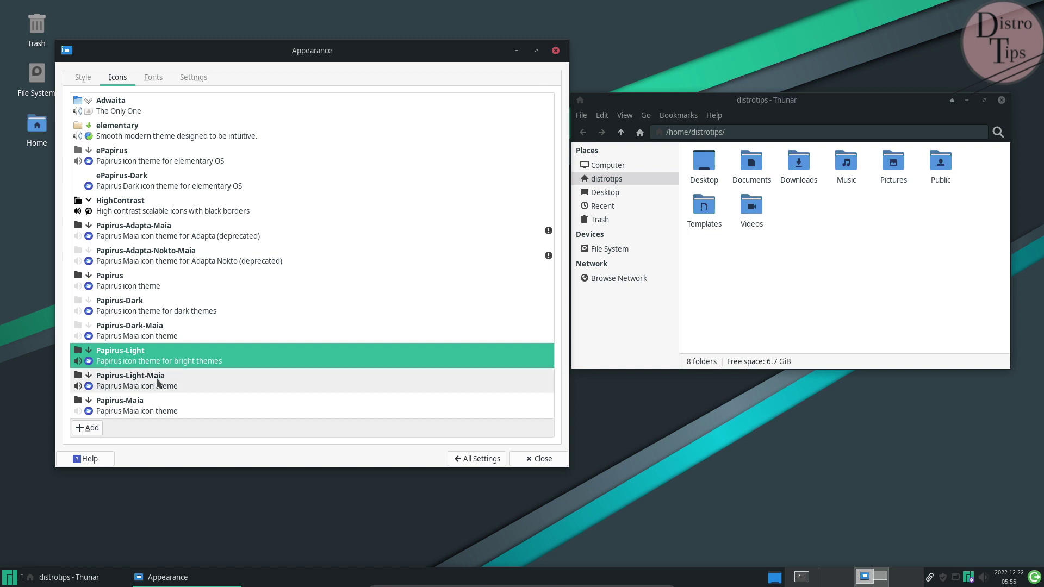
left_click(155, 381)
left_click(142, 407)
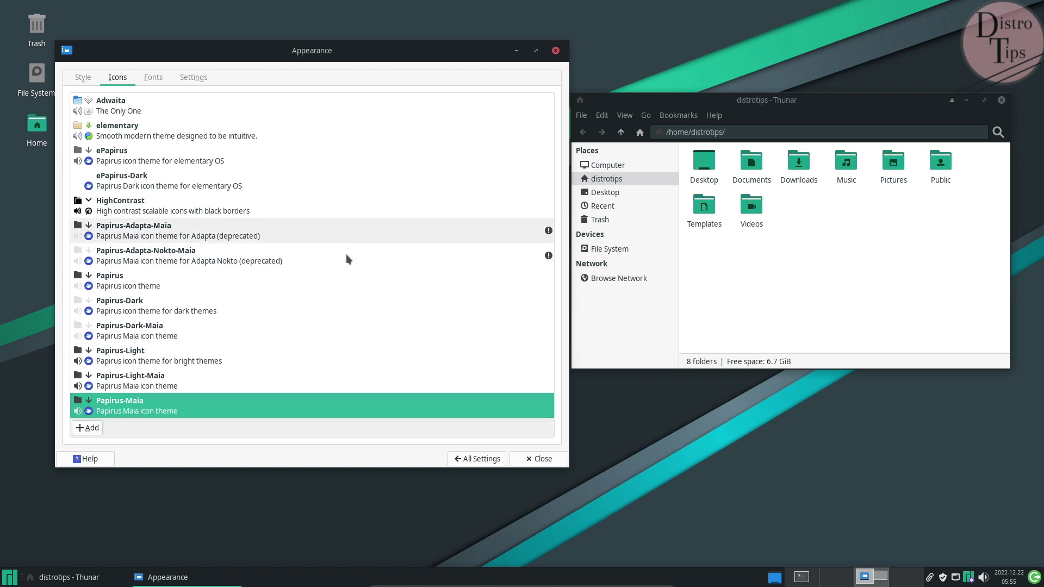
- Review the font and general settings in the Appearance window, and return to the overview of all settings
left_click(160, 80)
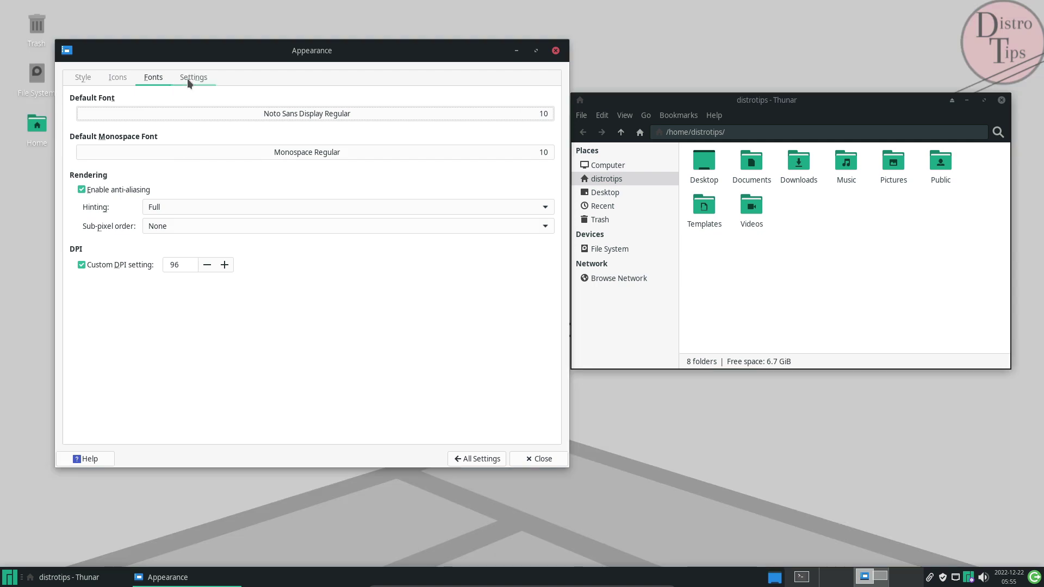
left_click(188, 79)
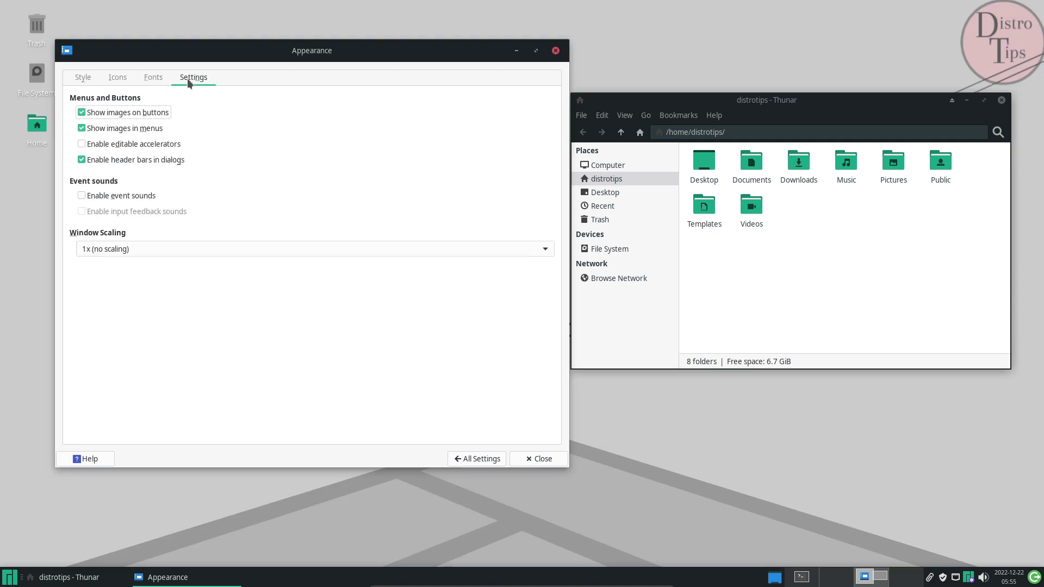
left_click(880, 576)
left_click(865, 576)
left_click(83, 78)
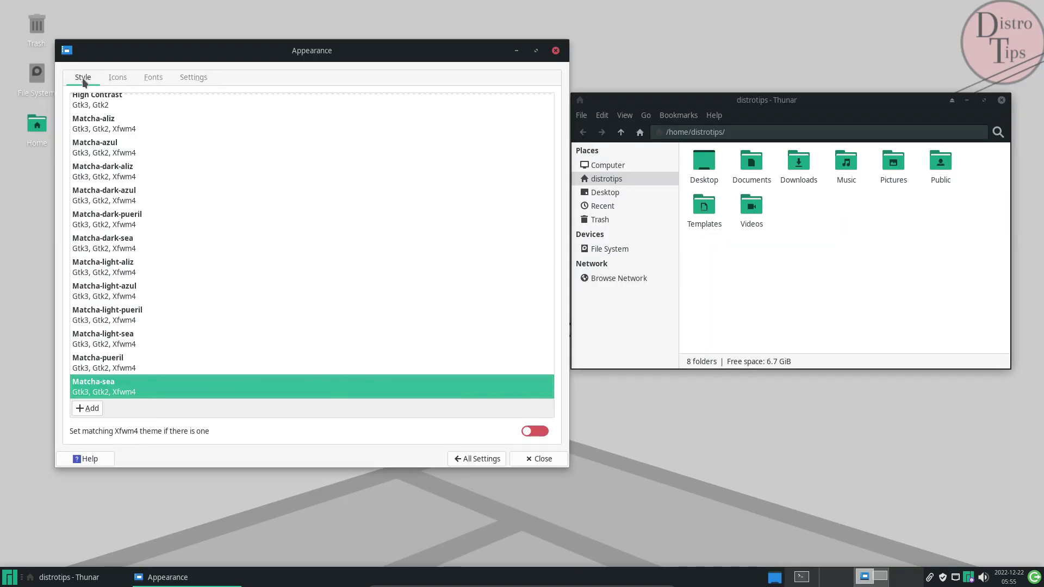
left_click(476, 459)
- Center the Settings window, move the file manager to the fourth workspace, and switch through all workspaces
left_click_drag(308, 62, 521, 70)
left_click_drag(888, 579, 916, 578)
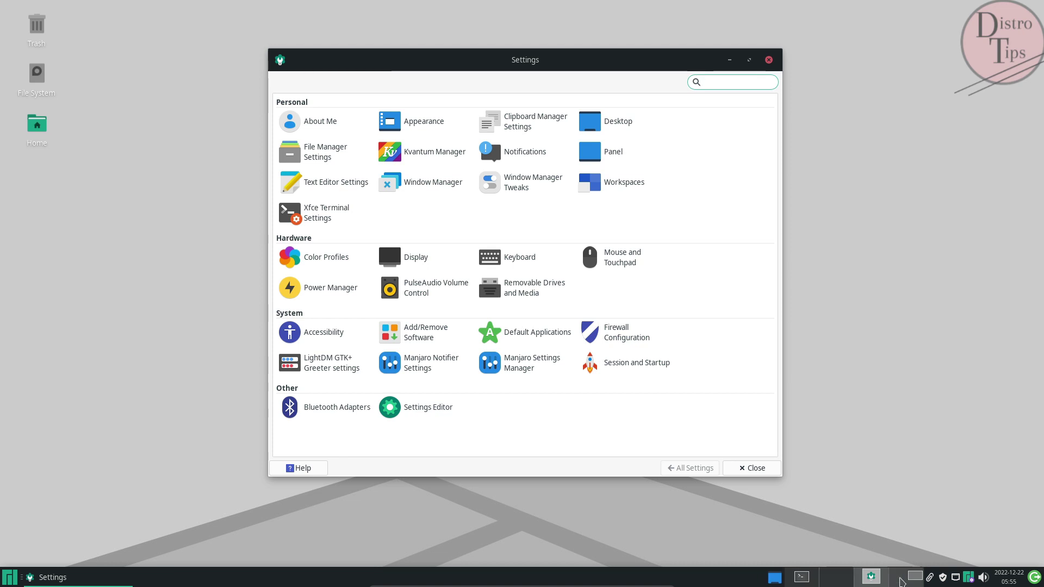
left_click(802, 578)
left_click(832, 581)
left_click(871, 578)
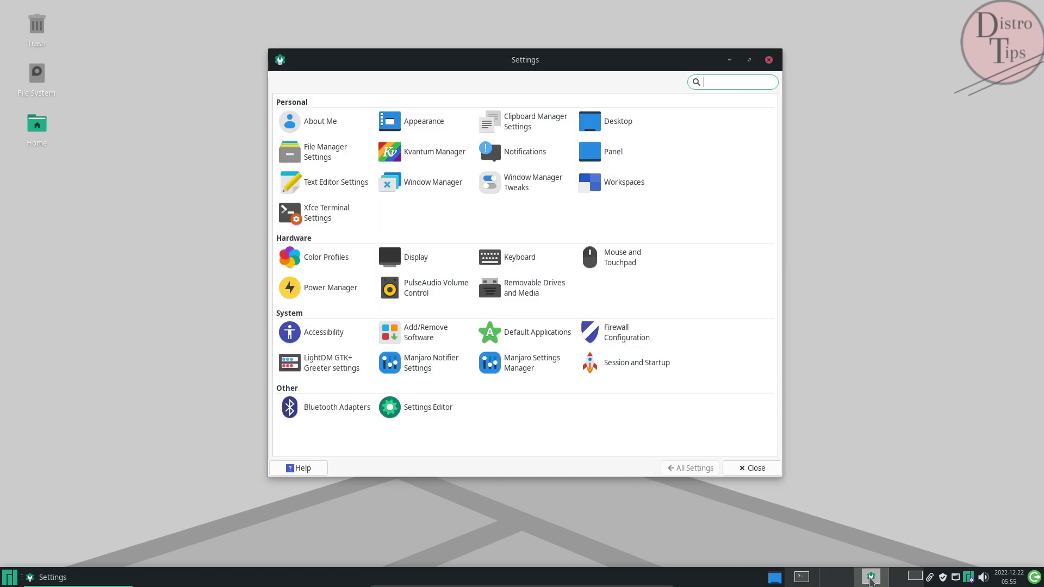
left_click(915, 579)
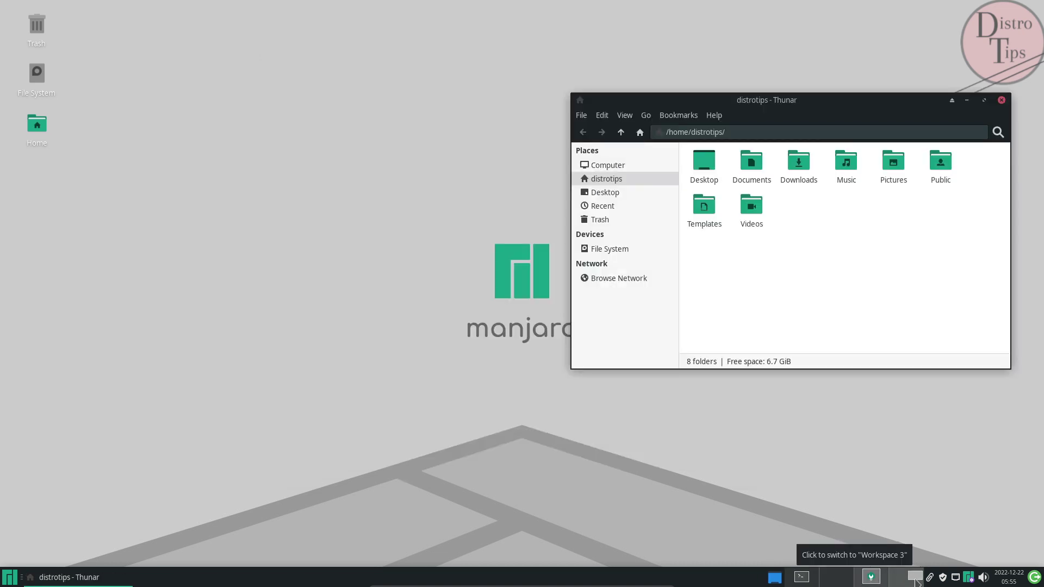
- Examine the log-out options without leaving the session, and check the clock, volume and other system tray items
left_click(1034, 577)
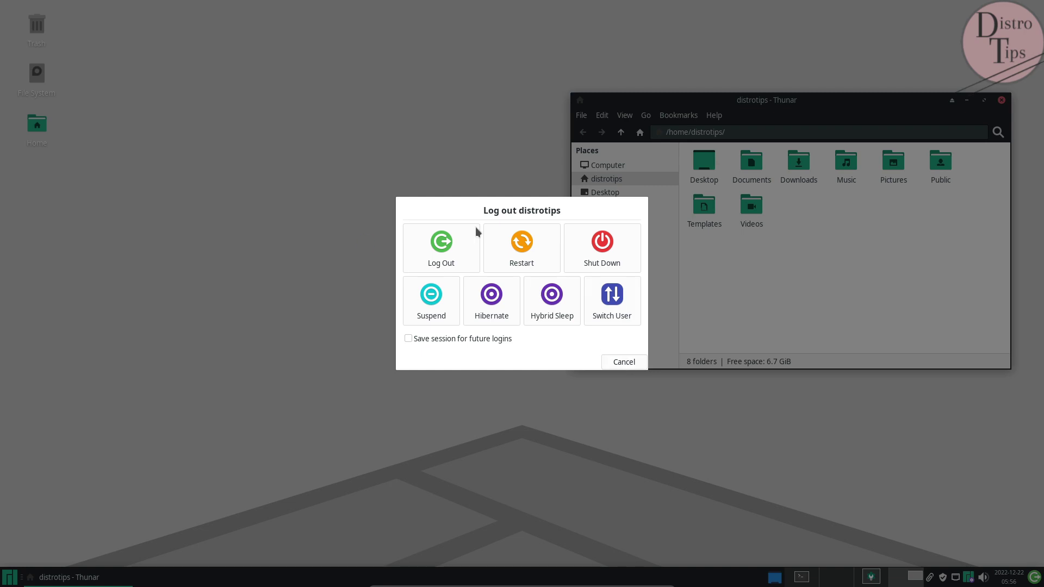
left_click(635, 368)
left_click(1009, 577)
left_click(1009, 578)
left_click(983, 577)
left_click(989, 581)
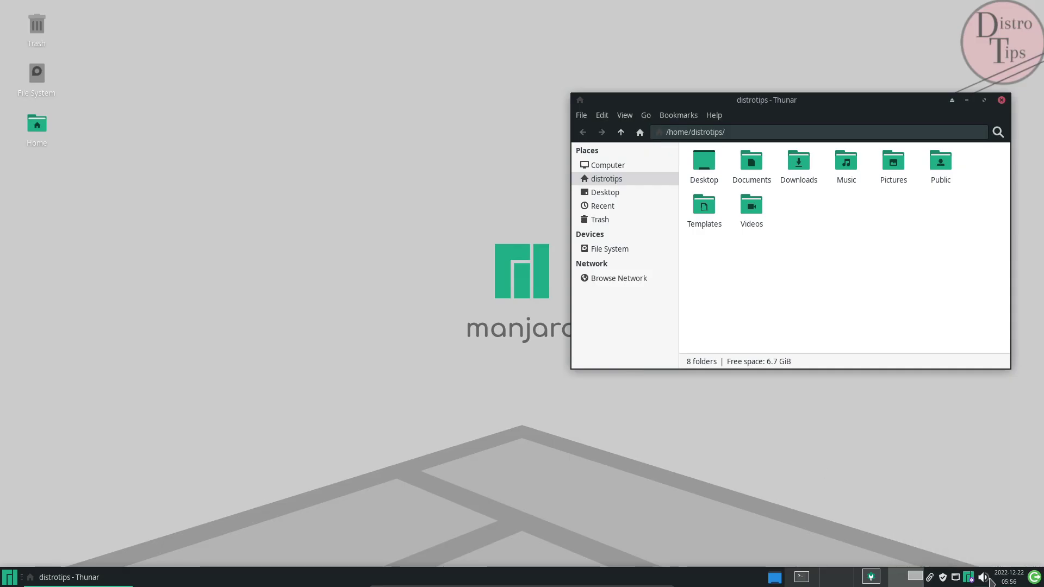
left_click(955, 579)
left_click(956, 580)
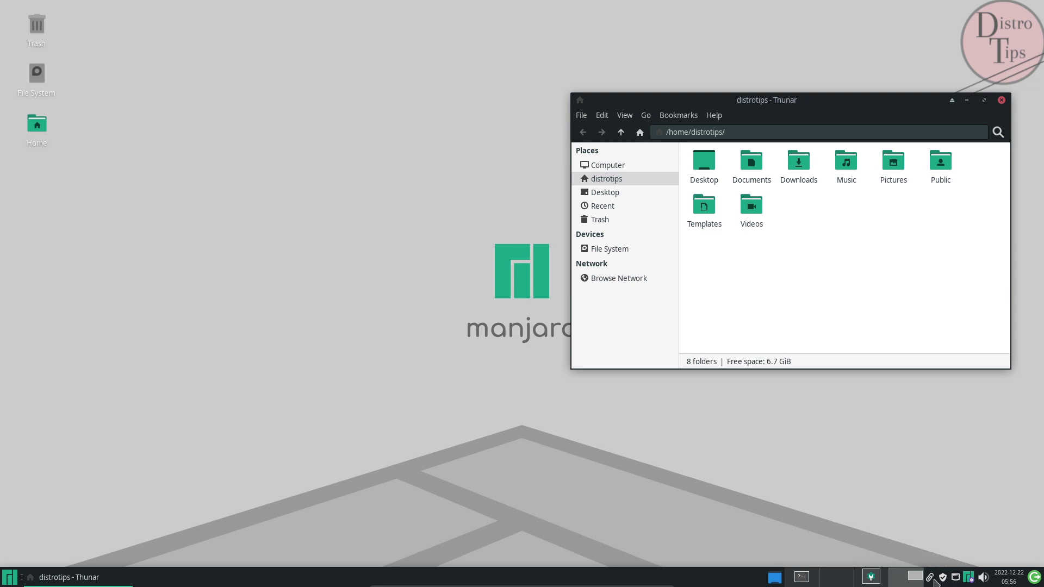
left_click(944, 580)
left_click(982, 343)
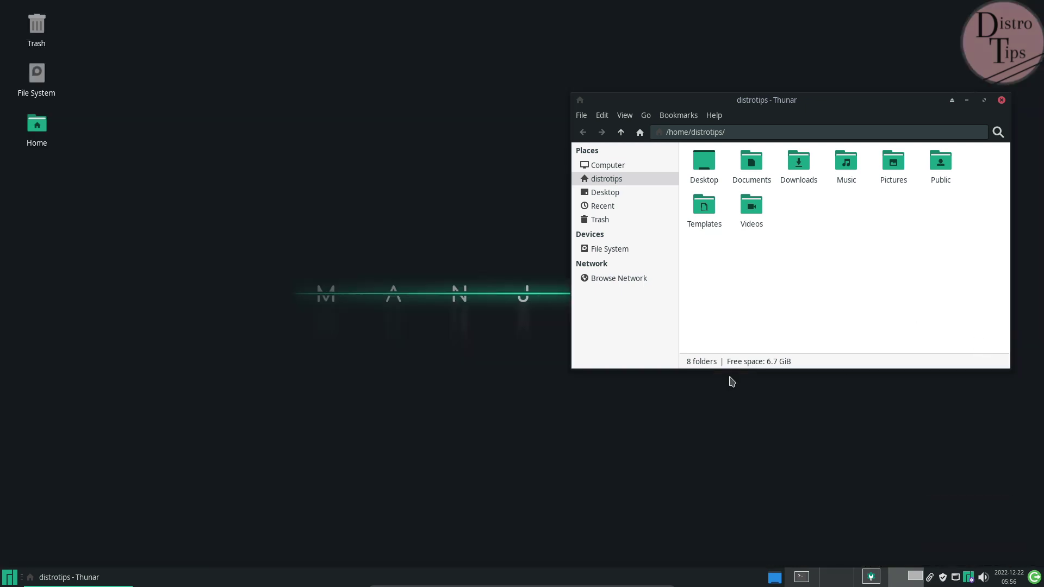
- Return to the Settings workspace and review the desktop's background, menu and icon options
left_click(841, 582)
left_click(873, 578)
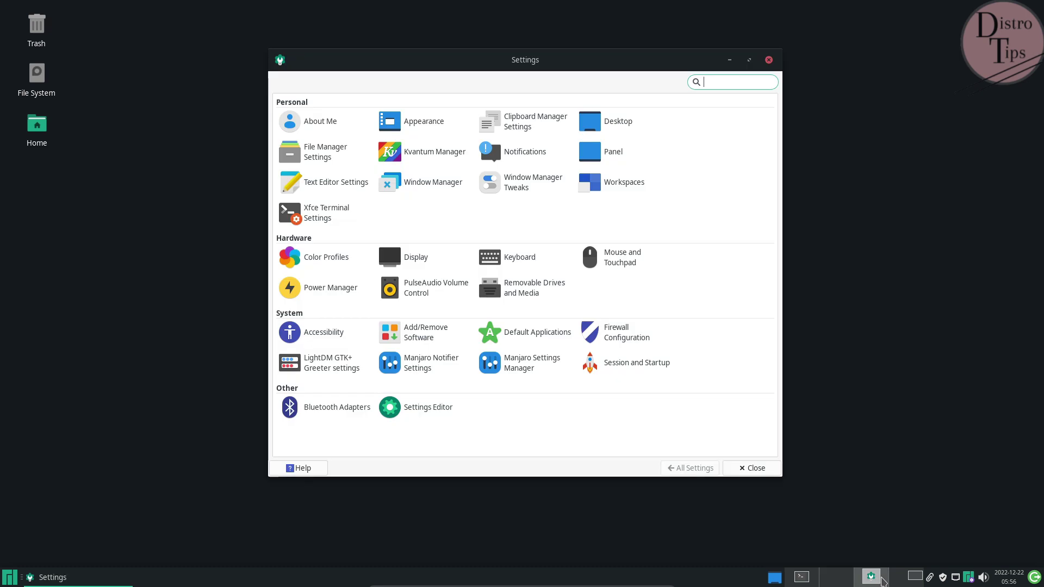
left_click(609, 129)
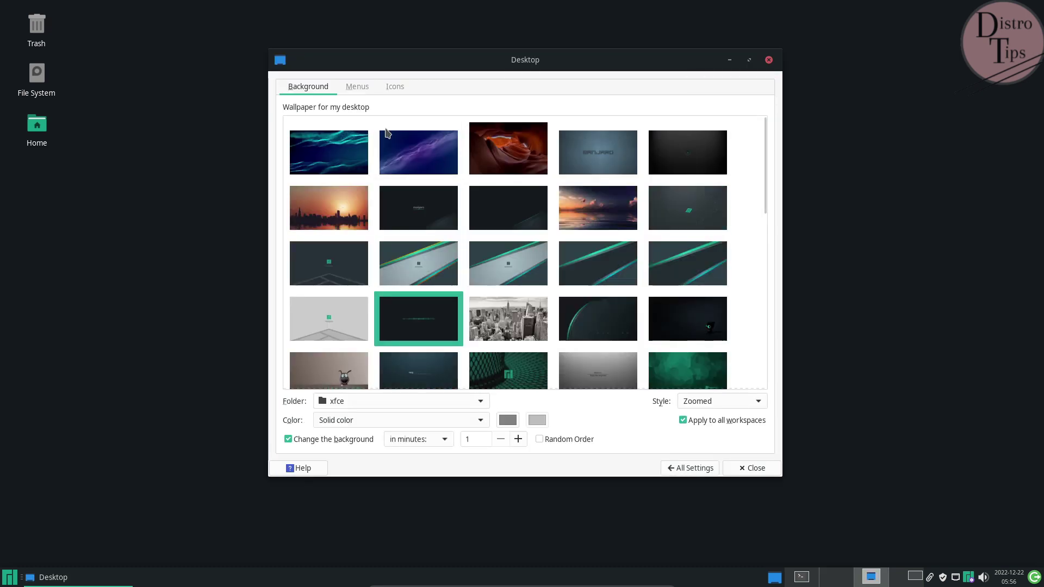
left_click(368, 92)
left_click(396, 94)
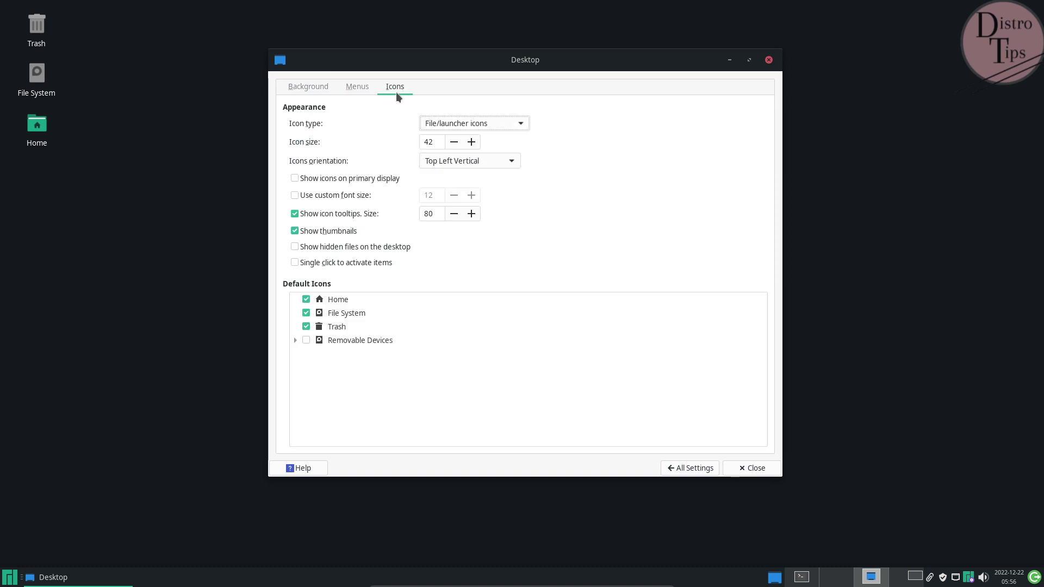
left_click(698, 469)
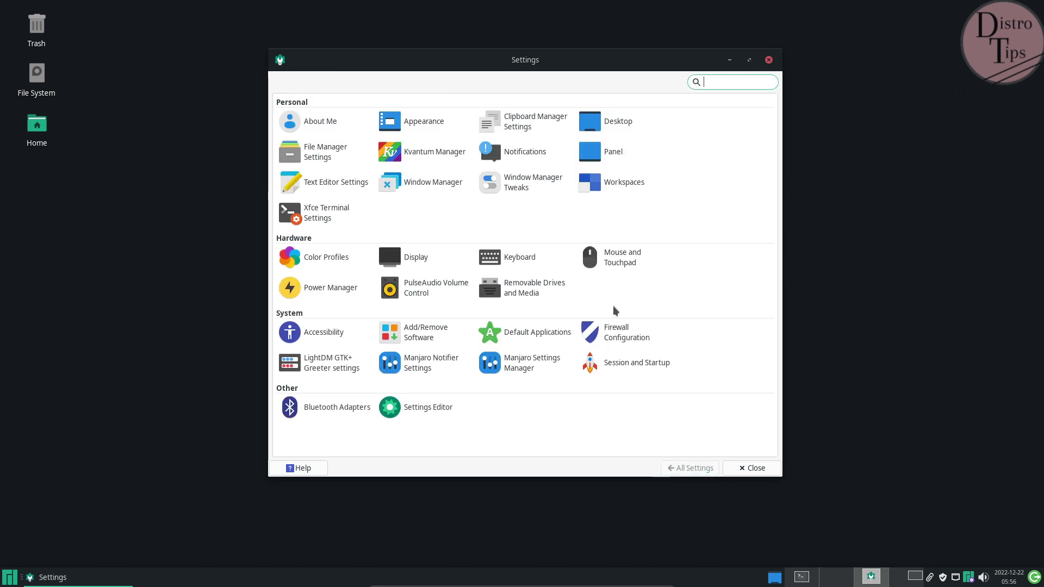
- Open the file manager settings, look through their preference pages, and close them
left_click(326, 153)
left_click(449, 137)
left_click(495, 138)
left_click(560, 137)
left_click(597, 138)
left_click(655, 114)
- Review Kvantum Manager's theme selection, active theme configuration and application themes, and close it
left_click(439, 153)
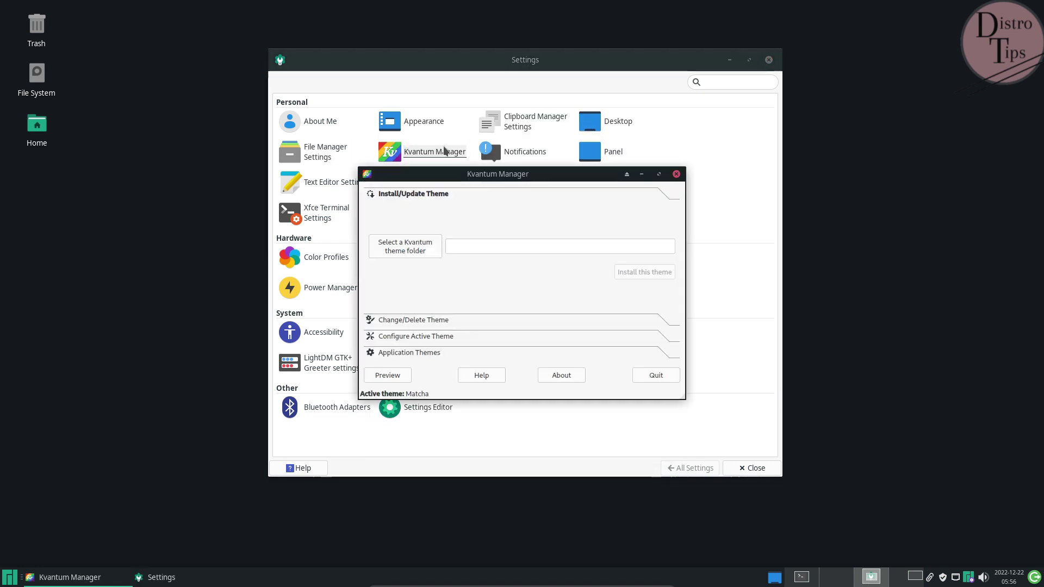
left_click(438, 320)
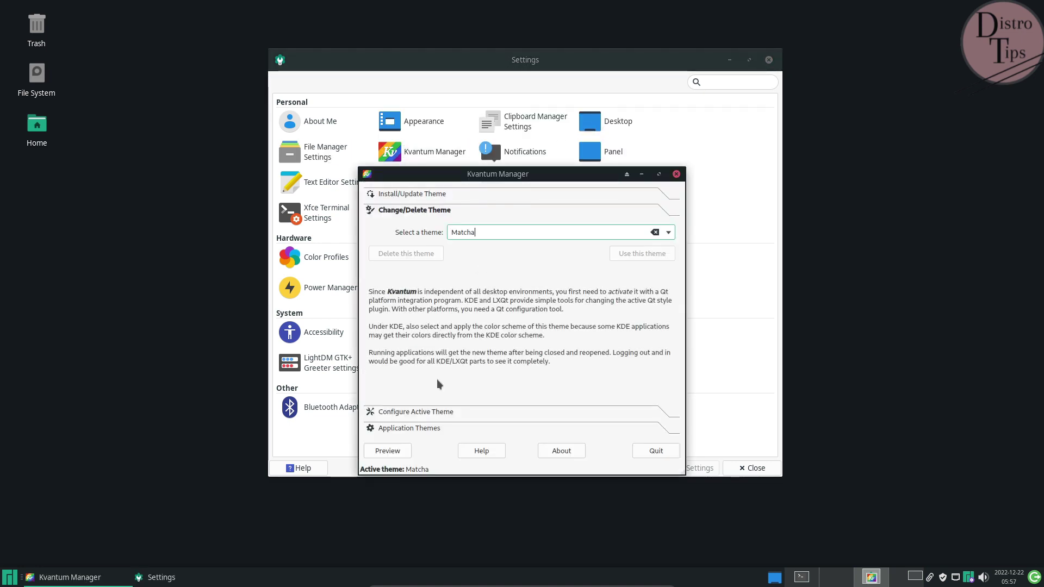
left_click(438, 361)
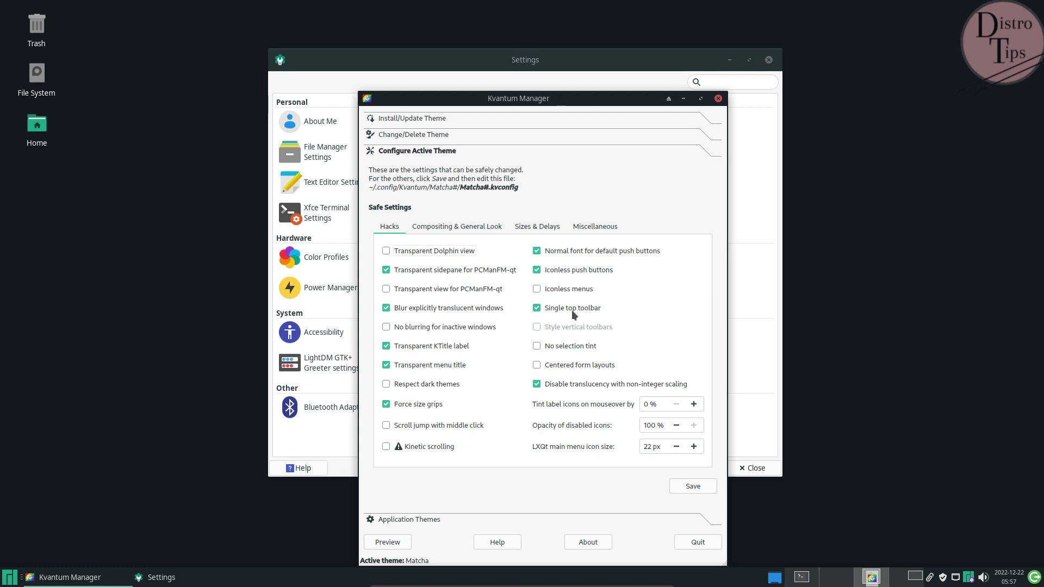
left_click(405, 520)
left_click(718, 98)
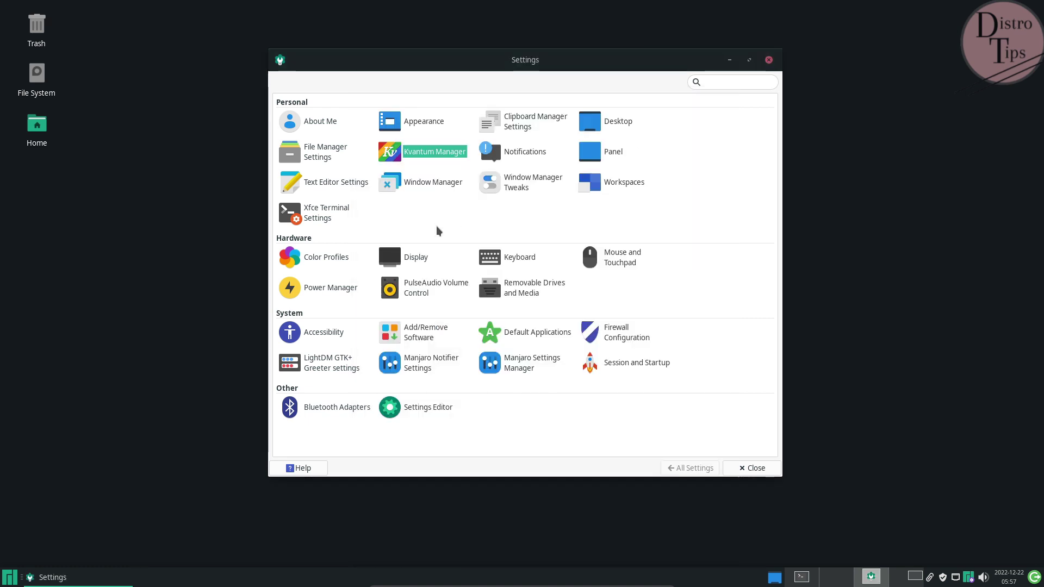
- Open the panel settings and look at the available panel modes and the workspaces
left_click(620, 154)
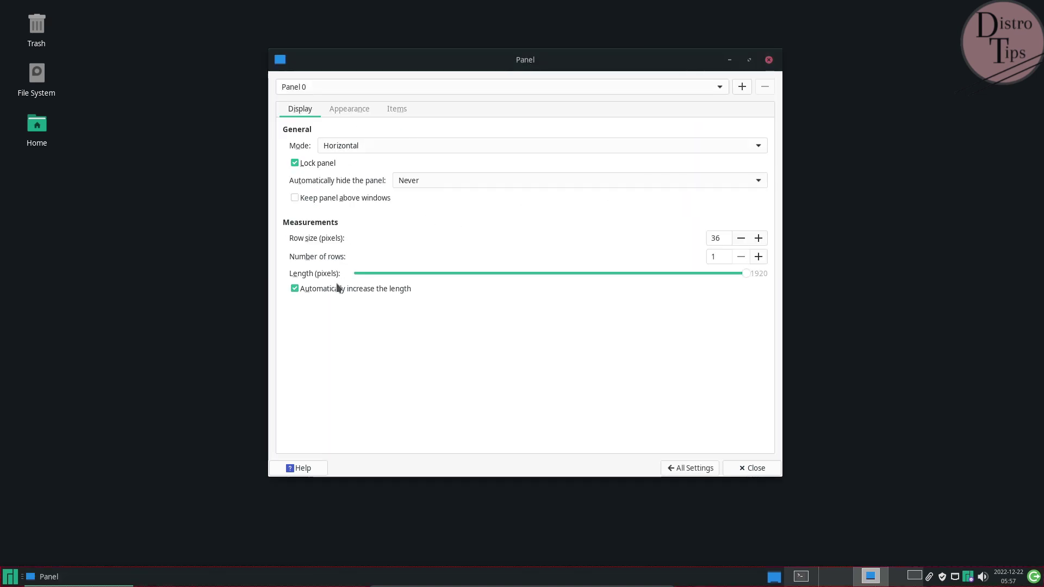
left_click(340, 145)
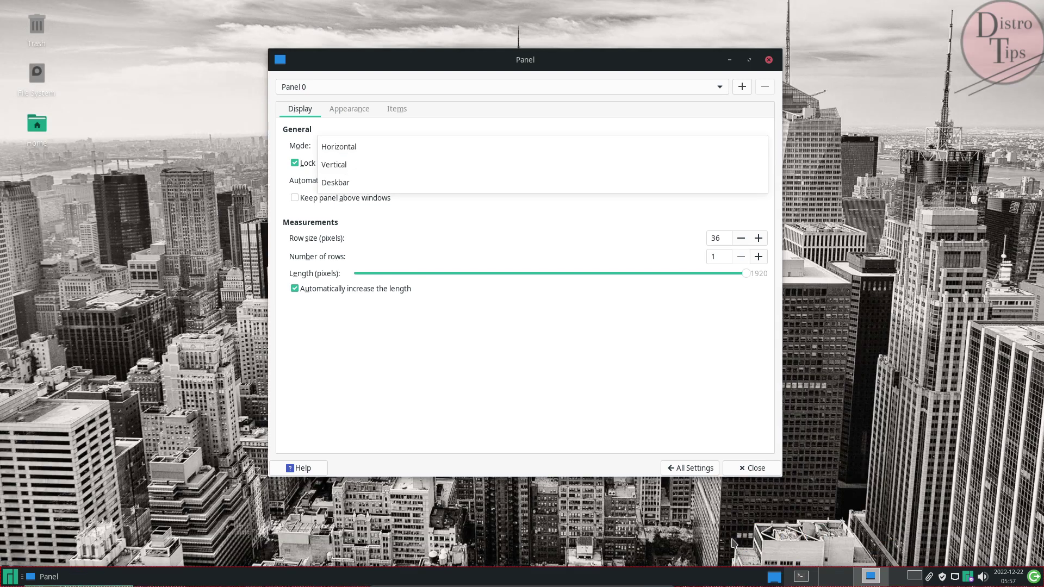
left_click(847, 583)
left_click(846, 583)
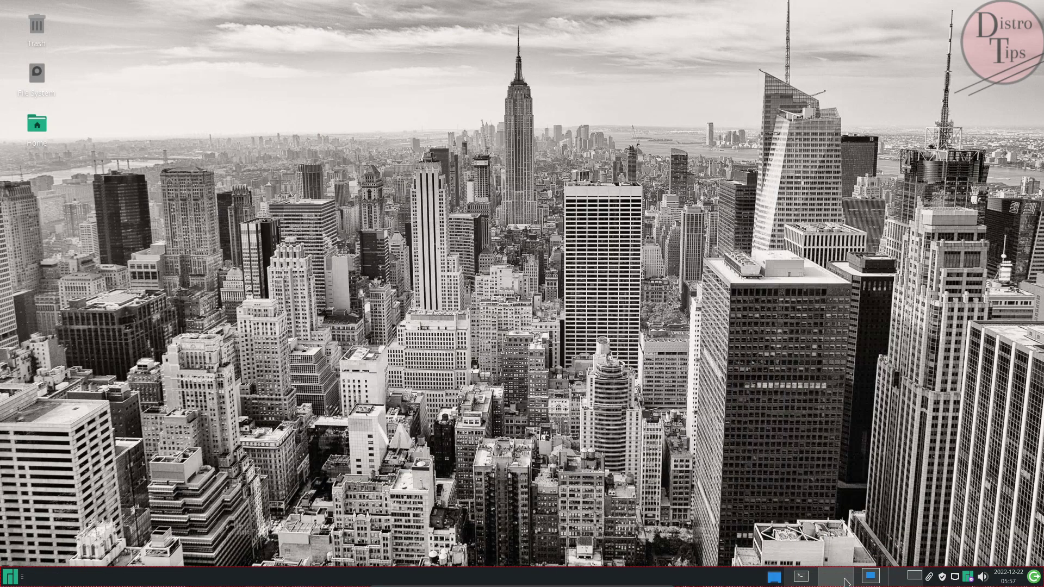
left_click(876, 578)
left_click(325, 148)
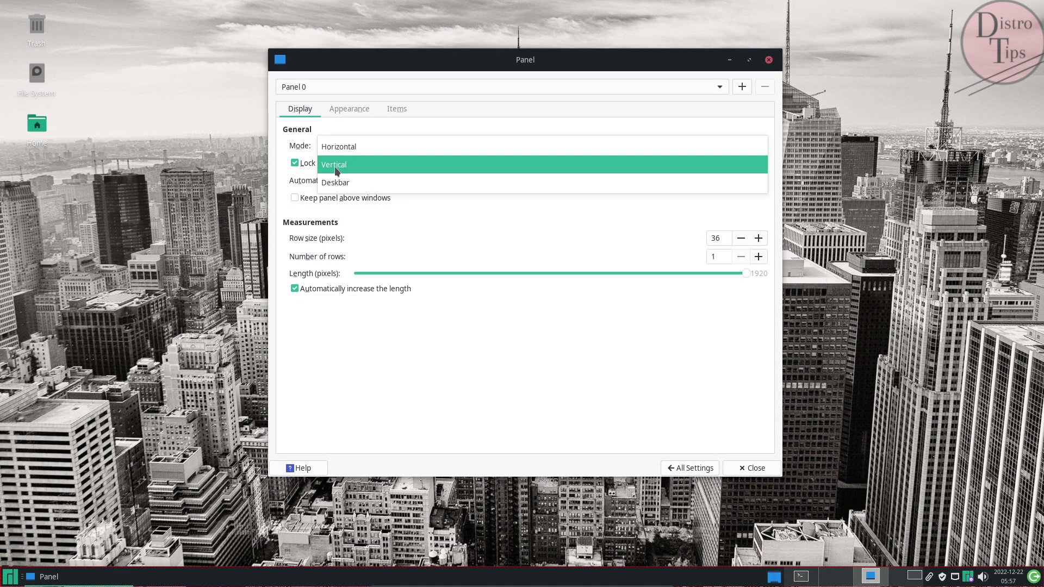
- Preview the Vertical and Deskbar panel modes, and restore the Horizontal mode
left_click(334, 162)
left_click(334, 148)
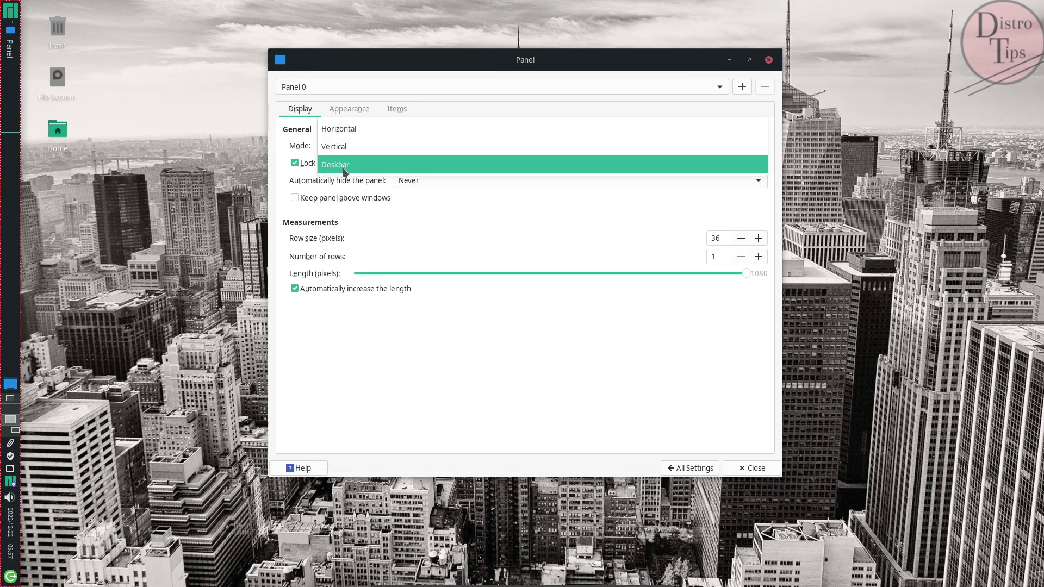
left_click(337, 166)
left_click(346, 145)
left_click(343, 114)
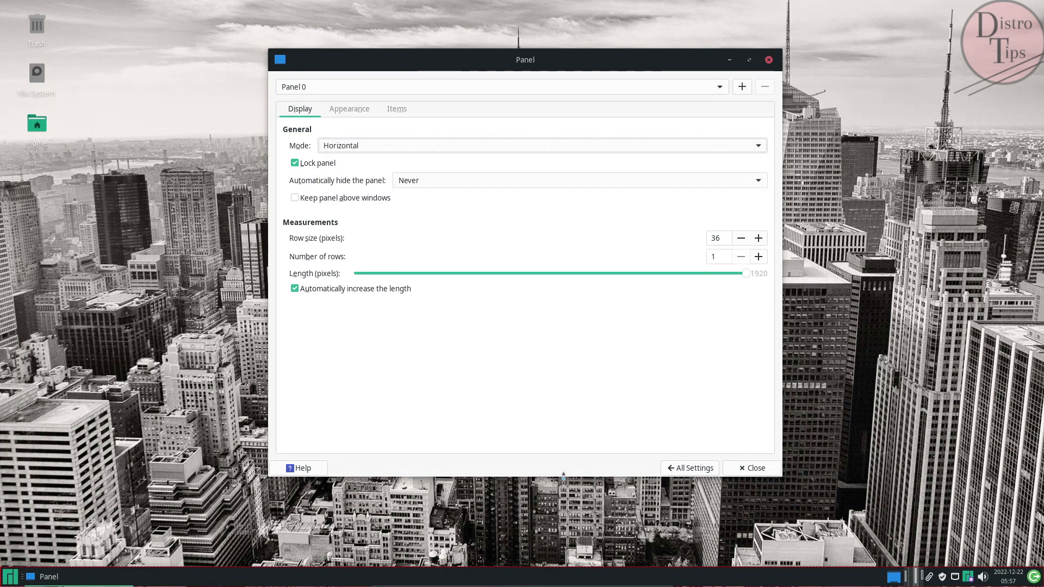
- Preview the Background image style for the panel, and restore None (use system style)
left_click(357, 110)
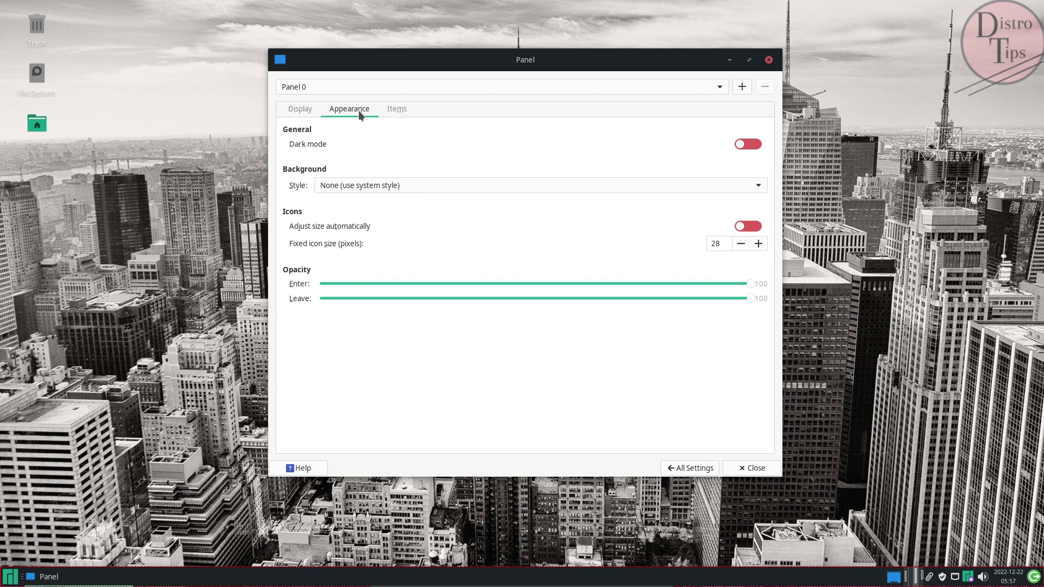
left_click(397, 186)
left_click(390, 220)
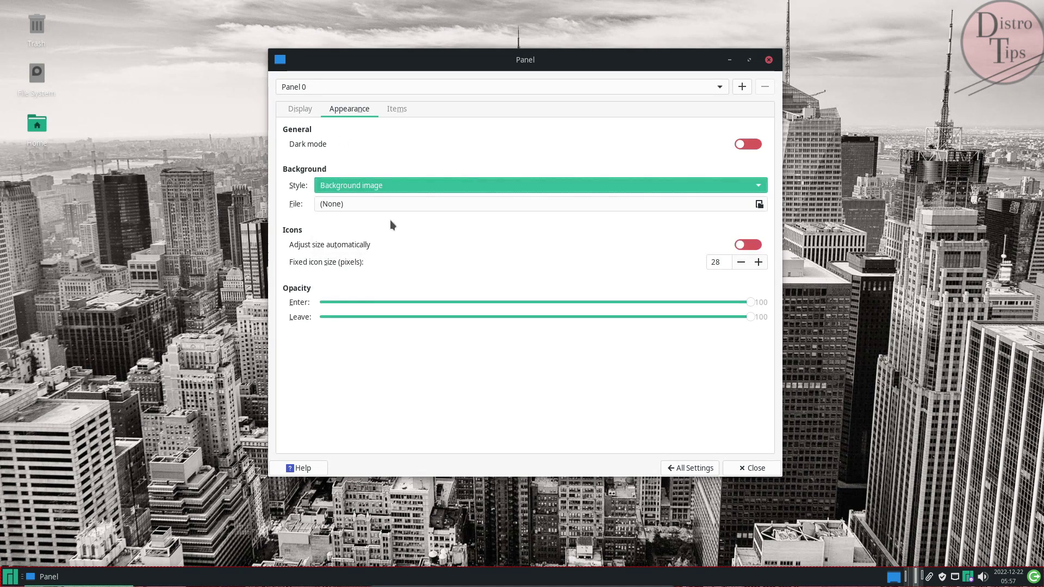
left_click(393, 186)
left_click(366, 148)
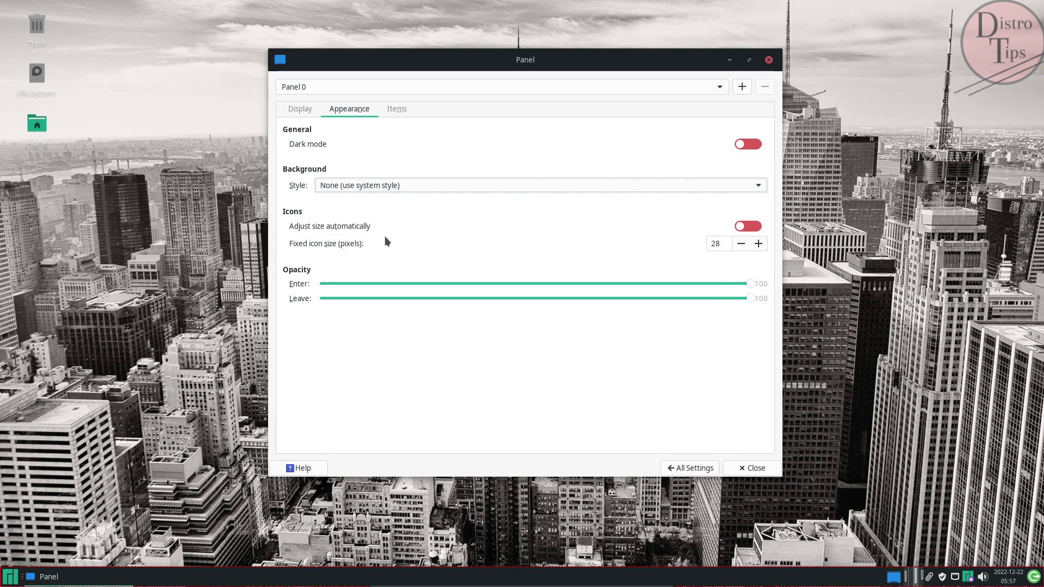
- Try a lower Enter opacity for the panel, and restore it to 100
left_click_drag(753, 282, 441, 284)
mouse_move(749, 298)
left_mouse_down()
mouse_move(442, 298)
mouse_move(750, 299)
left_mouse_up()
left_click(445, 283)
left_click_drag(446, 286, 859, 314)
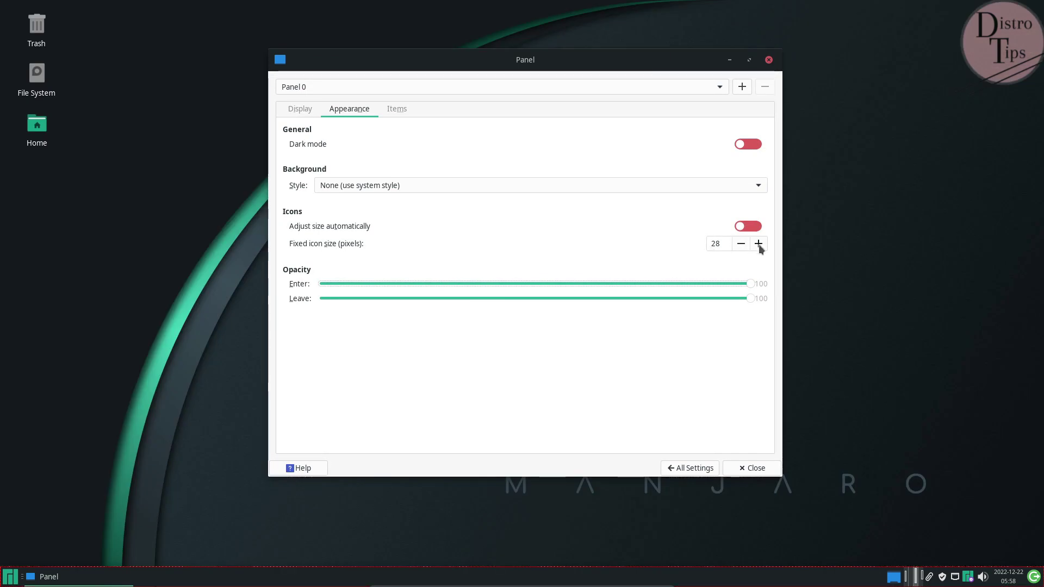
- Set the panel's fixed icon size to 34 pixels and review the list of panel items
left_click(758, 243)
left_click(758, 244)
left_click(759, 243)
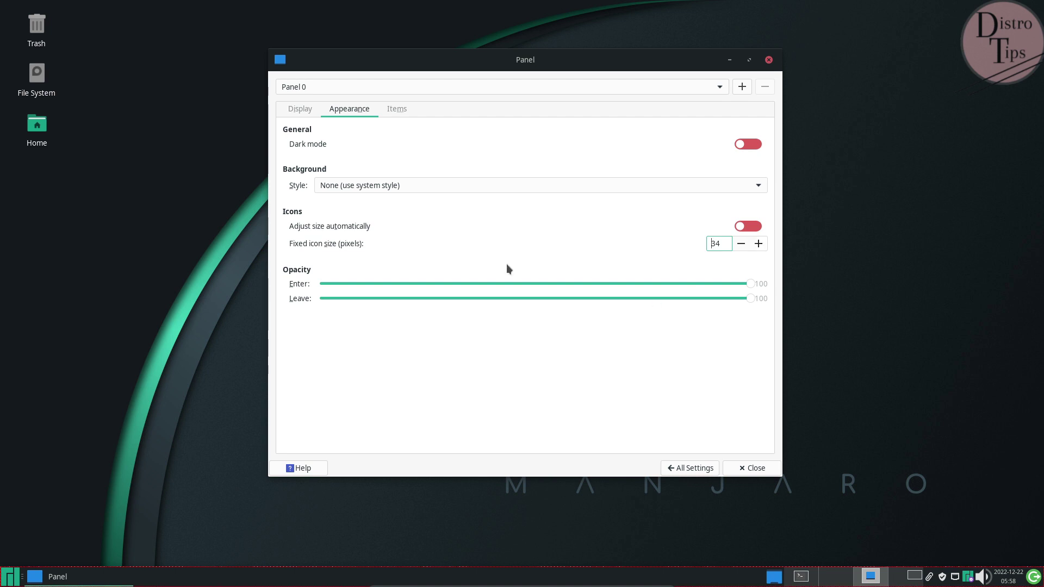
left_click(395, 111)
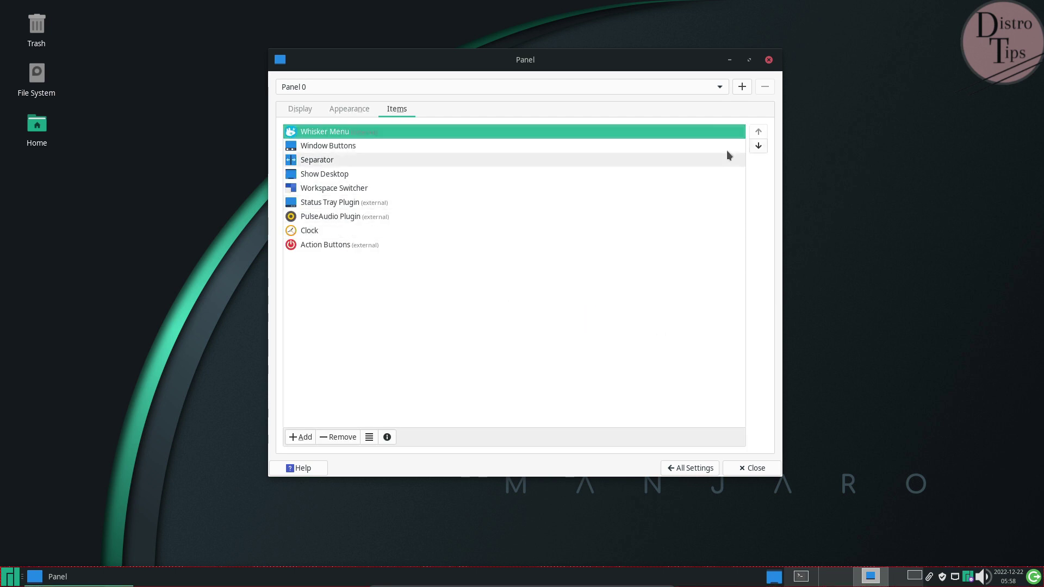
left_click(695, 470)
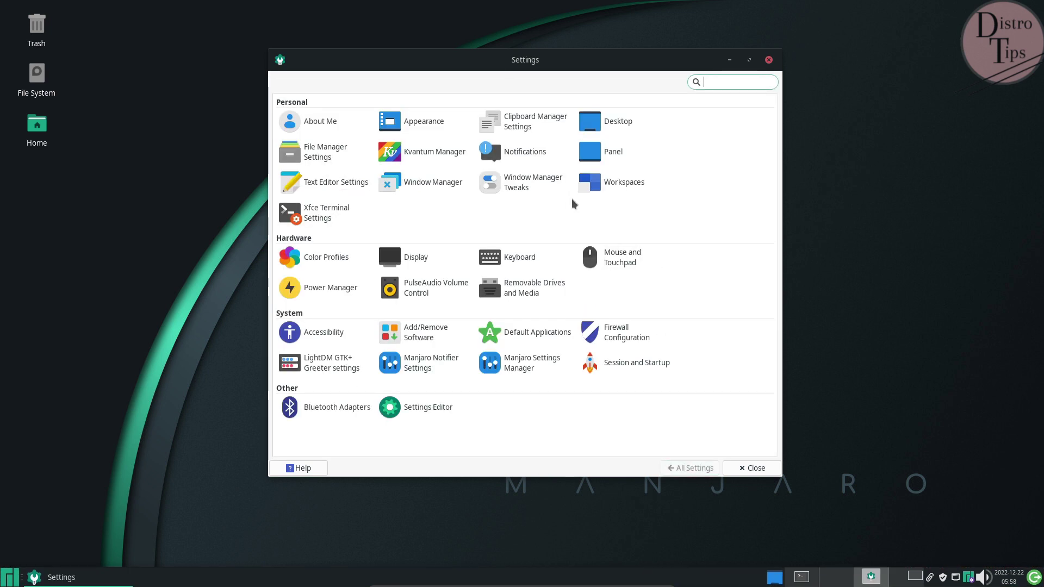
- Open the text editor settings, review the Editor, Window, File and Plugins preferences, and close them
left_click(363, 188)
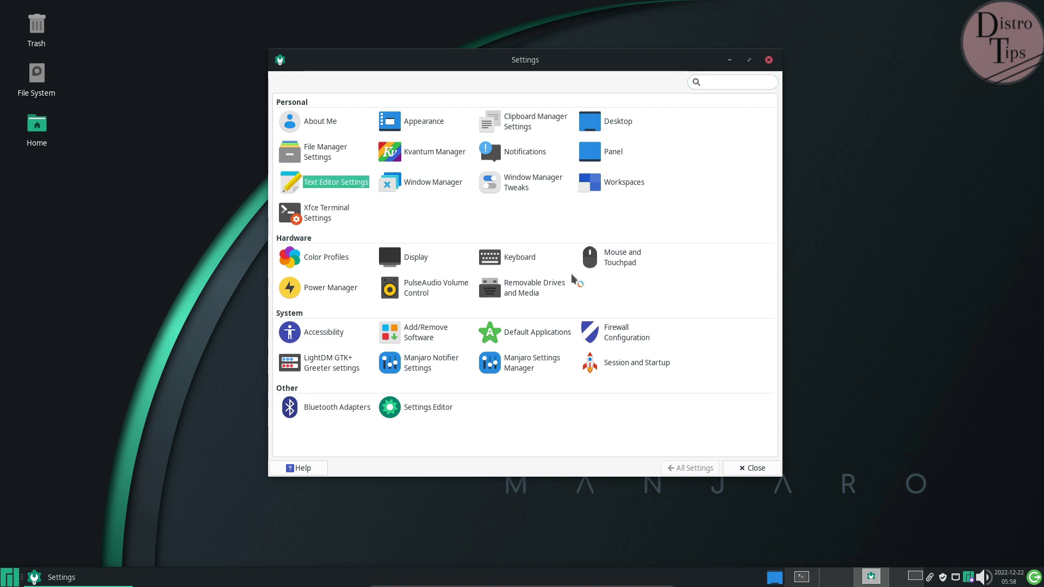
left_click(482, 179)
left_click(525, 180)
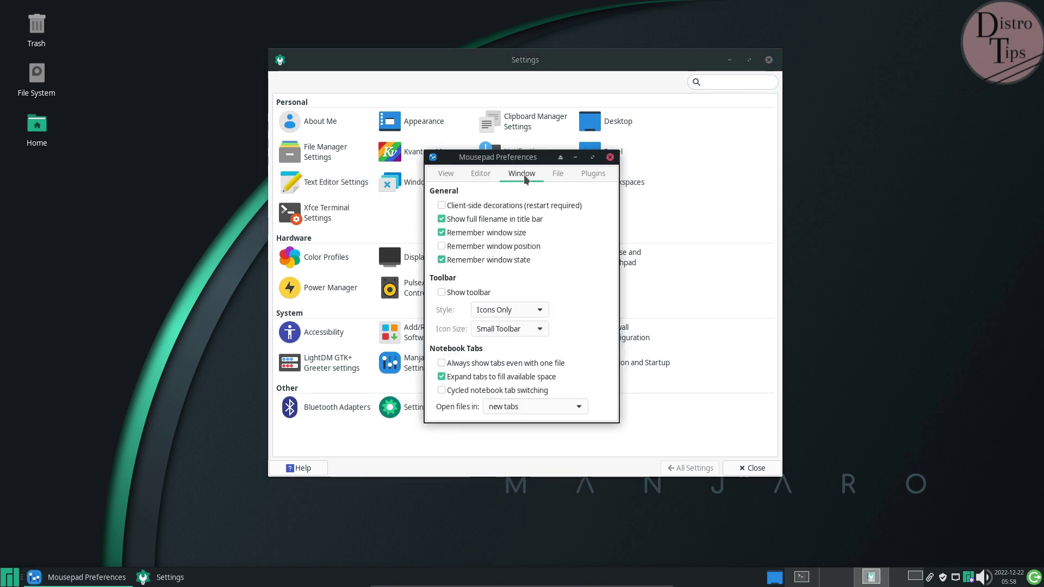
left_click(559, 174)
left_click(595, 175)
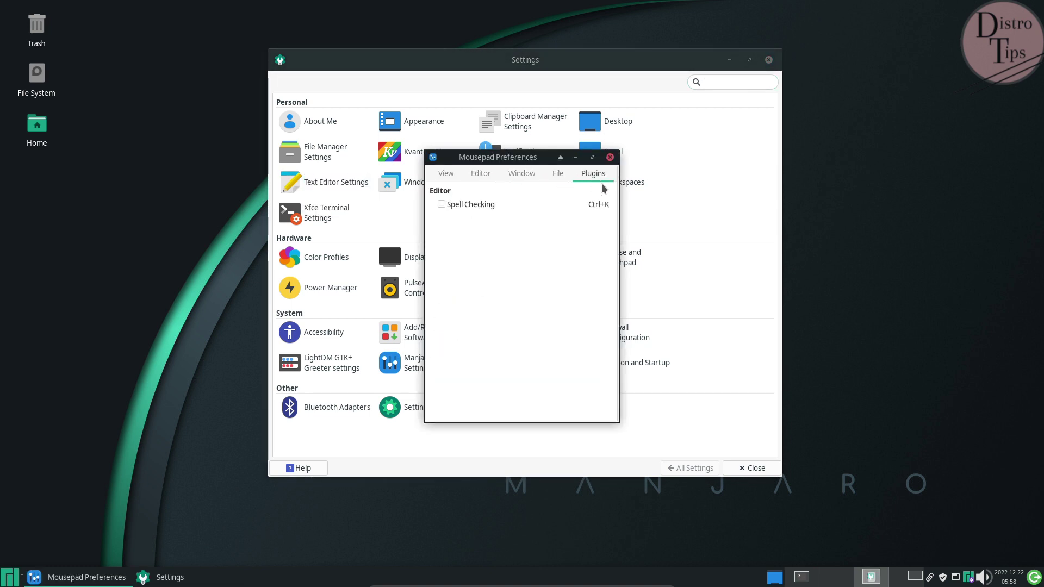
left_click(610, 158)
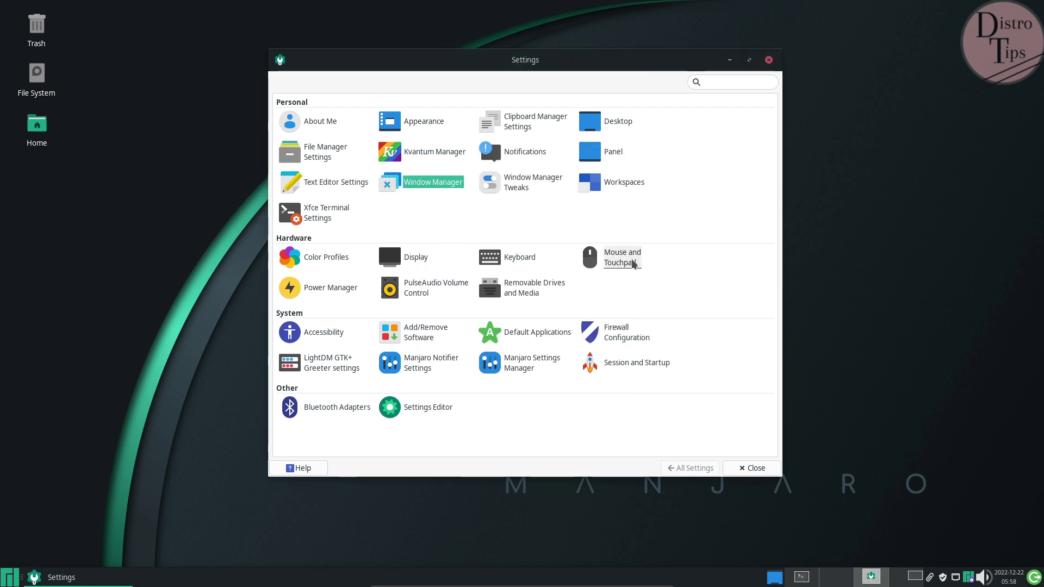
- Open the Window Manager settings, preview the Matcha-light-azul theme, and set the theme to Matcha-sea
left_click(424, 182)
scroll(393, 276, "up", 5)
scroll(393, 275, "down", 5)
left_click(339, 236)
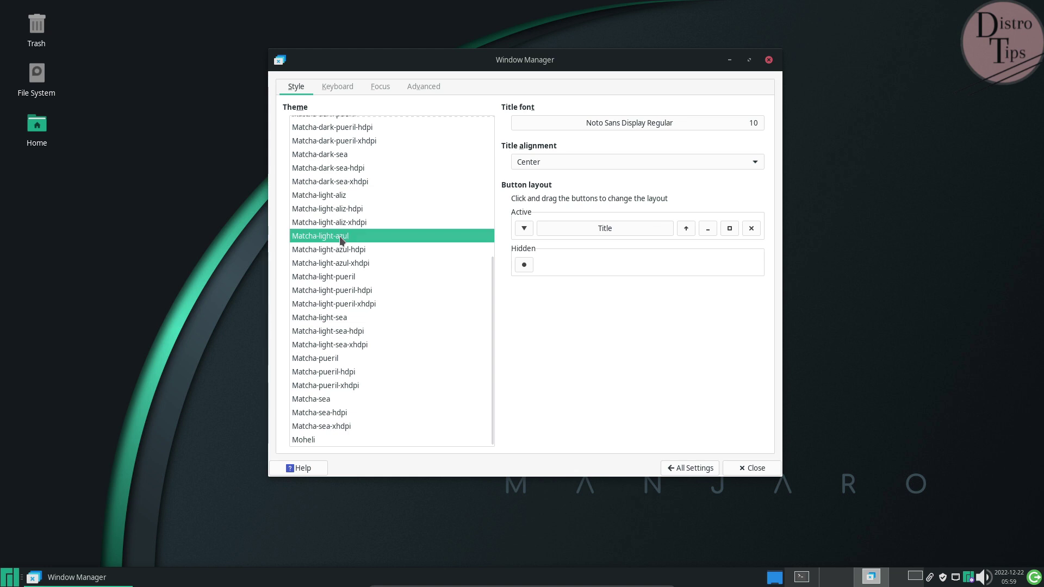
left_click(317, 402)
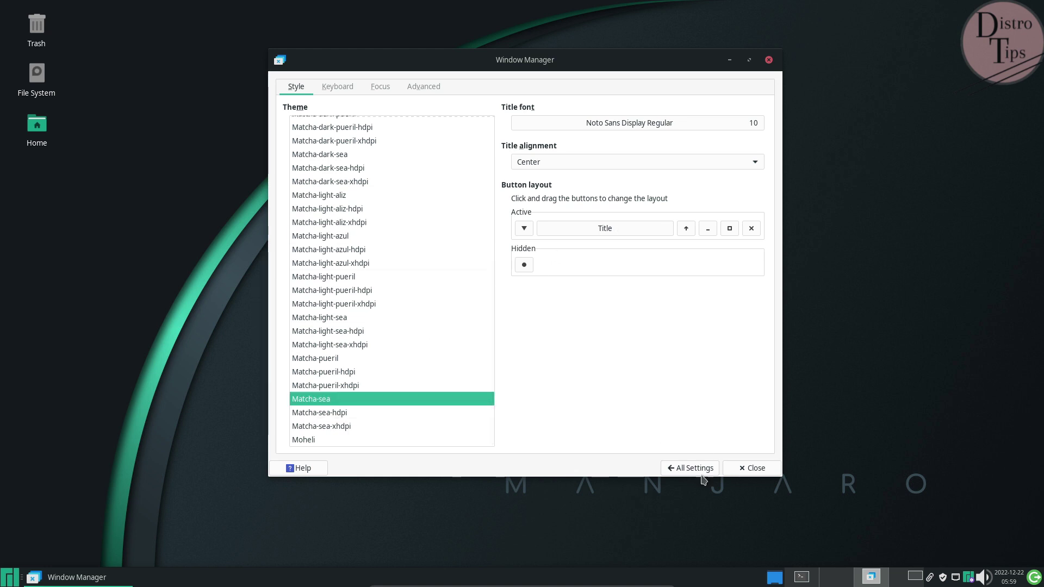
- Review the Window Manager's Keyboard, Focus, Advanced and Style settings, and return to the settings overview
left_click(337, 86)
left_click(379, 87)
left_click(424, 86)
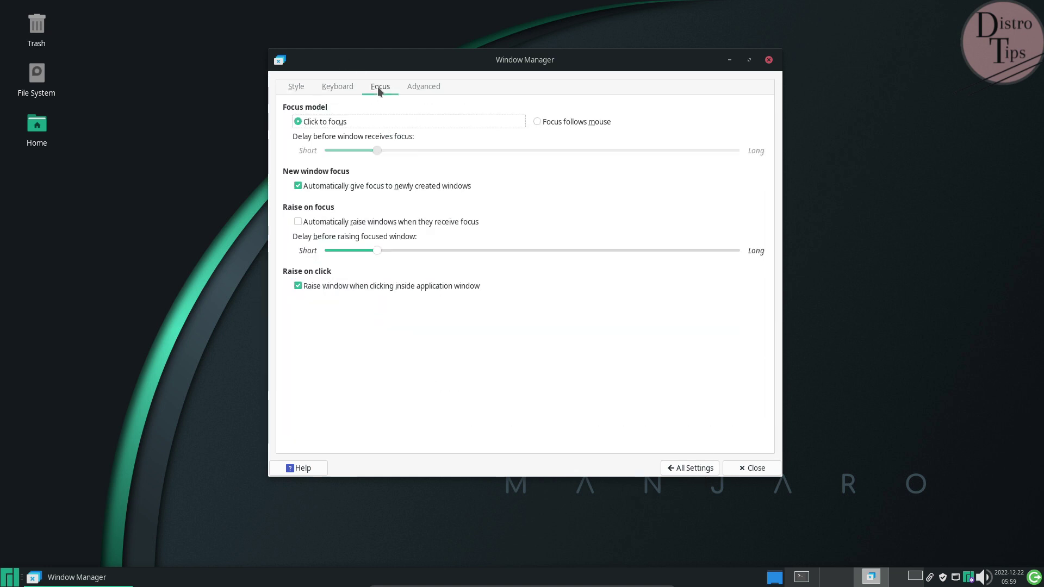
left_click(294, 88)
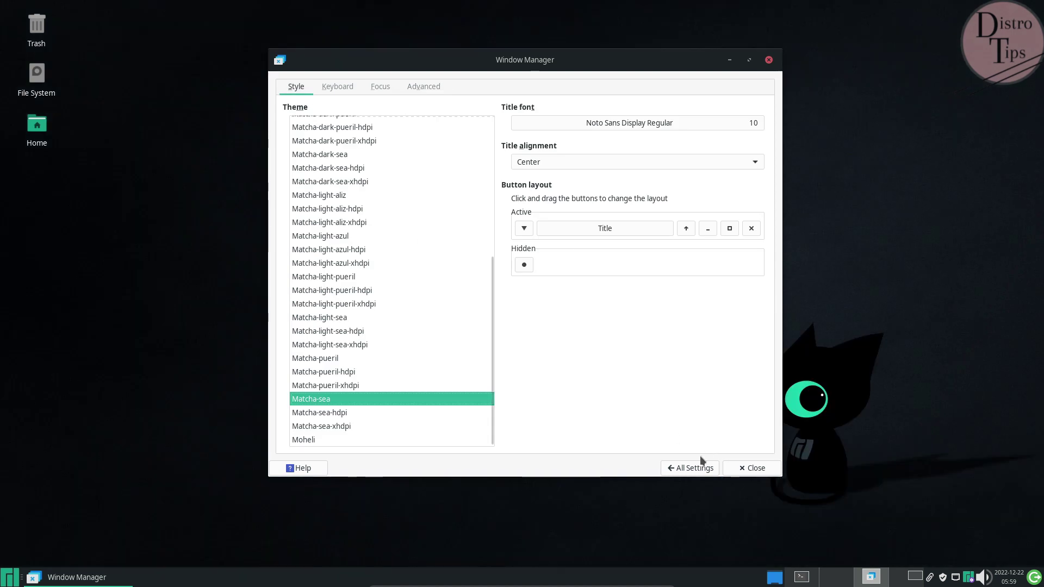
left_click(691, 468)
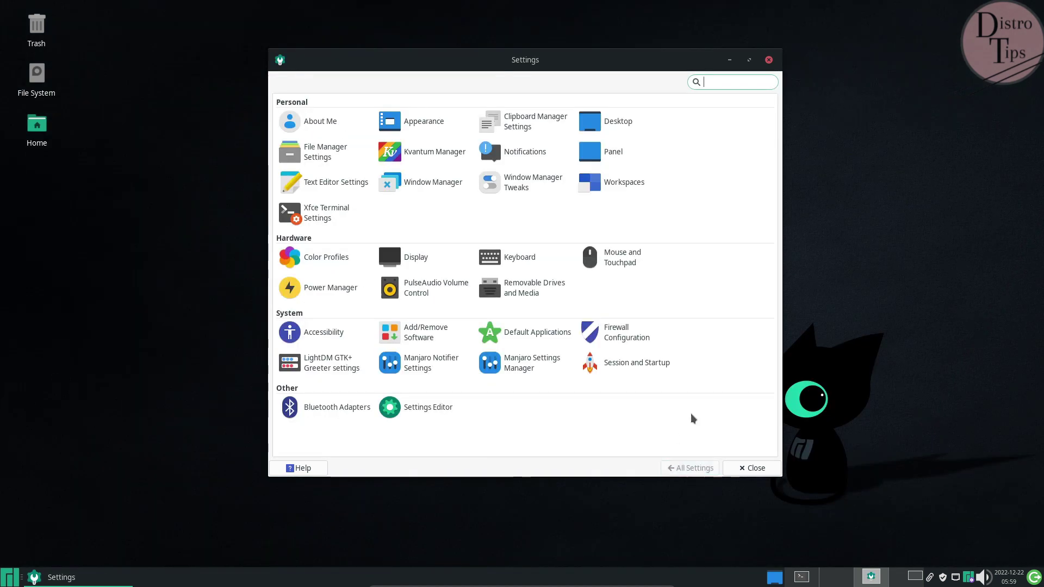
- Review the Focus, Accessibility, Workspaces, Placement and Compositor options in Window Manager Tweaks, and return to the settings overview
left_click(844, 581)
left_click(871, 577)
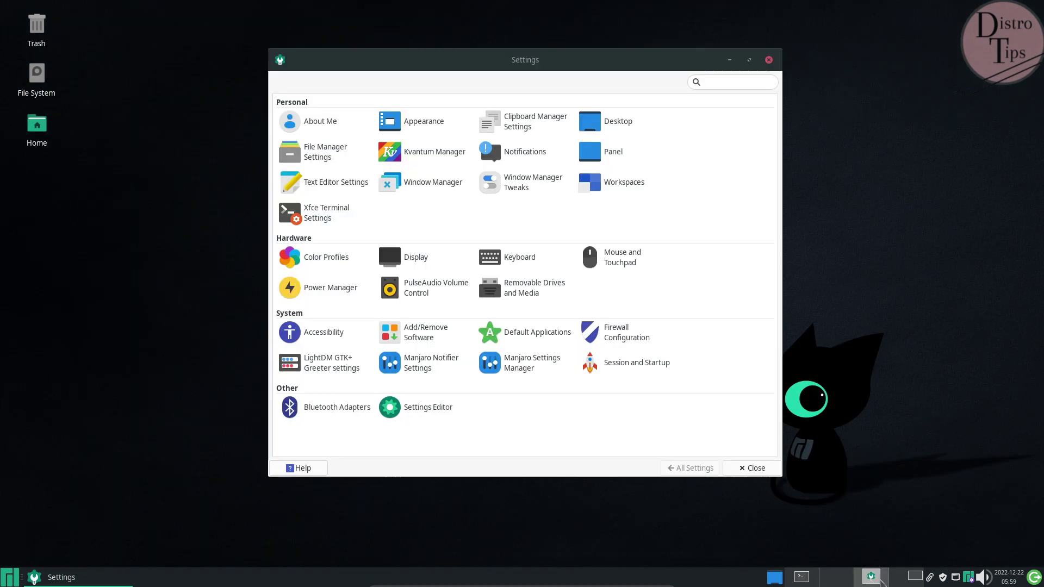
left_click(532, 185)
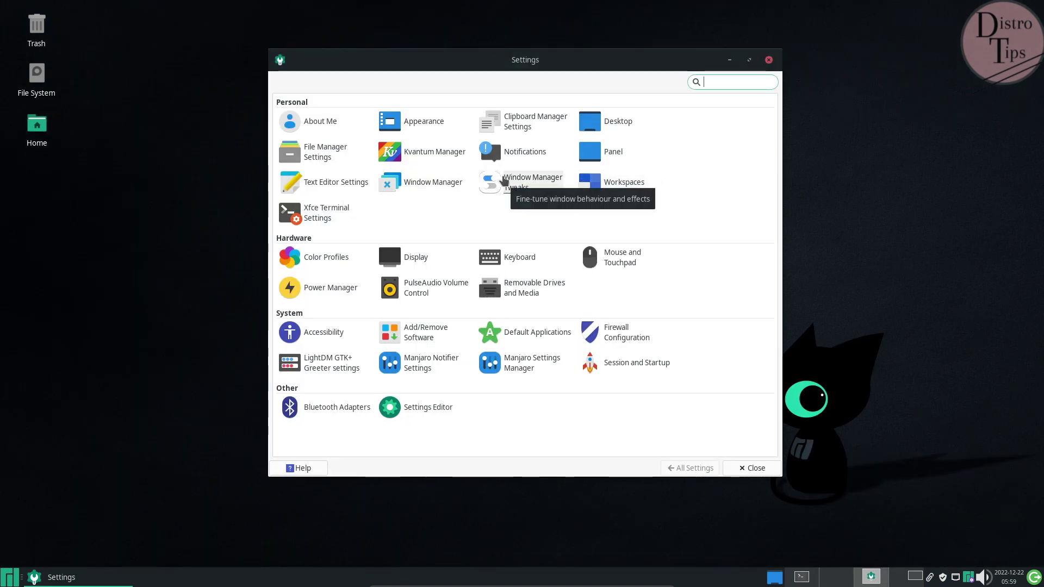
left_click(339, 84)
left_click(386, 88)
left_click(462, 88)
left_click(498, 88)
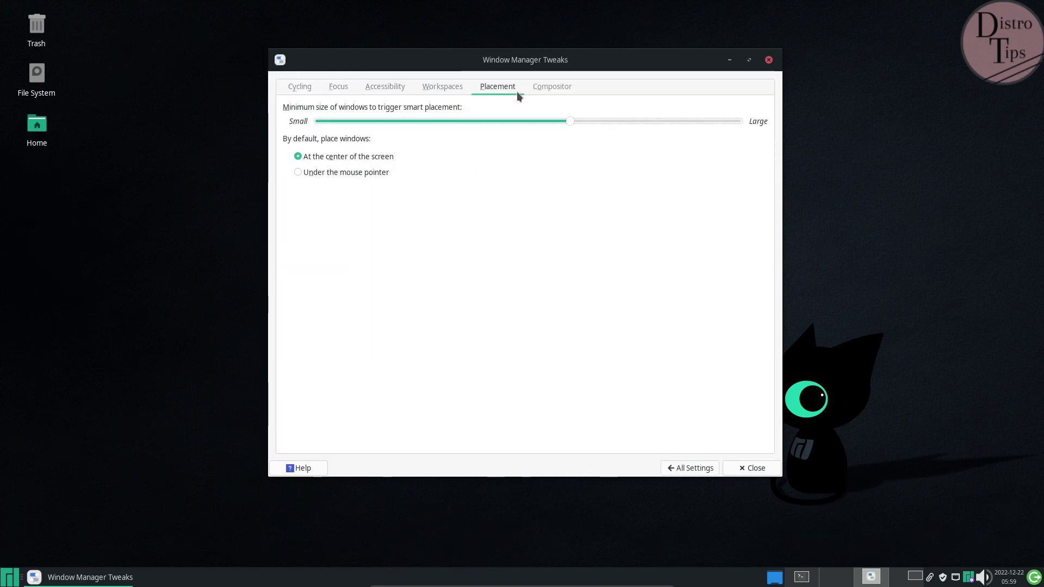
left_click(563, 89)
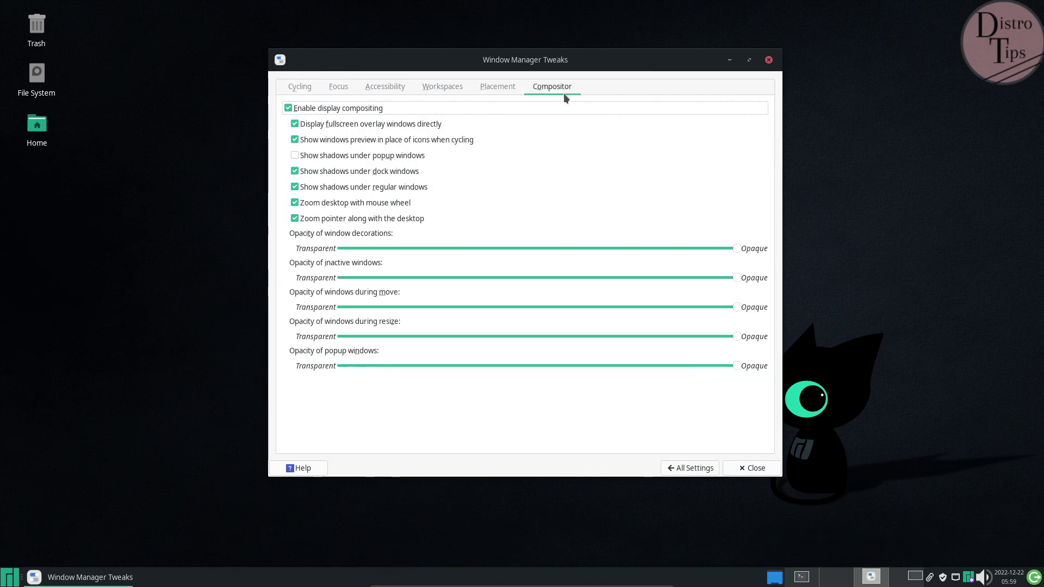
left_click(703, 470)
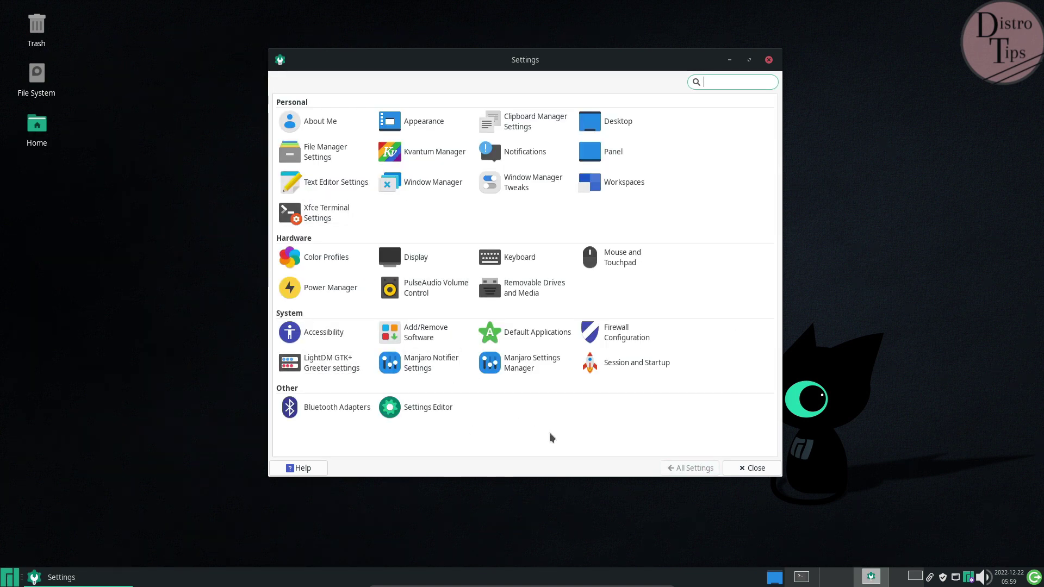
- Open Firewall Configuration with the account password, enable the firewall, and set the incoming policy to Allow
left_click(614, 333)
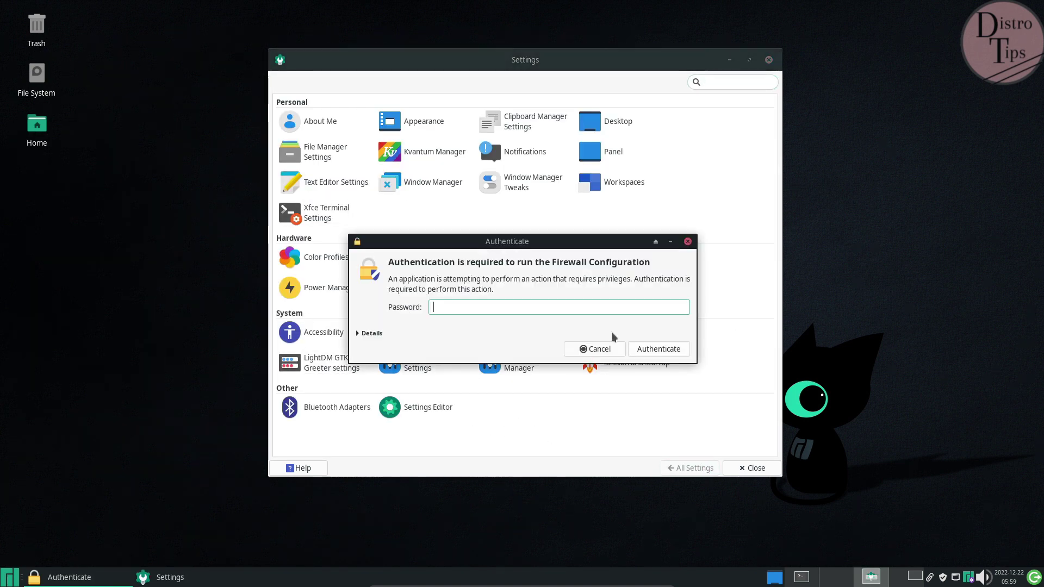
key("Escape")
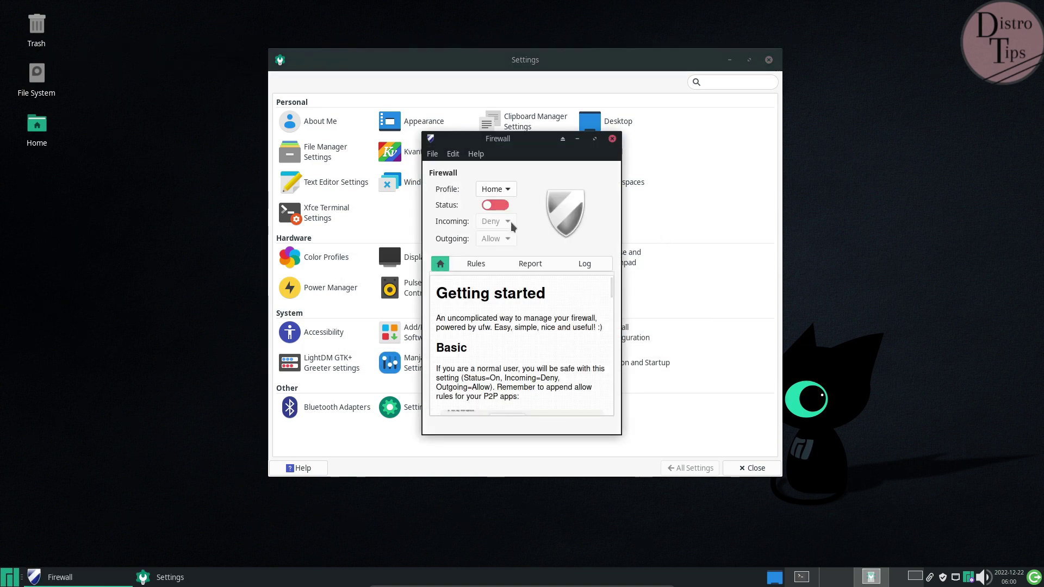
left_click(495, 205)
left_click(496, 222)
left_click(492, 222)
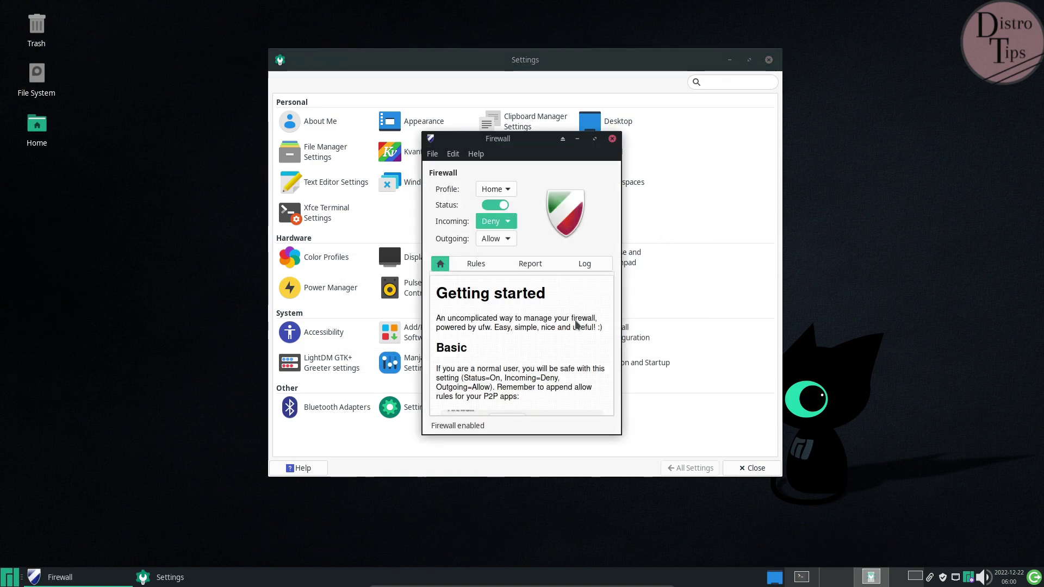
- Review the firewall's Rules, Report and Log pages
left_click(478, 256)
left_click(475, 264)
left_click(530, 264)
left_click(585, 264)
- Examine the firewall's version, description, copyright, credits and license information, and close the About dialog
left_click(477, 155)
left_click(486, 172)
triple_click(484, 287)
triple_click(506, 305)
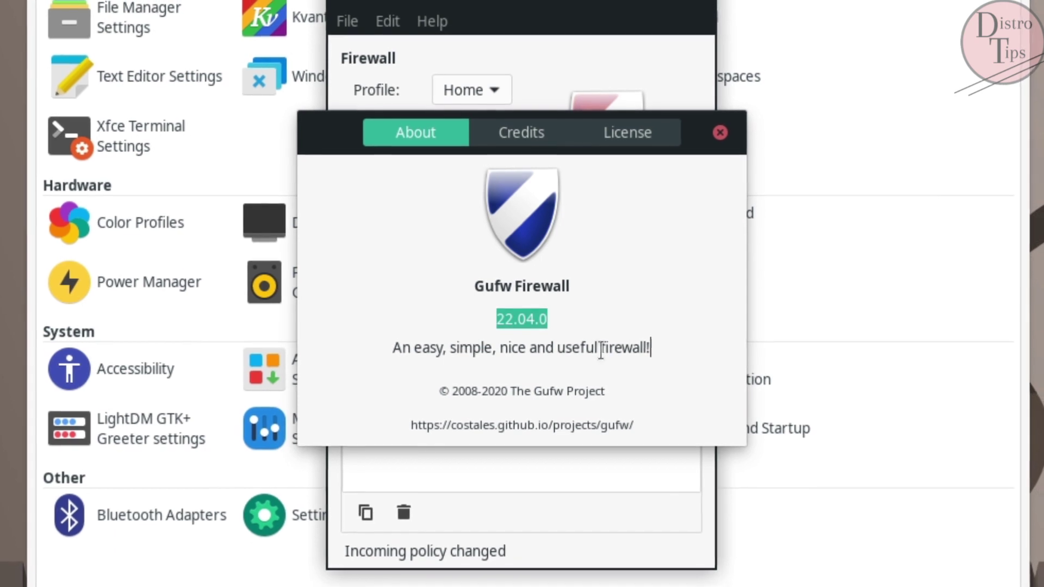
left_click_drag(655, 344, 365, 348)
left_click_drag(416, 392, 698, 413)
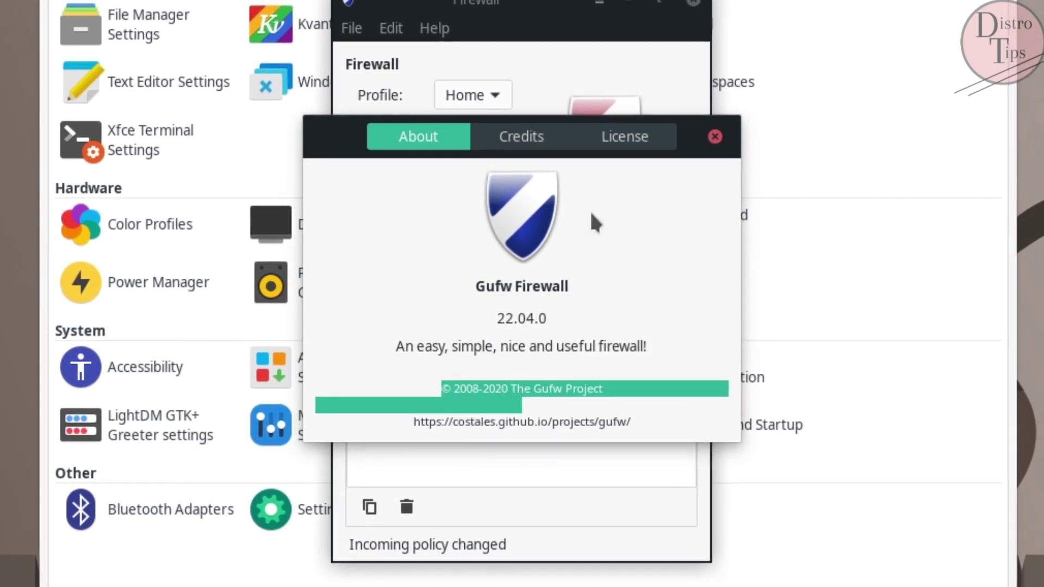
left_click(521, 135)
left_click(764, 134)
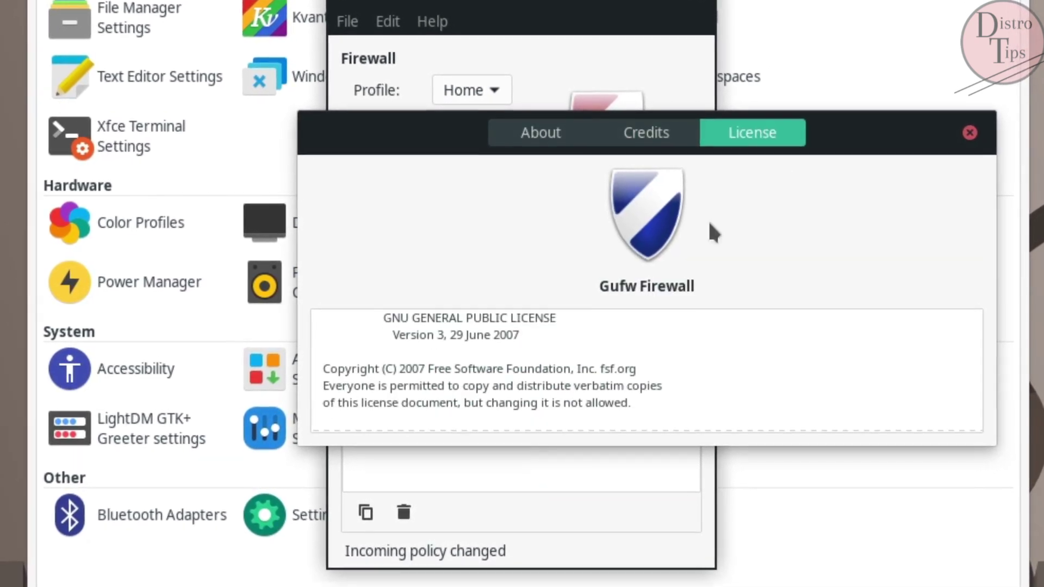
left_click(544, 133)
double_click(715, 325)
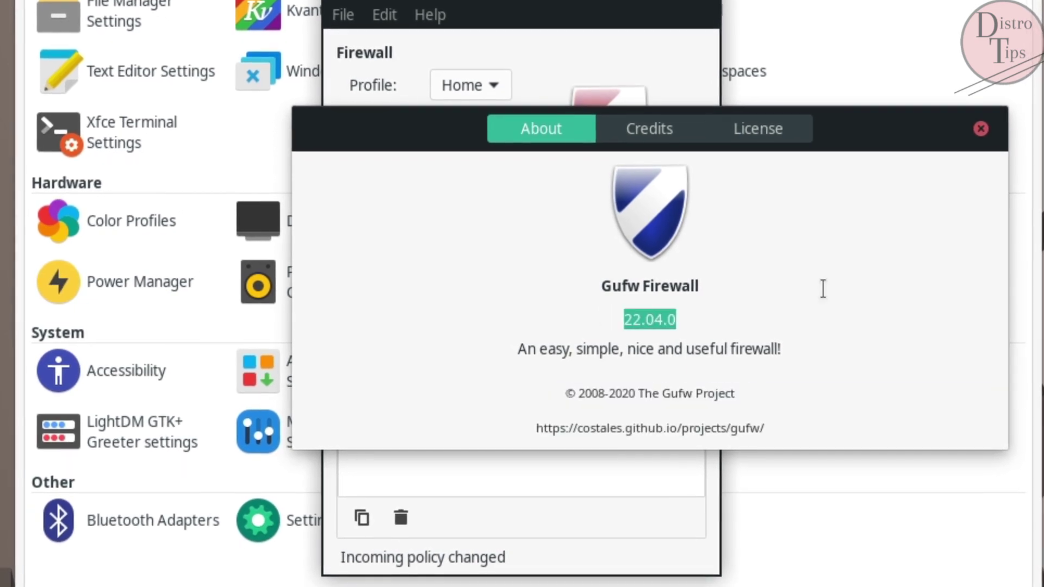
key("Escape")
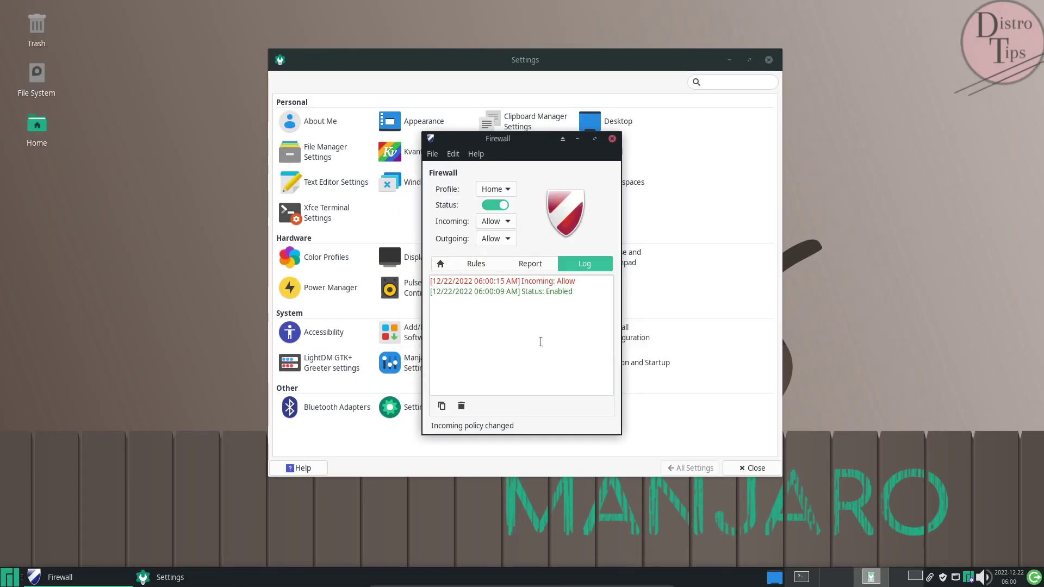
- Review the firewall's Report and Getting started pages, and look through its Edit options
left_click(517, 265)
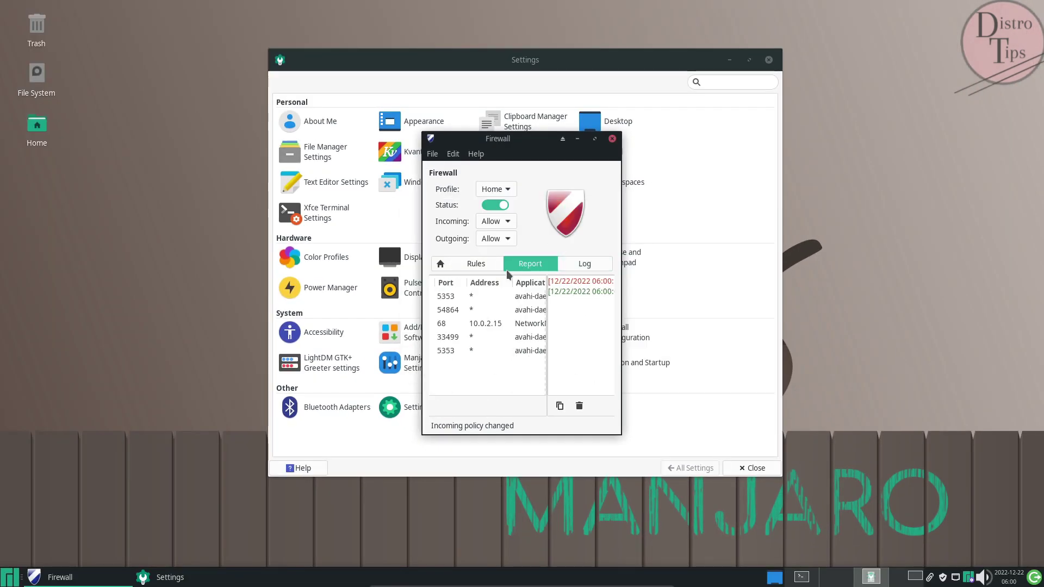
left_click(441, 264)
left_click(454, 154)
left_click(478, 193)
left_click(526, 216)
left_click(569, 225)
left_click(593, 182)
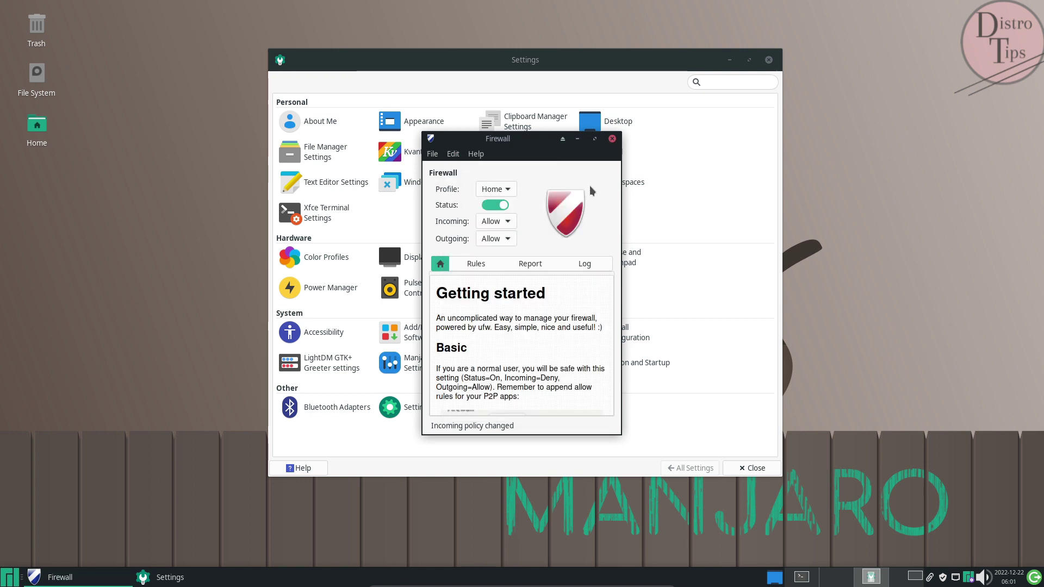
- Check the firewall's profile import and export options, and quit the firewall program
left_click(431, 155)
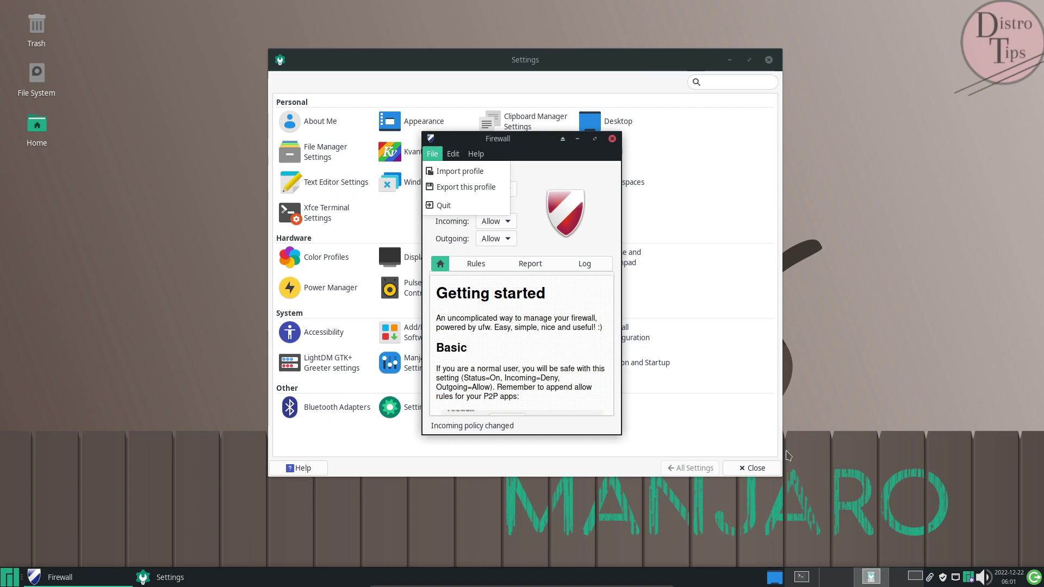
left_click(881, 579)
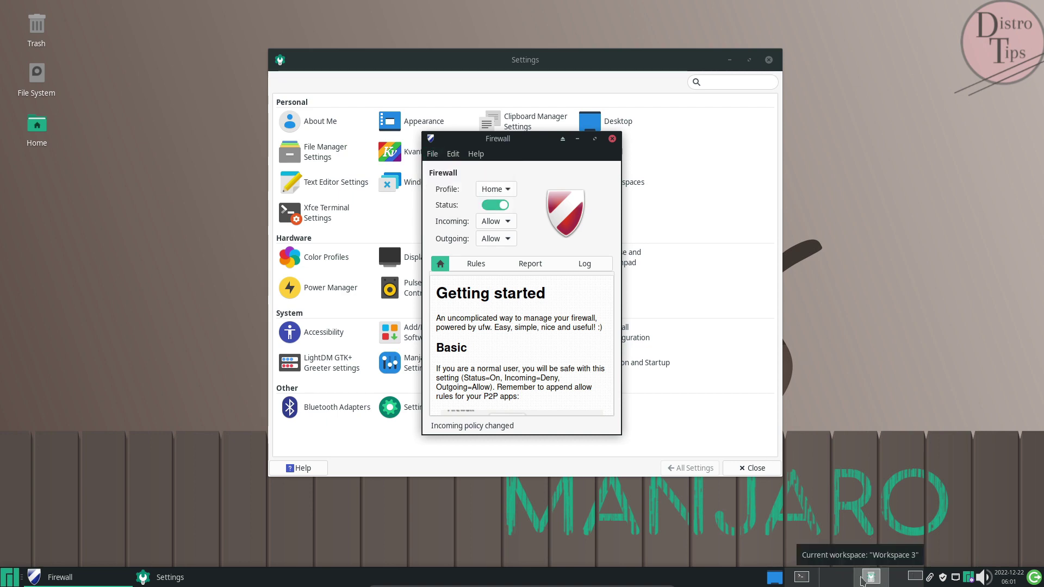
key("ctrl+q")
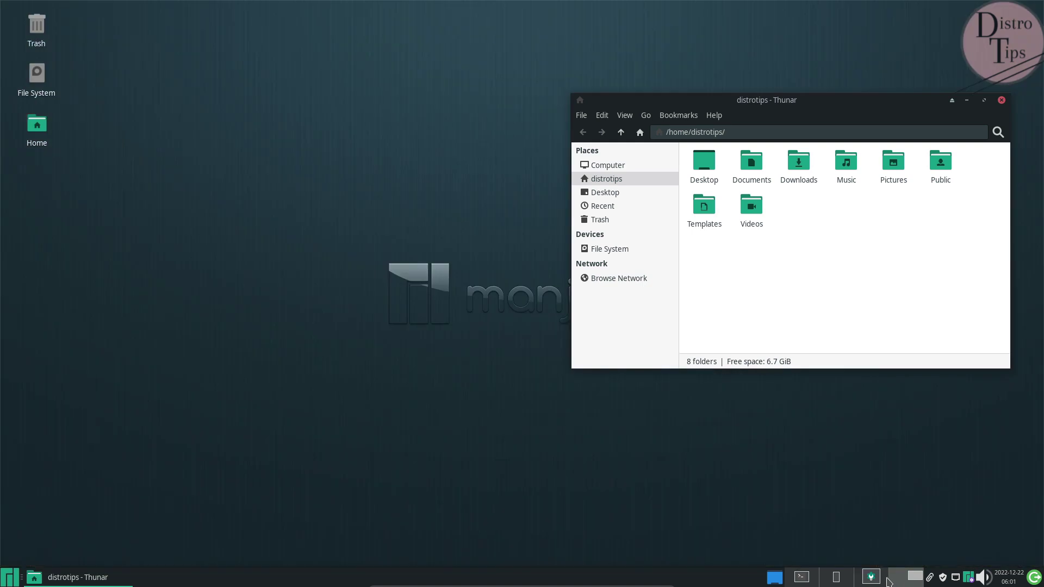
- Close the window left open on Workspace 2 and return to Workspace 3
left_click(875, 579)
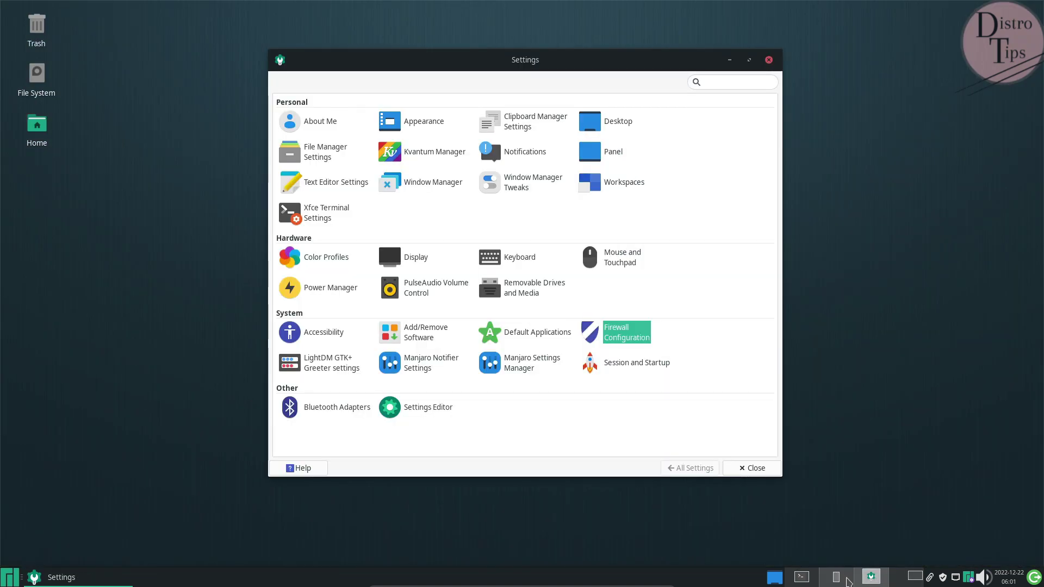
left_click(837, 578)
left_click(611, 139)
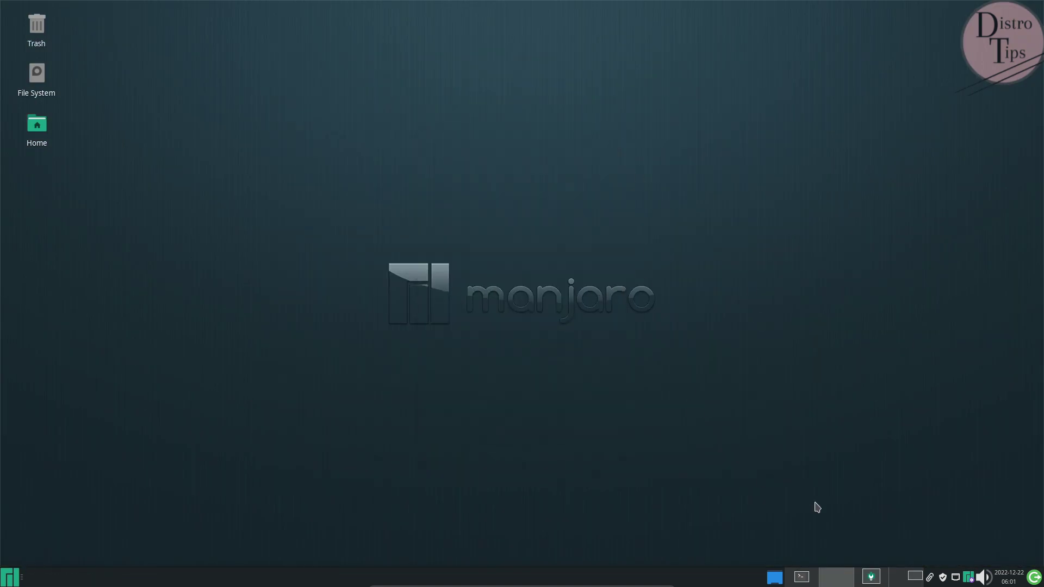
left_click(870, 579)
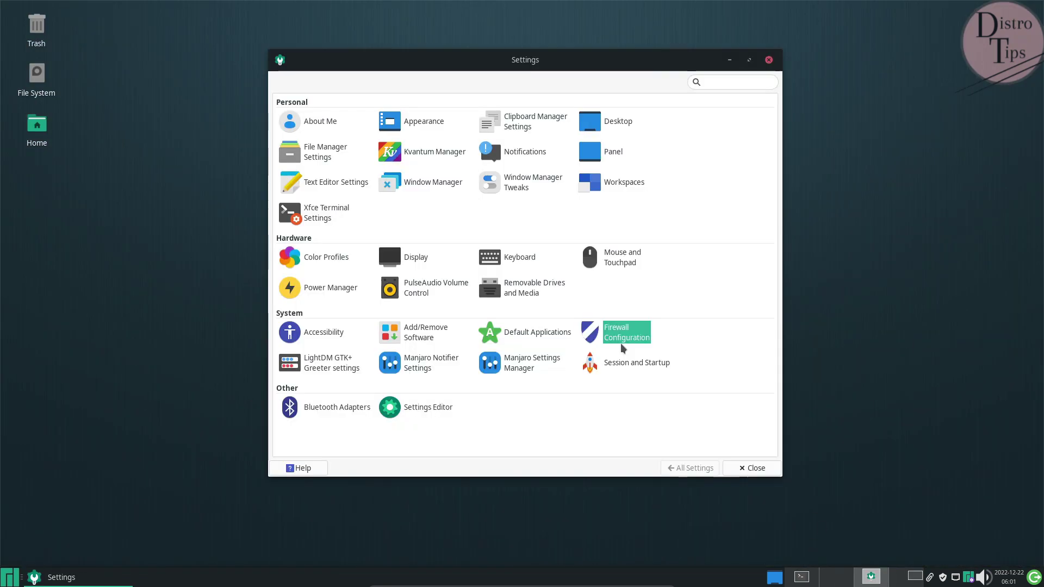
- Open Manjaro Settings Manager and enlarge its window until the System and Hardware sections both fit
left_click(518, 358)
left_click(598, 290)
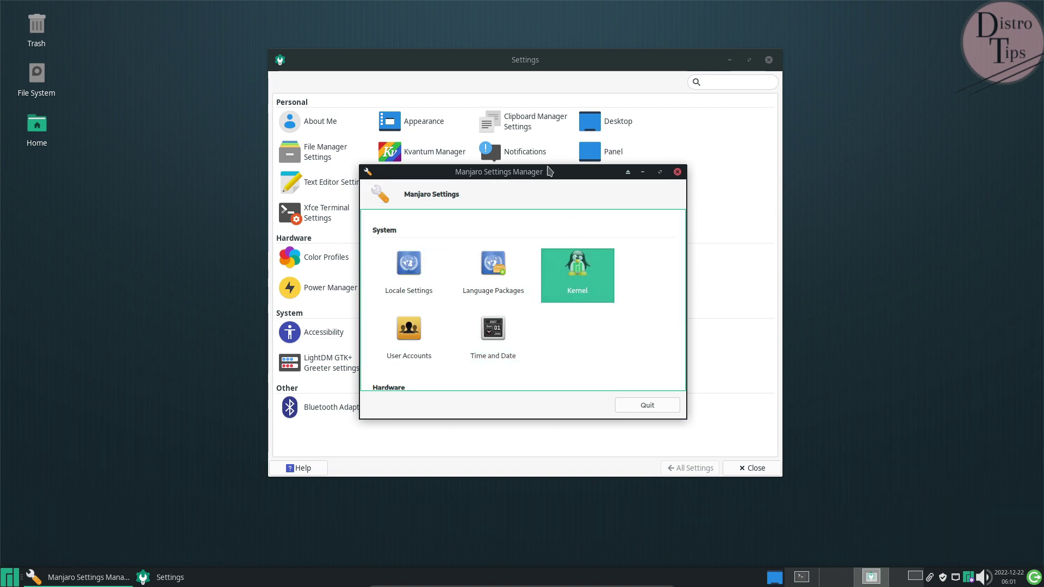
left_click_drag(545, 168, 544, 87)
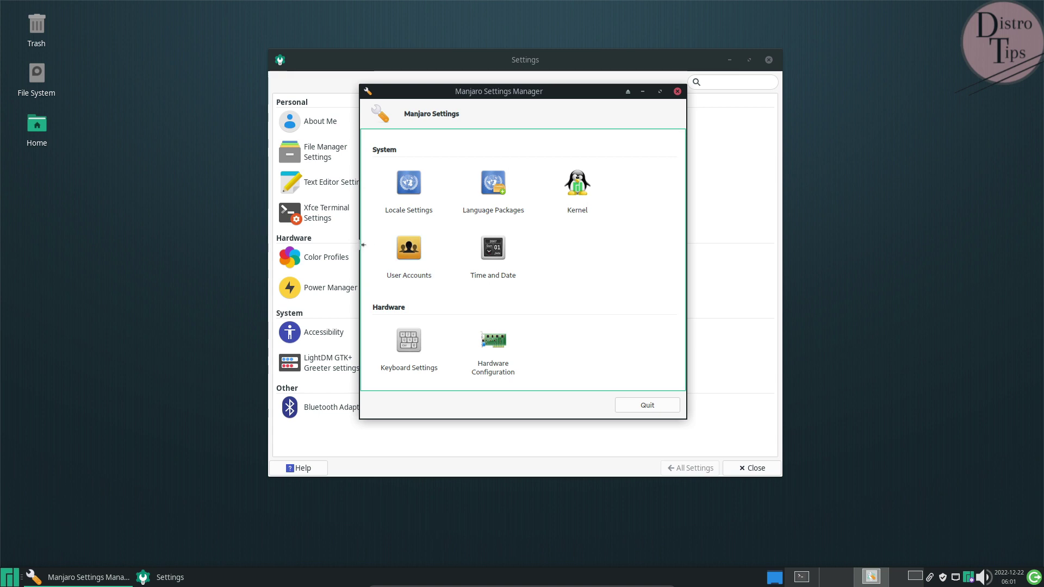
left_click_drag(361, 245, 287, 245)
- Review the Linux kernels offered in Manjaro Settings Manager, and return to its overview
left_click(501, 191)
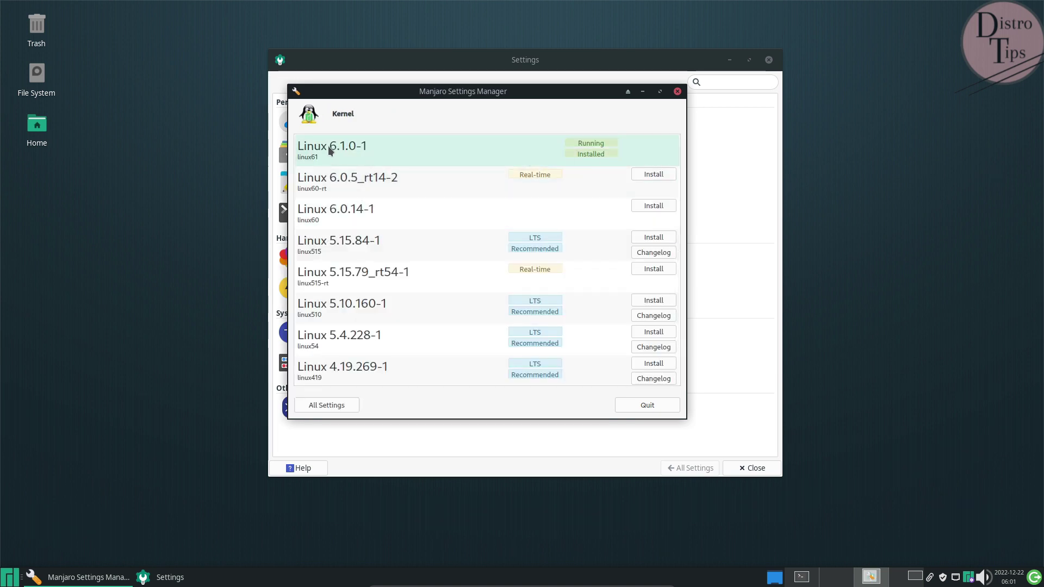
scroll(489, 226, "down", 1)
scroll(429, 261, "up", 1)
left_click(340, 405)
- Review the System Locales and Detailed Settings pages of the Locale Settings, and return to the overview
left_click(352, 189)
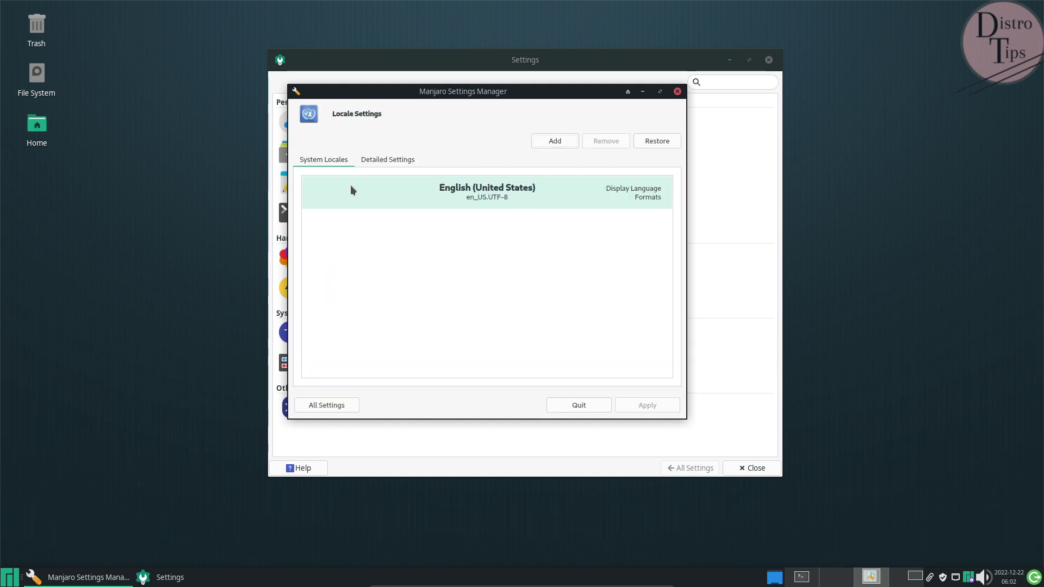
left_click(388, 159)
left_click(335, 161)
left_click(325, 402)
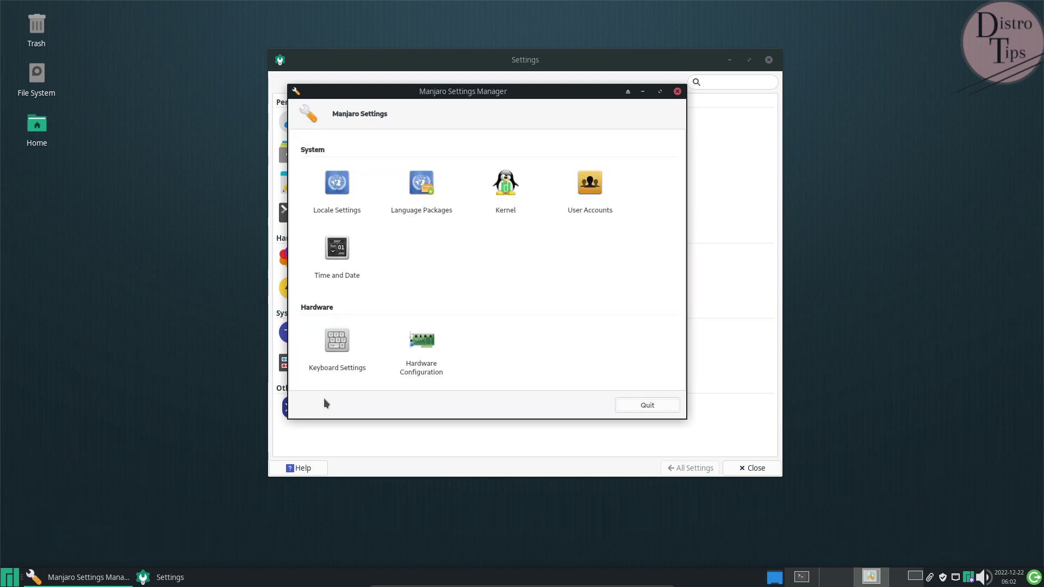
- Review the available and installed language packages, and return to the overview
left_click(420, 190)
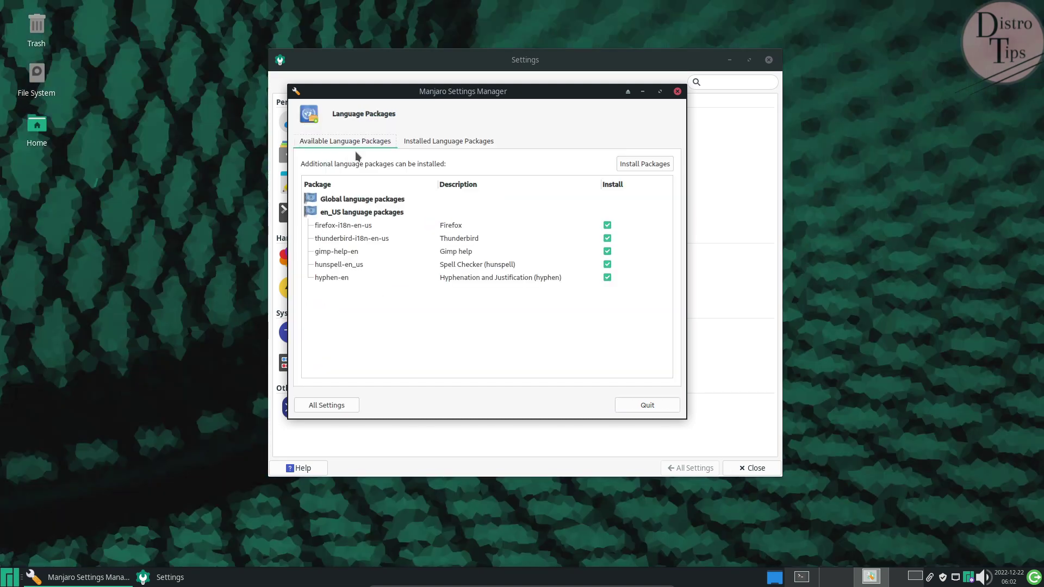
left_click(470, 140)
left_click(326, 405)
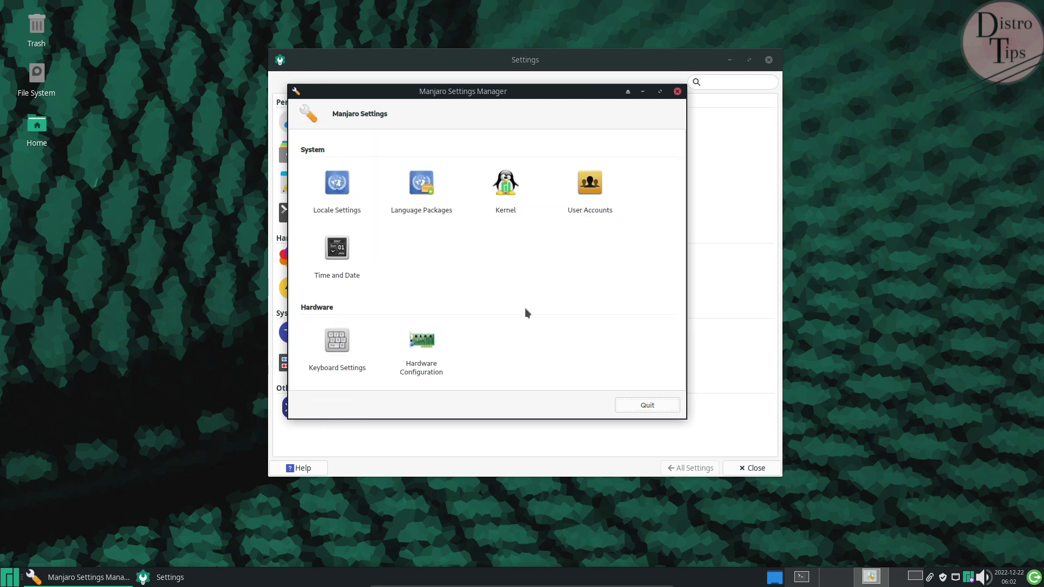
- Set the administrator account's image to 07.png, authenticate with the account password, and return to the Manjaro Settings overview
left_click(590, 179)
left_click(348, 185)
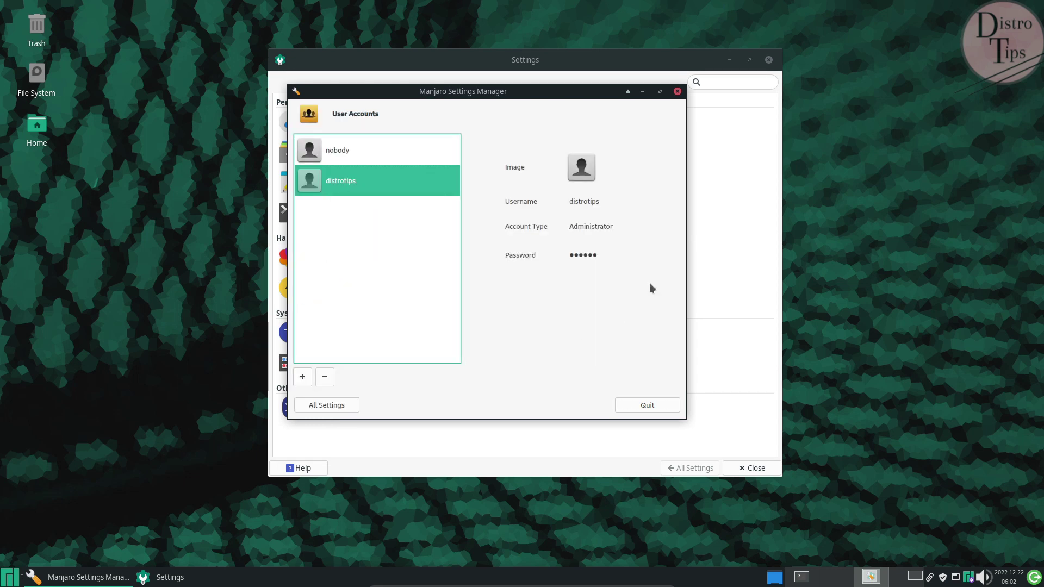
left_click(581, 167)
left_click(449, 243)
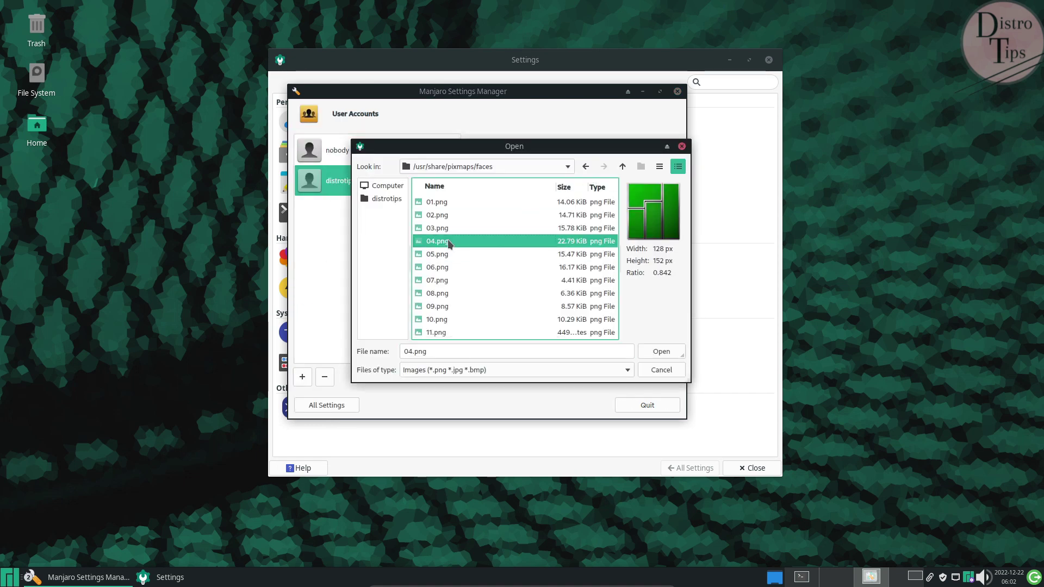
left_click(443, 228)
left_click(445, 282)
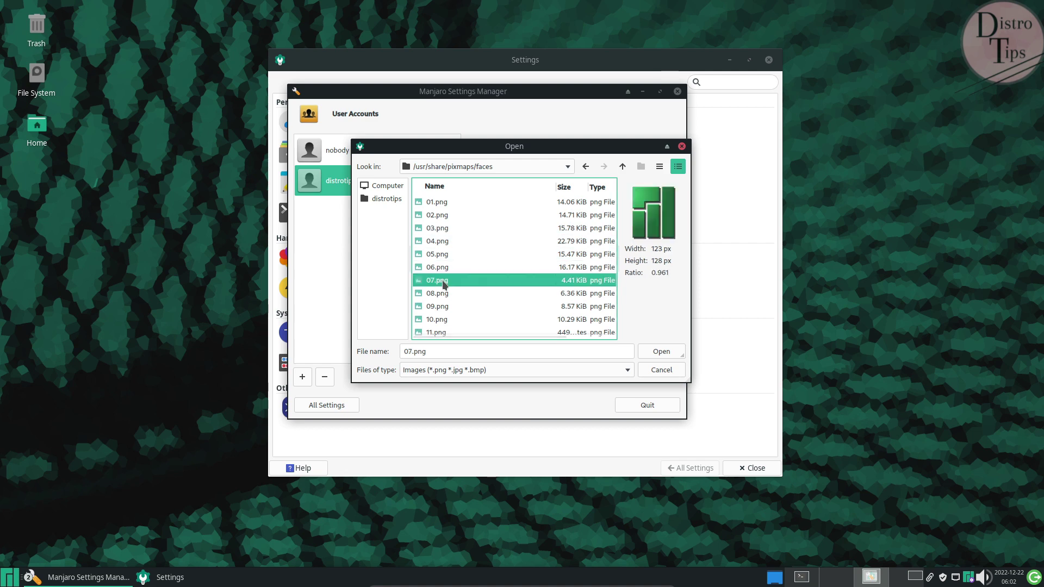
left_click(661, 352)
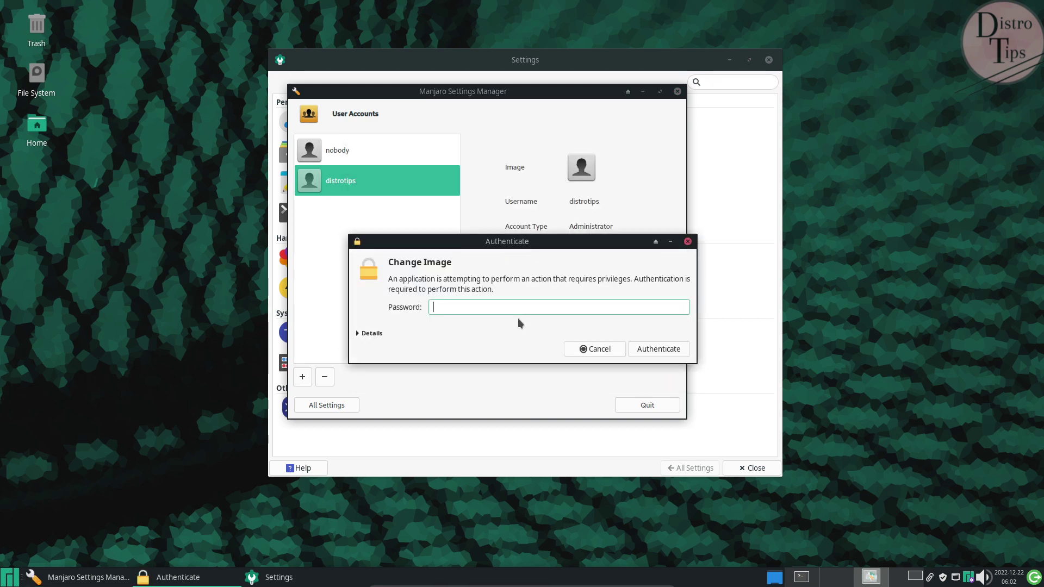
key("Return")
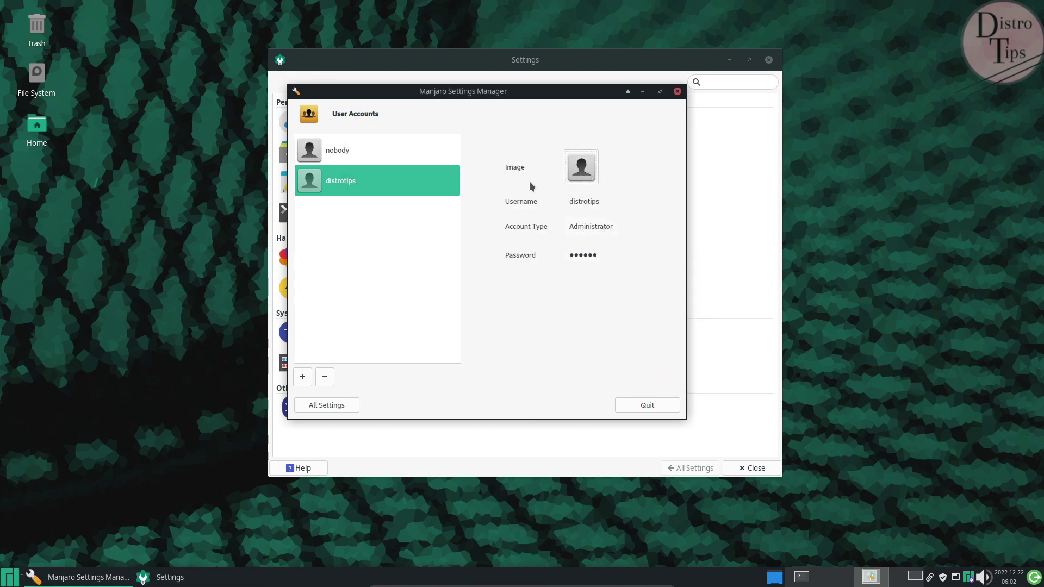
left_click(329, 403)
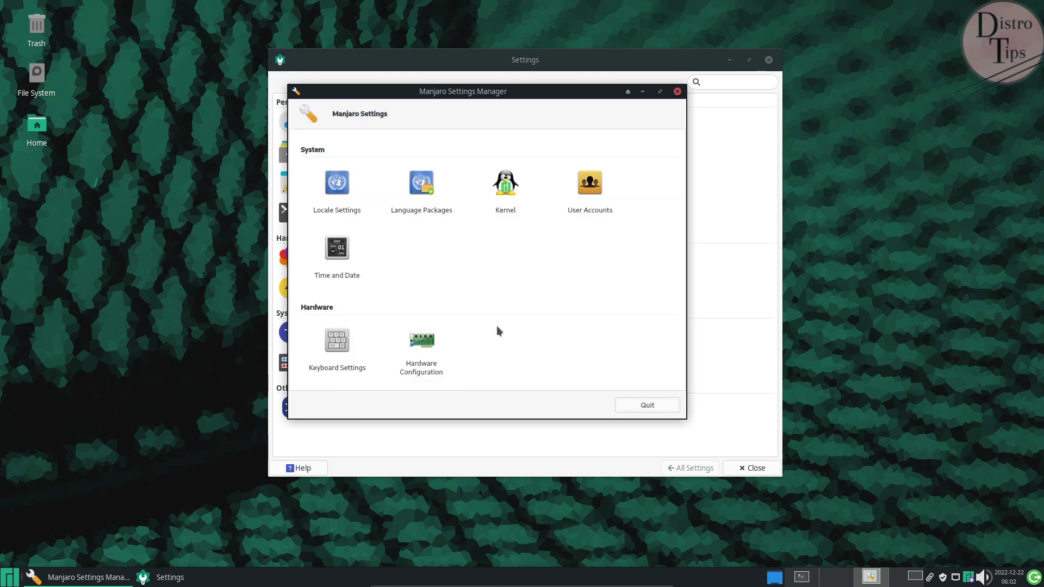
- Review the Time and Date, Keyboard Settings and Hardware Configuration pages, and quit Manjaro Settings Manager
left_click(344, 271)
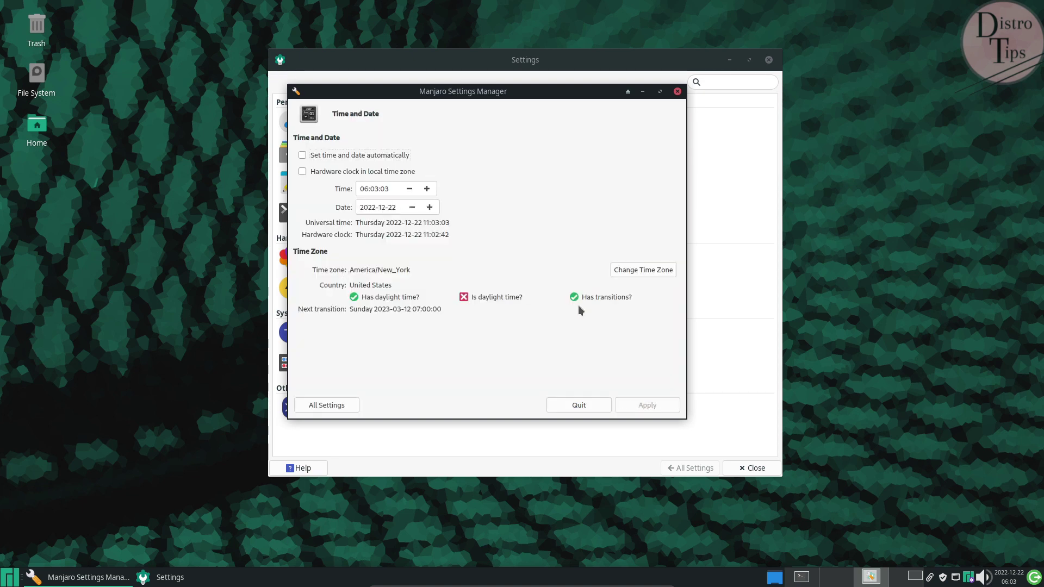
left_click(336, 404)
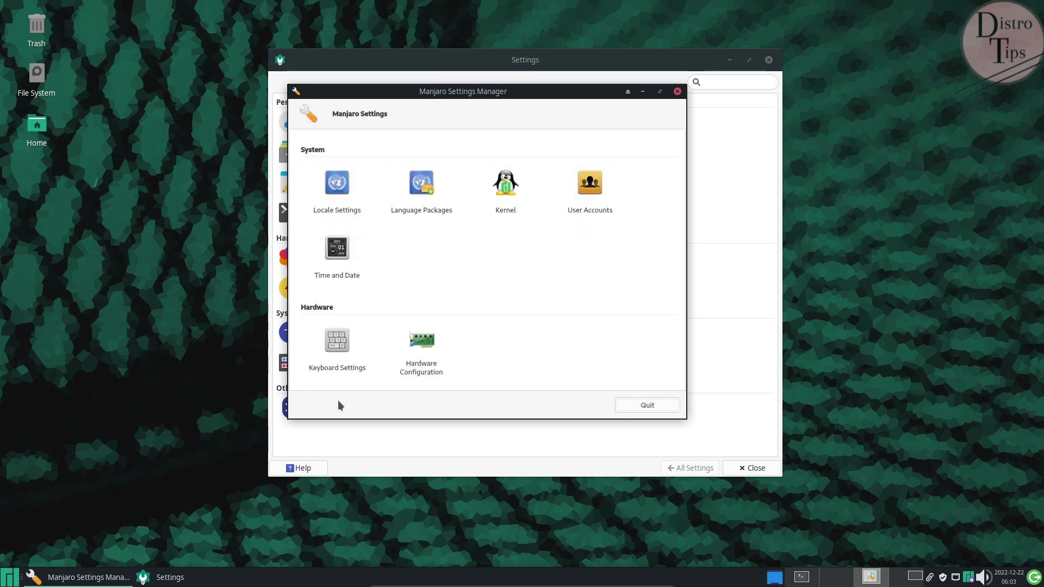
left_click(338, 343)
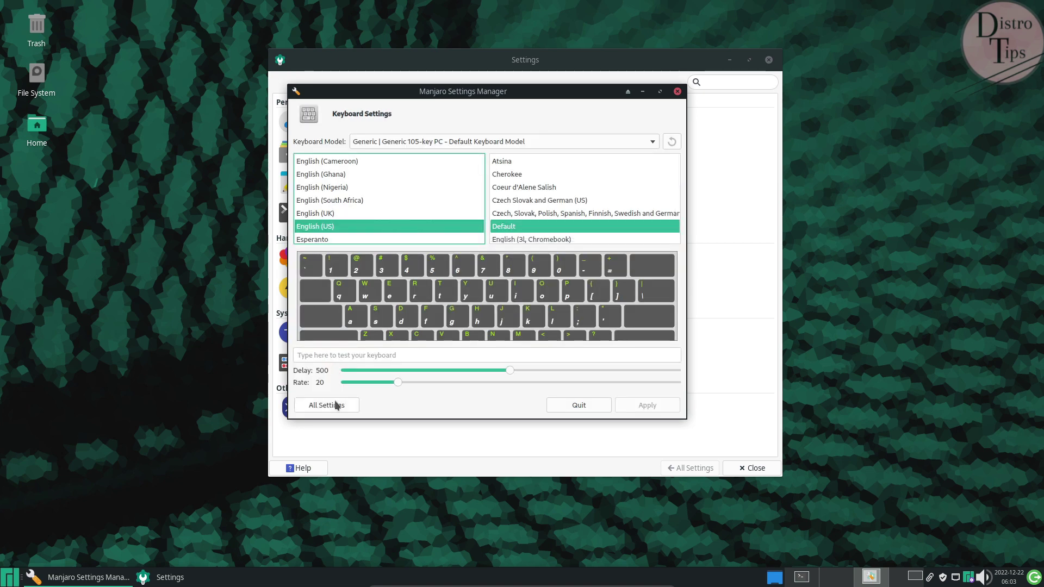
left_click(336, 405)
left_click(422, 359)
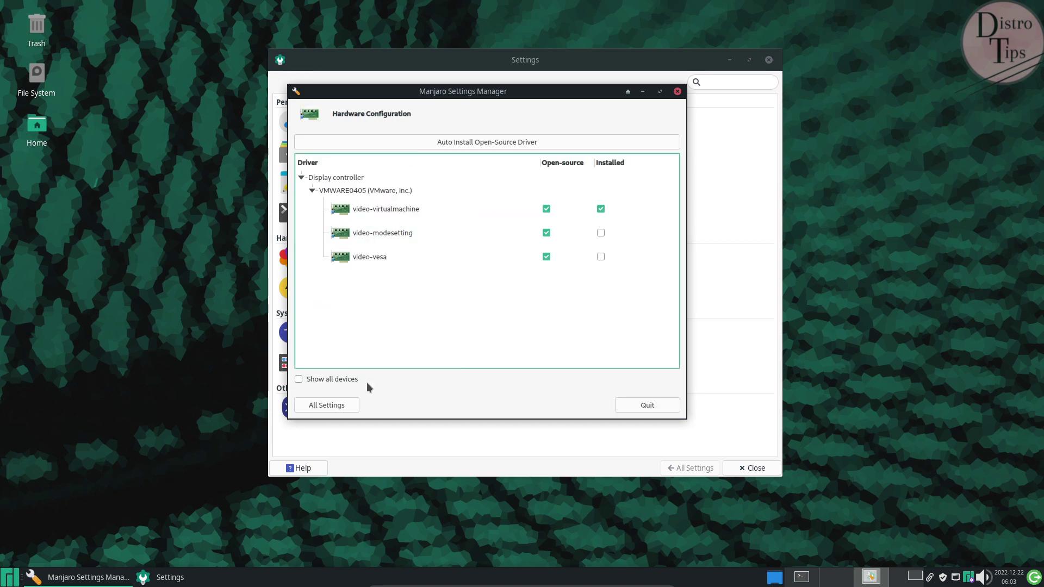
left_click(351, 406)
left_click(667, 408)
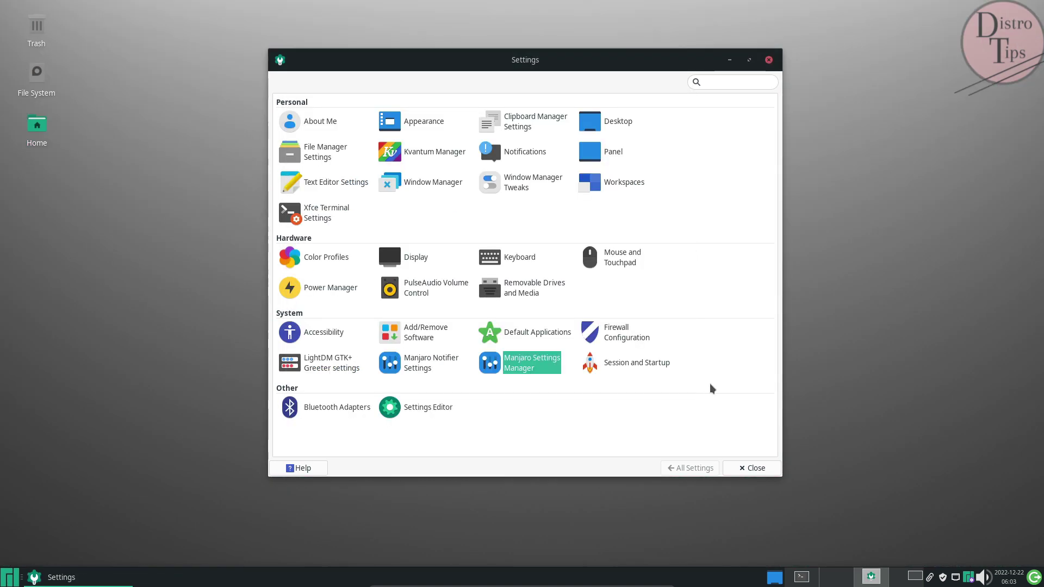
- Glance at the neighbouring workspace, and open Add/Remove Software briefly from the Settings window before closing it
left_click(835, 579)
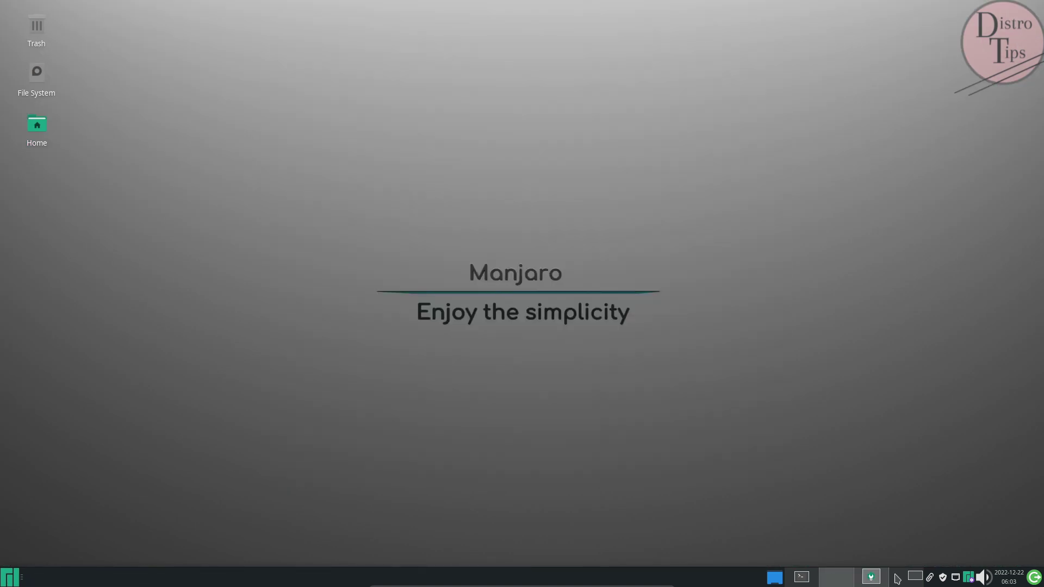
left_click(870, 577)
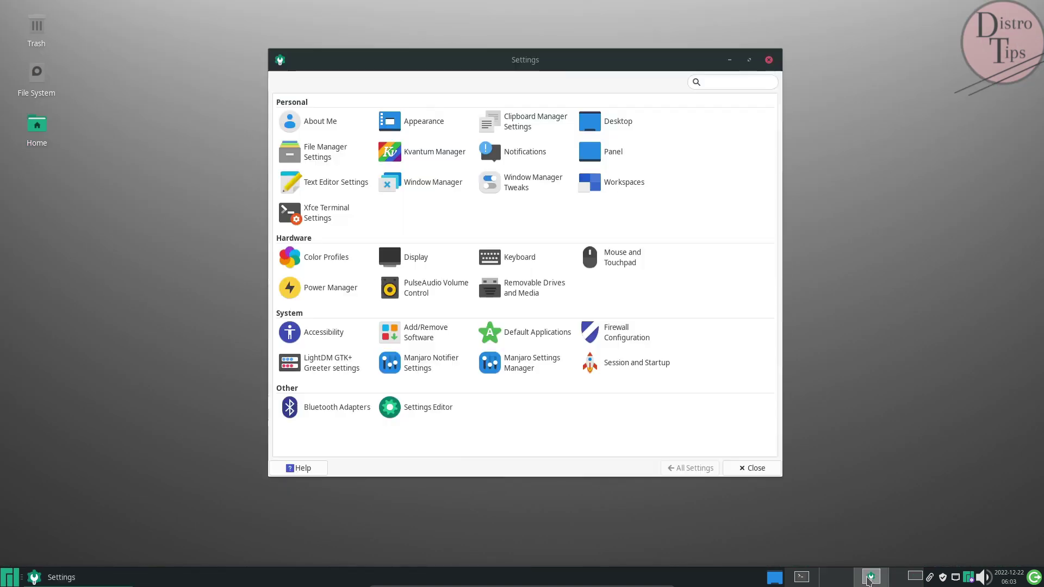
left_click(433, 333)
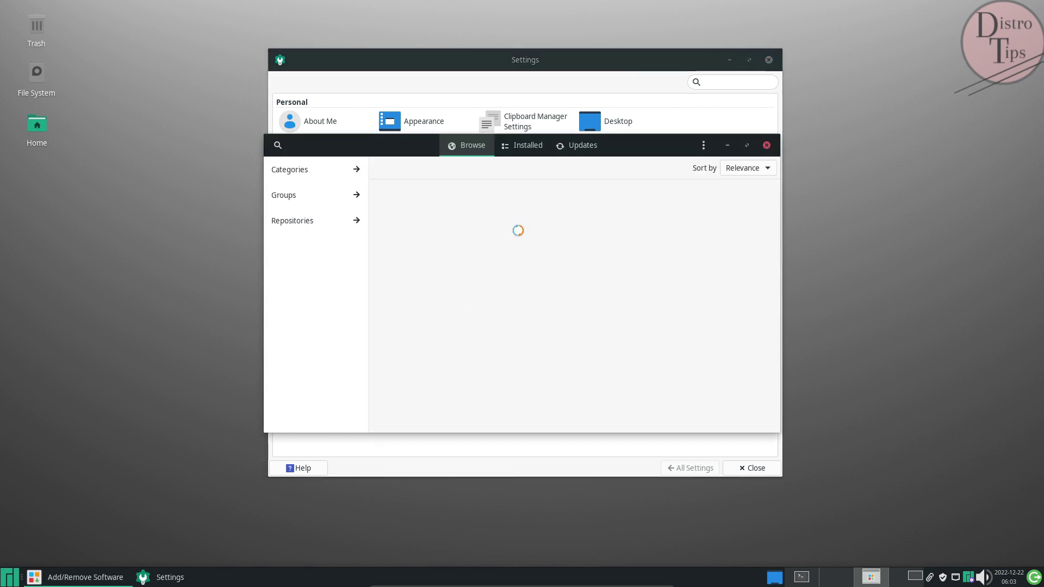
left_click(767, 145)
- Open the LightDM GTK+ Greeter settings with the account password, review the Panel, Window position and Misc. pages, and return to all settings
left_click(327, 361)
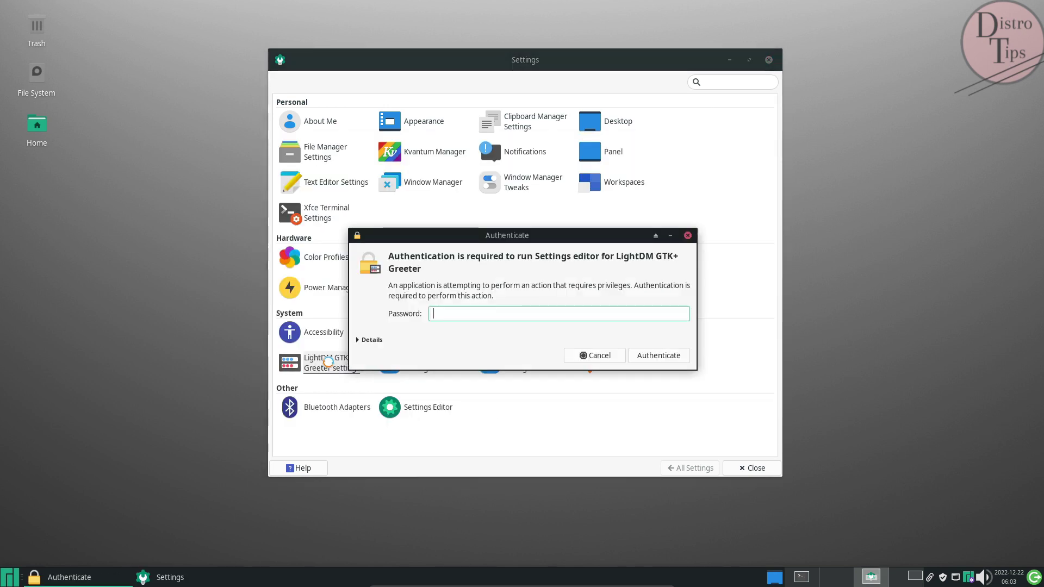
type("1")
key("Return")
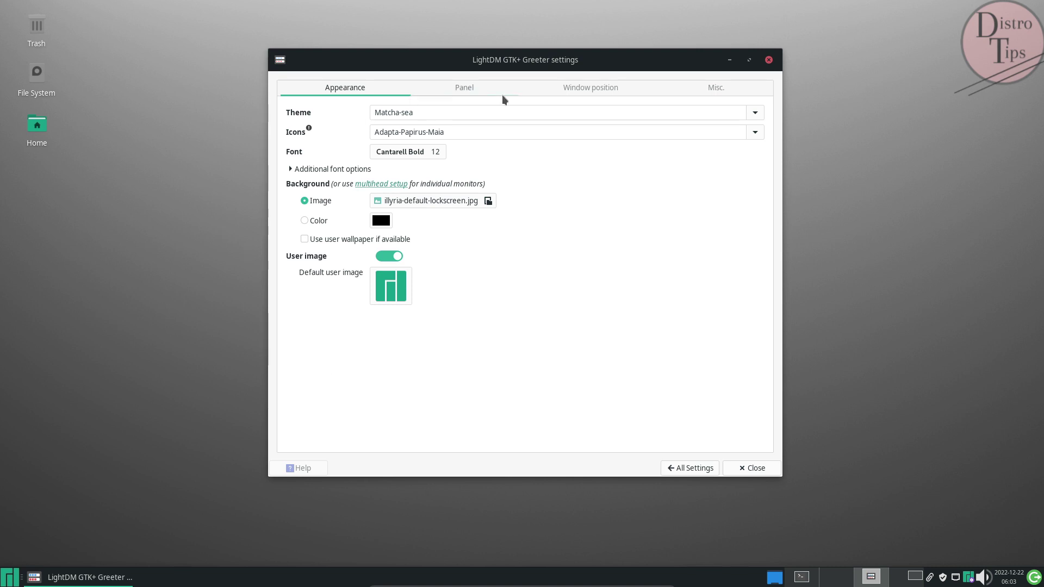
left_click(468, 89)
left_click(564, 86)
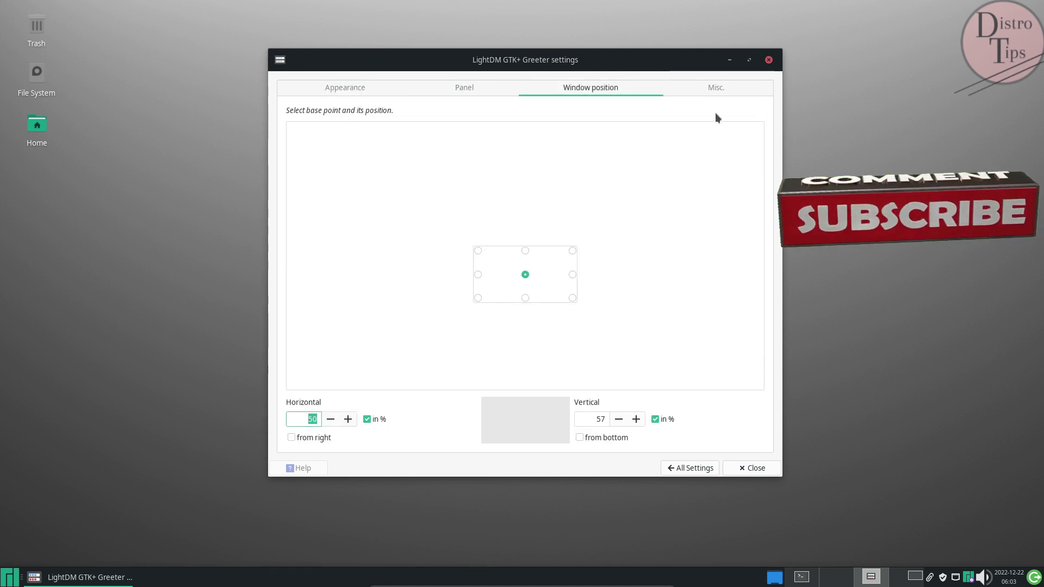
left_click(717, 88)
left_click(690, 468)
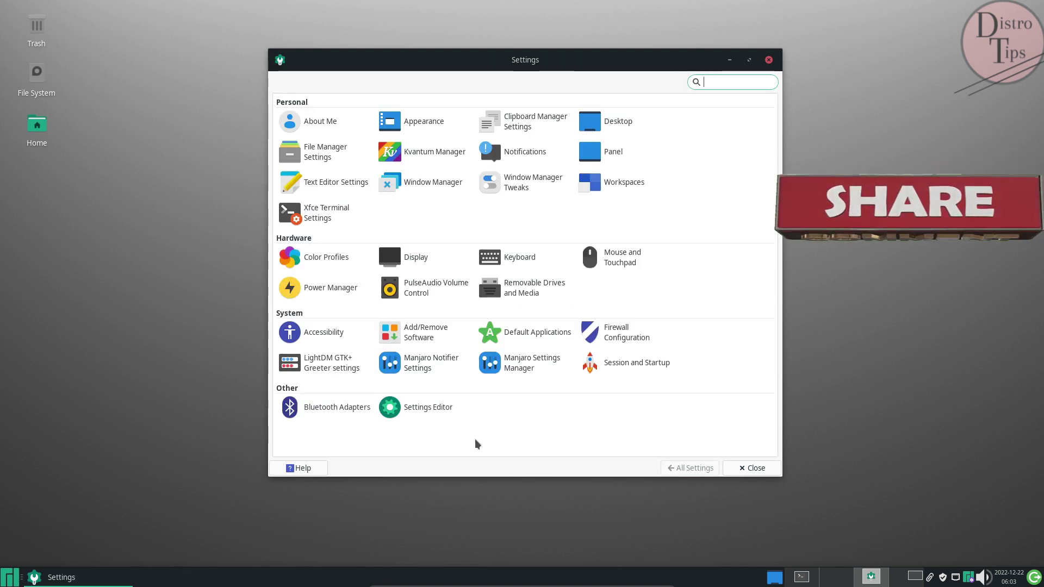
- Examine the xfce4-desktop, keyboards and xfwm4 channels in the Settings Editor, and close the window
left_click(427, 414)
left_click(304, 195)
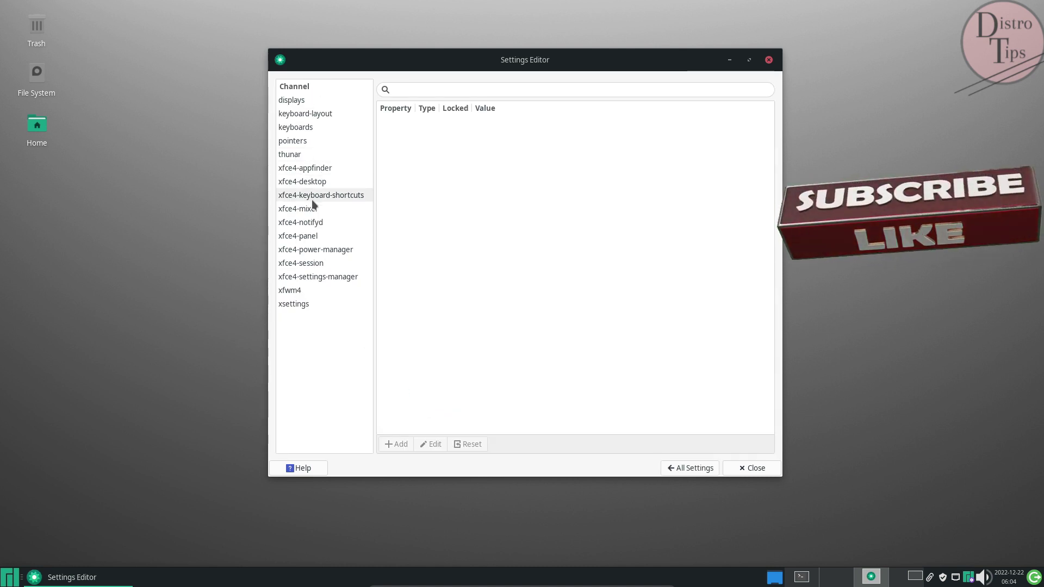
left_click(306, 181)
left_click(307, 127)
left_click(313, 289)
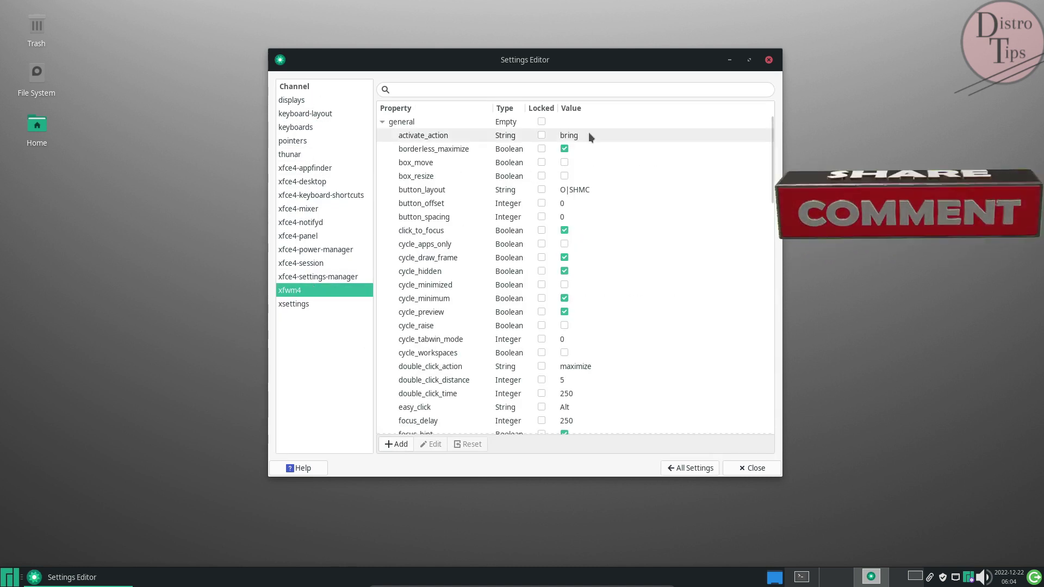
left_click(769, 59)
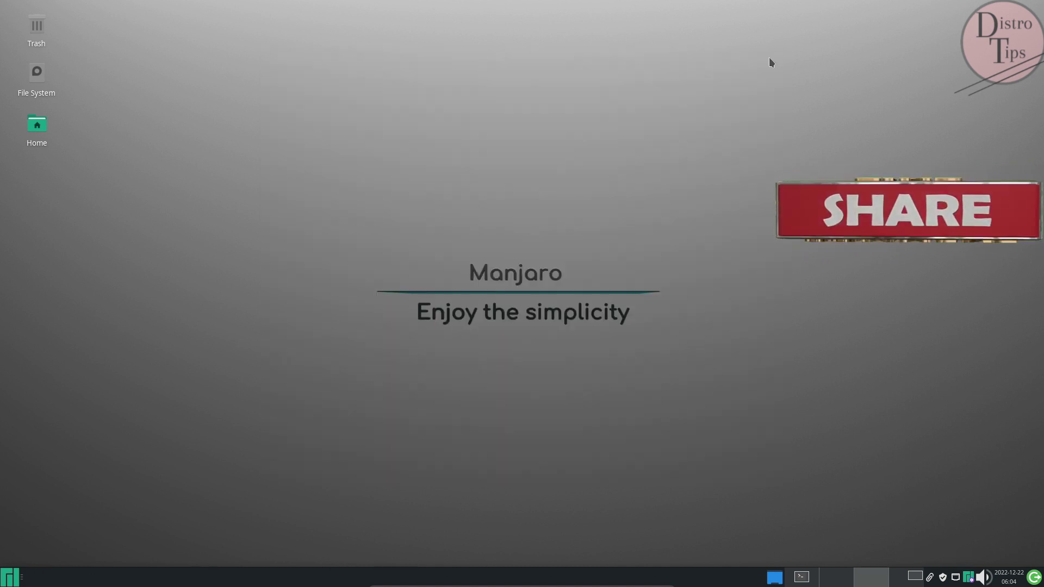
- Launch Htop from the list of all applications, and move its terminal window to the right side of the desktop
left_click(3, 580)
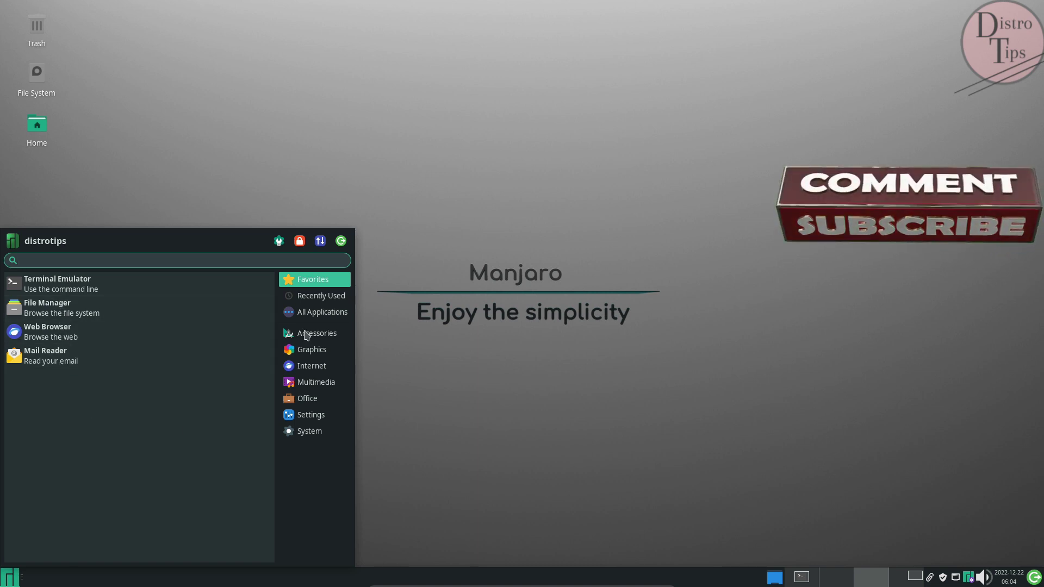
left_click(323, 315)
scroll(116, 487, "down", 8)
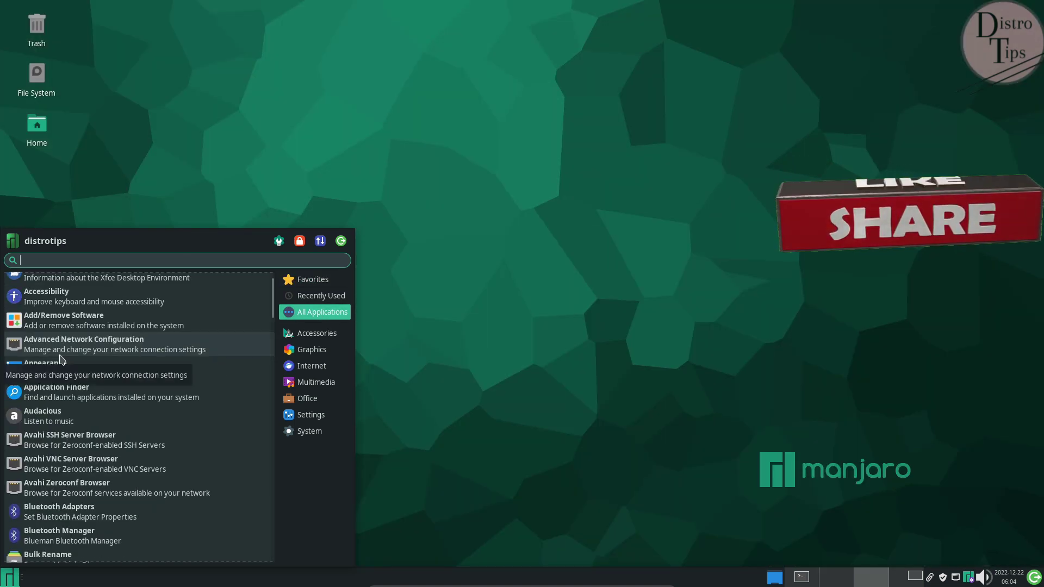
scroll(133, 356, "down", 8)
scroll(81, 405, "down", 1)
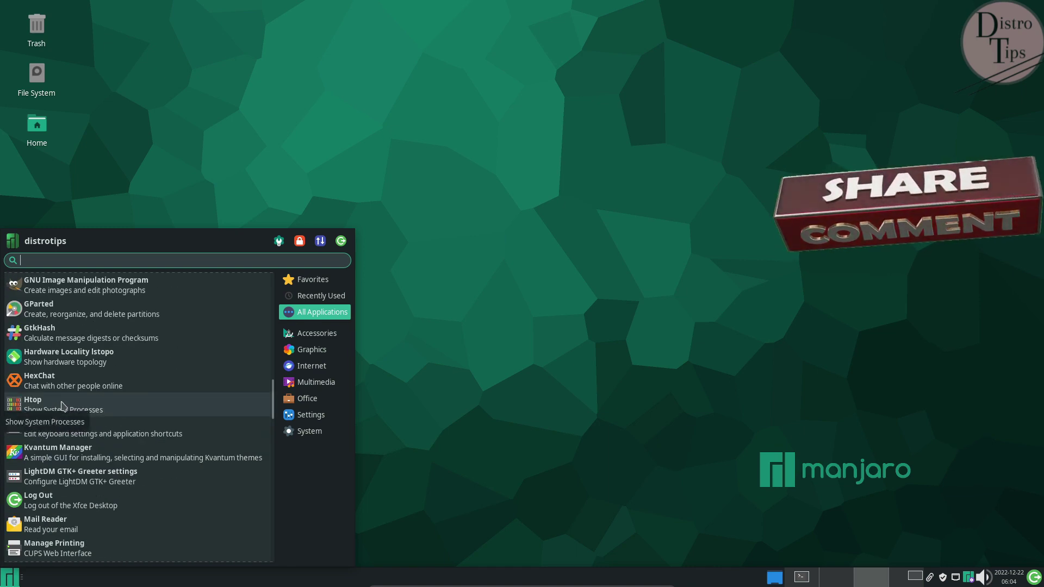
left_click(65, 410)
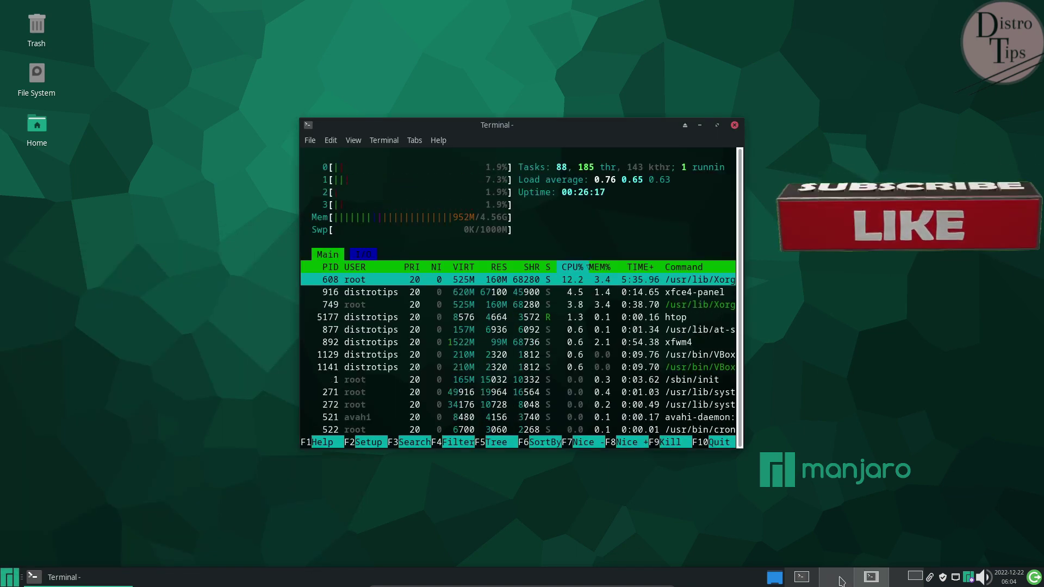
left_click(840, 581)
left_click(858, 582)
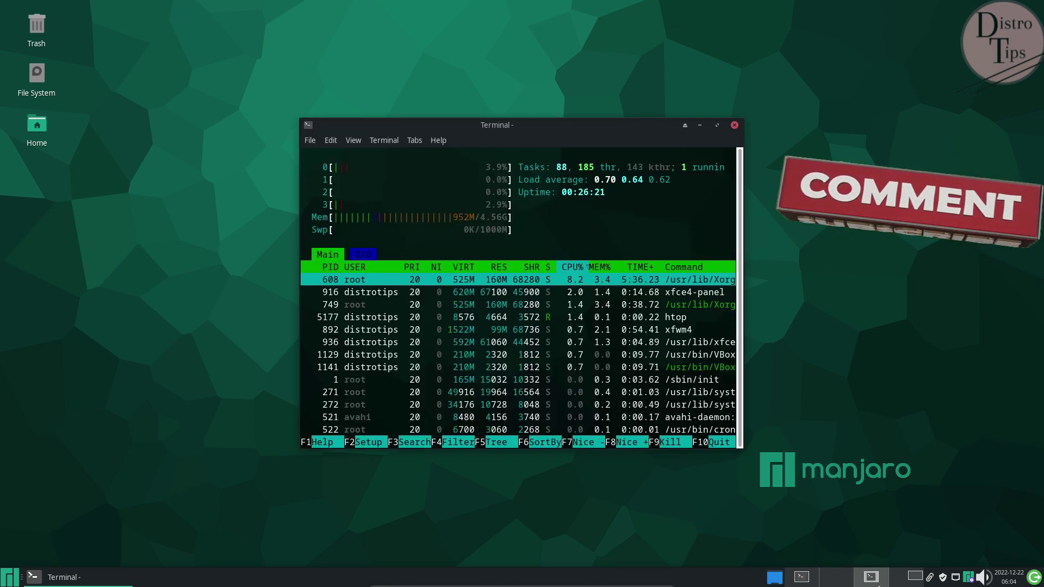
left_click_drag(513, 129, 792, 87)
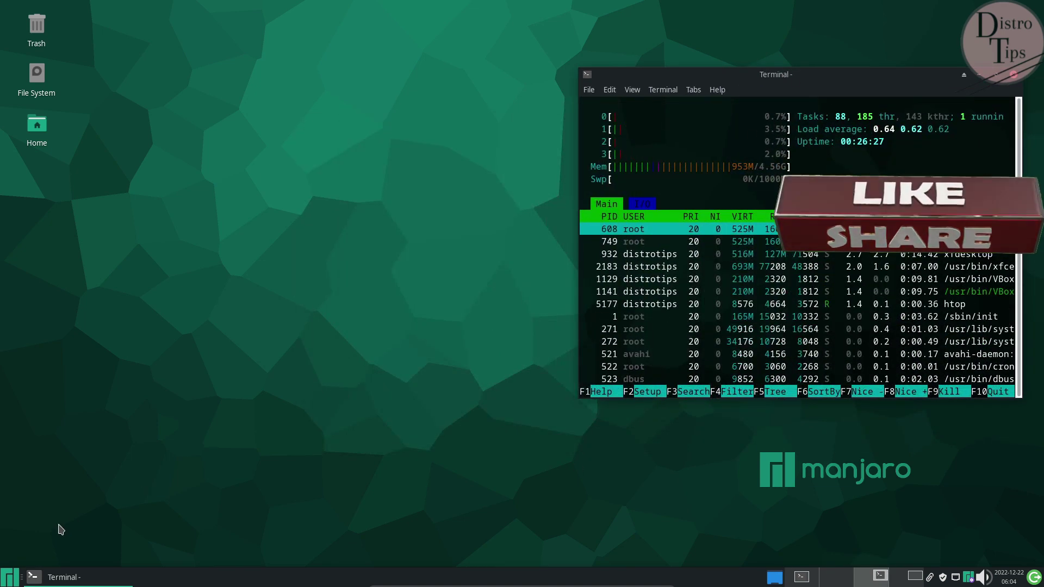
- Launch Task Manager from the list of all applications, and place its widened window beside the Htop terminal
key("super")
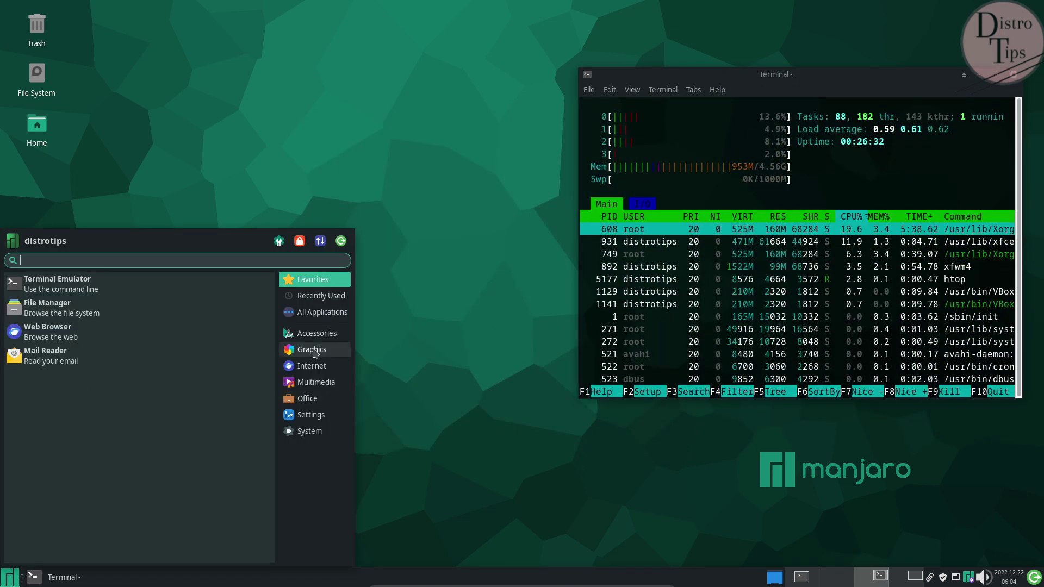
left_click(315, 312)
scroll(178, 401, "down", 15)
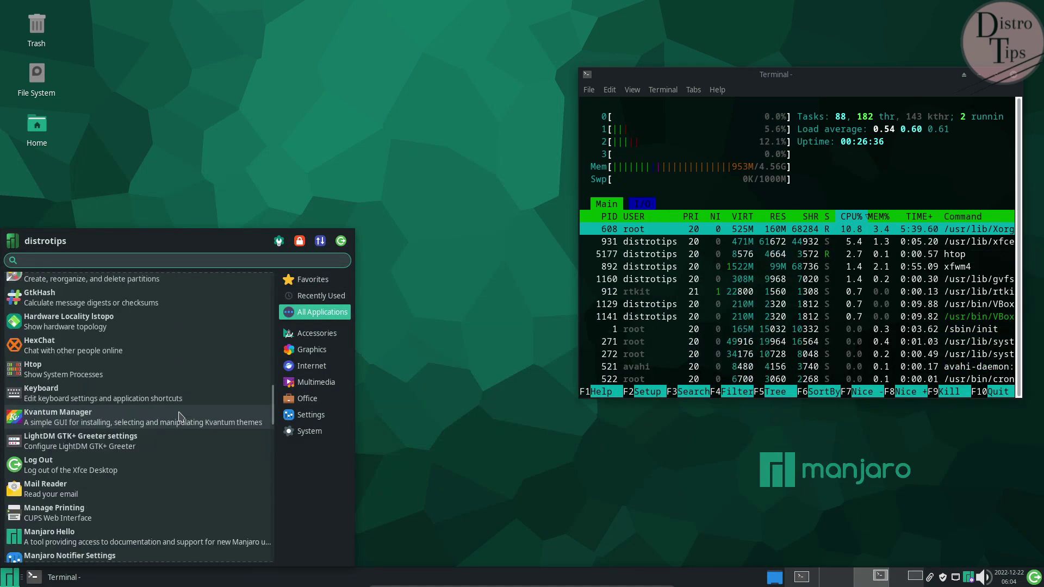
scroll(181, 417, "down", 10)
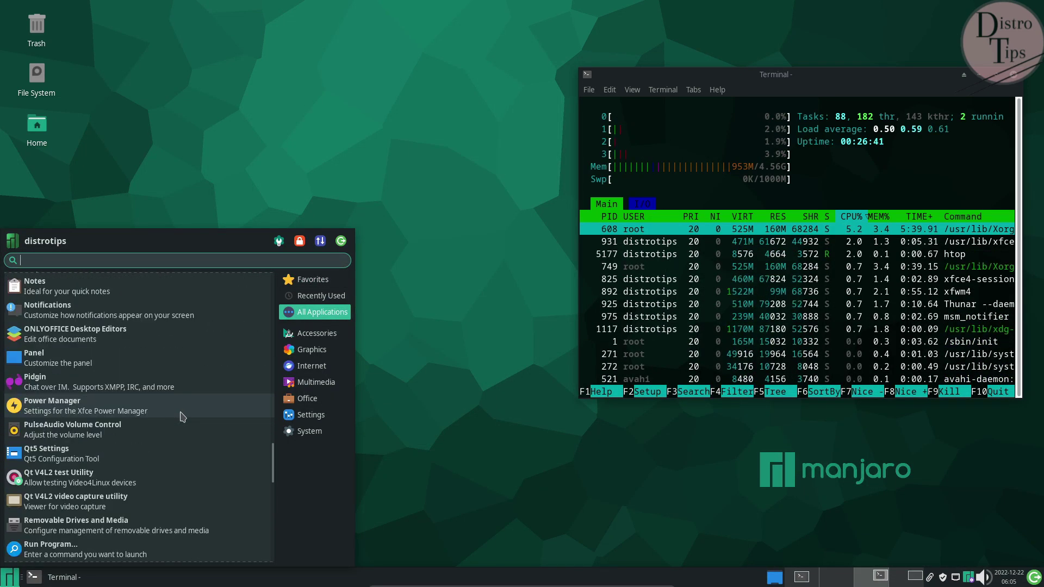
scroll(181, 417, "down", 3)
scroll(182, 417, "down", 5)
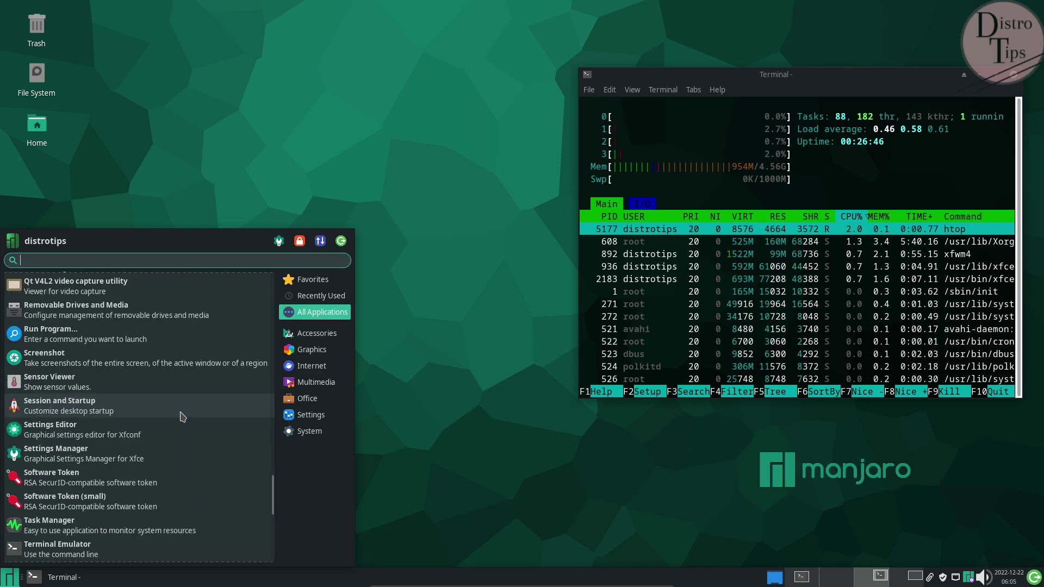
left_click(107, 450)
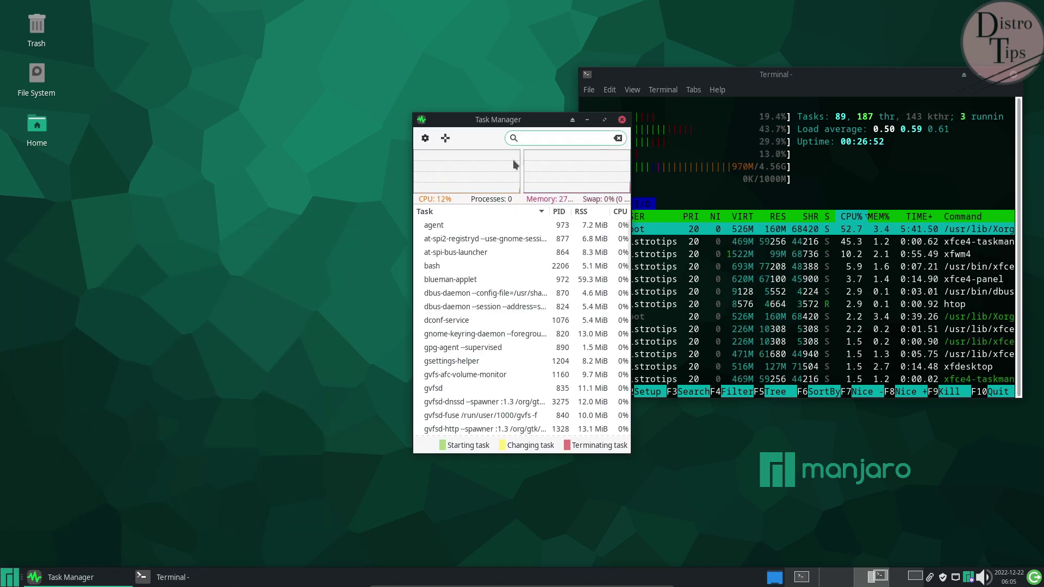
left_click_drag(414, 87, 275, 82)
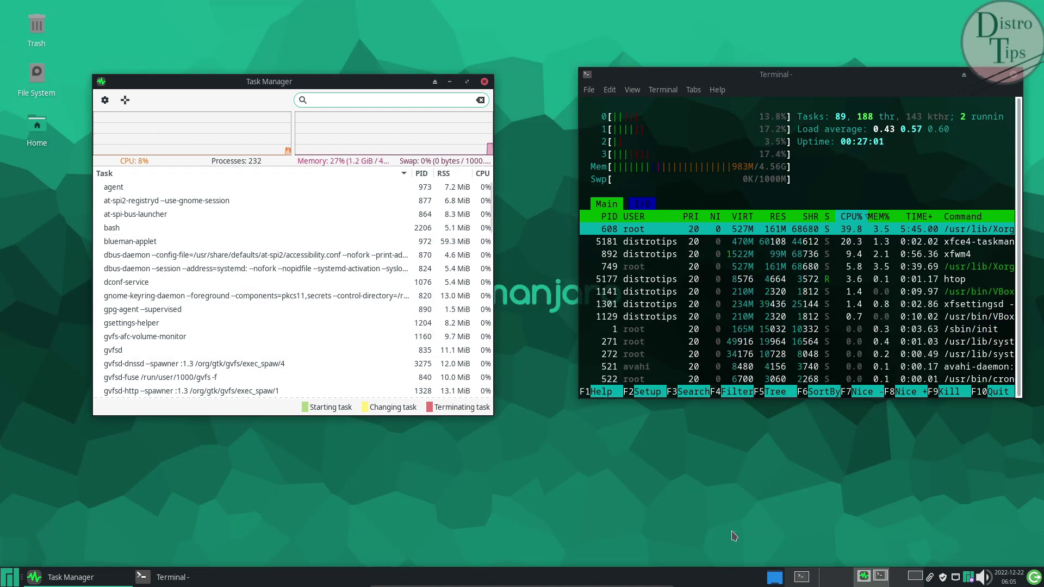
- Launch the Audacious music player from the multimedia applications
key("super")
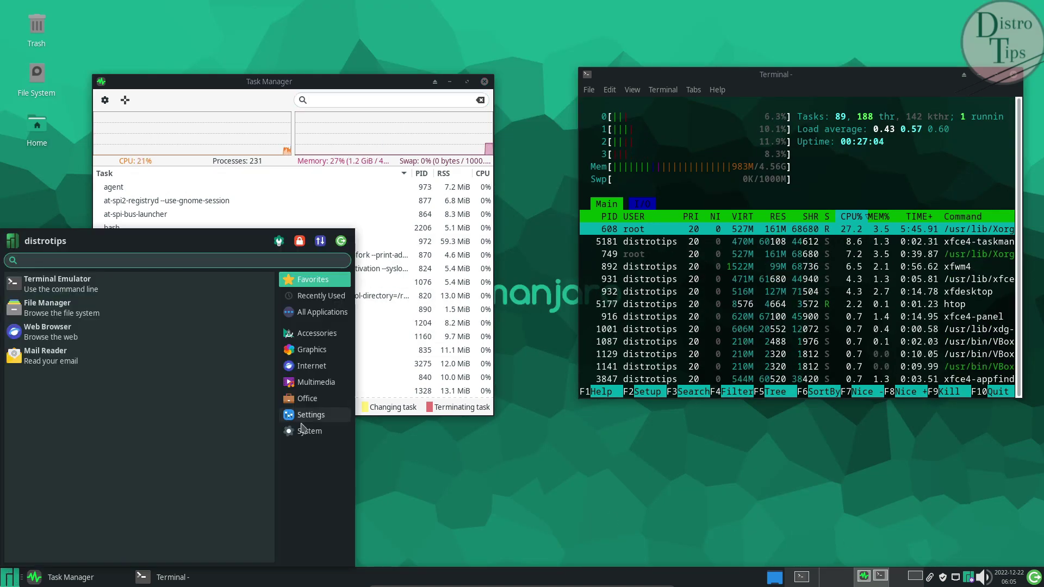
left_click(314, 382)
left_click(48, 286)
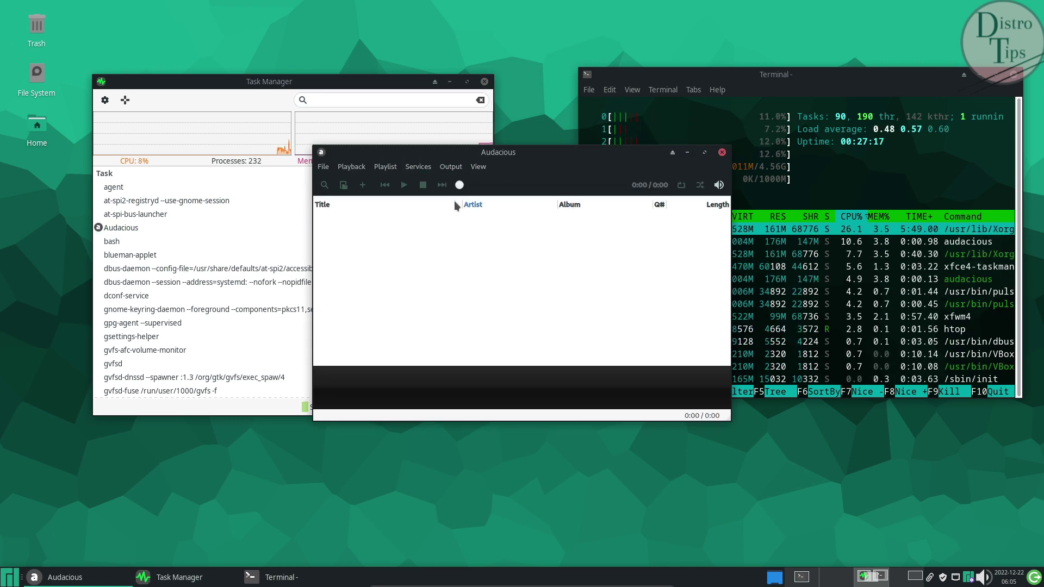
- Look over the Audacious player's commands, and examine the license and credits in its About window
left_click(478, 166)
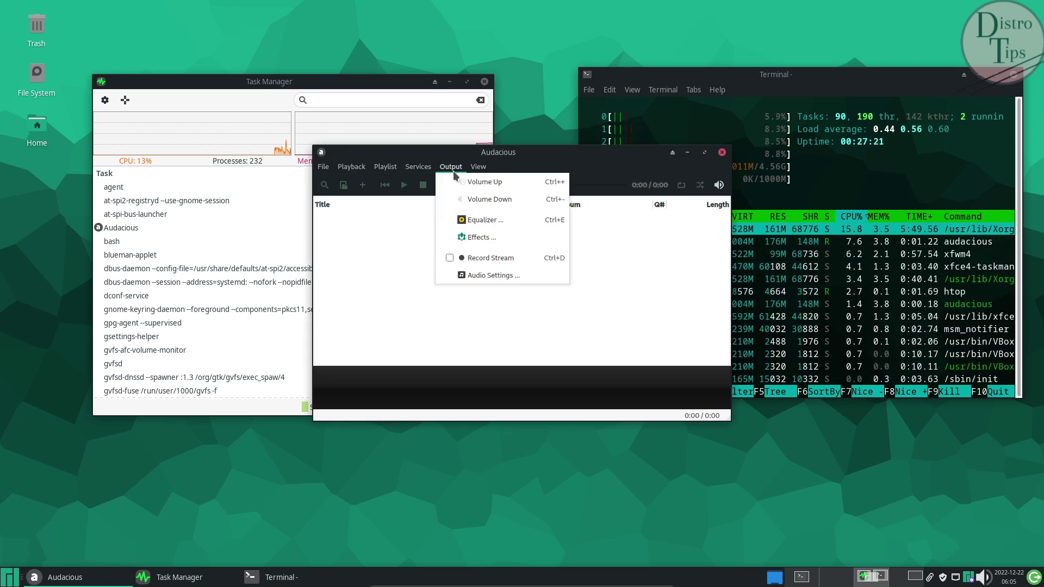
mouse_move(388, 170)
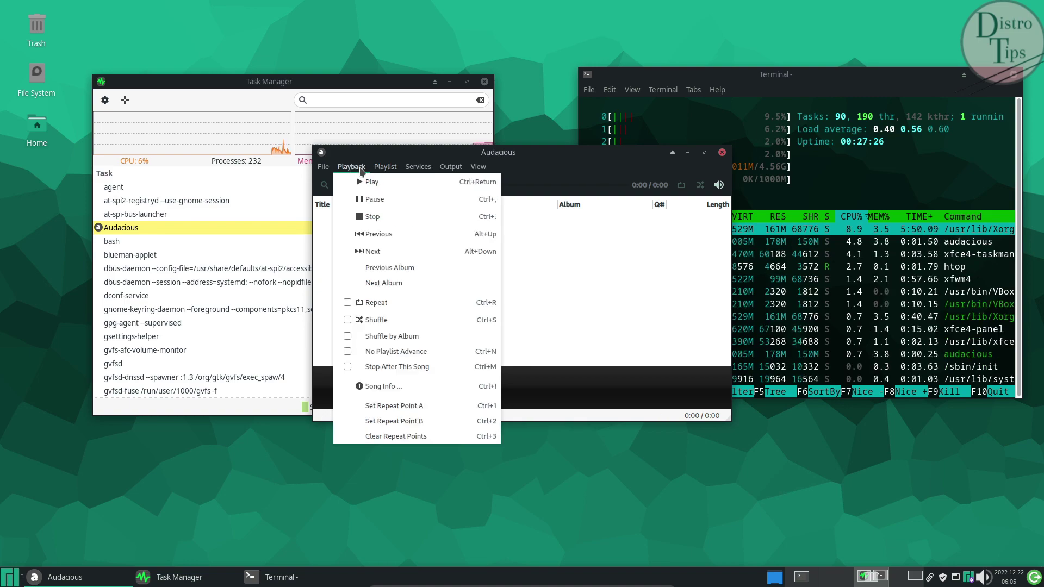
mouse_move(323, 168)
left_click(353, 311)
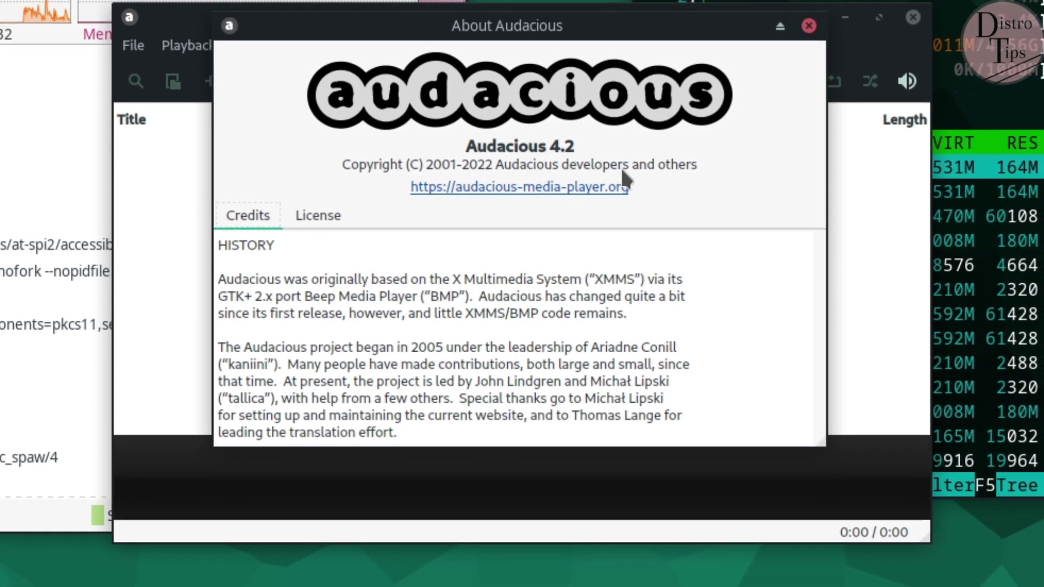
left_click(318, 216)
left_click(249, 215)
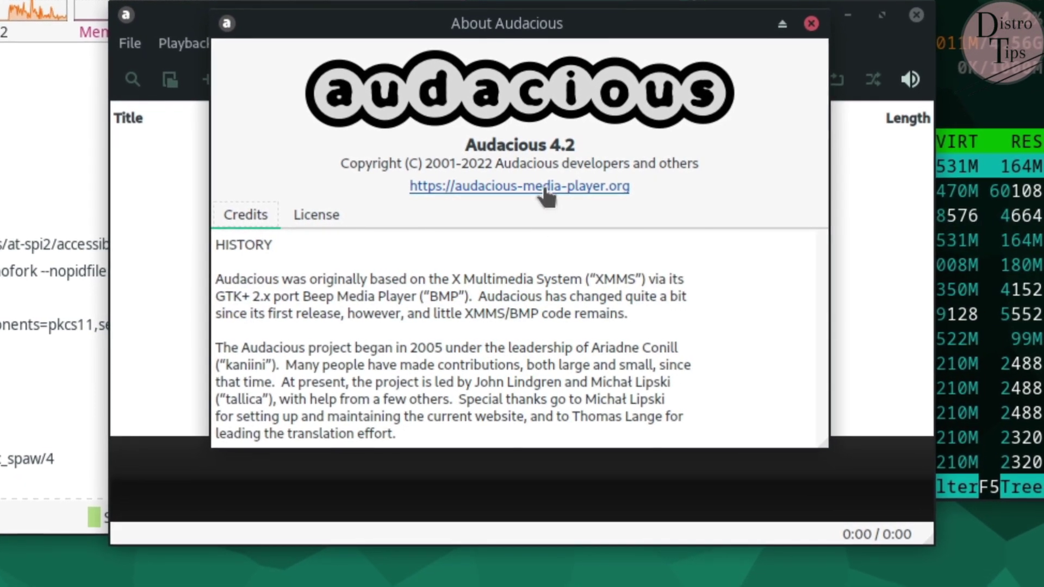
- Open the Audacious website from the About window and look over its home page
left_click(544, 189)
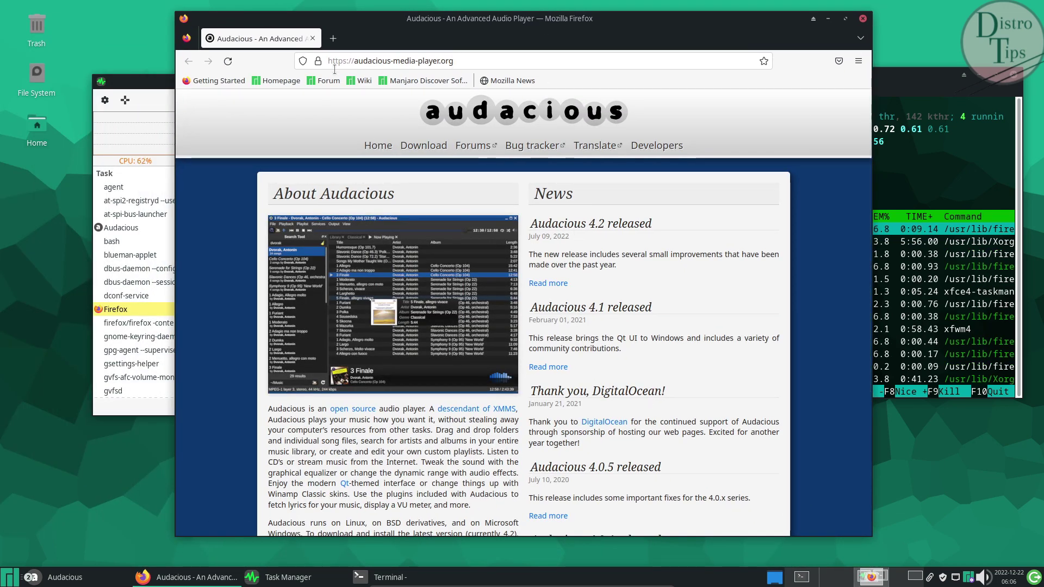
left_click_drag(454, 61, 339, 61)
left_click(763, 236)
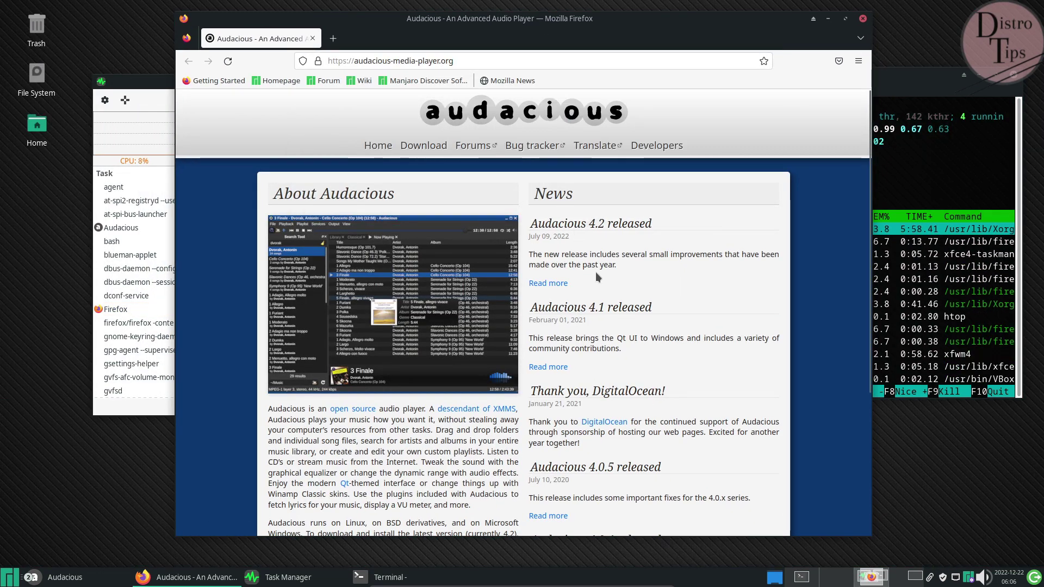
scroll(596, 274, "down", 5)
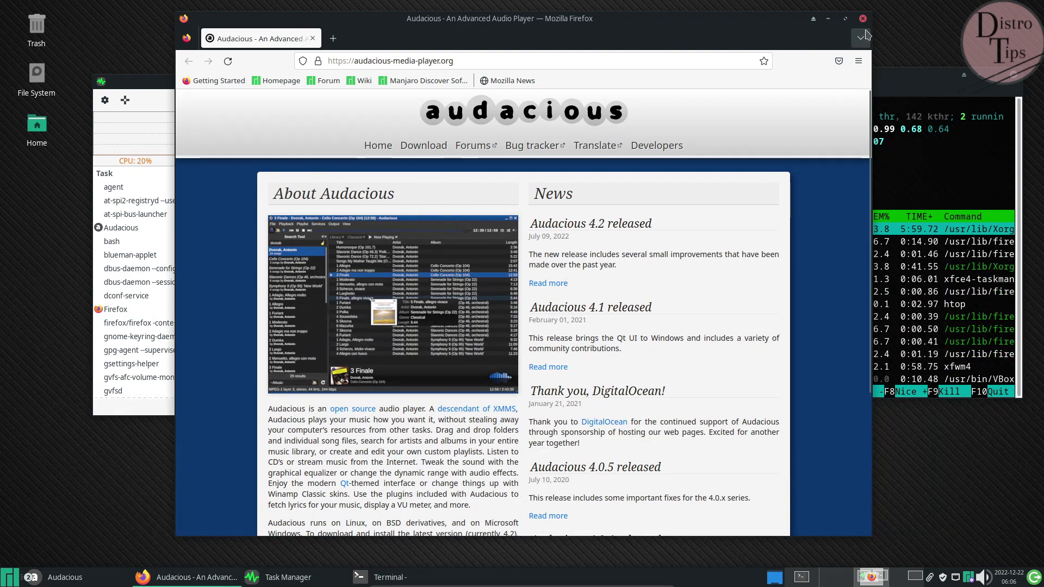
- Close the browser and move the Audacious window to the last workspace
left_click(863, 18)
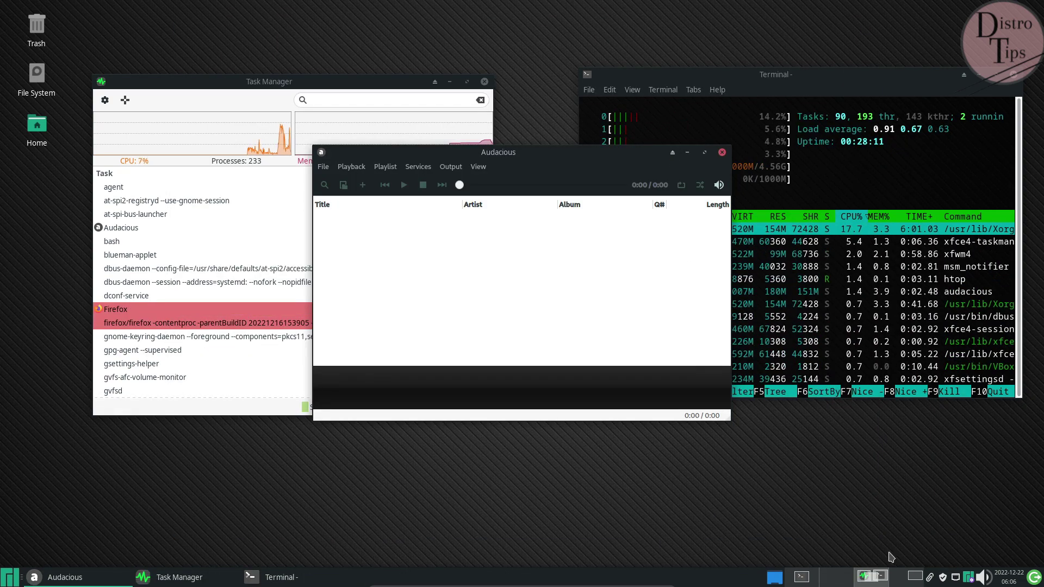
left_click(836, 578)
left_click(840, 578)
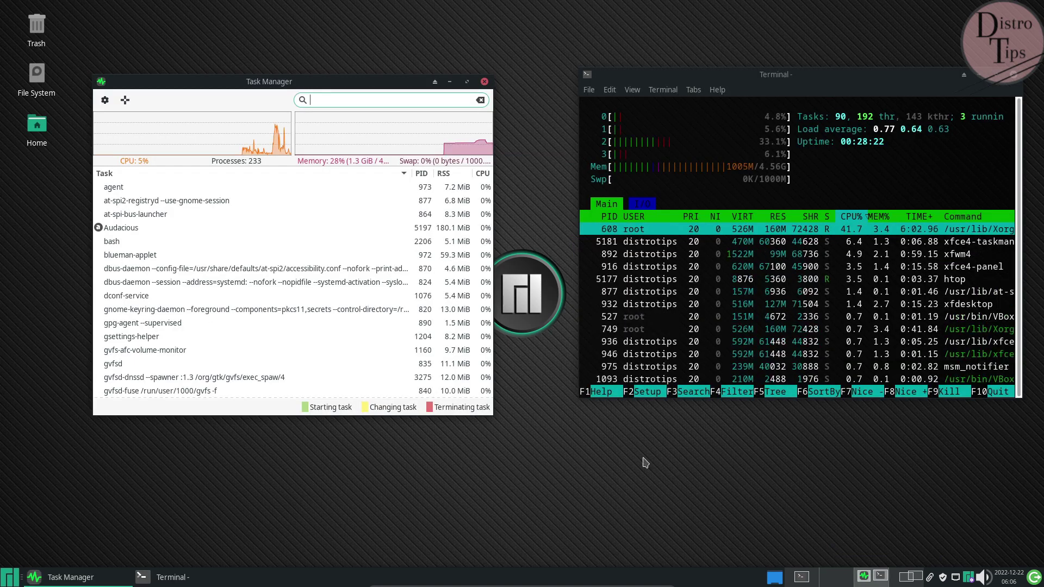
- Show the Xfce desktop environment's system information from the desktop's applications list
right_click(401, 11)
mouse_move(463, 220)
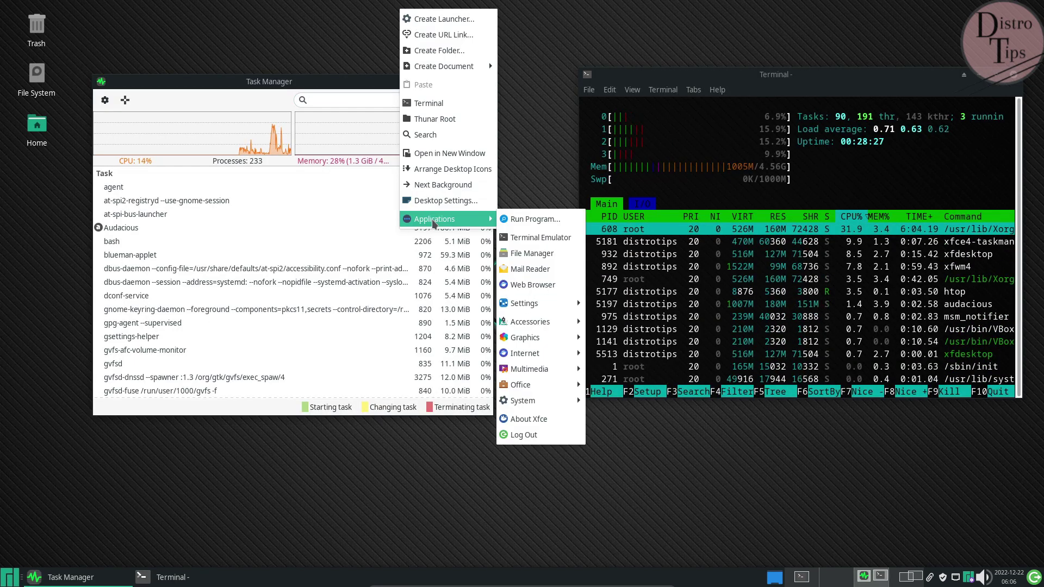
left_click(528, 418)
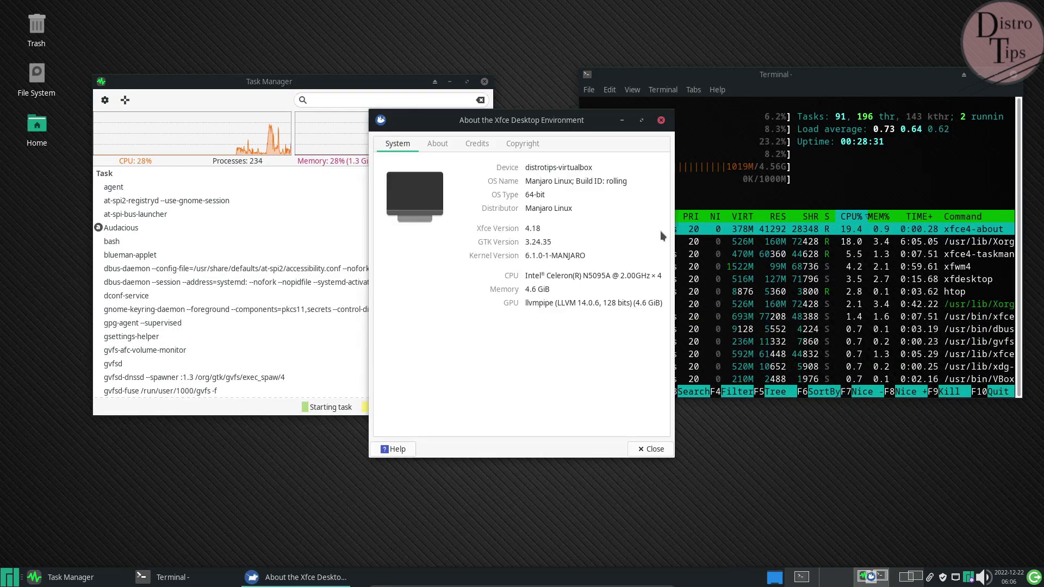
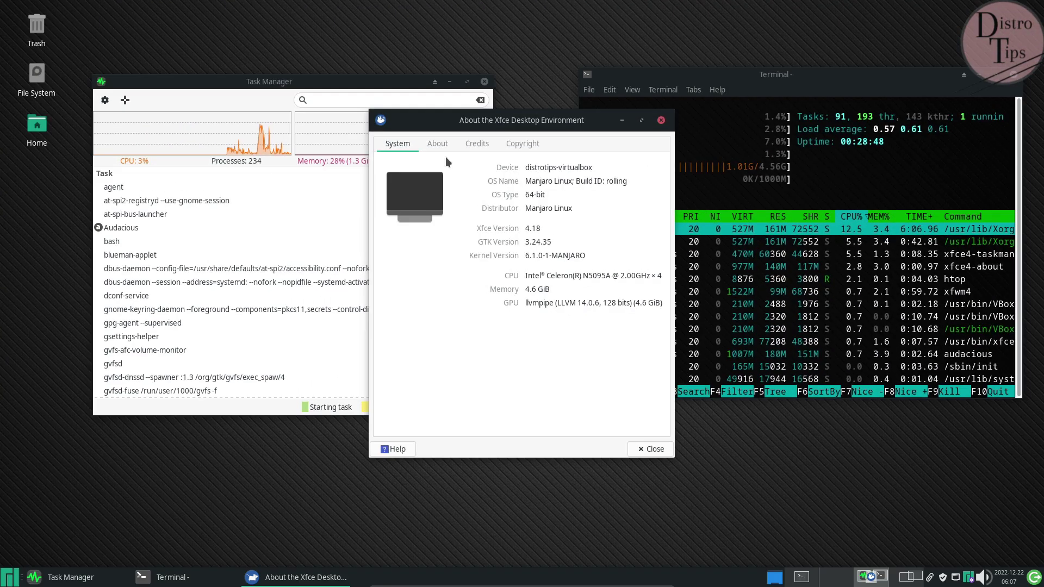
- Examine Xfce's core program list, credits and copyright information, and close the About window
left_click(378, 14)
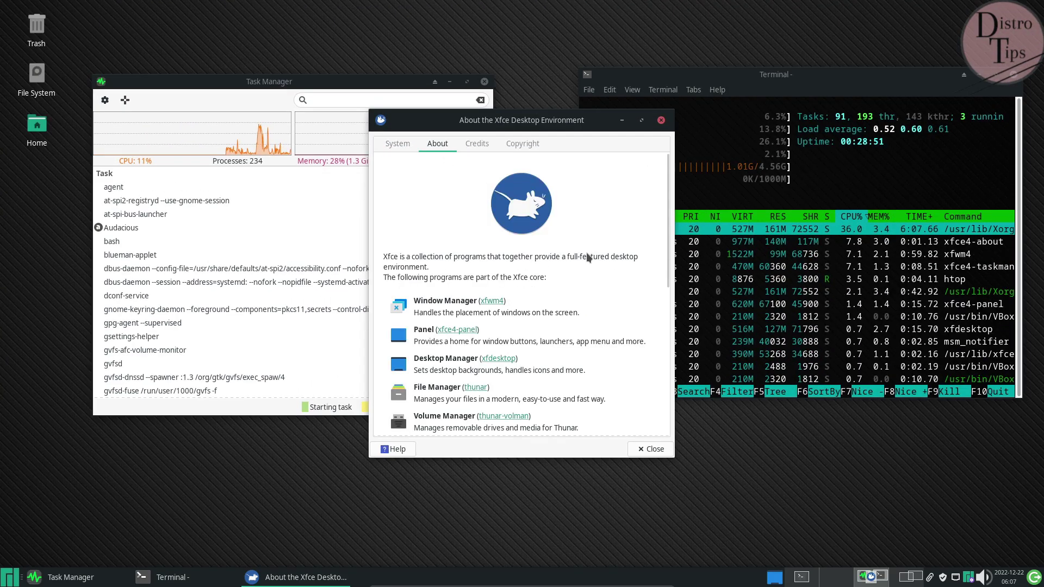
scroll(558, 303, "down", 1)
scroll(543, 301, "down", 5)
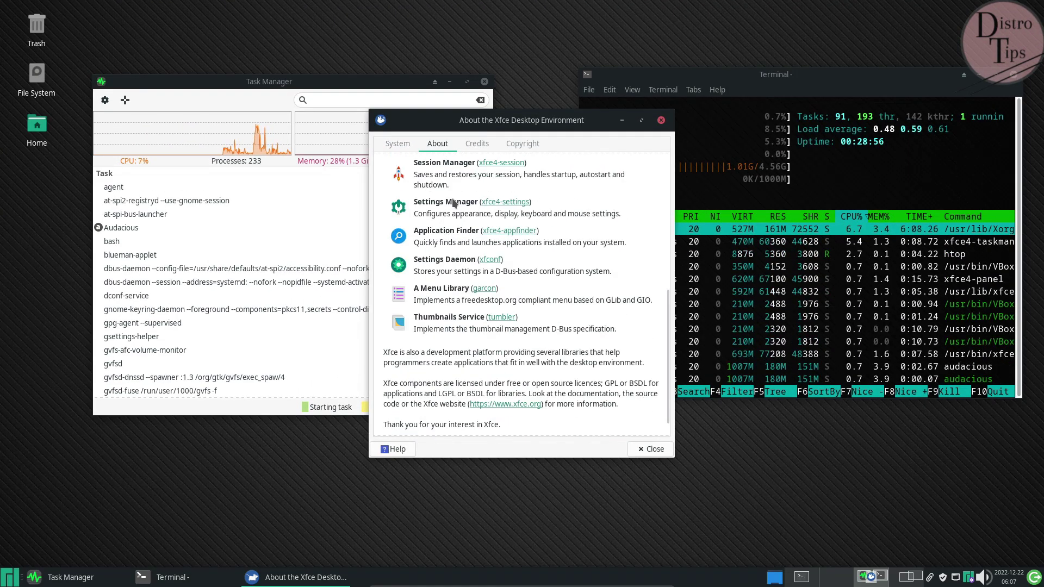
left_click(477, 144)
left_click(523, 145)
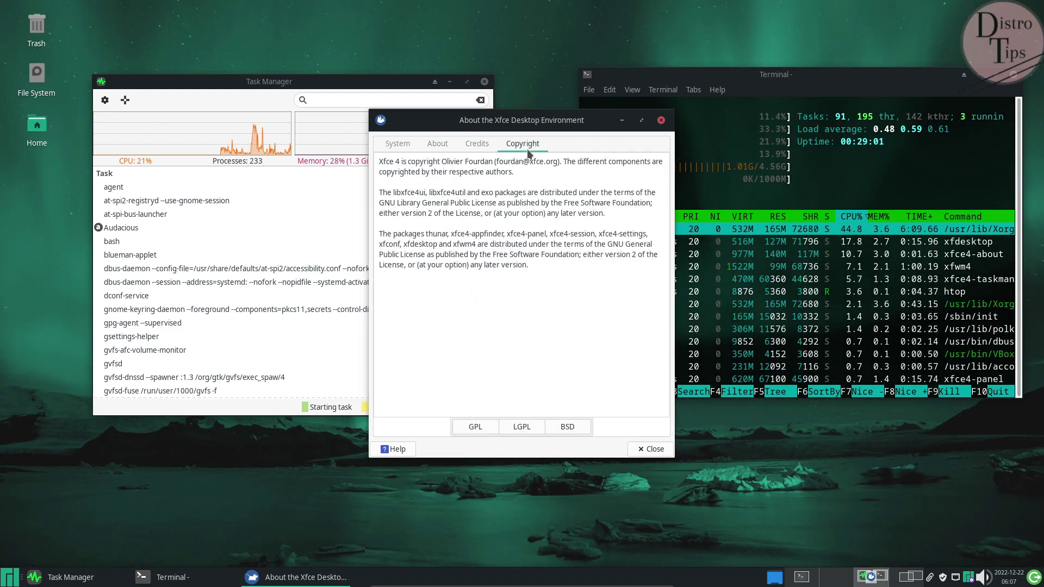
left_click(409, 147)
left_click(651, 450)
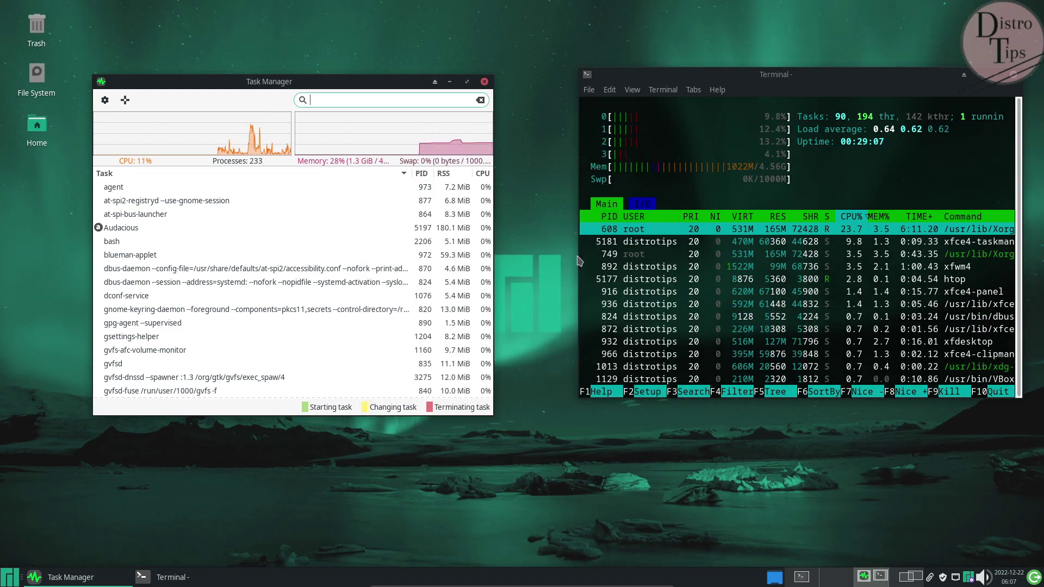
- Launch the Screenshot tool from the accessories applications
right_click(344, 17)
mouse_move(381, 223)
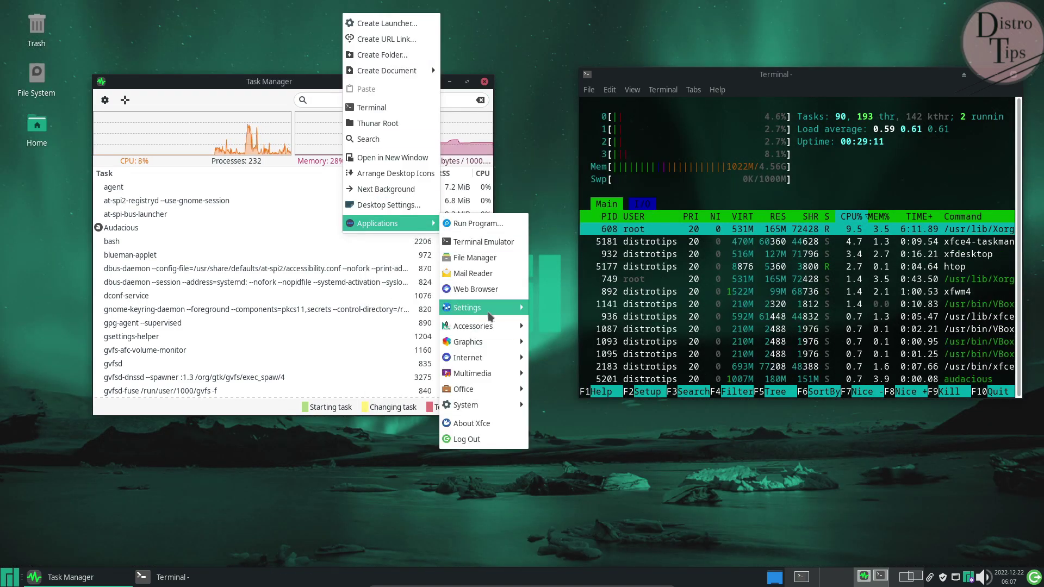
mouse_move(476, 329)
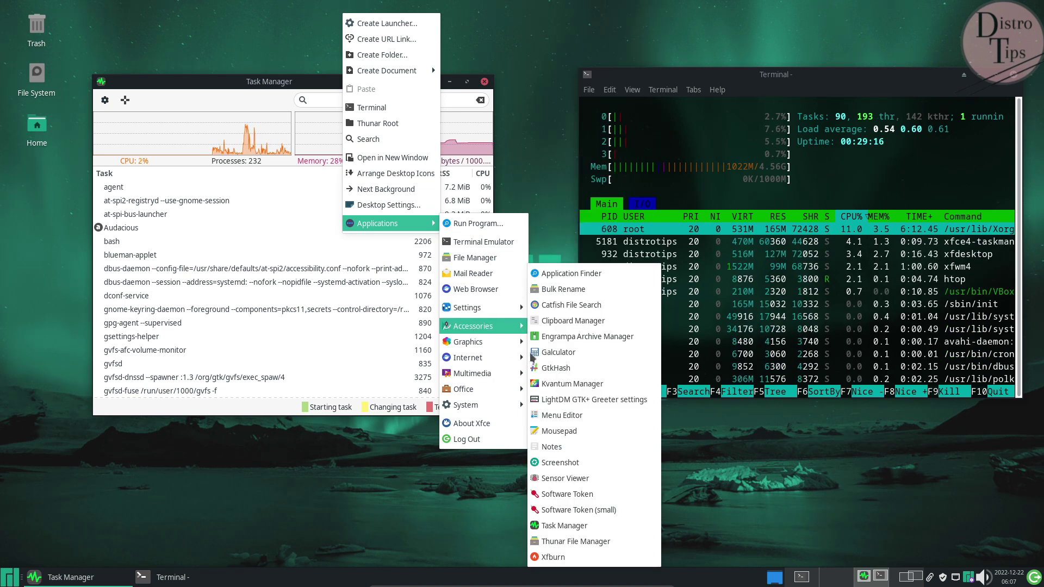
left_click(560, 462)
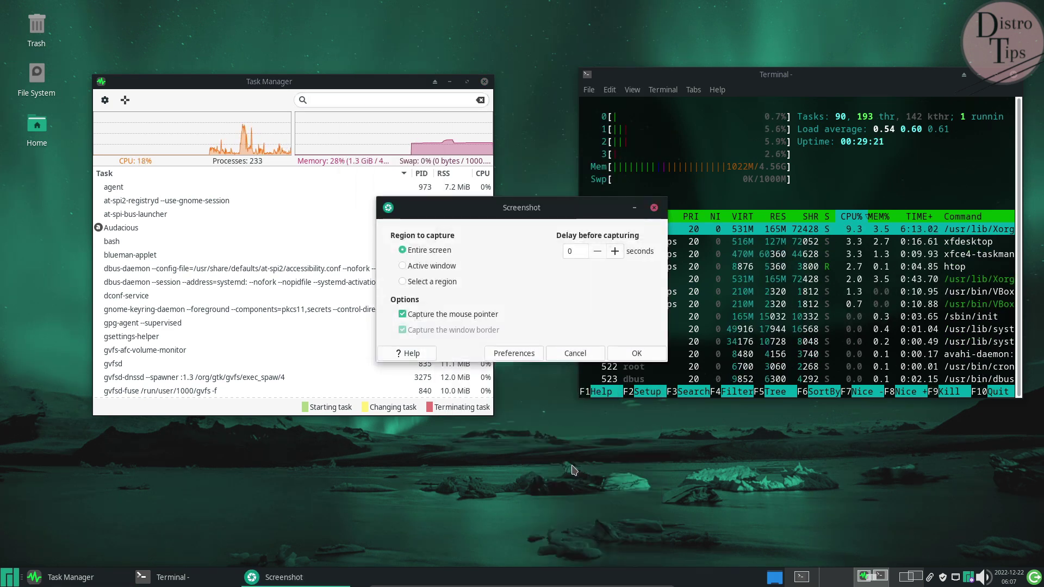
- Examine the Screenshot tool's custom action preferences and close them
left_click(429, 355)
left_click(430, 326)
left_click(514, 353)
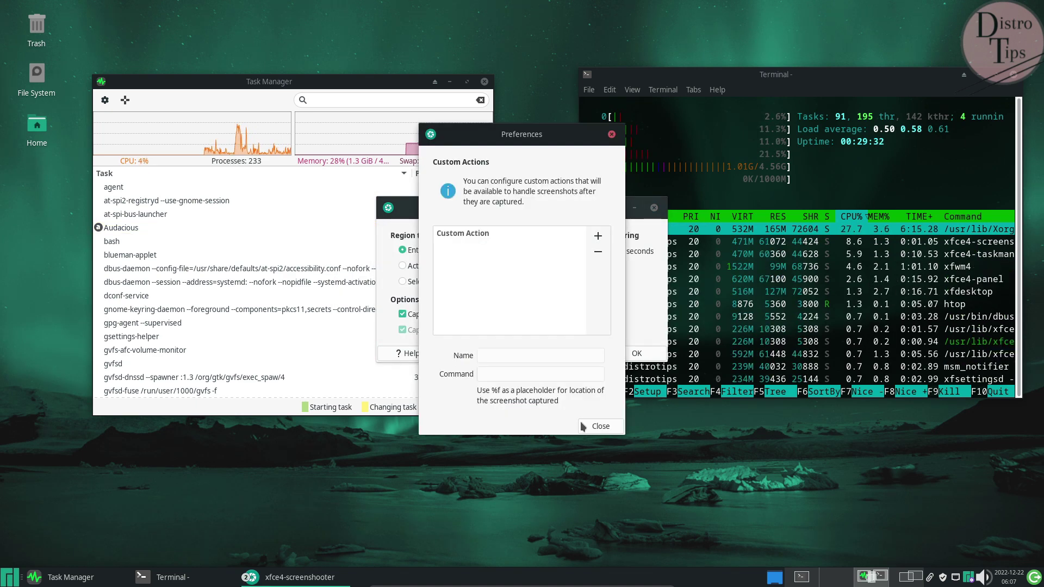
left_click(604, 428)
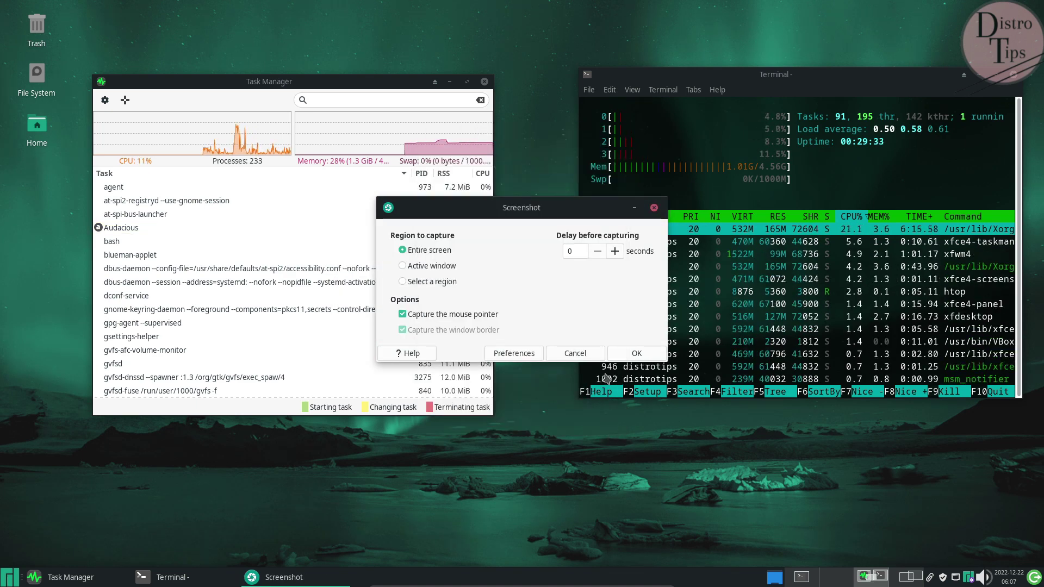
- Launch Sensor Viewer from the system applications, view its tachometers, and close it
right_click(379, 7)
mouse_move(432, 221)
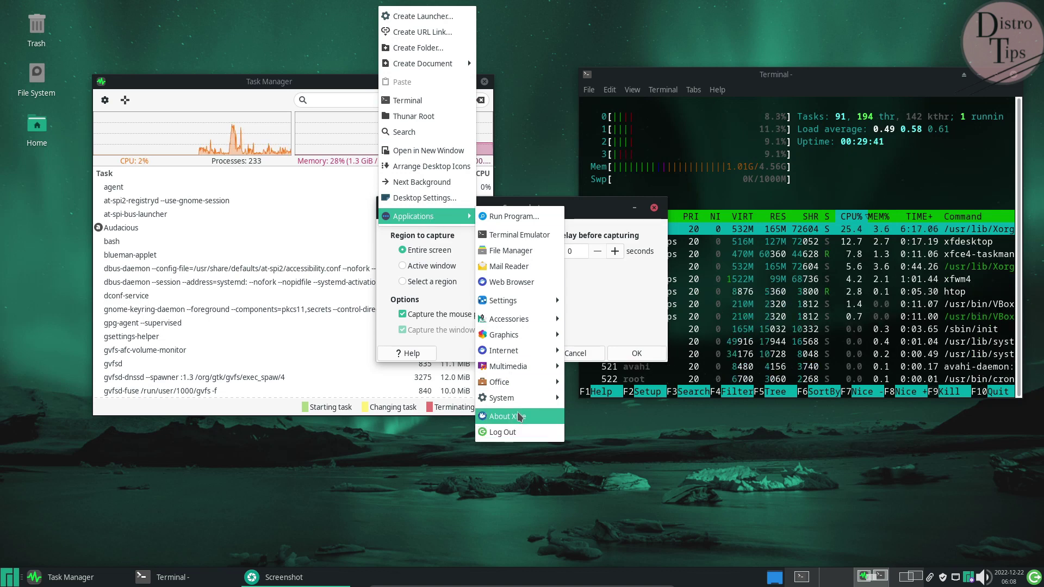
mouse_move(522, 399)
left_click(601, 494)
left_click(430, 194)
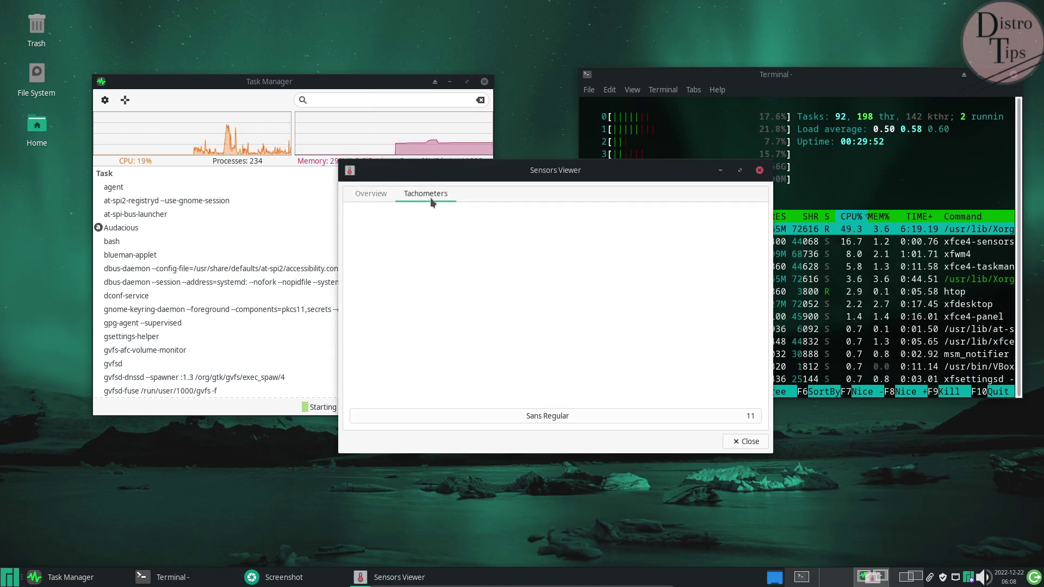
key("Escape")
- Launch Thunar File Manager from the system applications, view the home folder, and close it
right_click(376, 18)
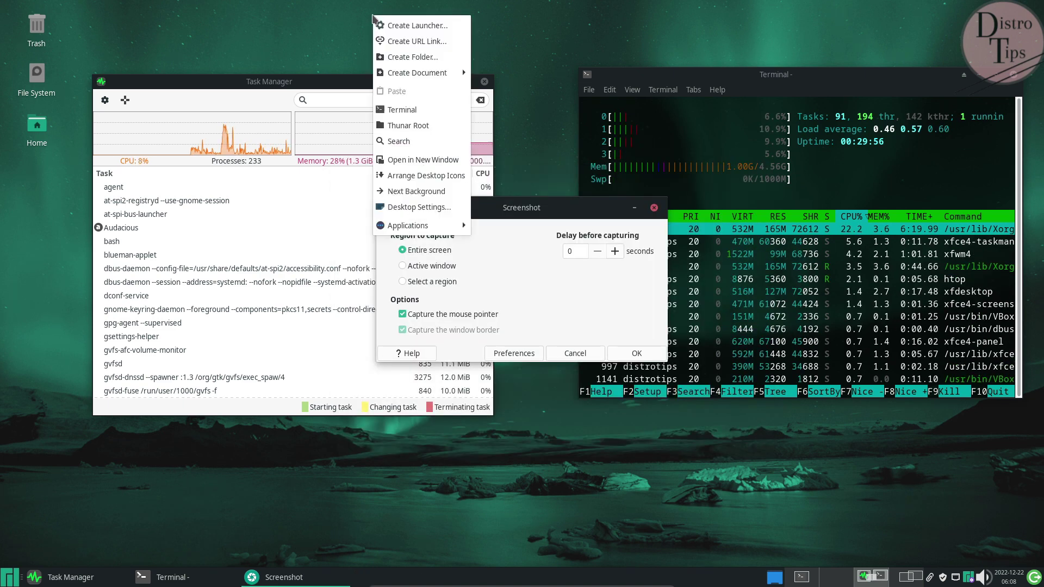
mouse_move(434, 233)
mouse_move(511, 406)
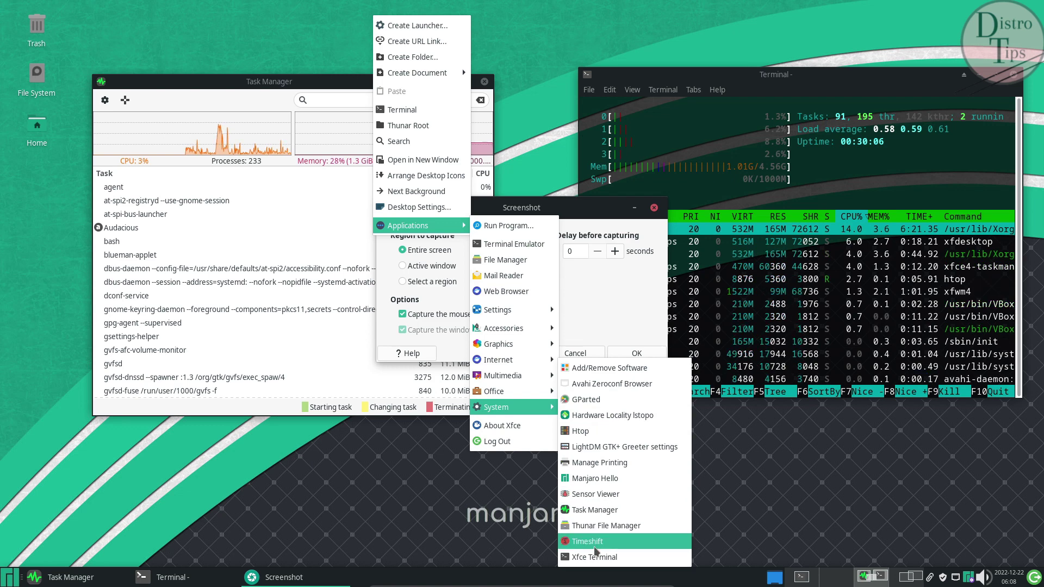
left_click(596, 531)
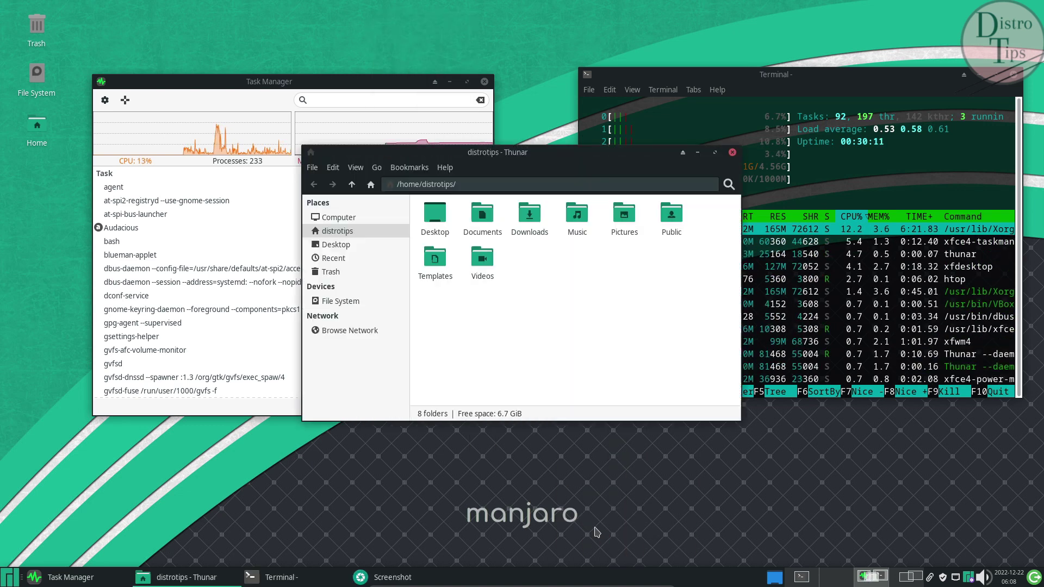
left_click(731, 152)
- Launch Color Picker from the graphics applications, and view its saved colors before returning to the picker
right_click(253, 22)
mouse_move(299, 231)
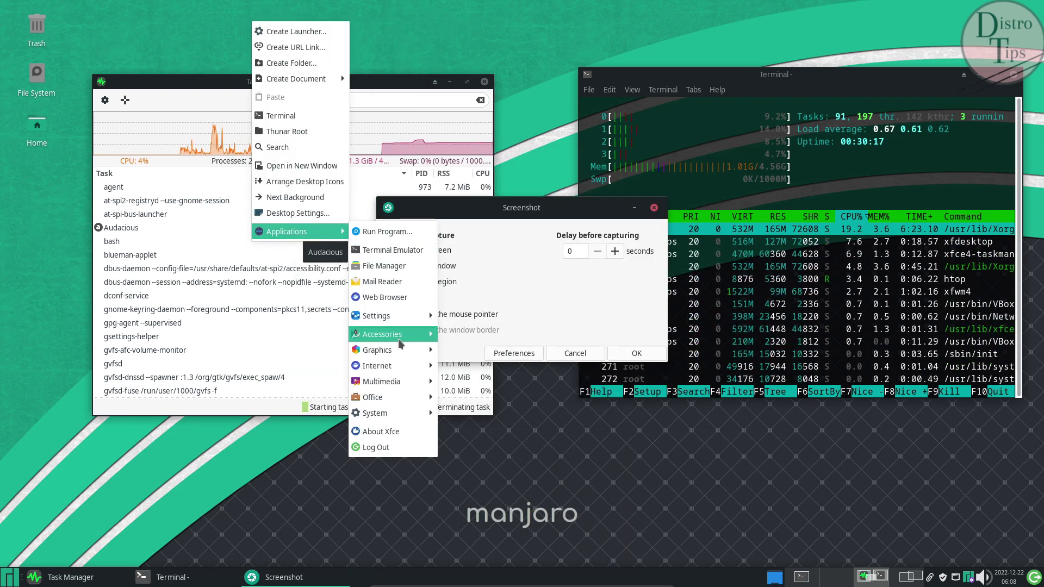
mouse_move(420, 395)
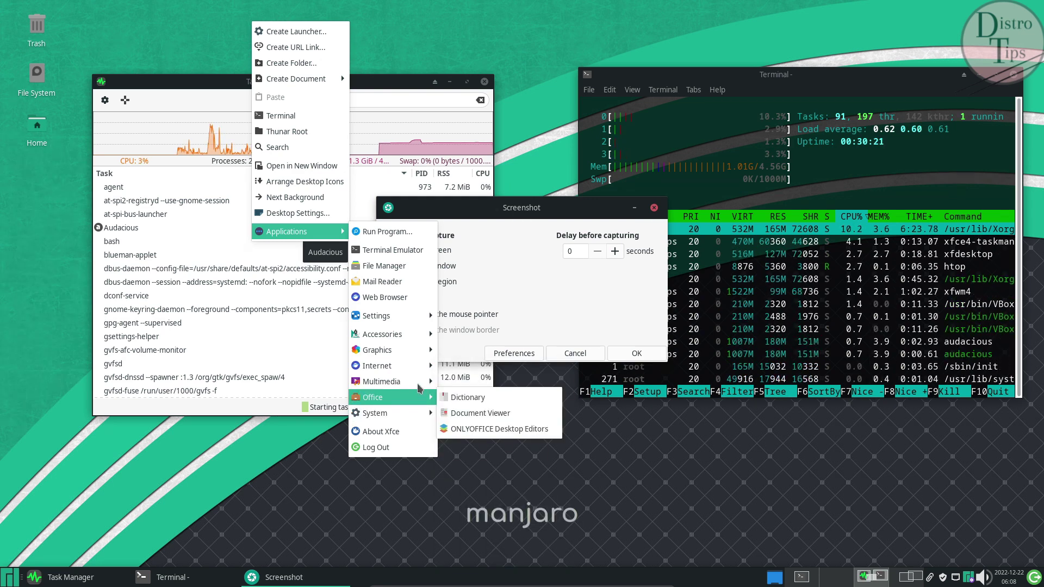
mouse_move(423, 371)
mouse_move(421, 349)
left_click(461, 350)
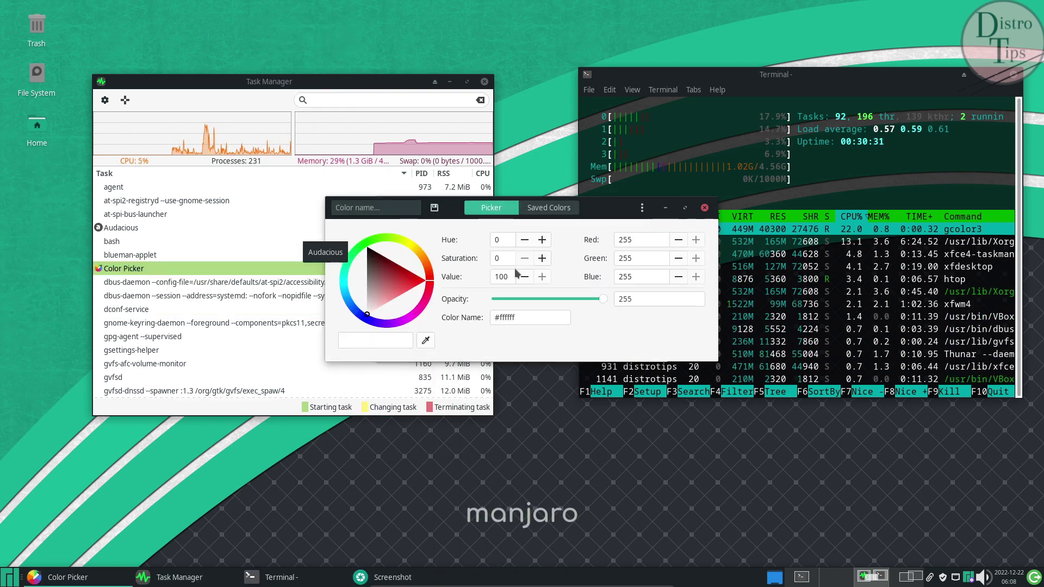
left_click(547, 207)
left_click(490, 207)
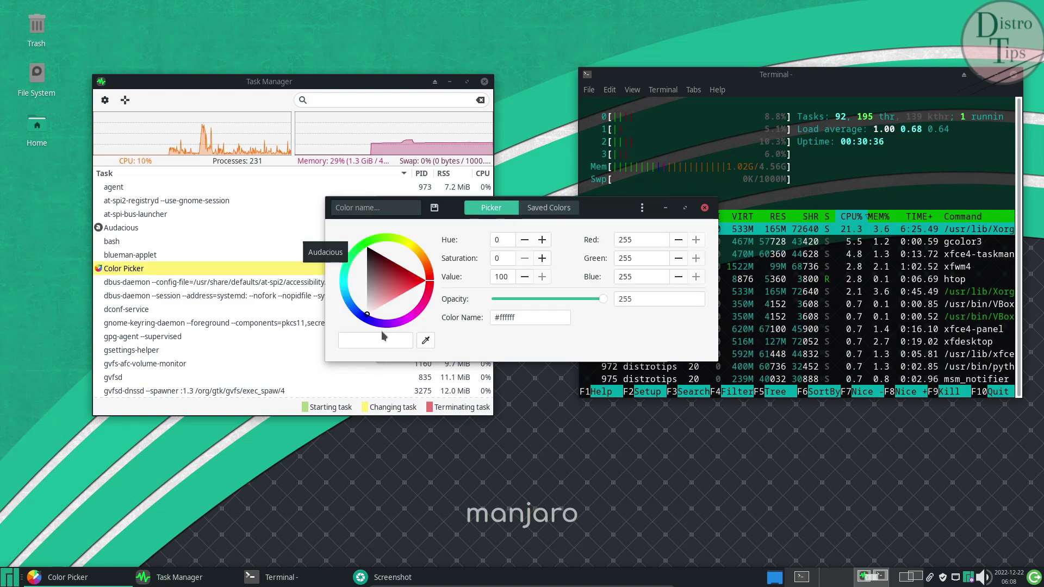
- Examine Color Picker's version, license and credits in its About window, and close that window
left_click(641, 207)
left_click(639, 254)
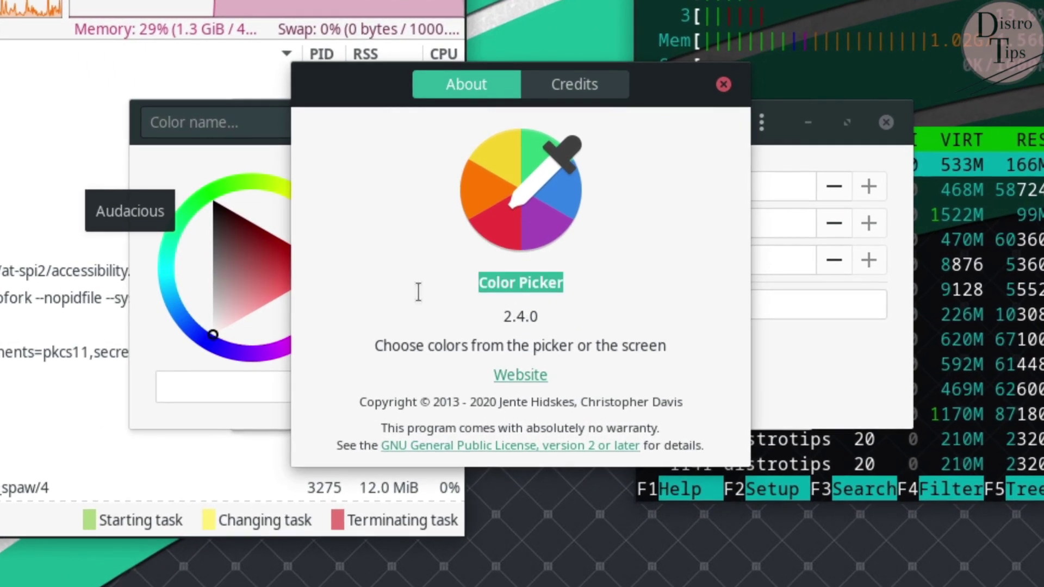
key("Tab")
key("Tab")
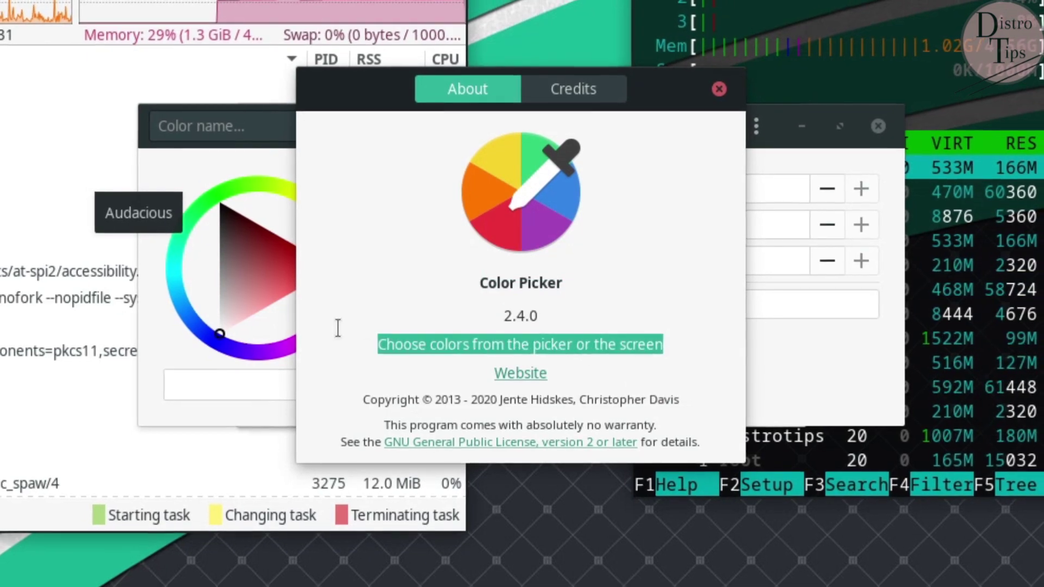
left_click(598, 97)
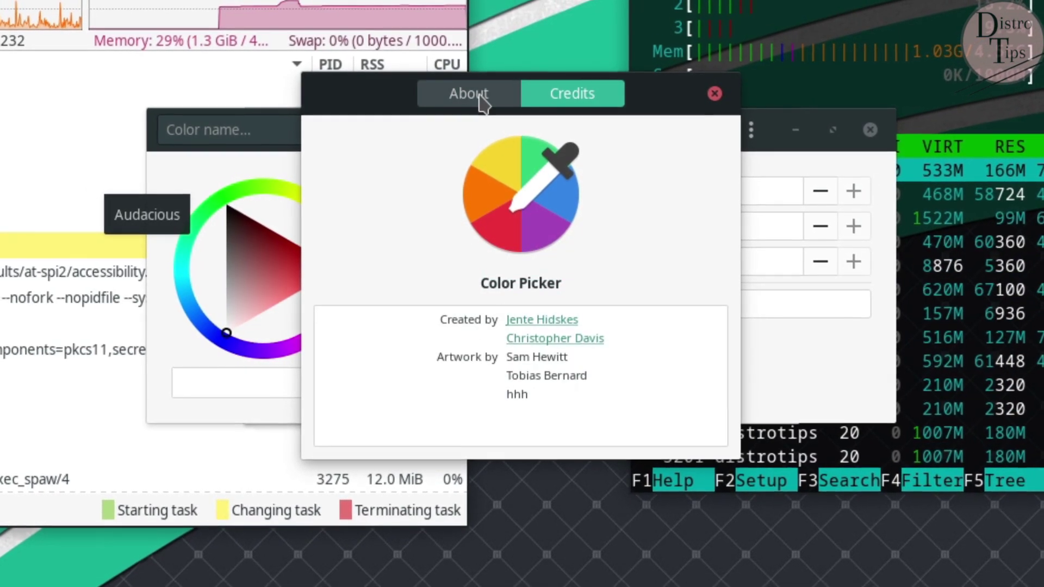
left_click(483, 98)
key("Tab")
key("Tab")
key("Tab")
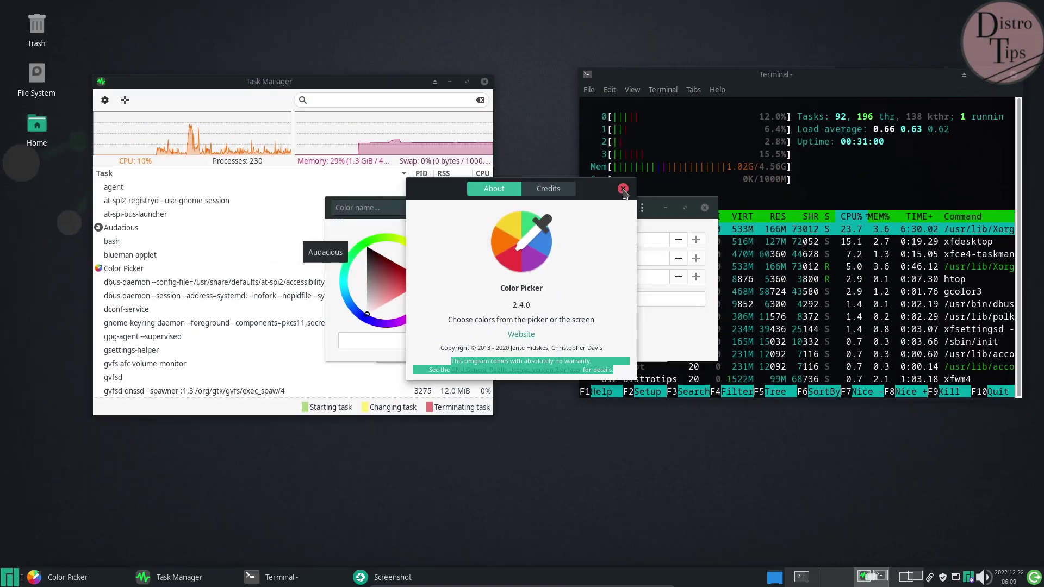
key("Escape")
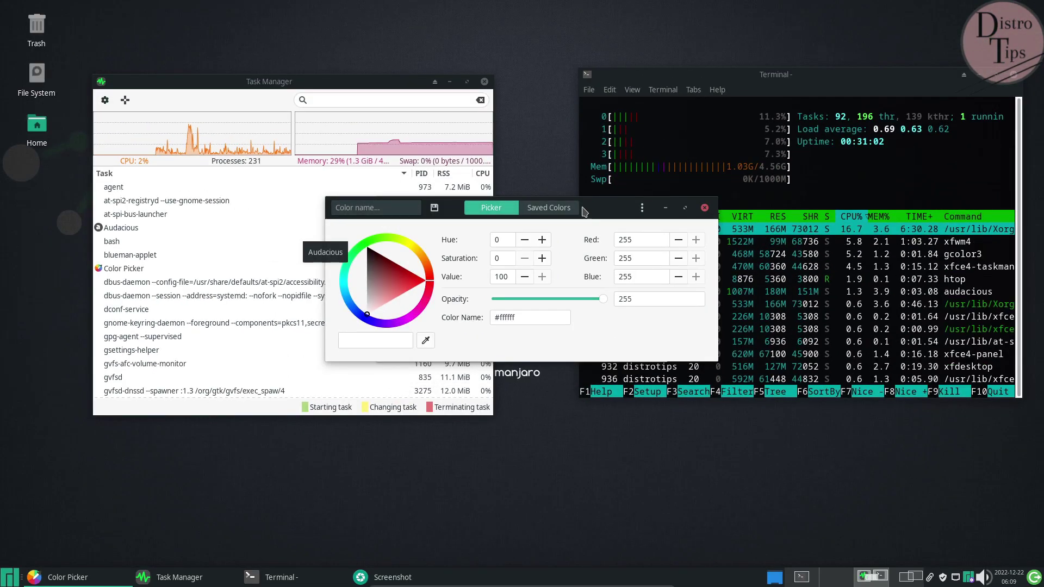
- View Color Picker's saved colors, return to the picker, and move its window over the lower part of Task Manager
left_click(559, 213)
left_click(491, 208)
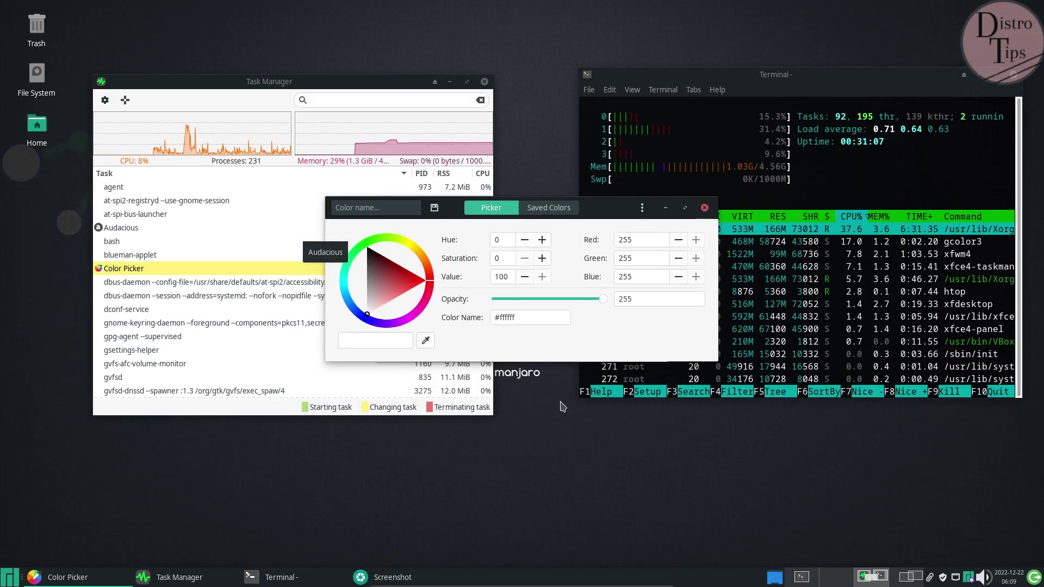
left_click_drag(602, 212, 302, 281)
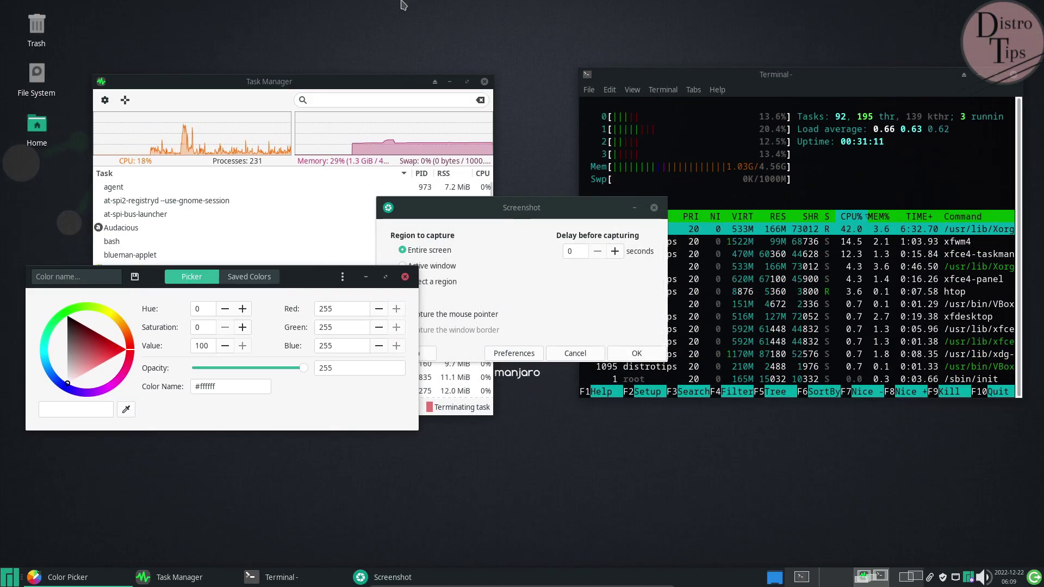
- Launch Catfish File Search from the accessories applications
right_click(400, 32)
mouse_move(461, 245)
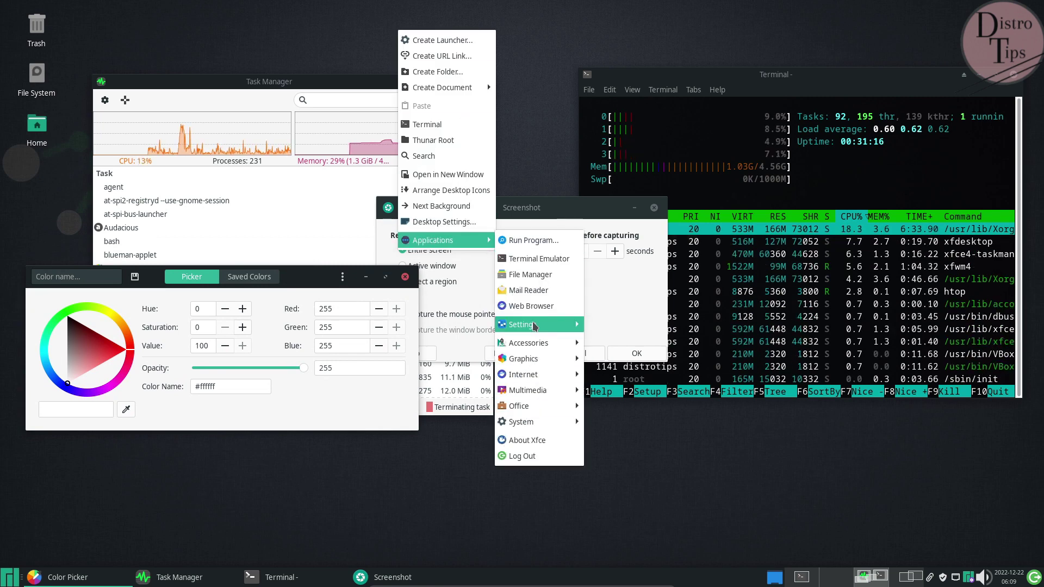
mouse_move(530, 343)
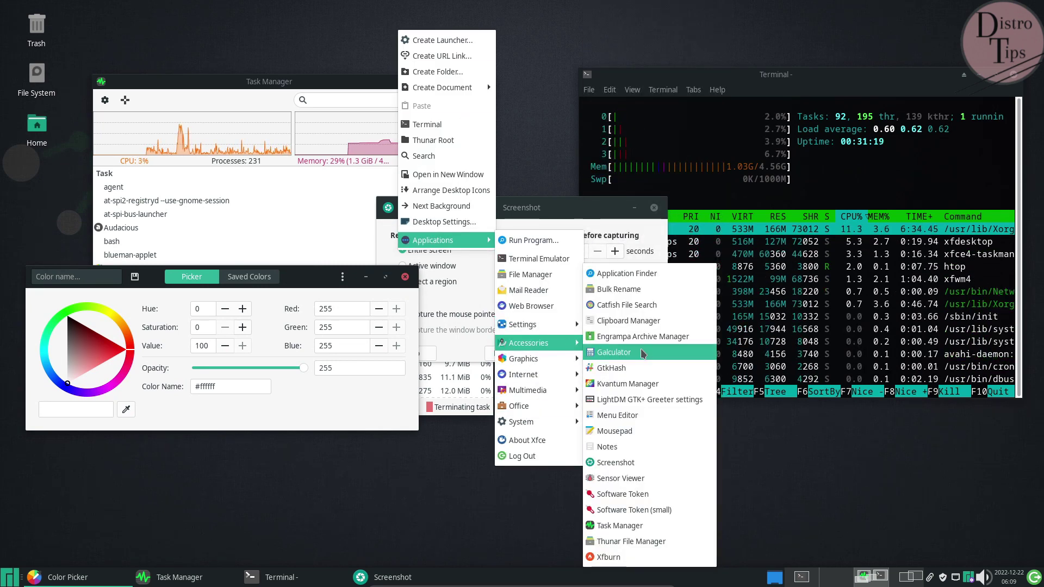
left_click(648, 306)
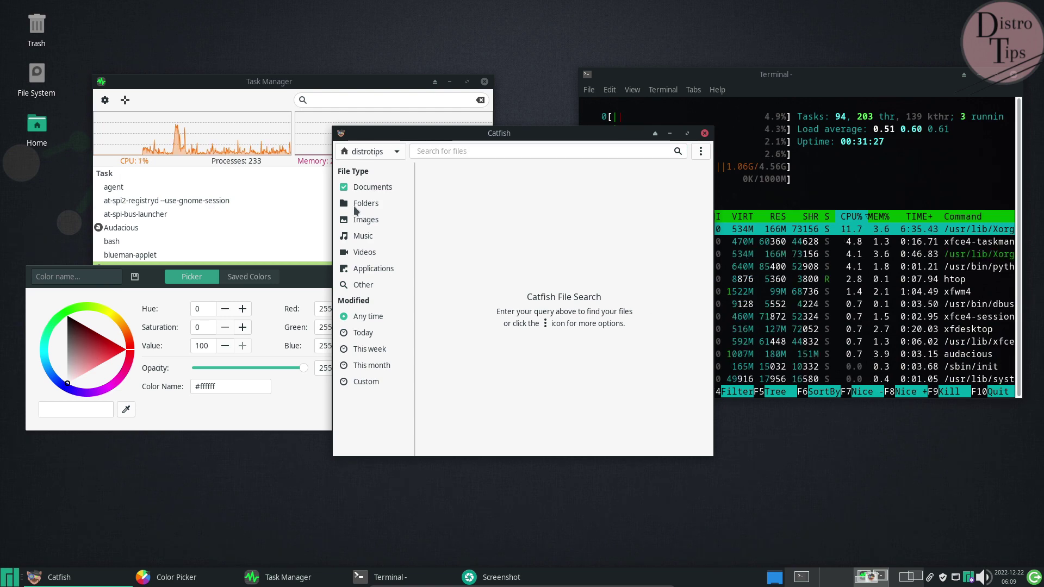
- Examine Catfish's version, copyright, license and credits in its About window, and close that window
left_click(699, 153)
left_click(643, 297)
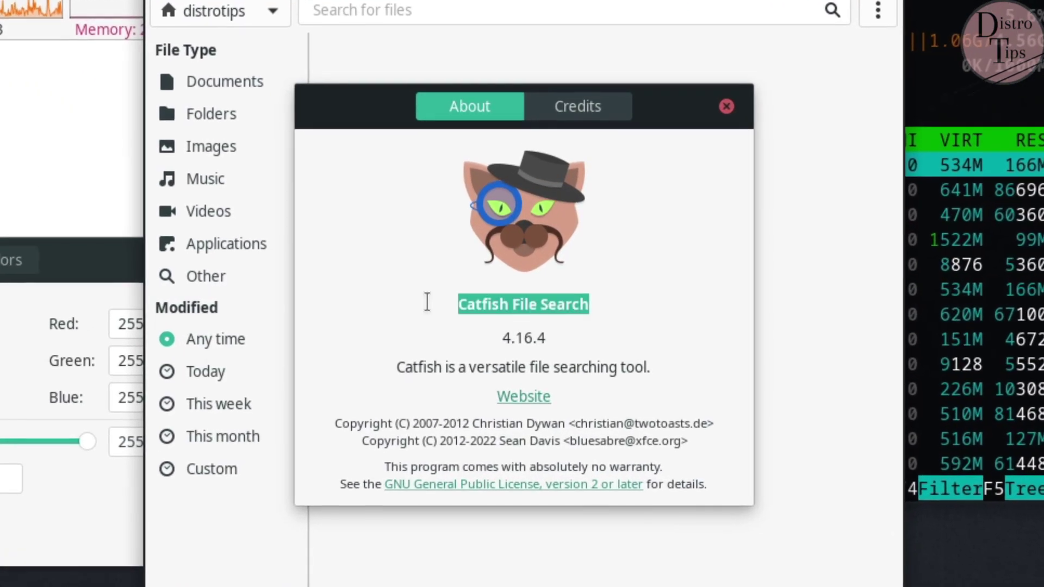
left_click_drag(586, 330, 373, 342)
left_click_drag(344, 419, 362, 452)
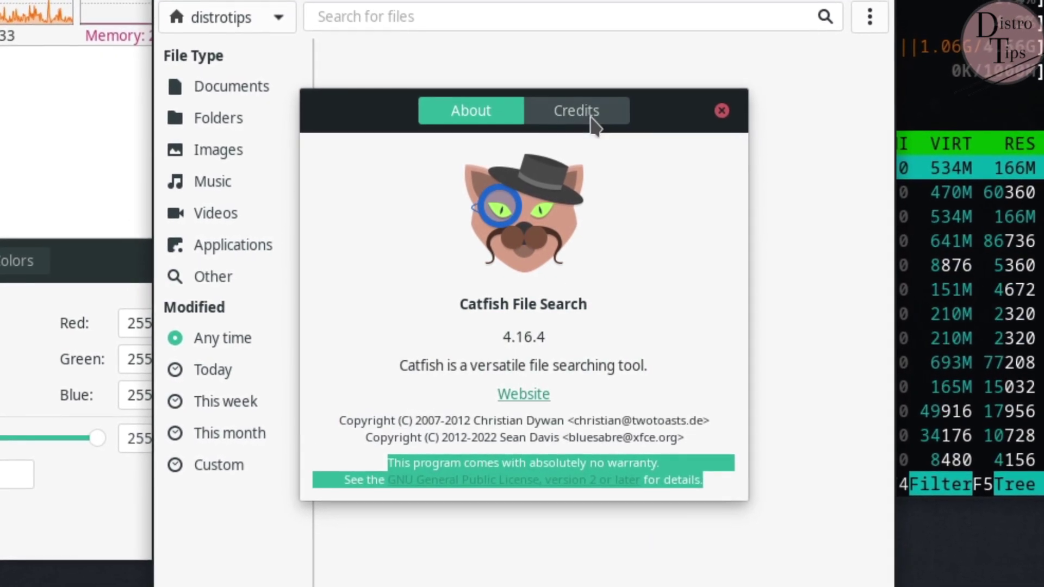
left_click(593, 116)
left_click(498, 109)
left_click(725, 107)
- Try the Modern (CSD) window layout in Catfish's preferences, reselect Classic (Titlebar), view the advanced options, and close the preferences
left_click(878, 12)
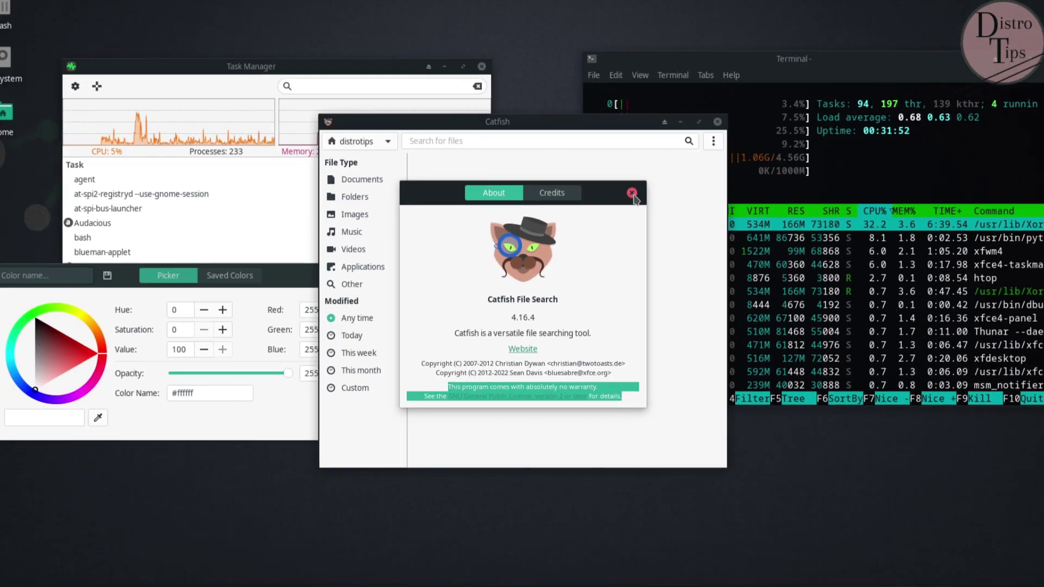
left_click(625, 280)
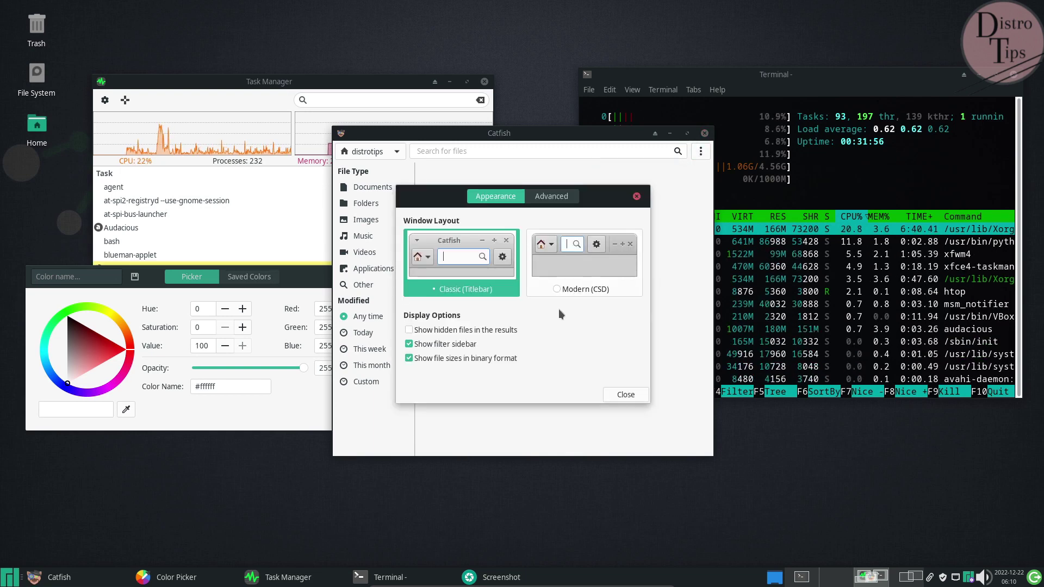
left_click(603, 292)
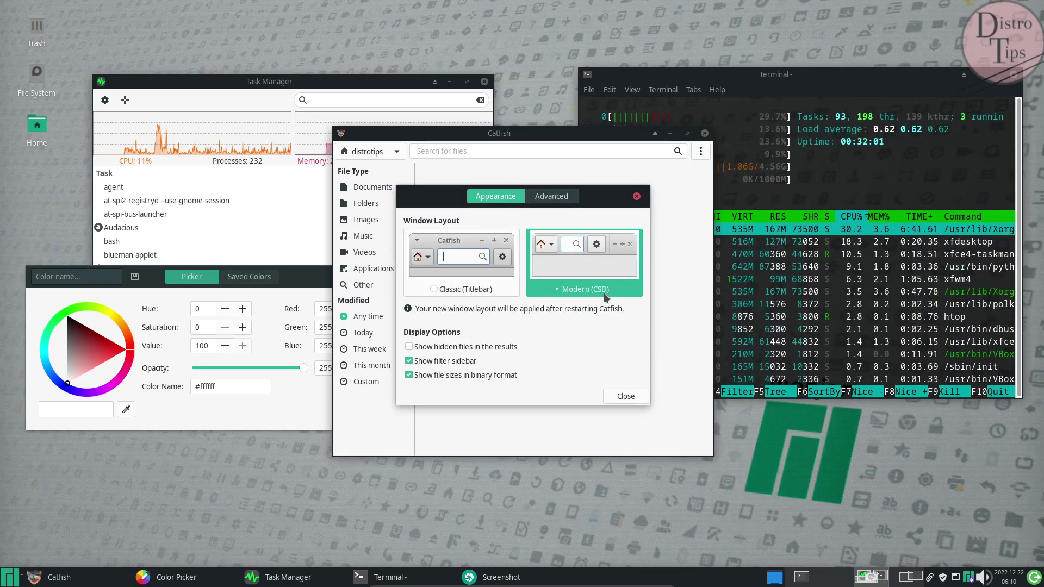
left_click(451, 252)
left_click(551, 196)
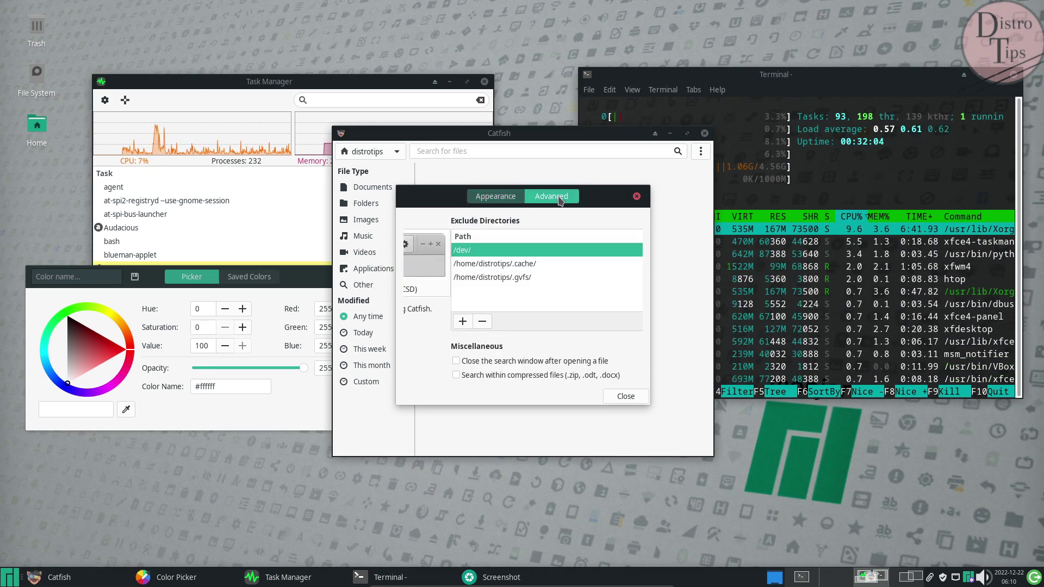
left_click(625, 399)
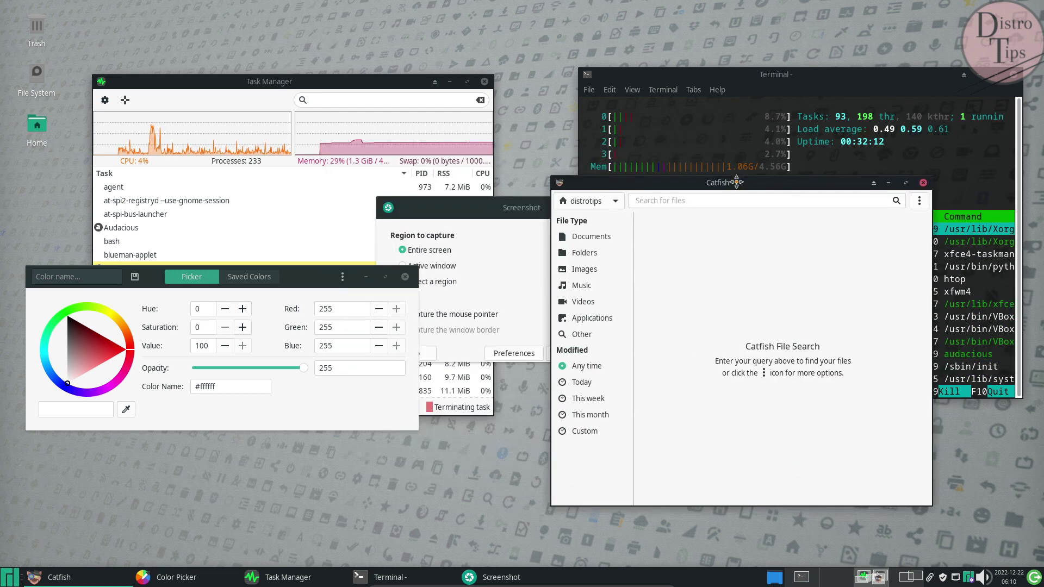
- Switch to the empty workspace and return to the one with the open applications
left_click(836, 580)
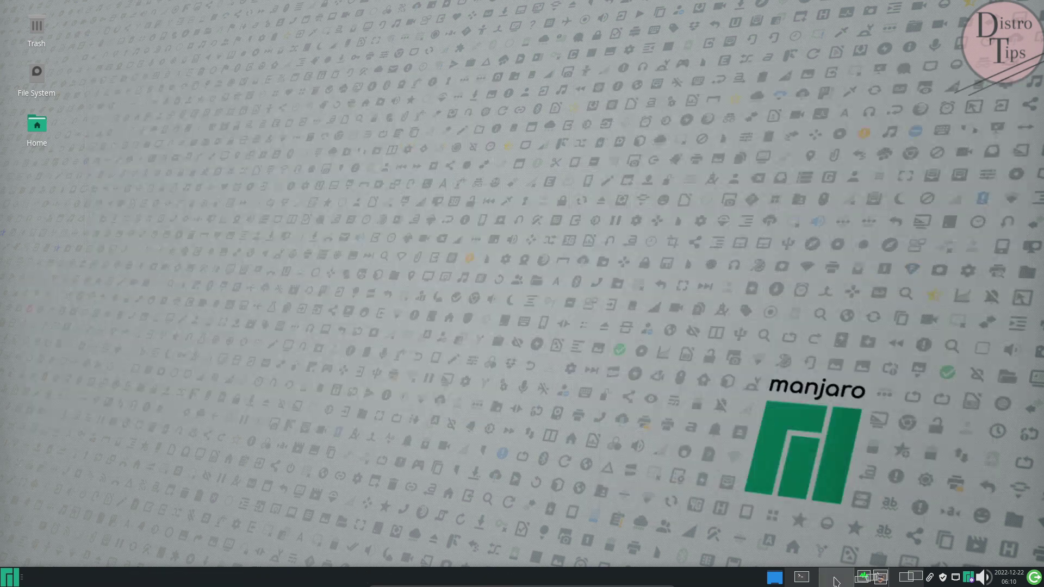
left_click(836, 577)
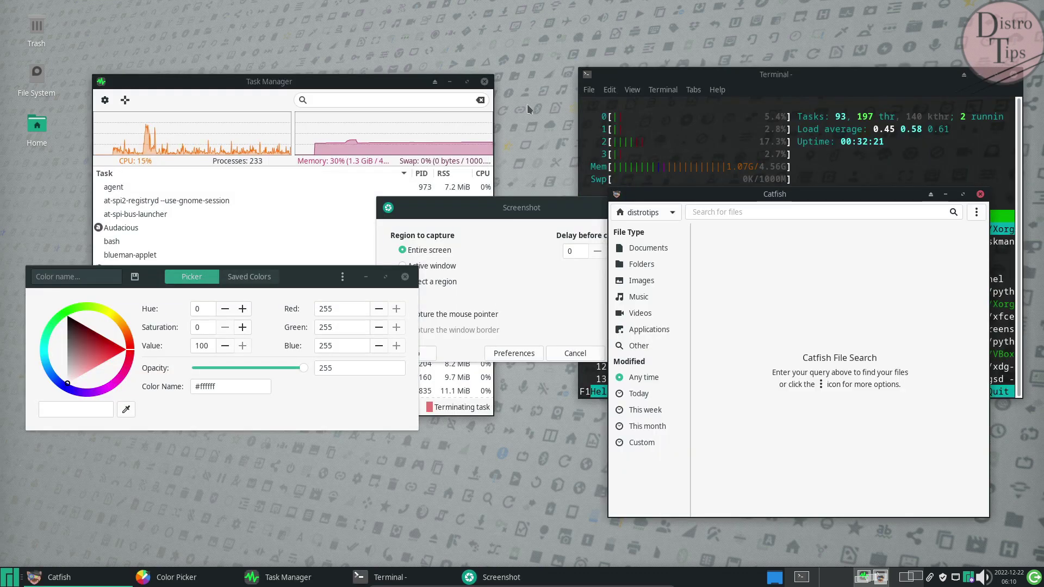
- Launch GNU Image Manipulation Program from the graphics applications, and move its window toward the center of the desktop
right_click(527, 105)
mouse_move(576, 315)
mouse_move(663, 449)
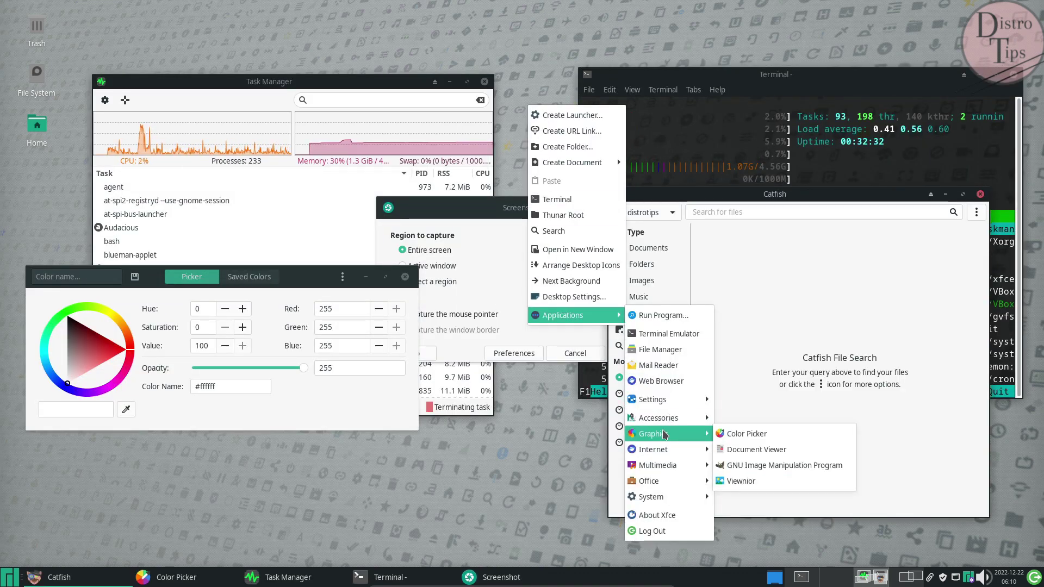
left_click(778, 466)
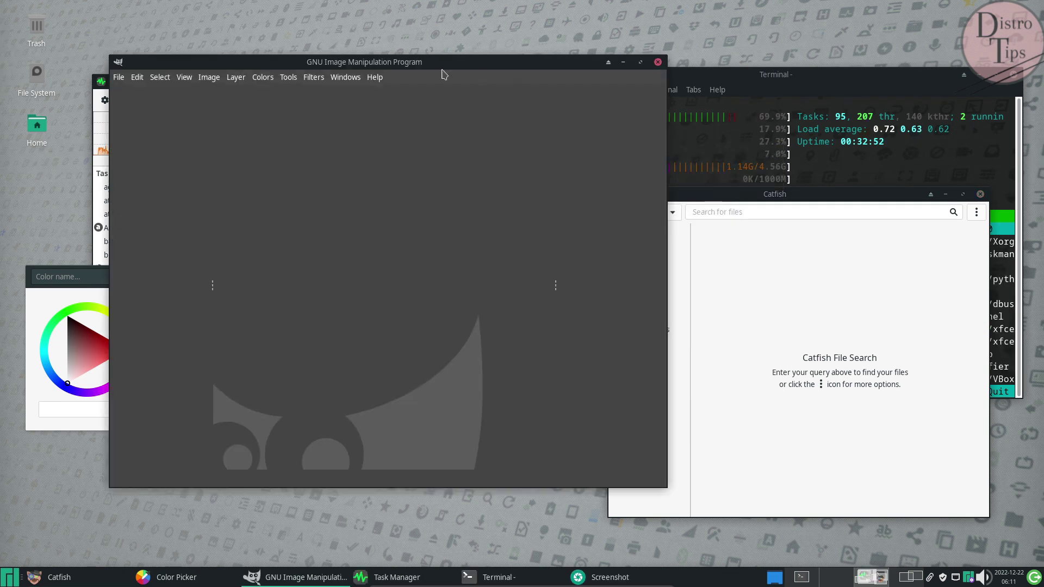
left_click_drag(545, 54, 577, 55)
- Examine GIMP's version, its writing, documentation and artwork credits, and its license through the About window
left_click(547, 75)
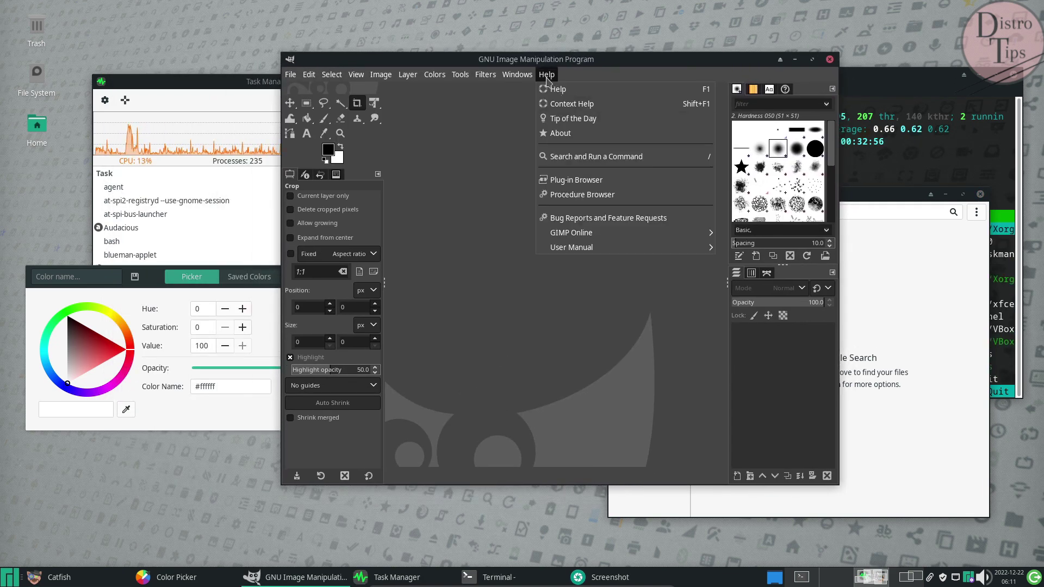
left_click(560, 133)
left_click_drag(509, 245, 447, 247)
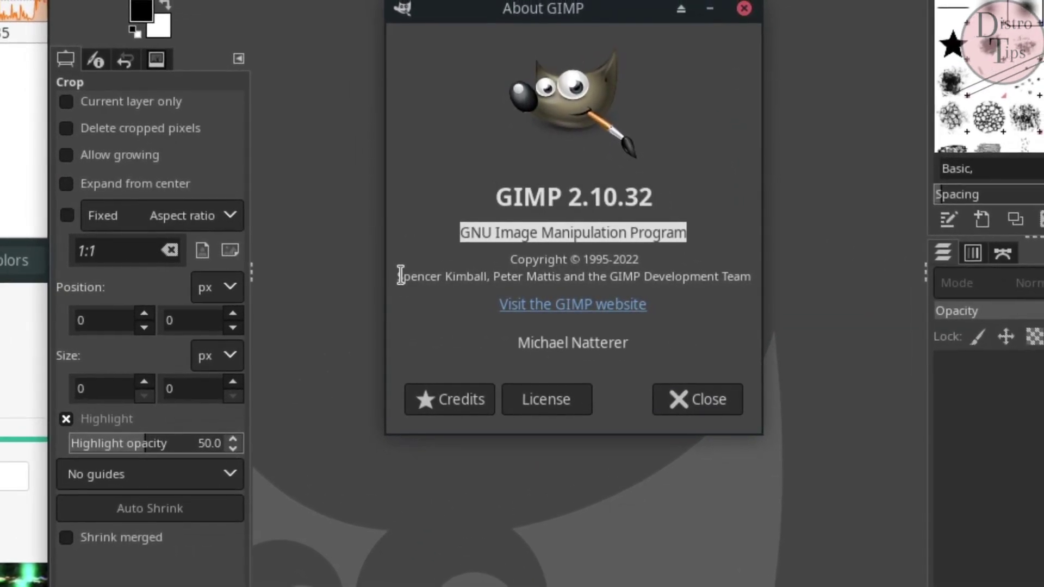
left_click(454, 399)
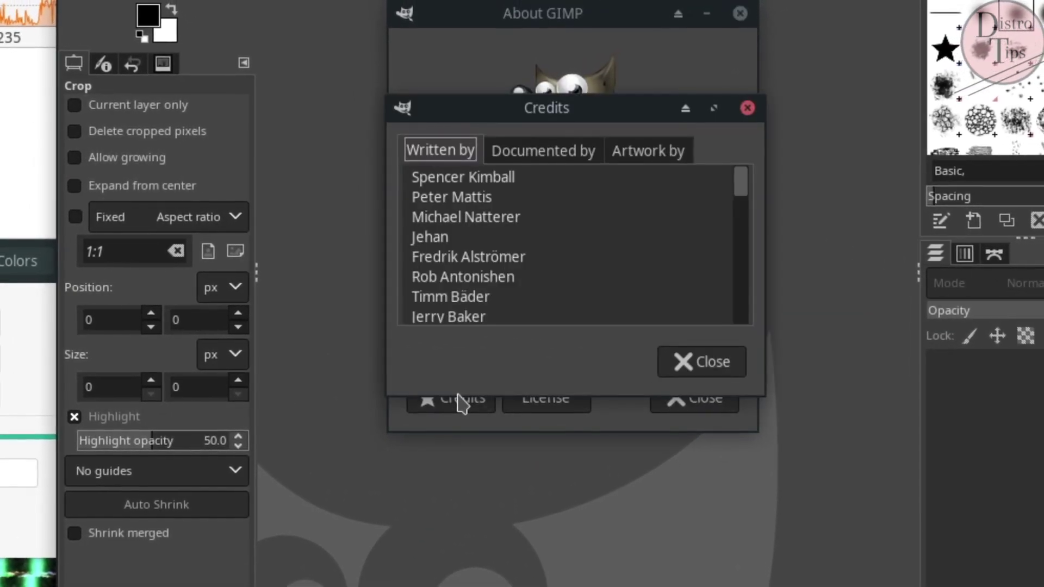
left_click(546, 157)
left_click(653, 155)
left_click(438, 155)
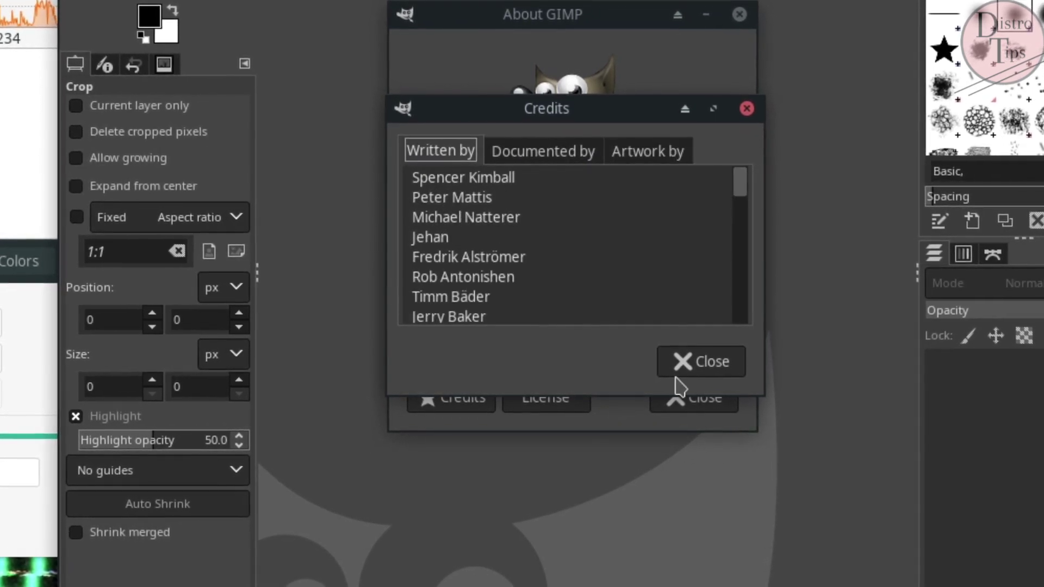
left_click(681, 372)
left_click(546, 399)
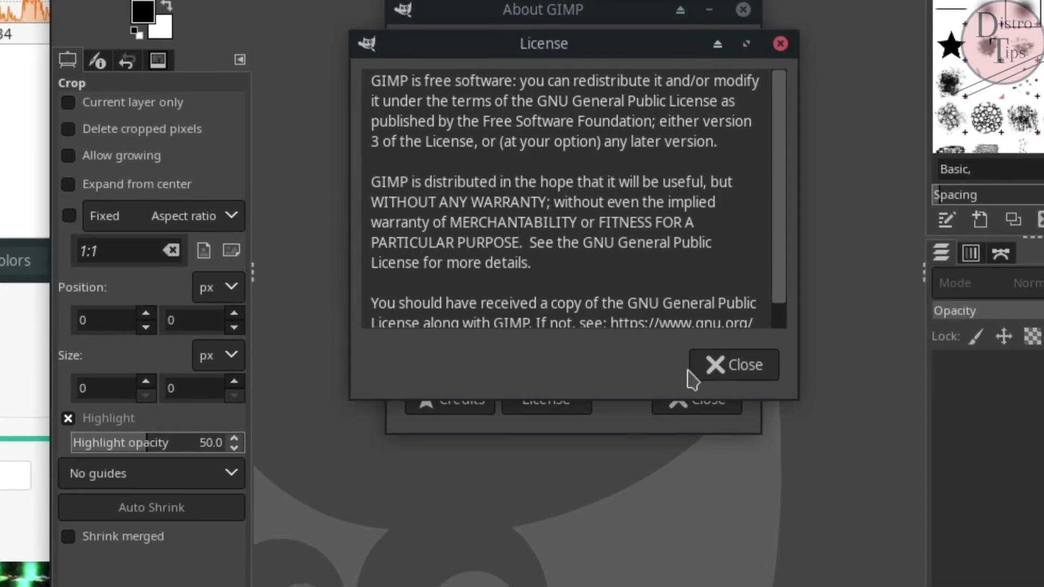
left_click(707, 362)
- Open the GIMP website from the About window, browse its home page, and close both the browser and the About window
left_click(571, 305)
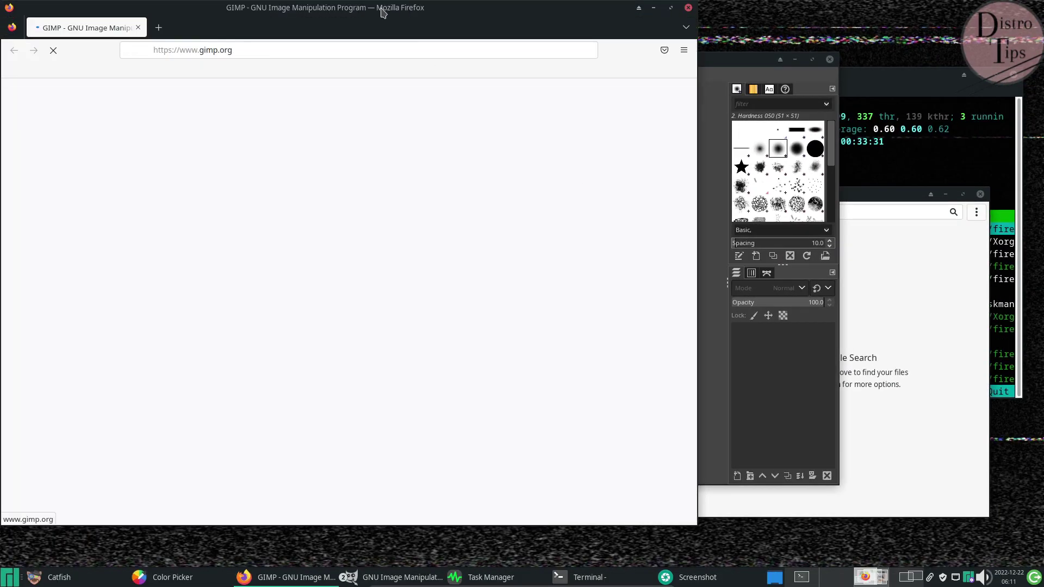
left_click_drag(370, 10, 618, 12)
left_click(620, 50)
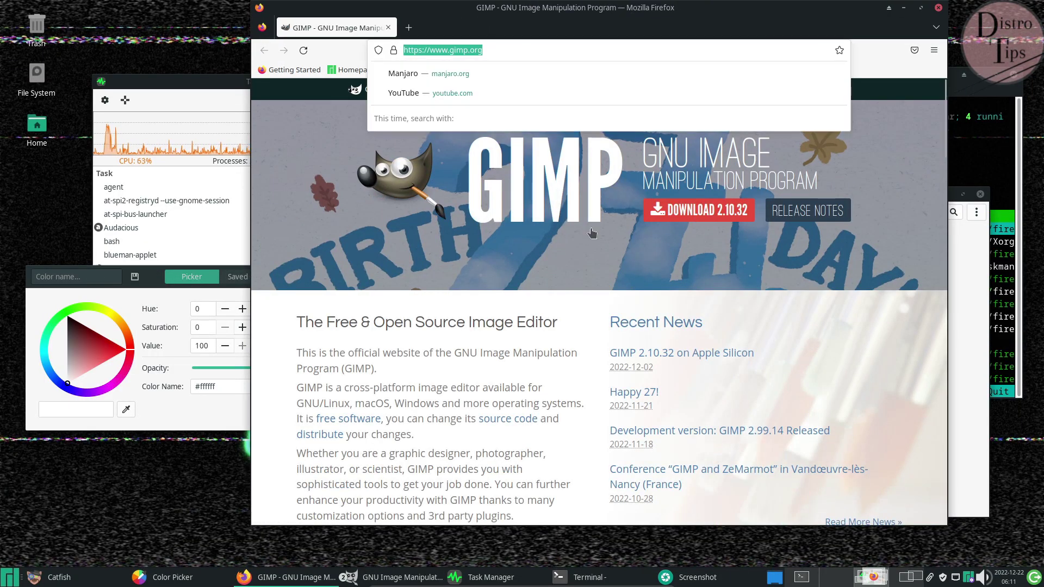
left_click(624, 270)
scroll(625, 256, "down", 20)
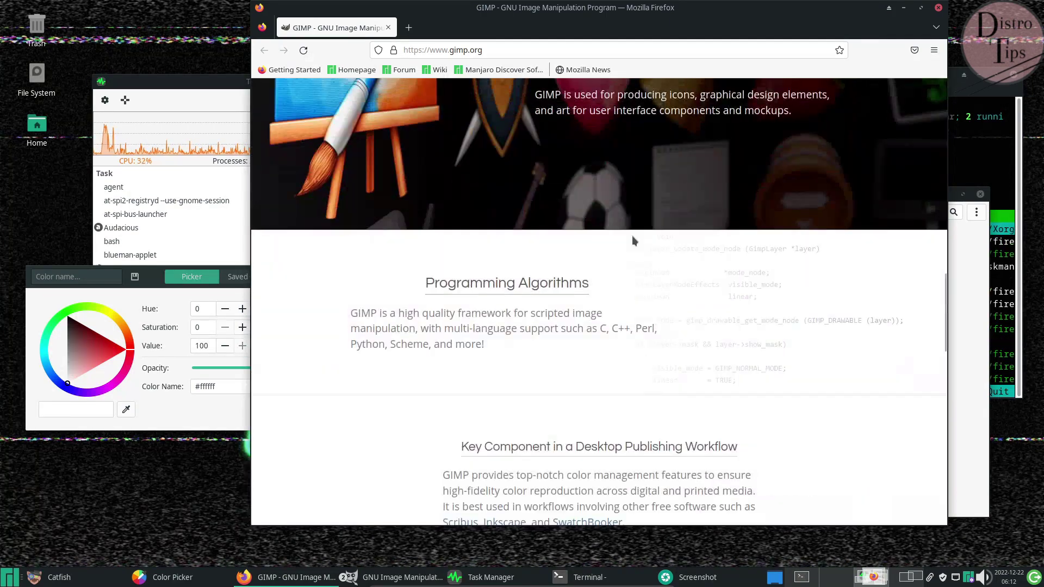
scroll(632, 236, "up", 10)
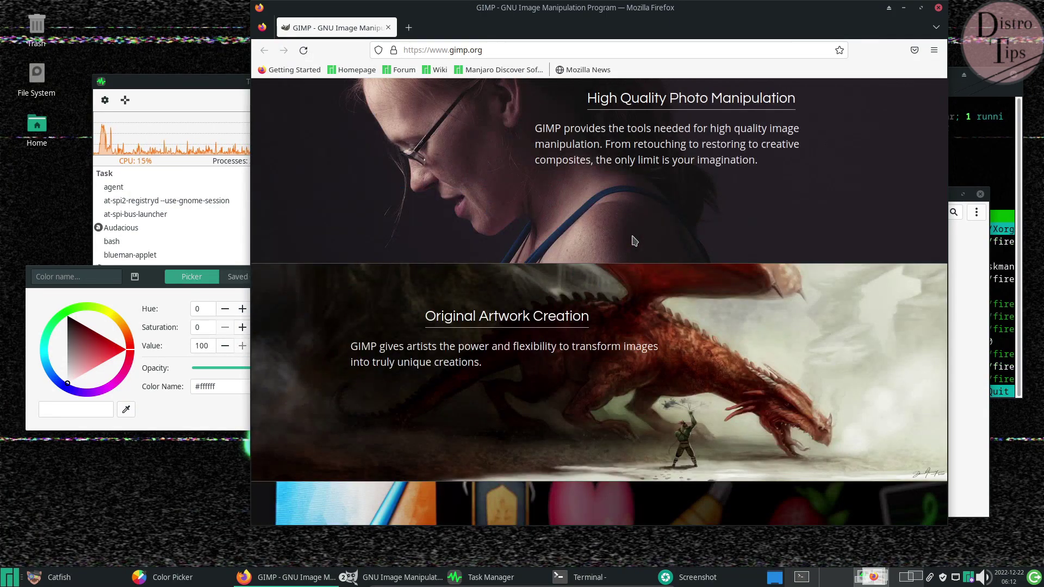
scroll(634, 240, "up", 10)
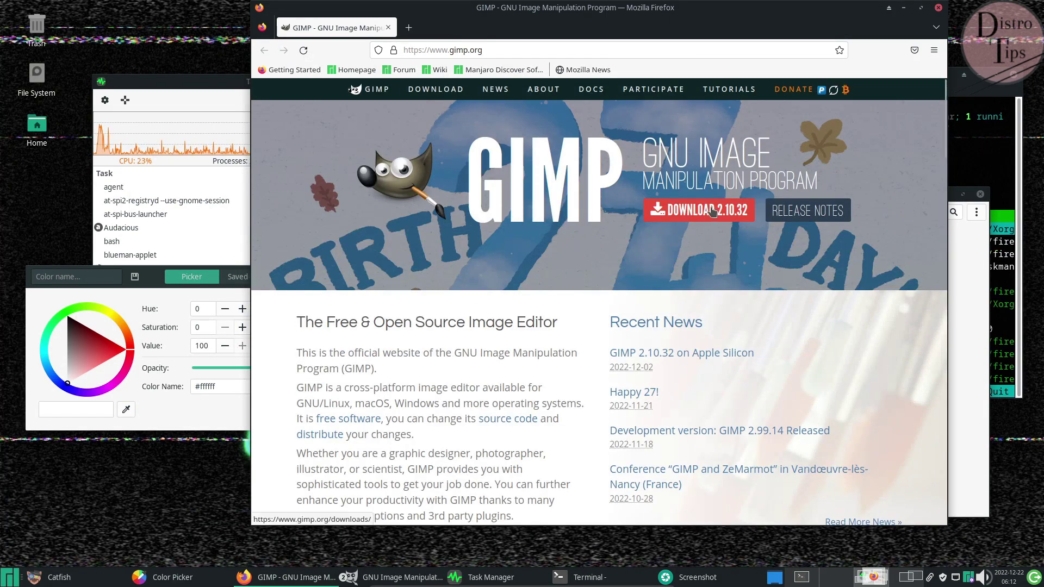
left_click(939, 8)
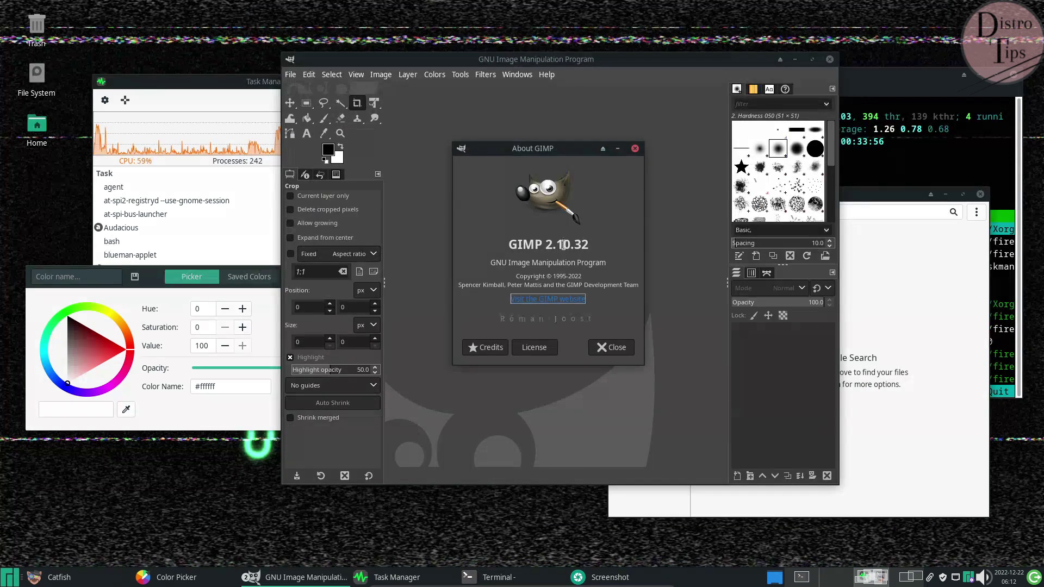
left_click(632, 351)
- Create a new blank GIMP image of 1920 × 1080 px
left_click(292, 76)
left_click(307, 87)
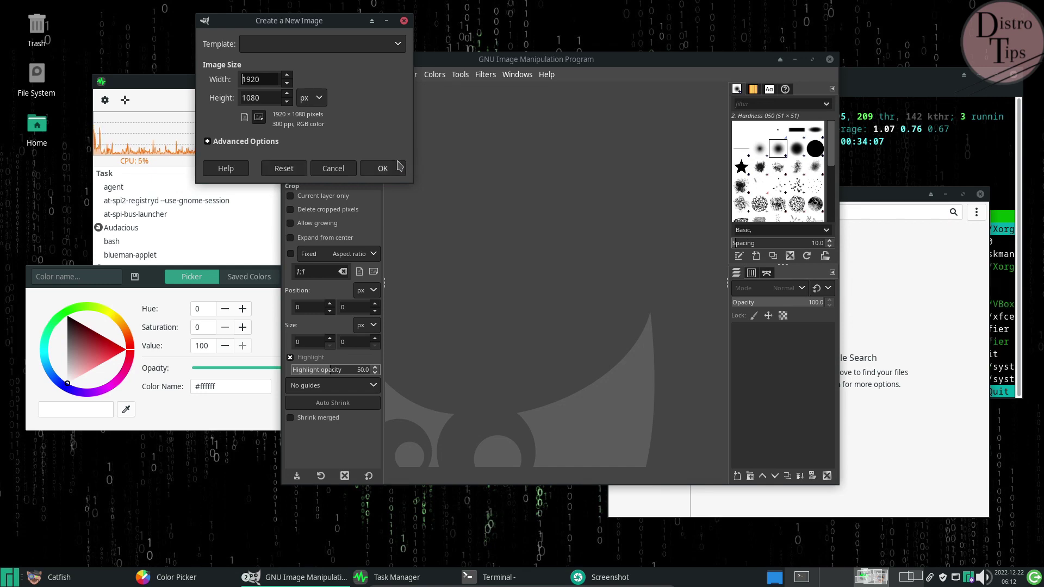
left_click(399, 167)
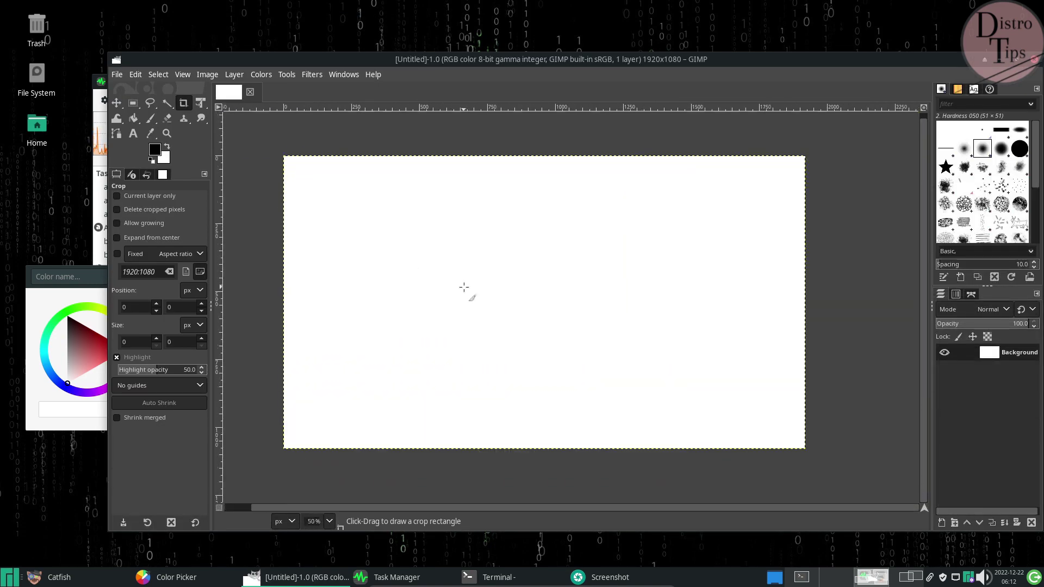
left_click(158, 75)
mouse_move(182, 74)
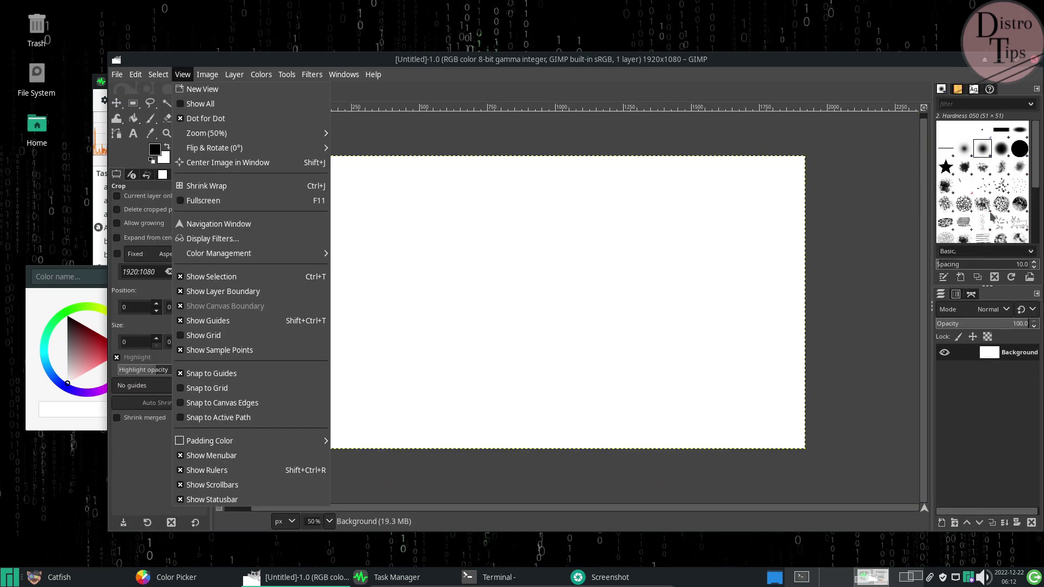
left_click(991, 158)
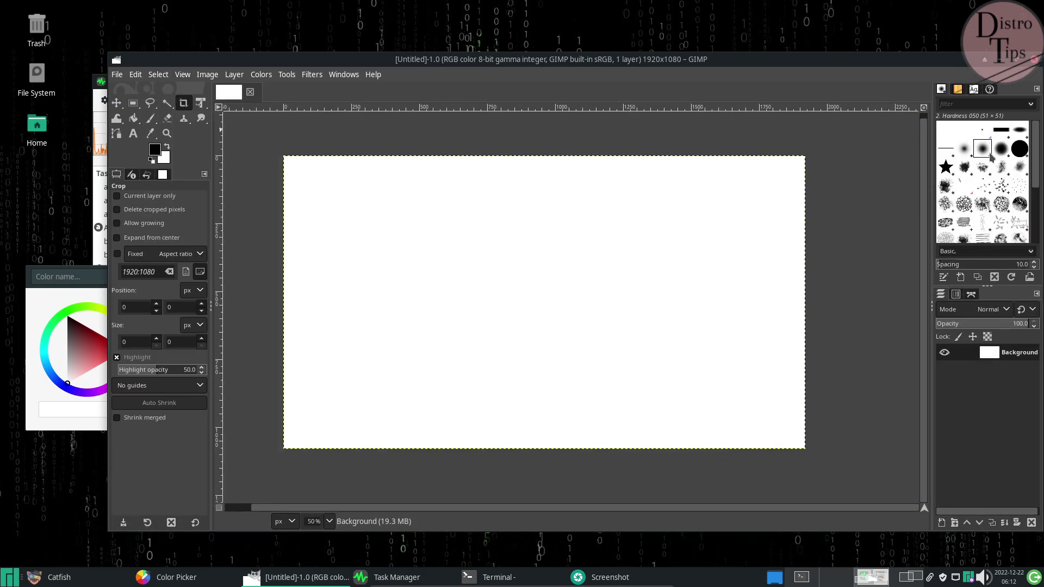
- Fill the blank canvas with black using Bucket Fill, and refill it with dark red as the foreground color
left_click(133, 118)
left_click(508, 261)
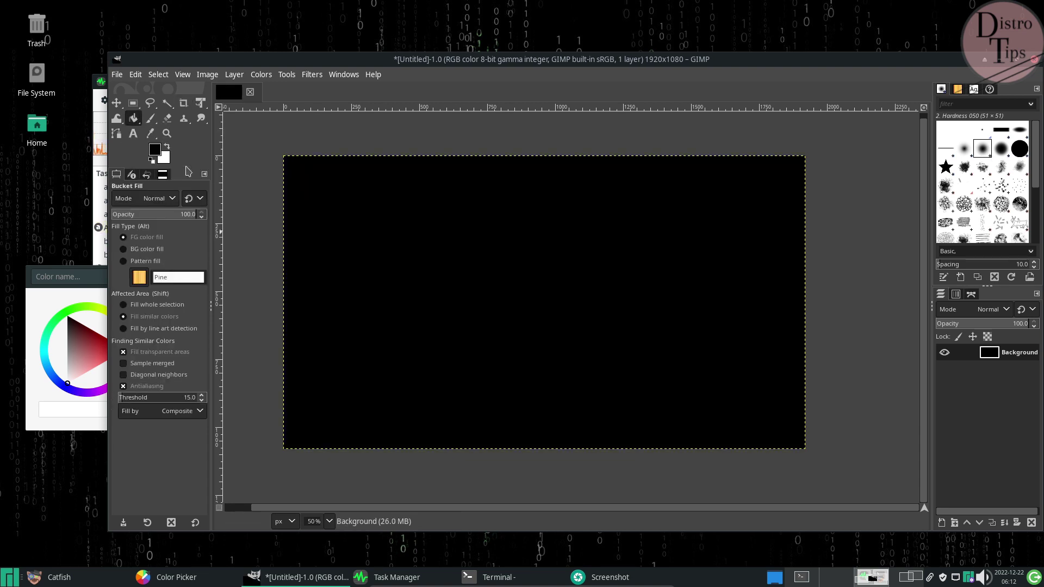
left_click(157, 153)
left_click(123, 166)
left_click(120, 116)
left_click(248, 259)
left_click(480, 229)
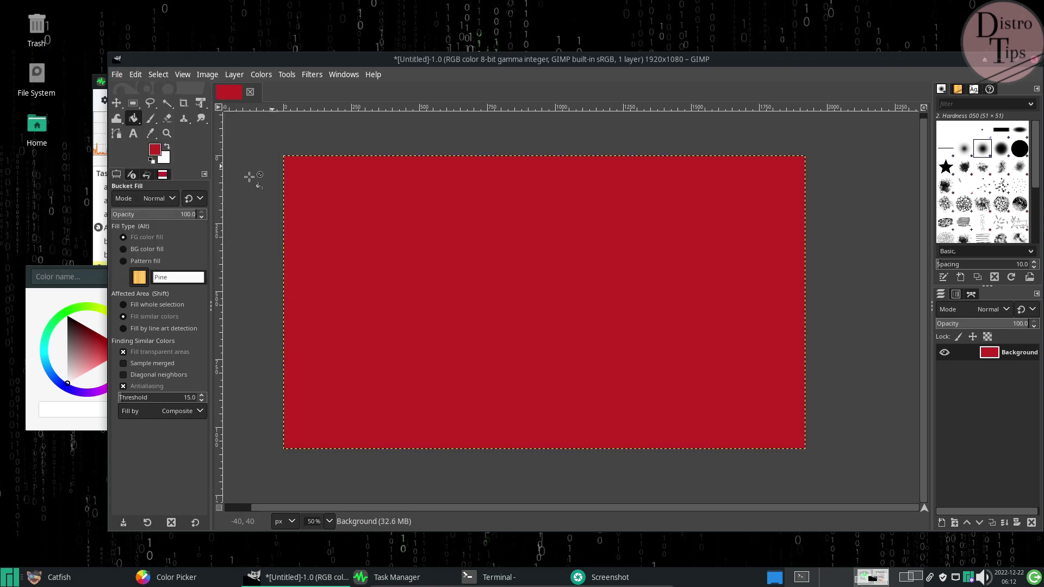
- Try another hue for the white background color, and swap the foreground and background colors
left_click(165, 161)
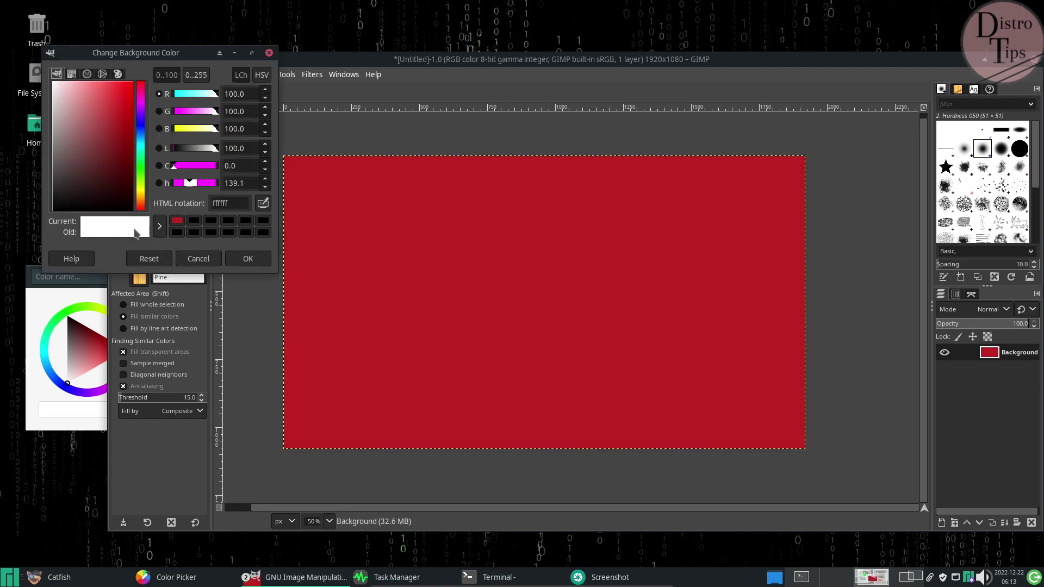
left_click(141, 161)
left_click(249, 258)
left_click(161, 163)
left_click(270, 53)
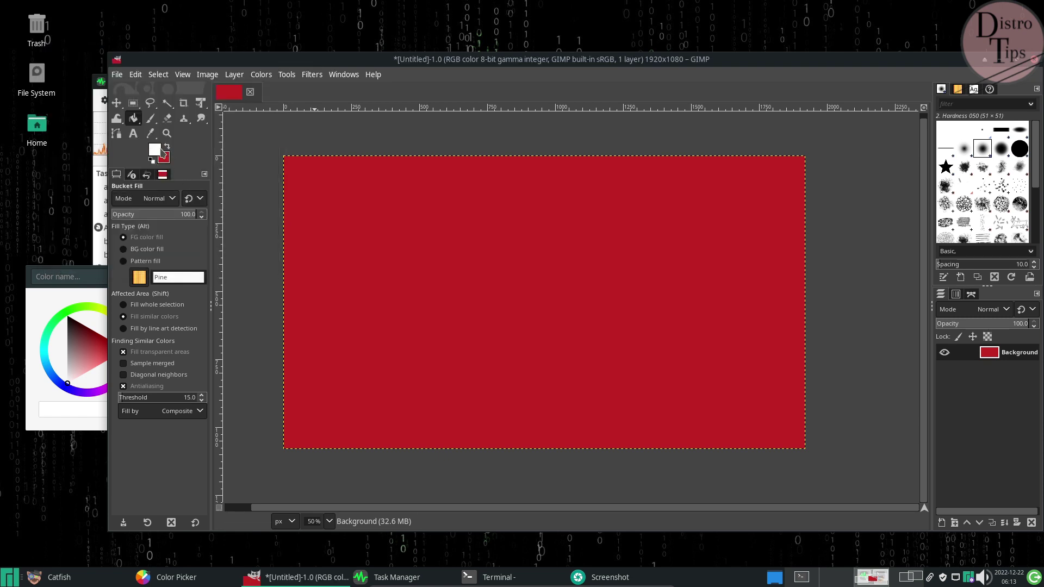
- Set the foreground color to the green 63c93e
left_click(161, 152)
left_click(141, 176)
left_click(109, 113)
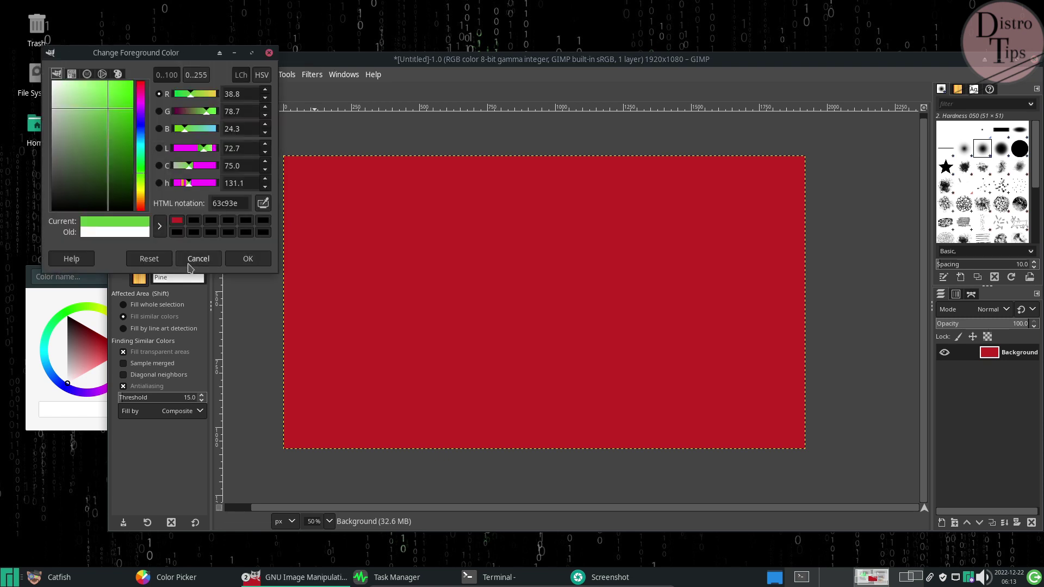
left_click(239, 257)
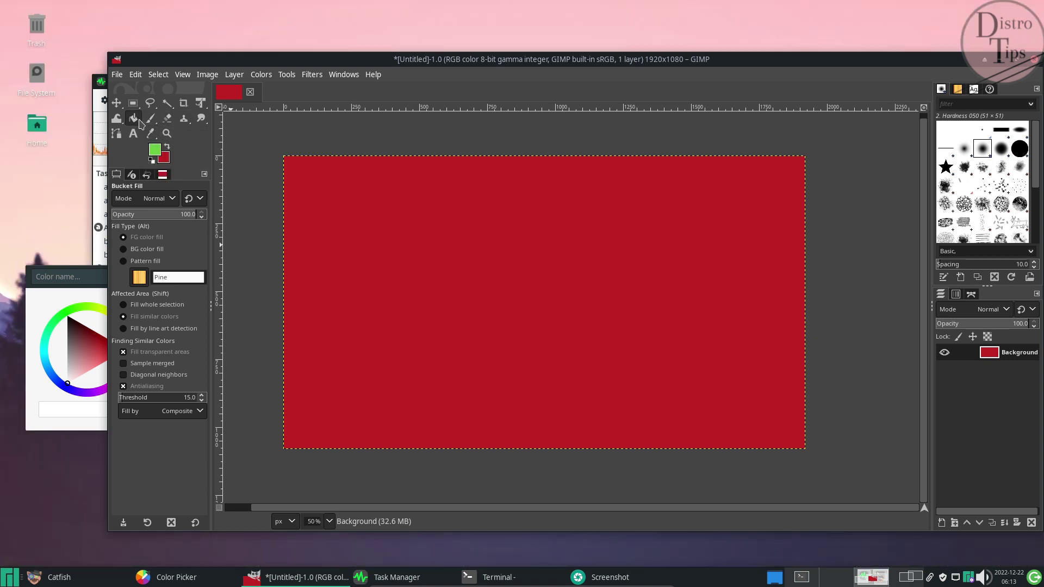
- Review the User Interface settings in GIMP's preferences and switch the icon theme to Legacy
left_click(344, 74)
left_click(135, 74)
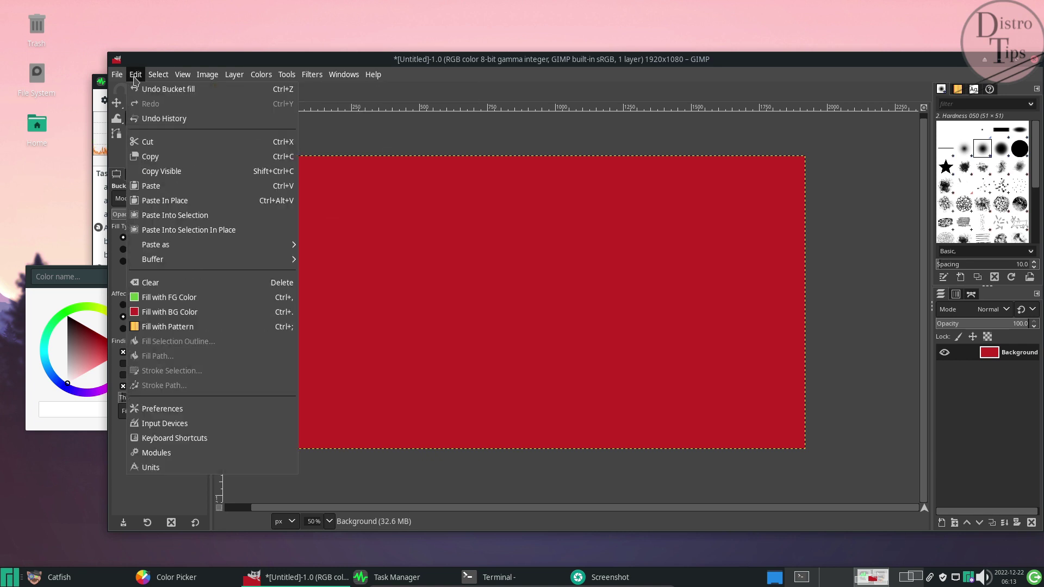
left_click(163, 408)
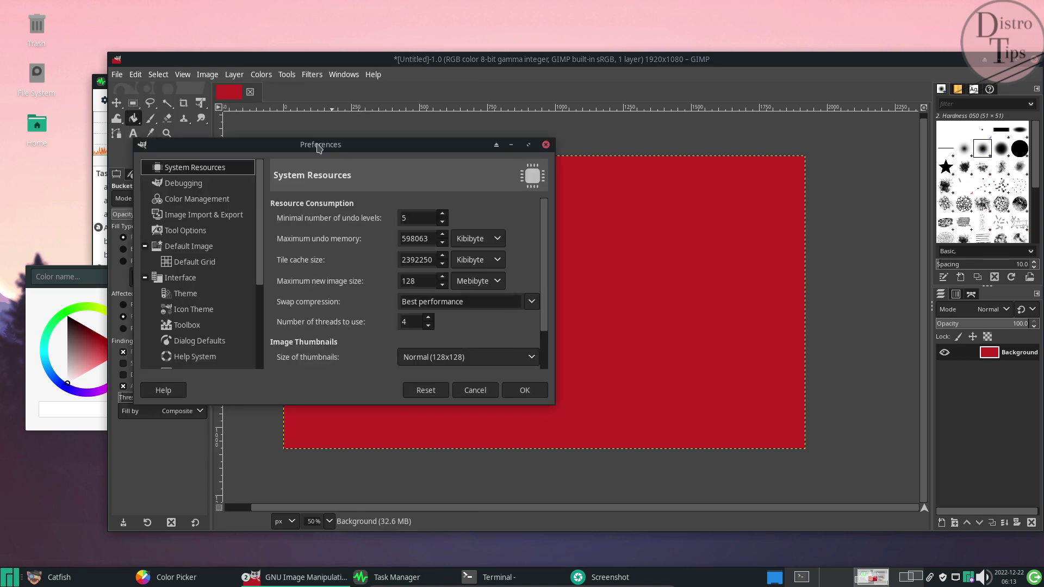
left_click_drag(315, 140, 554, 136)
left_click(419, 270)
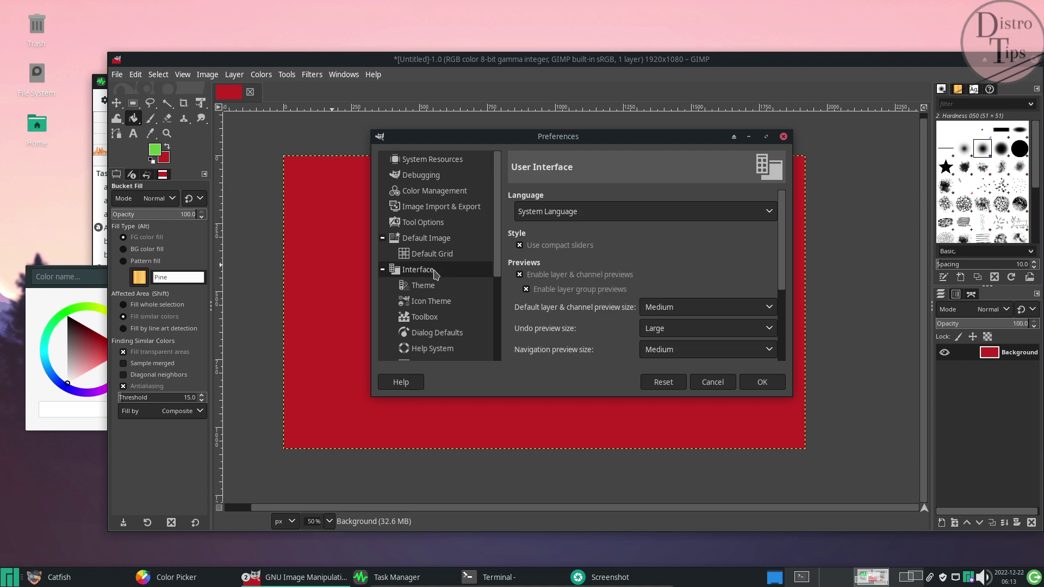
scroll(580, 265, "down", 3)
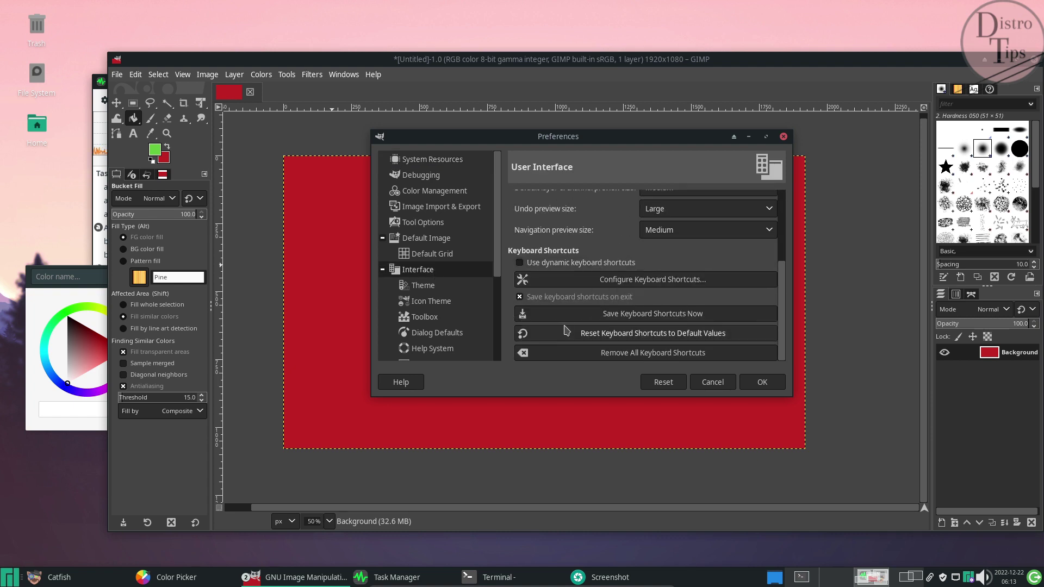
left_click(425, 304)
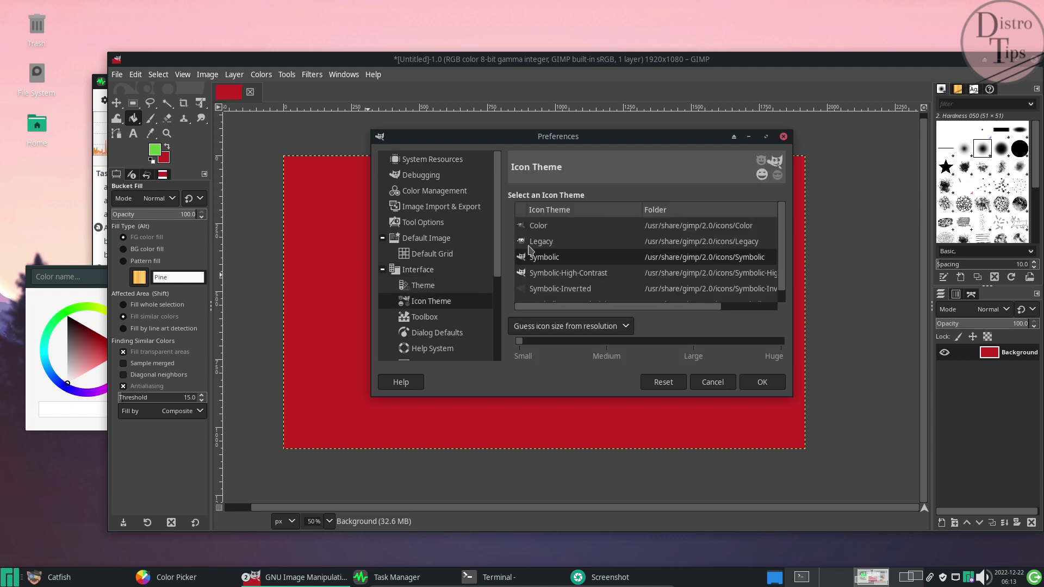
left_click(546, 244)
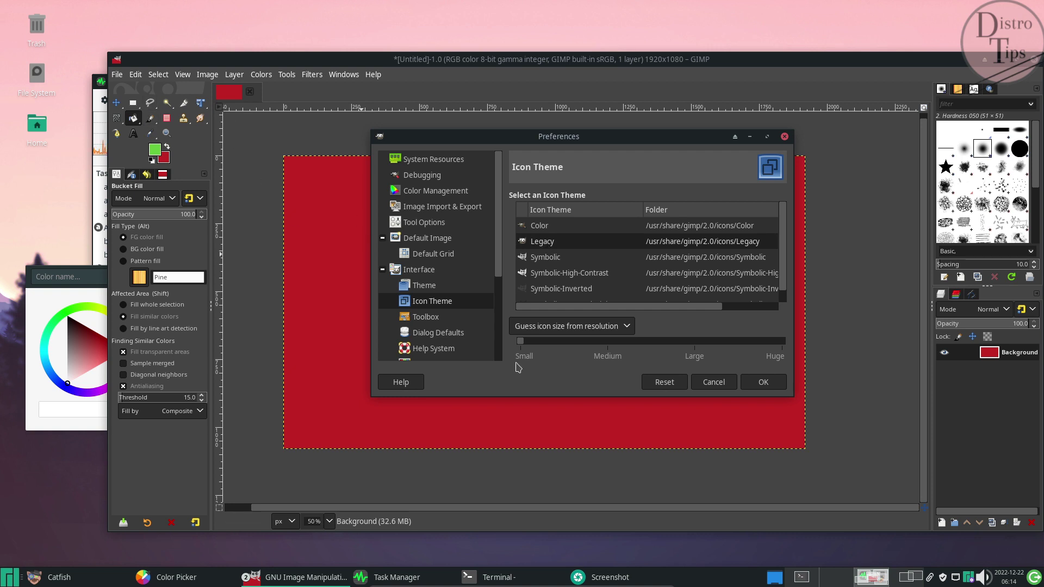
- Disable the compact sliders style in the Interface preferences
scroll(435, 322, "down", 2)
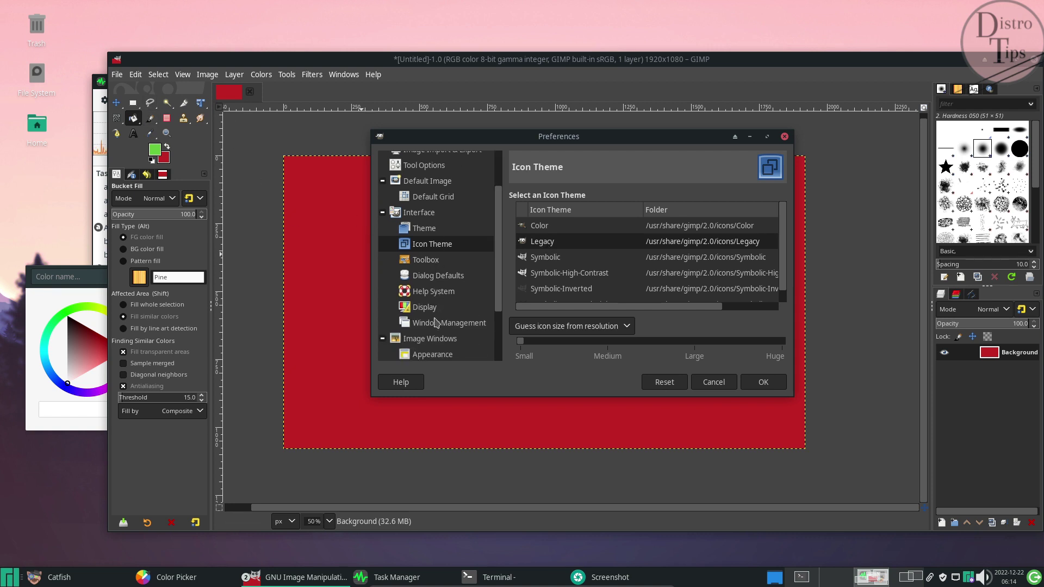
left_click(421, 212)
scroll(600, 266, "up", 5)
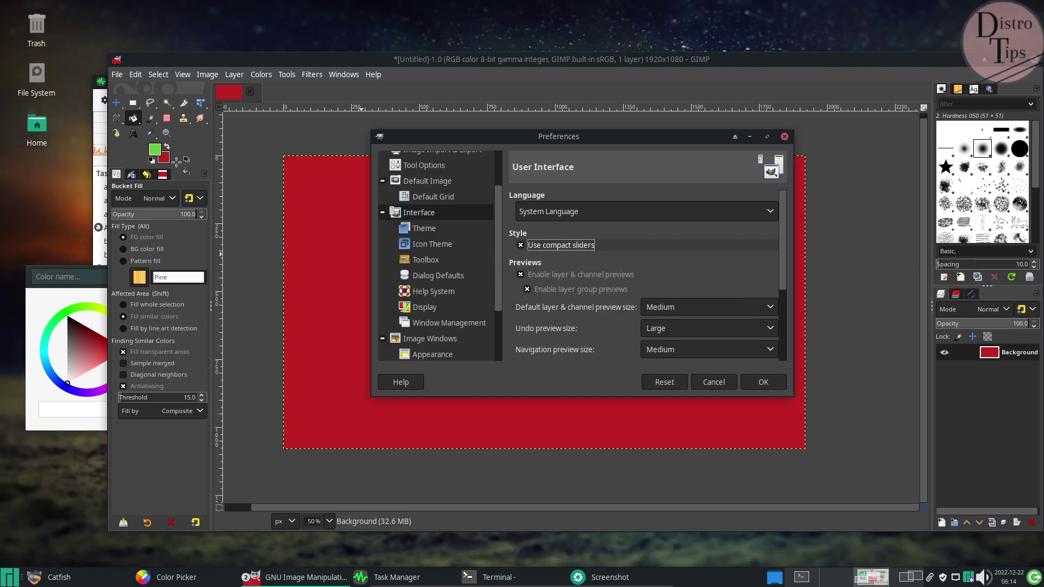
key("space")
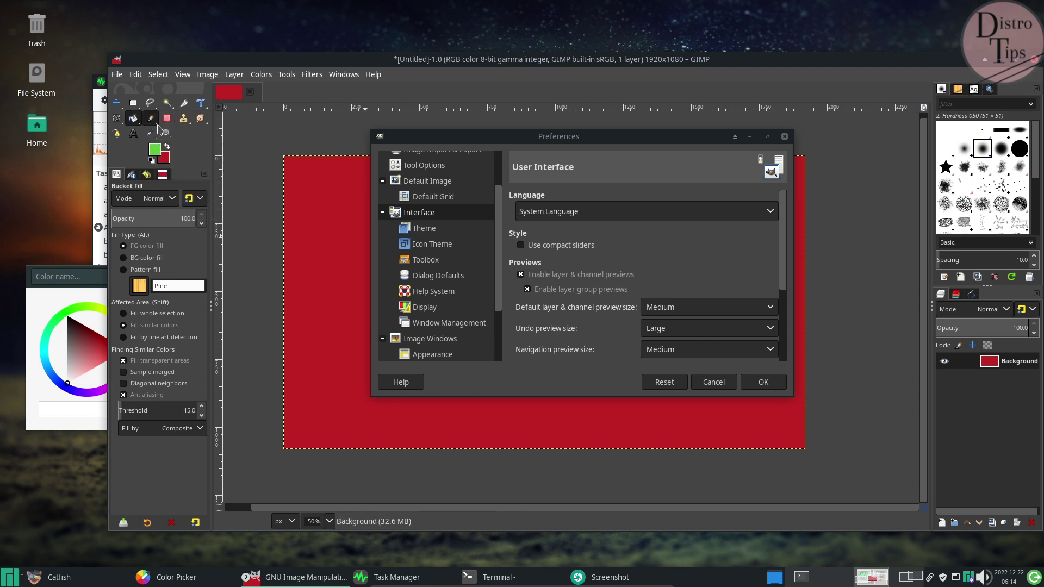
- Choose the Gradient tool from the toolbox and accept the changed preferences
left_click(116, 120)
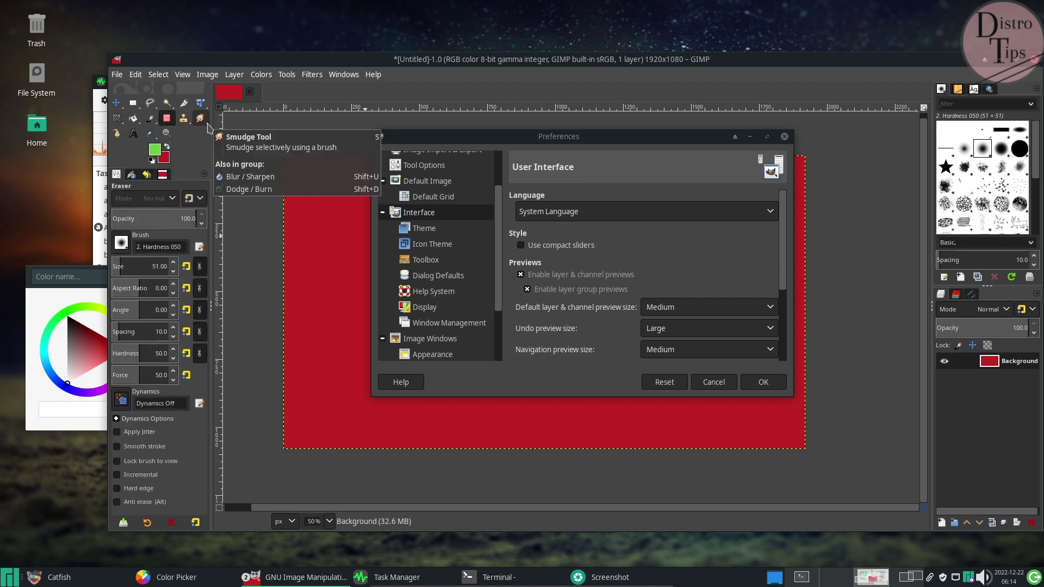
left_click(141, 126)
left_click_drag(132, 122, 163, 125)
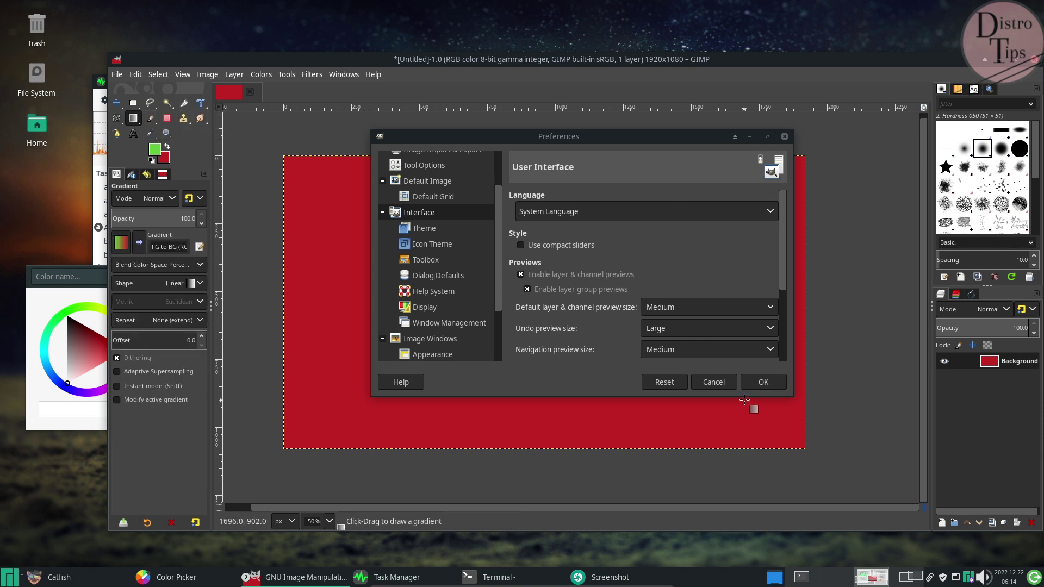
left_click(750, 382)
- Draw a vertical green-to-red gradient about 1172 px long from below the canvas to above it, and close GIMP without saving
left_click_drag(584, 460, 581, 141)
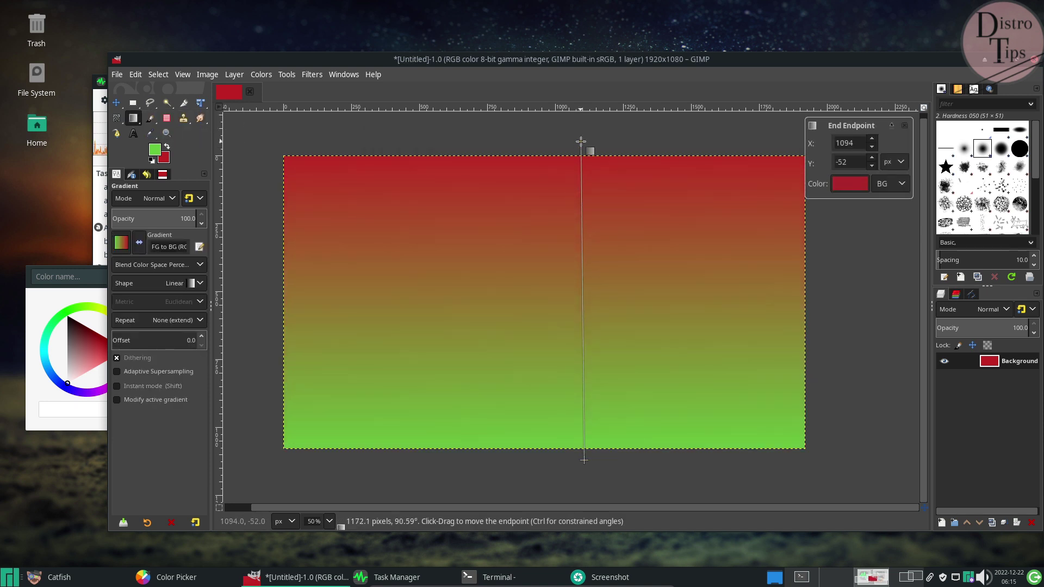
left_click(1036, 60)
left_click(618, 360)
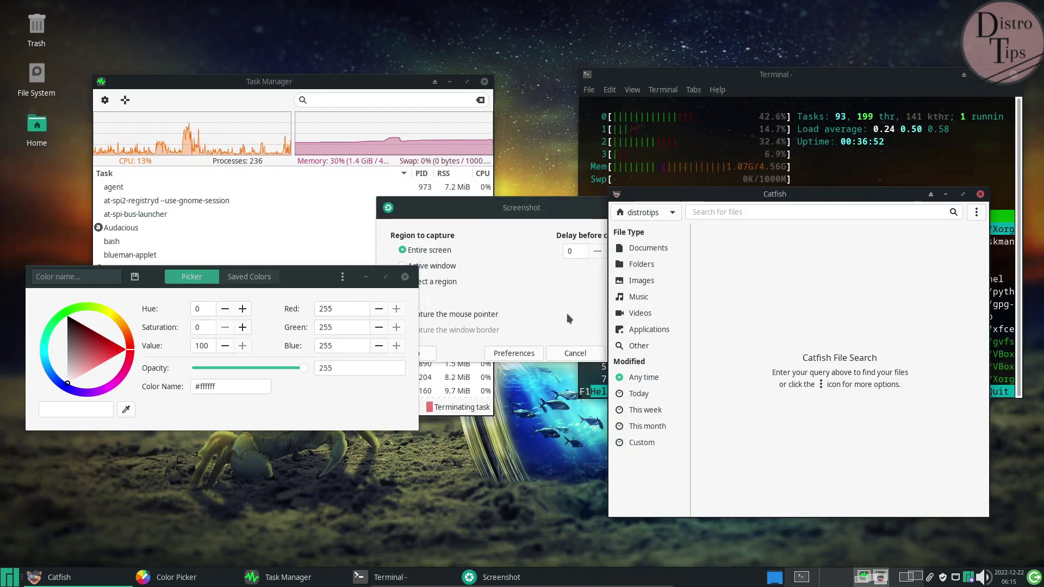
- Launch the calculator from the Accessories applications and move its window up beside the Task Manager
right_click(356, 30)
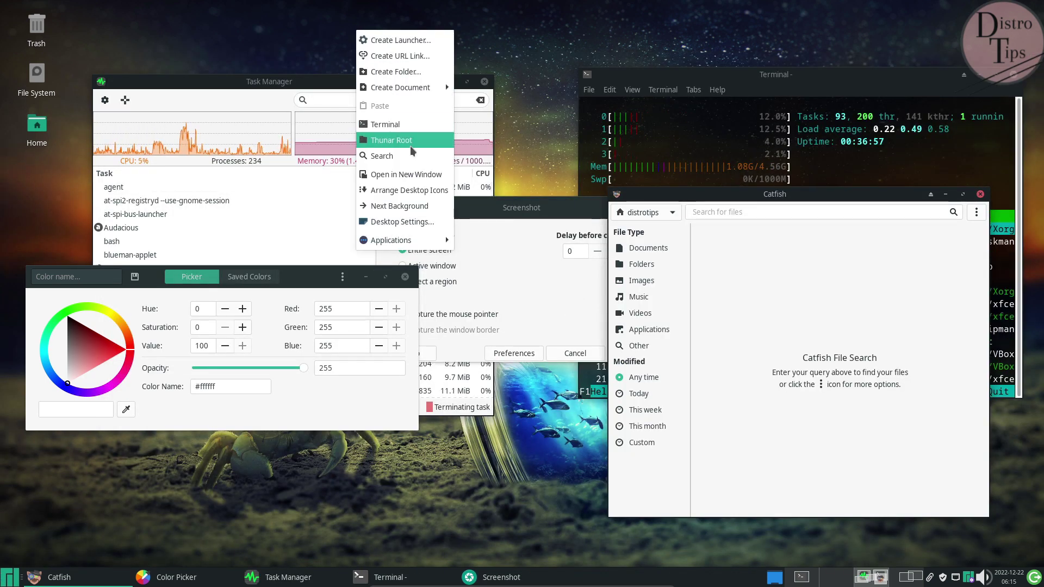
mouse_move(413, 240)
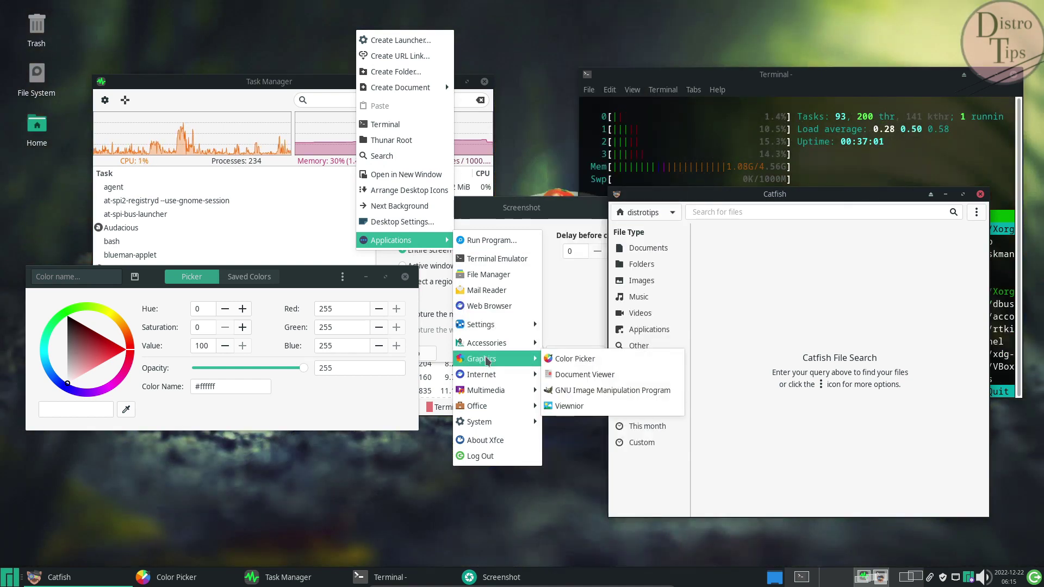
mouse_move(494, 363)
mouse_move(492, 343)
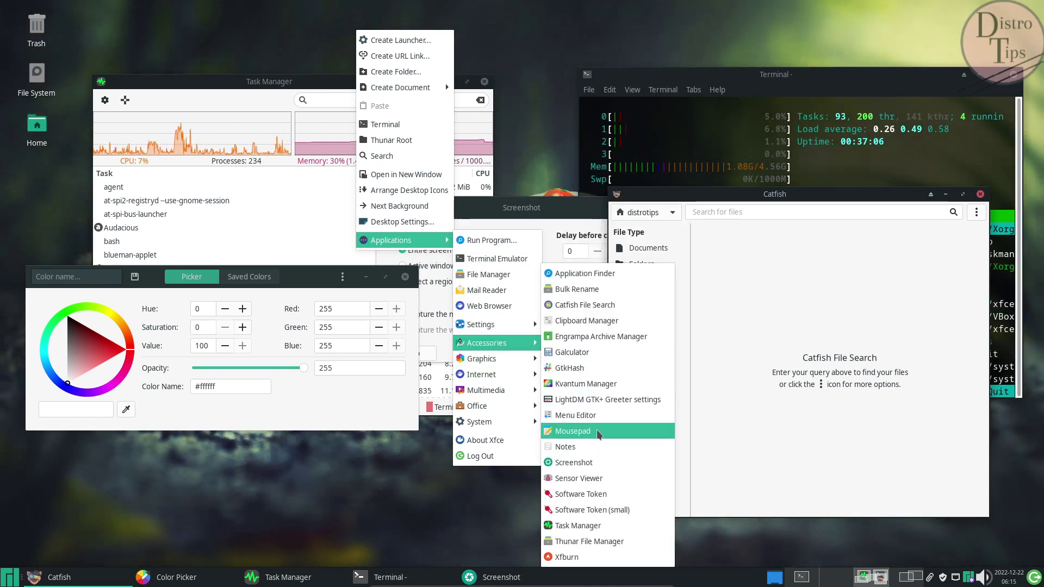
left_click(596, 351)
left_click(533, 212)
left_click(530, 241)
left_click_drag(574, 196, 459, 173)
- View the calculator's About window, examine its version, description, copyright and credits, and close it
left_click(442, 186)
left_click(452, 203)
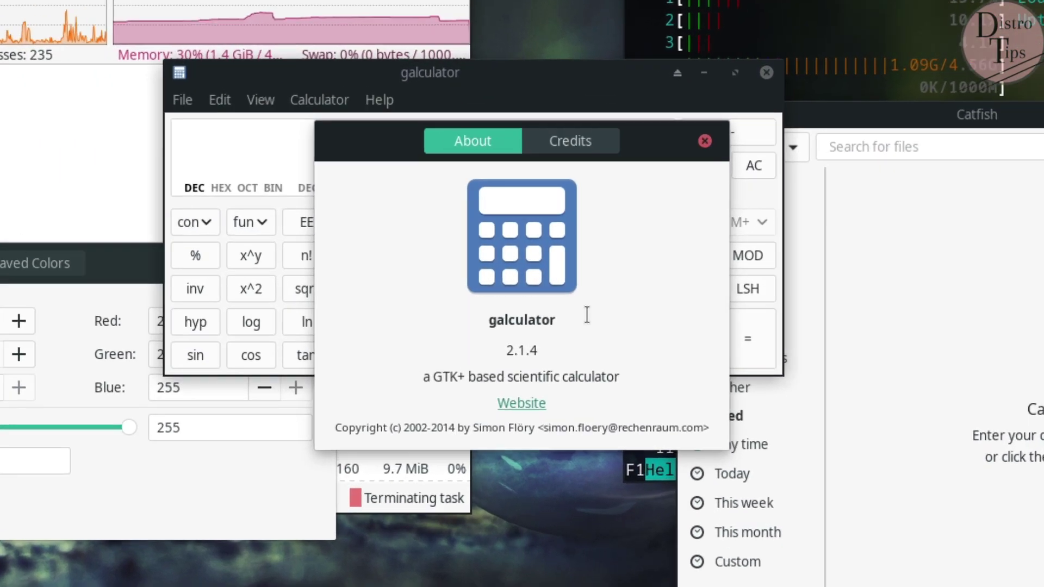
left_click_drag(587, 315, 461, 317)
left_click_drag(538, 350, 505, 350)
left_click_drag(620, 377, 461, 427)
left_click_drag(725, 435, 309, 413)
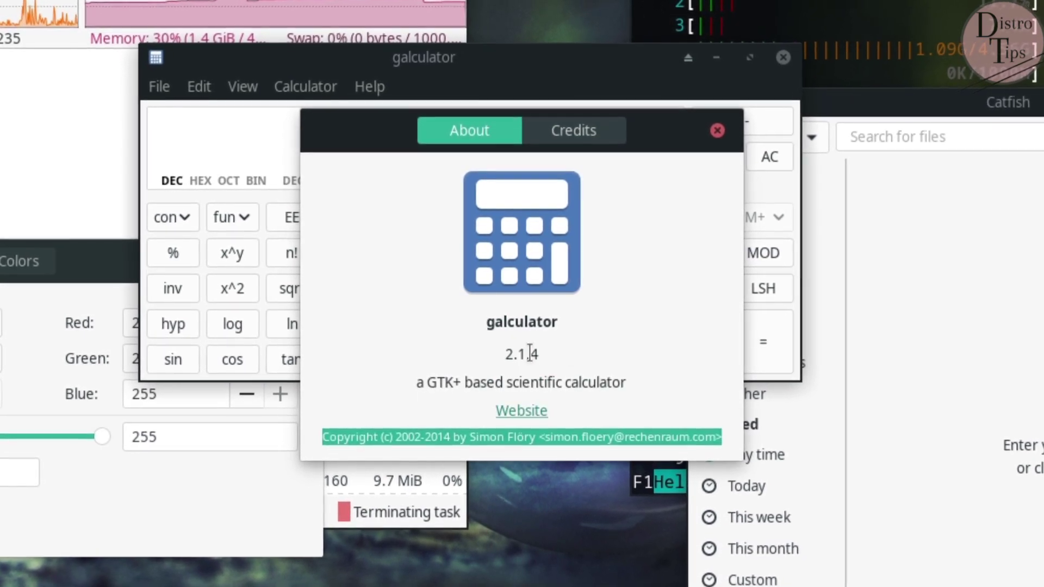
left_click(574, 132)
left_click(468, 140)
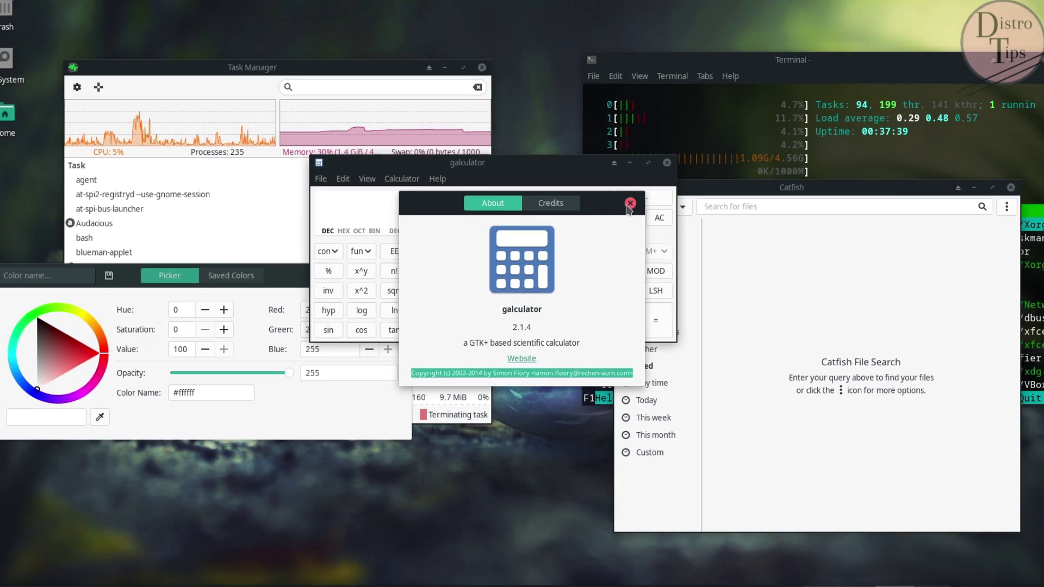
key("Escape")
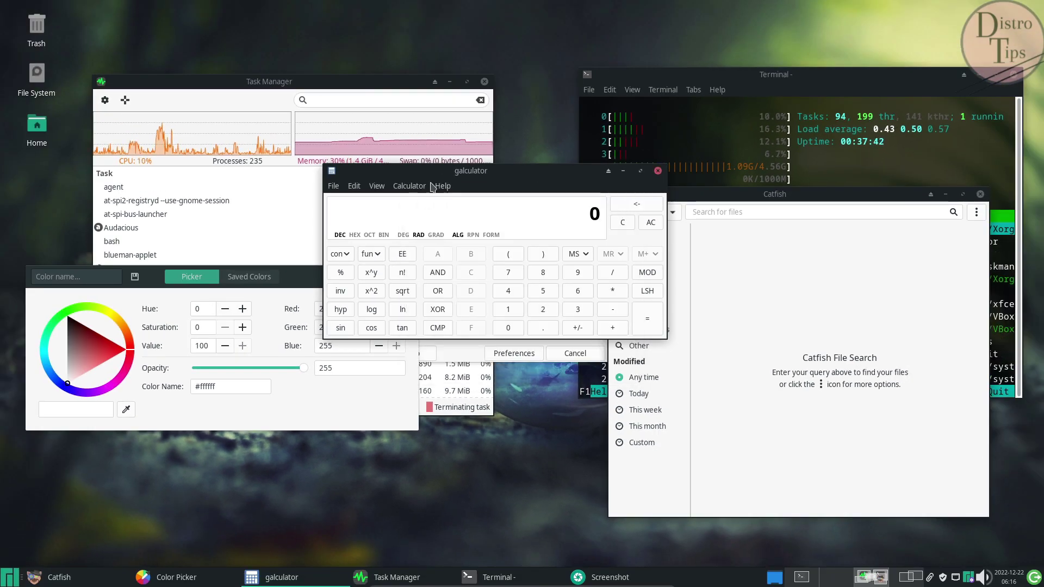
- Close the open window on the first workspace, and the Thunar and Audacious windows on the last workspace
left_click(828, 584)
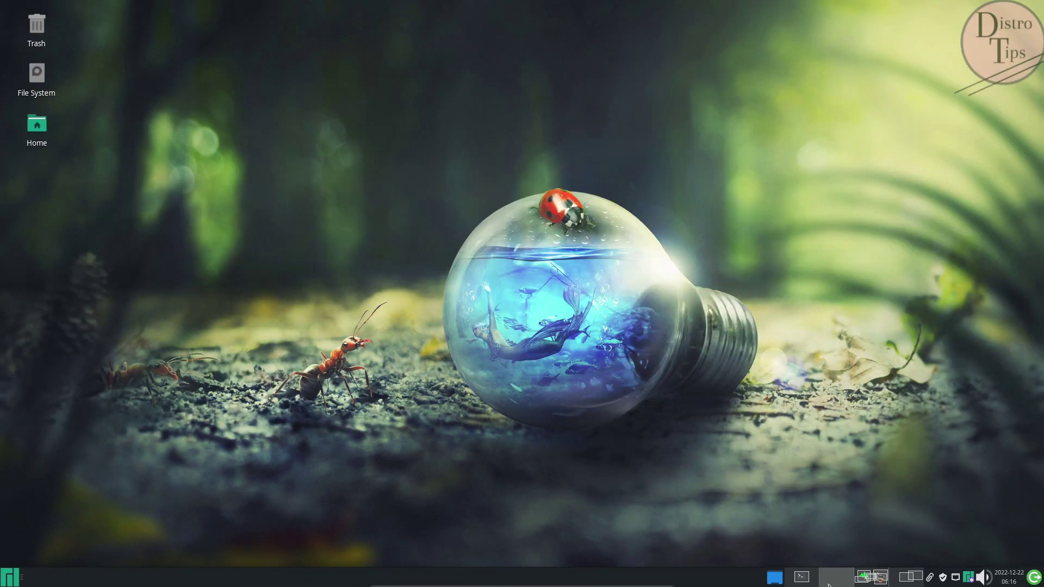
left_click(800, 582)
left_click(734, 125)
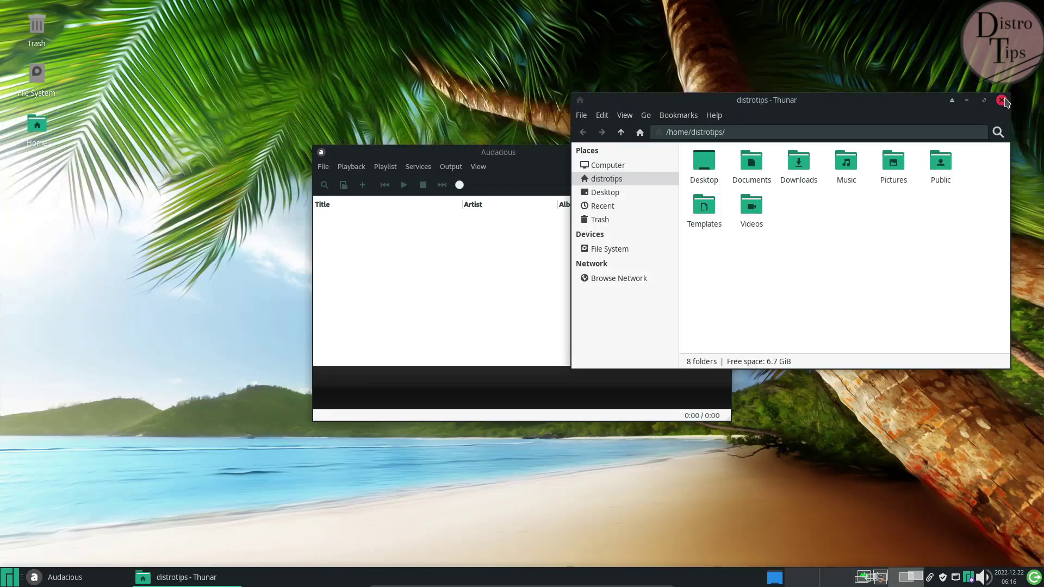
left_click(1003, 101)
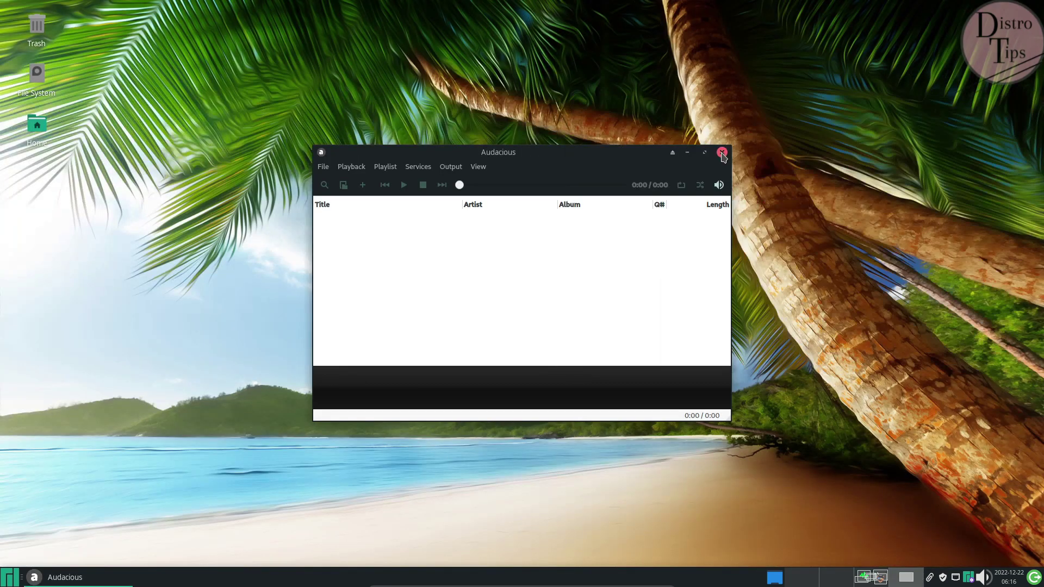
left_click(724, 153)
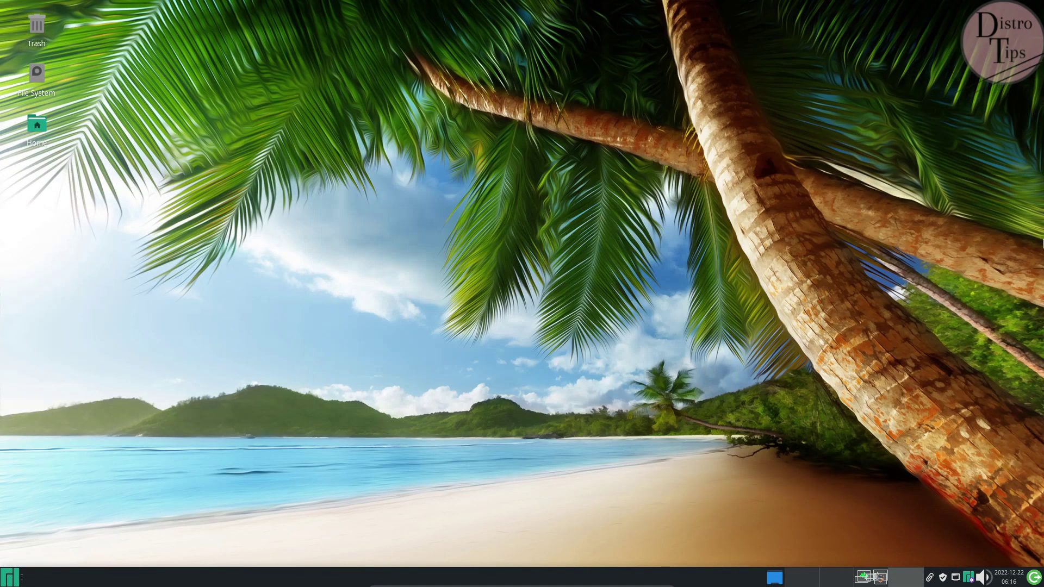
- Return to the third workspace and close Catfish, the calculator, the terminal, Screenshot, Task Manager and Color Picker
left_click(874, 581)
left_click(985, 198)
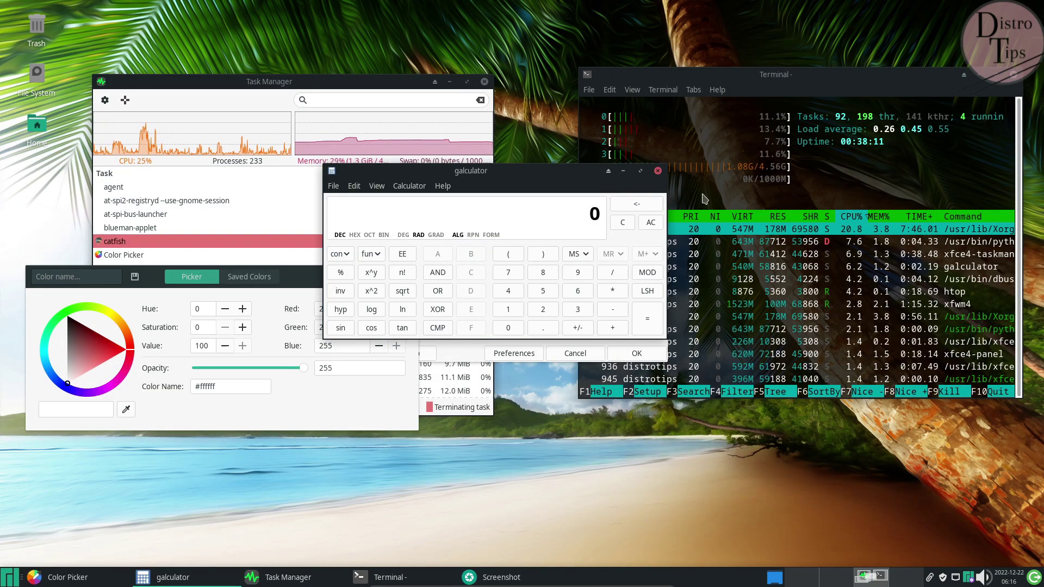
left_click(658, 171)
left_click(1013, 75)
left_click(654, 209)
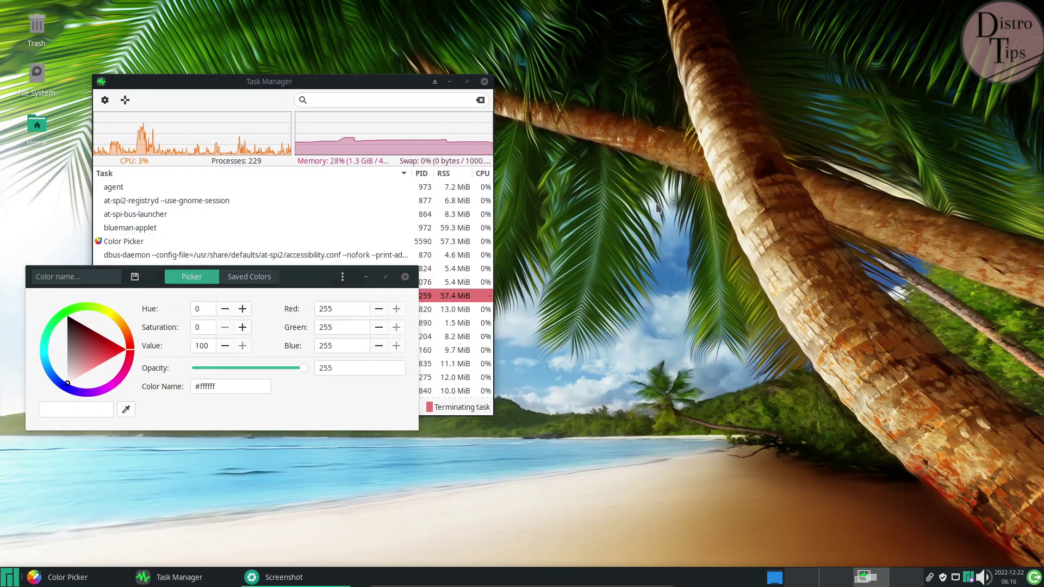
left_click(484, 82)
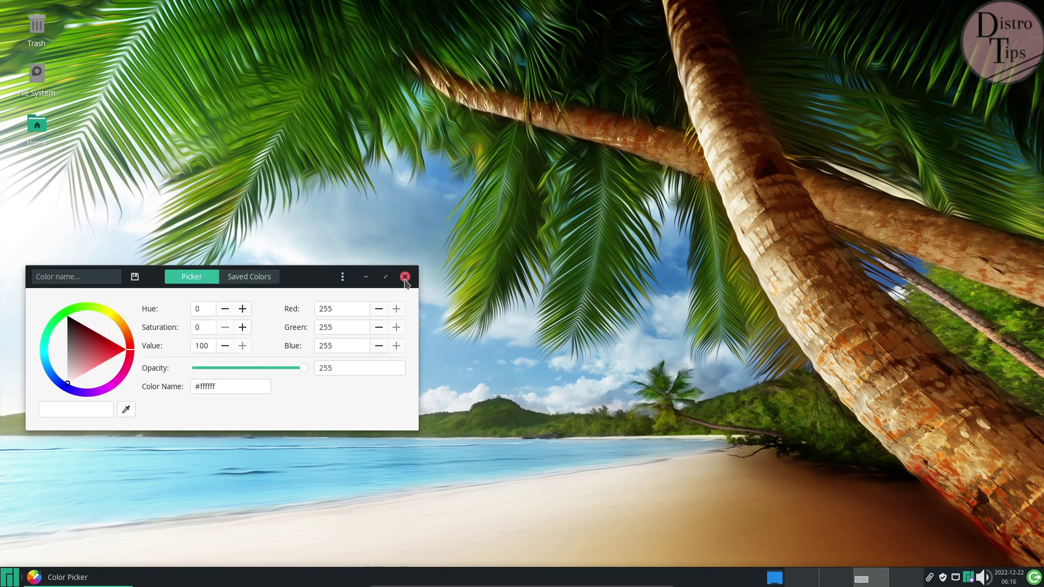
left_click(405, 277)
right_click(432, 78)
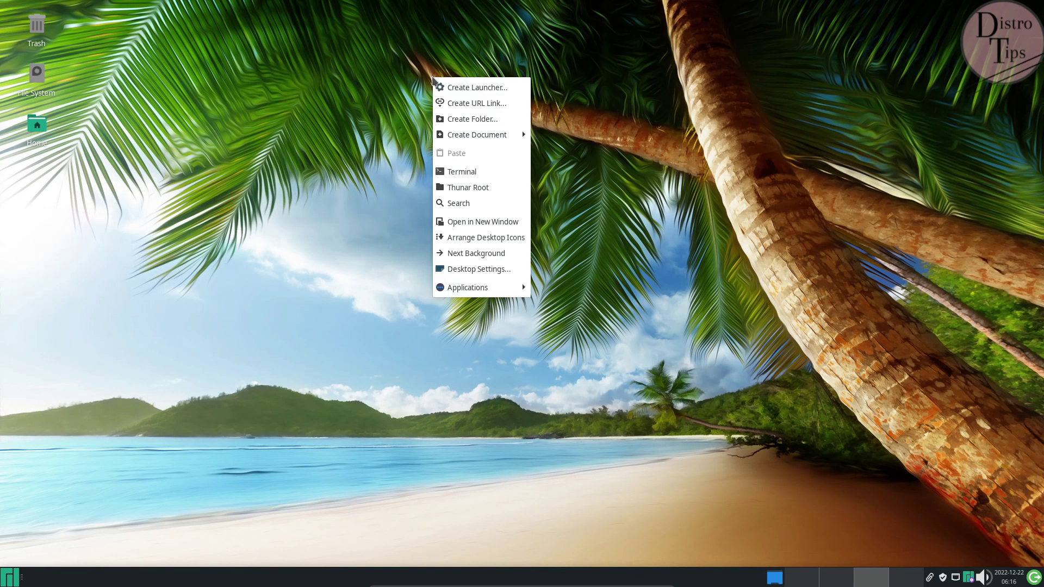
left_click(610, 322)
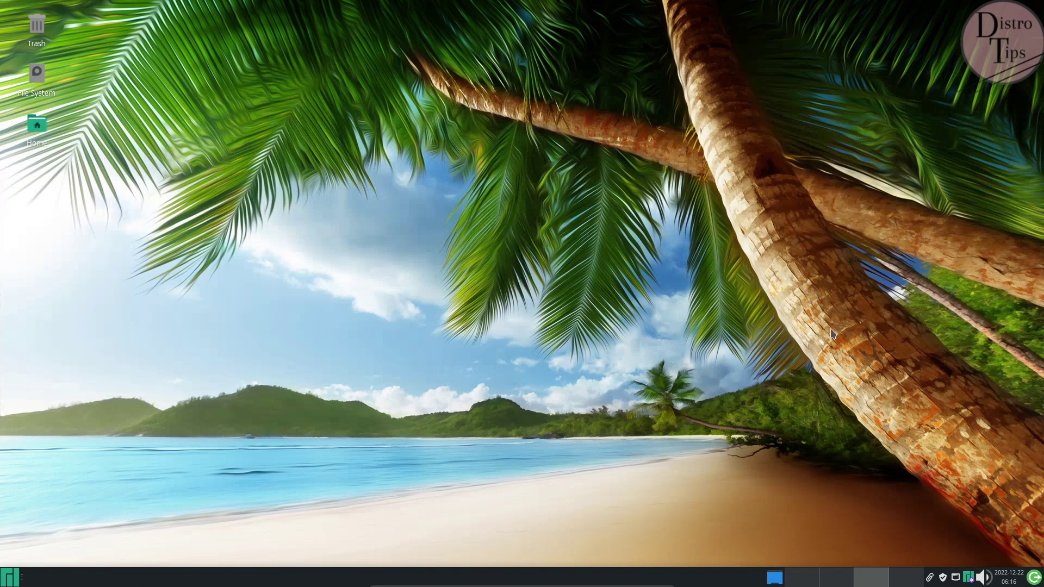
- Log out of the desktop session and log back in with the account password
left_click(1035, 578)
left_click(631, 308)
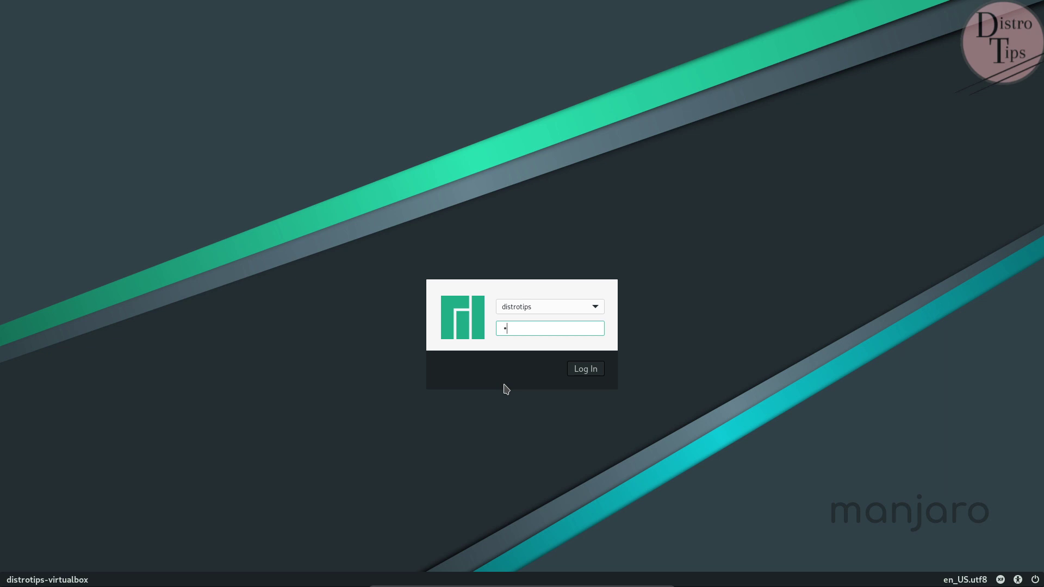
key("Return")
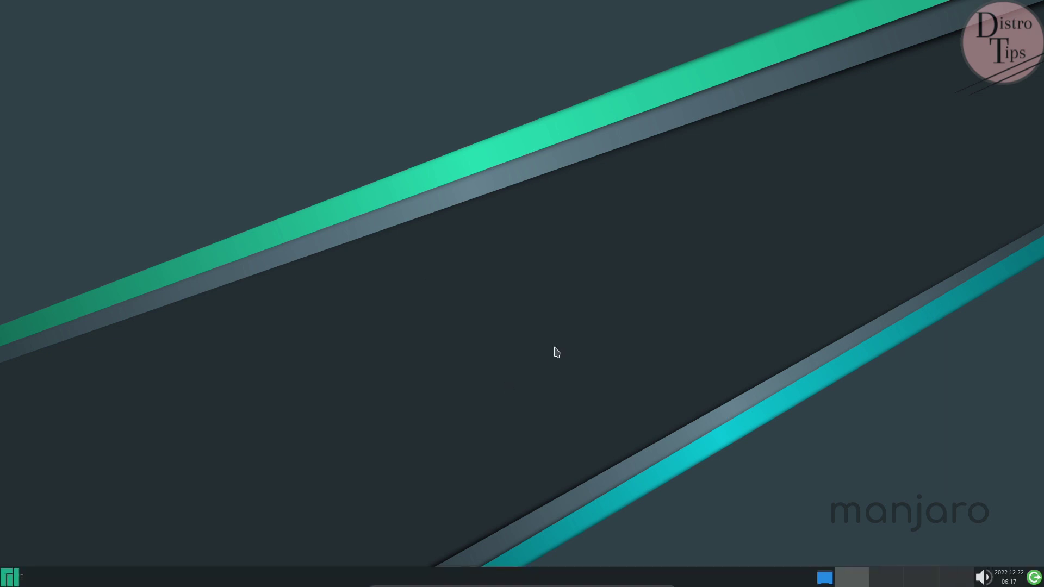
- Shut down the Manjaro virtual machine from its log-out dialog
left_click(1034, 578)
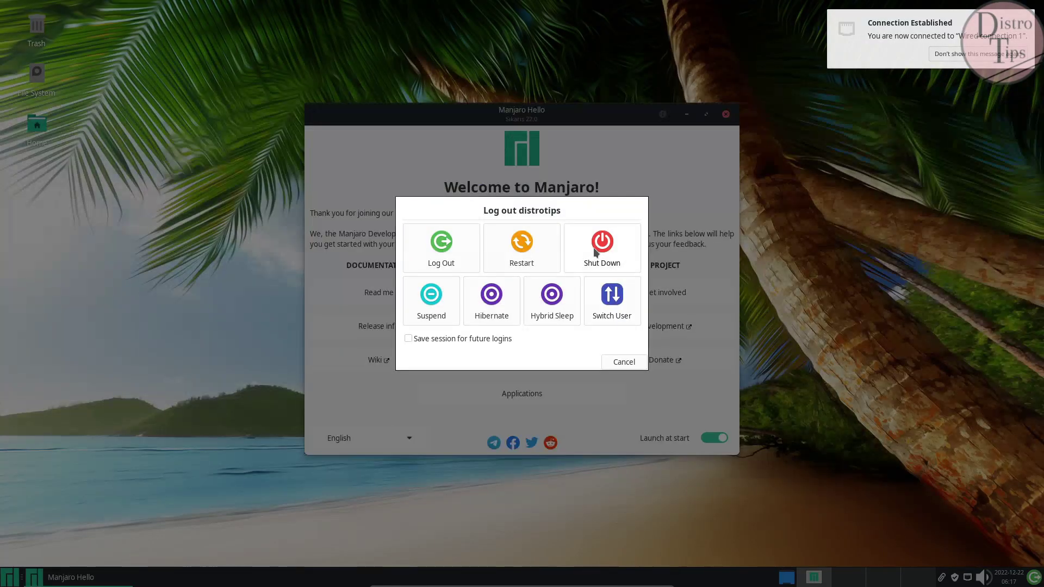
left_click(603, 247)
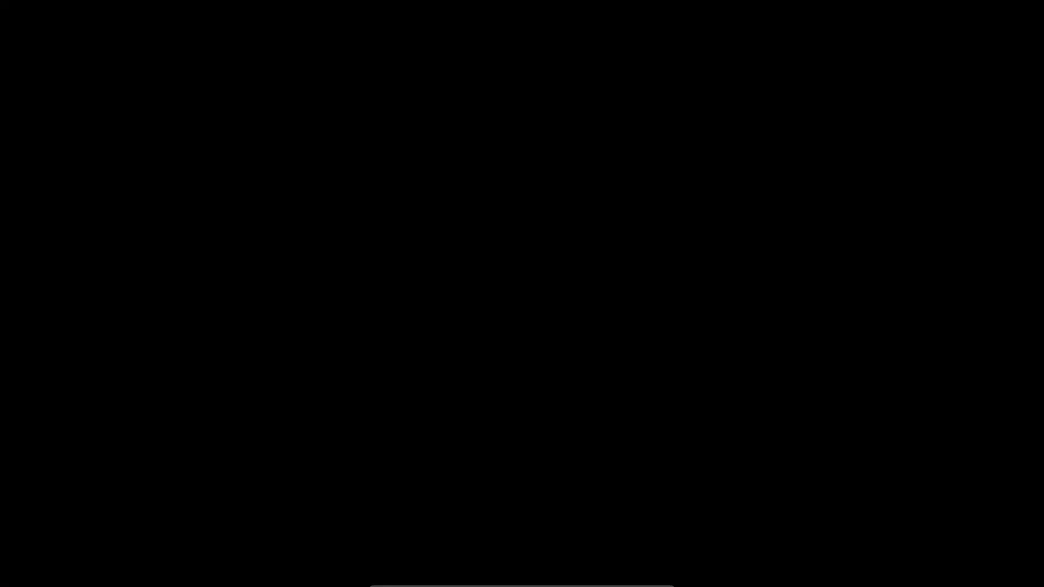